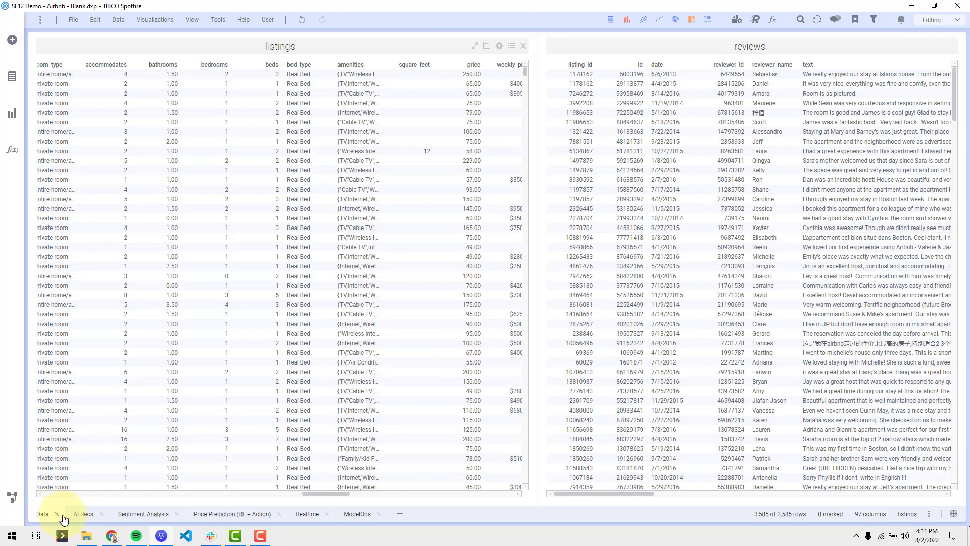
Open the AI Recs page and show the data tables available for the analysis, with listings selected.
{"action": "left_click", "coordinate": [84, 511]}
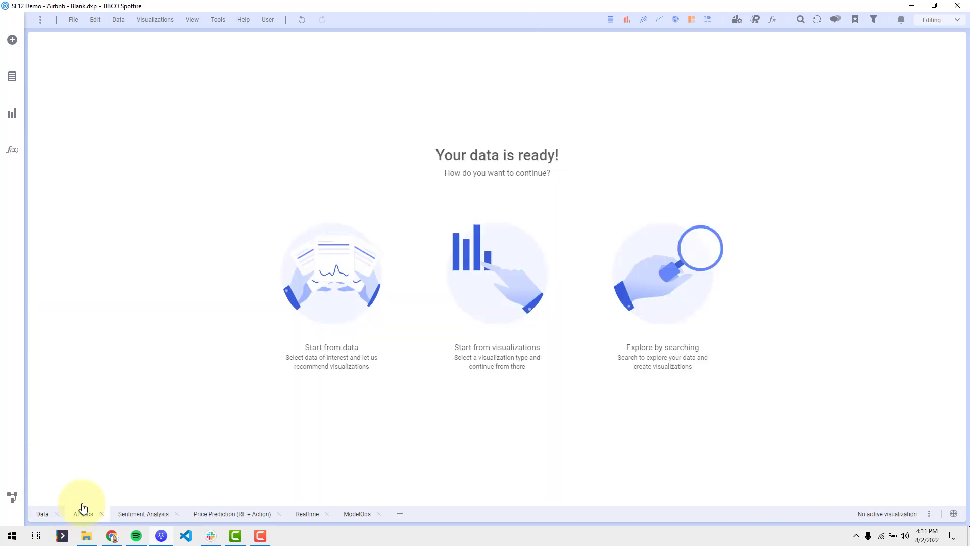
{"action": "left_click", "coordinate": [12, 113]}
{"action": "left_click", "coordinate": [6, 78]}
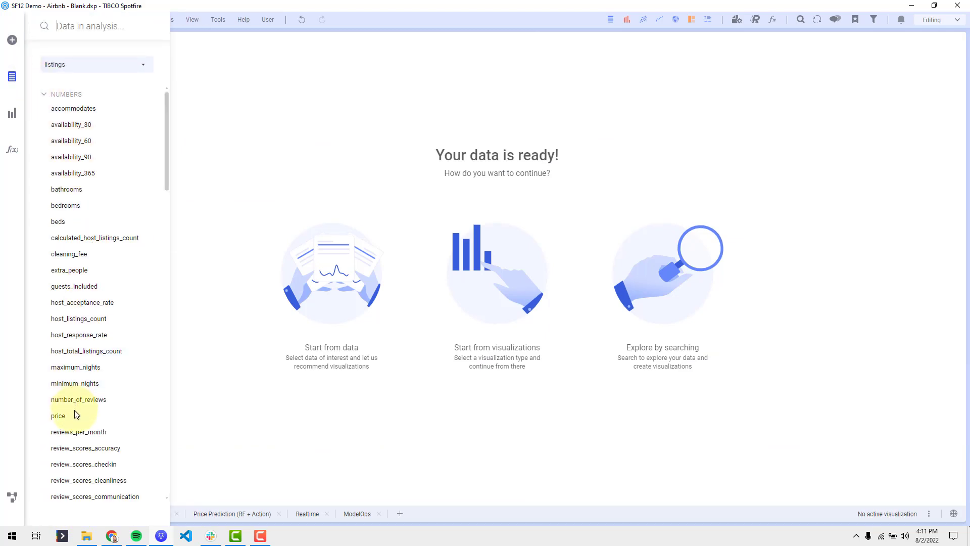
{"action": "left_click", "coordinate": [146, 65]}
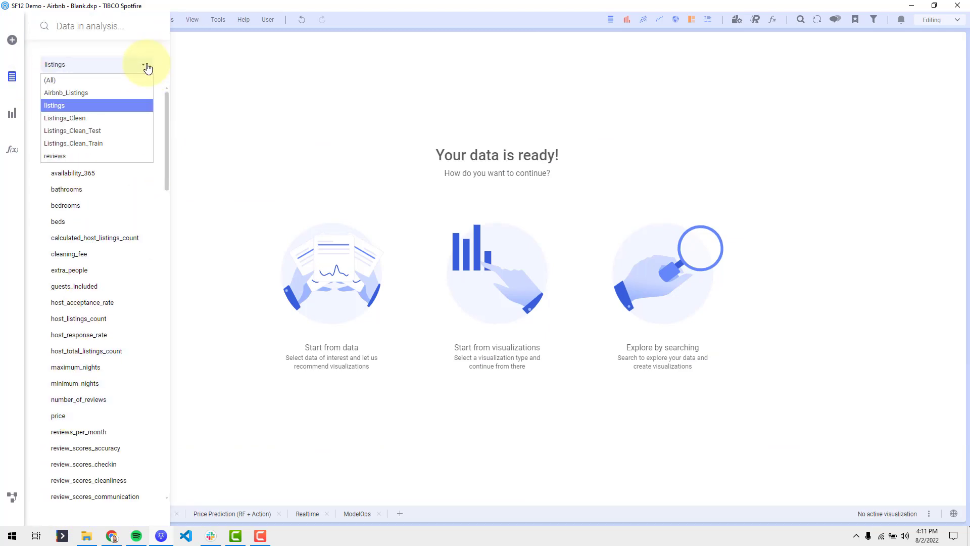
Select the price column of the listings table and add its recommended bar chart of the relationship with room_type.
{"action": "left_click", "coordinate": [93, 417]}
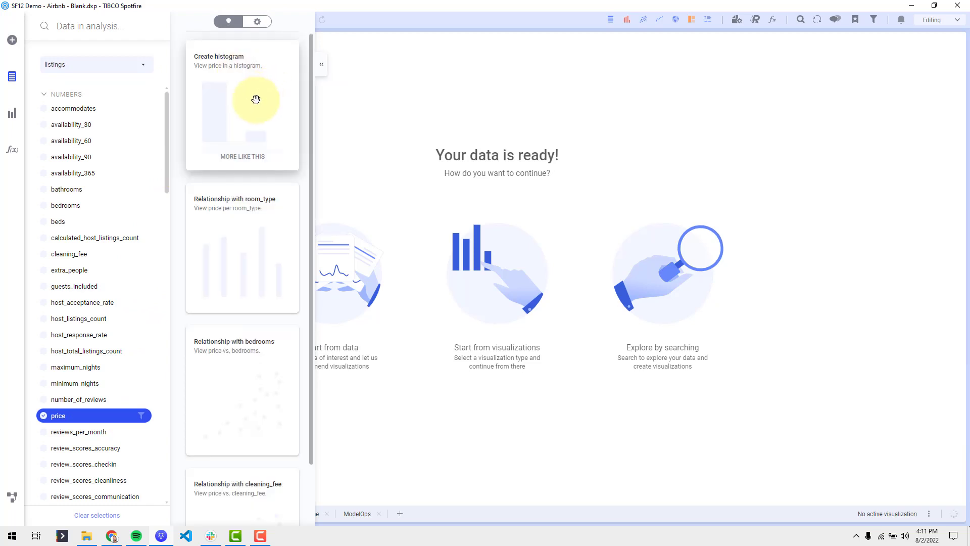
{"action": "left_click", "coordinate": [259, 235]}
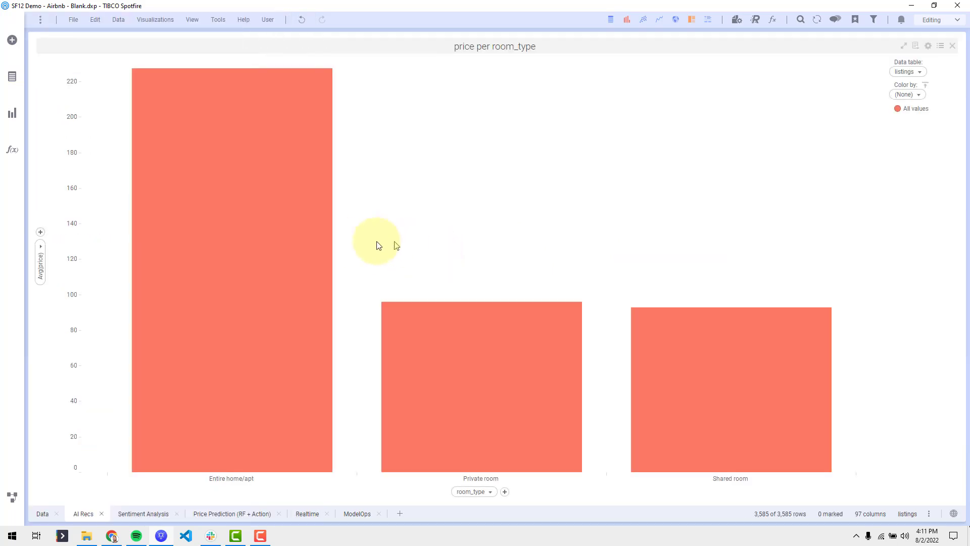
{"action": "mouse_move", "coordinate": [287, 267]}
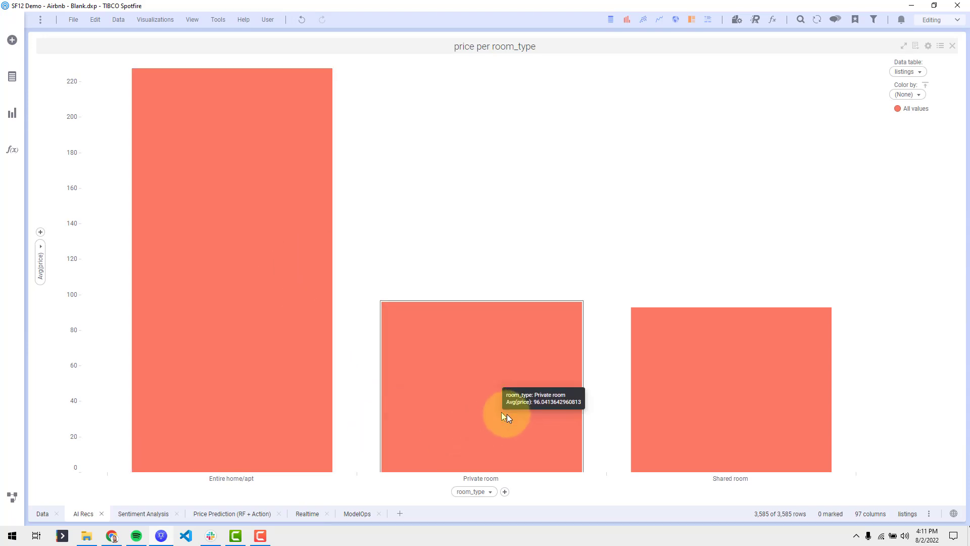
{"action": "mouse_move", "coordinate": [663, 429]}
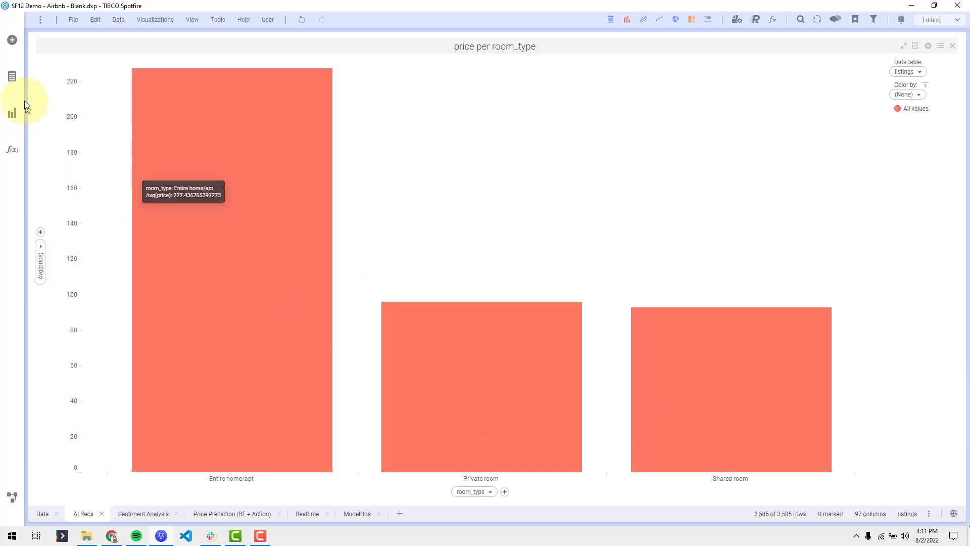
Add the recommended scatter plot showing the relationship of price with bedrooms to the page.
{"action": "left_click", "coordinate": [14, 86]}
{"action": "mouse_move", "coordinate": [215, 360]}
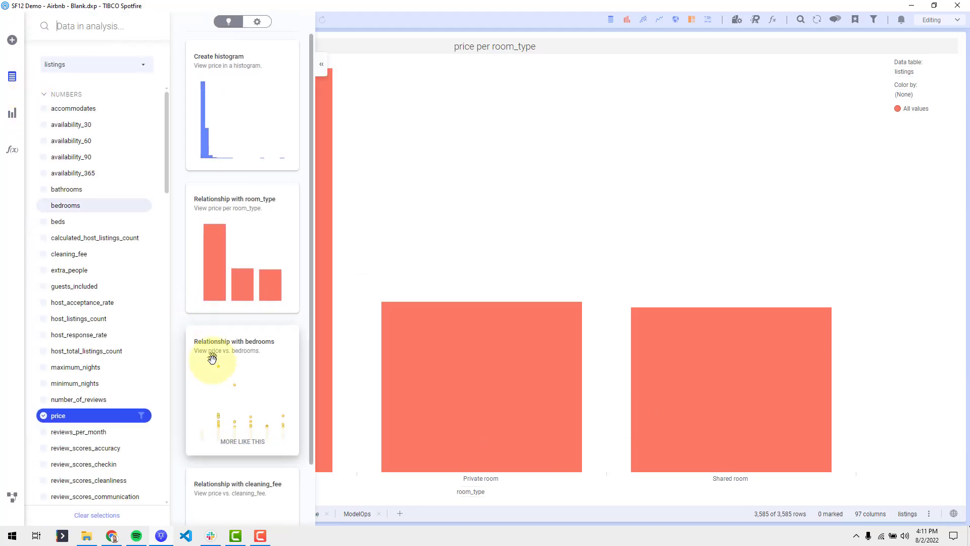
{"action": "left_click", "coordinate": [237, 372]}
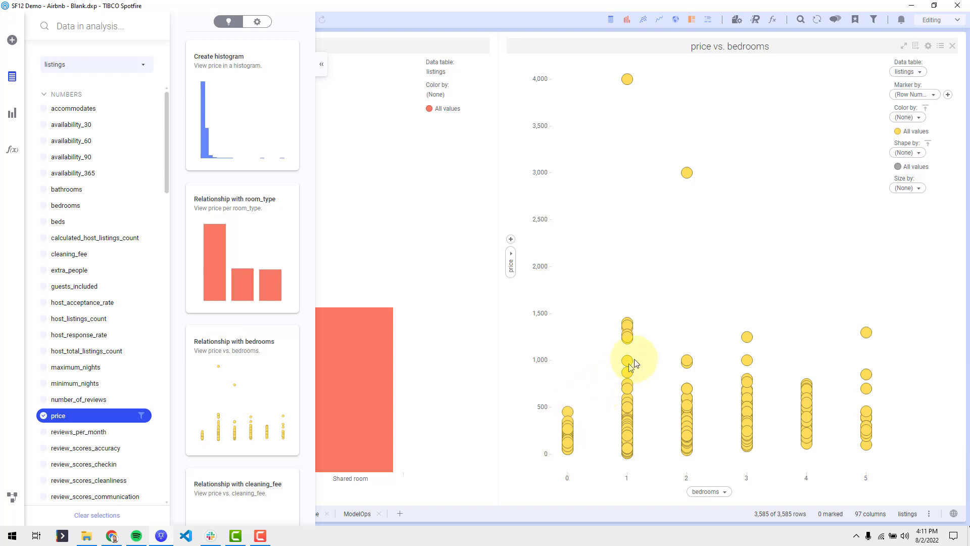
Add the recommended scatter plot showing the relationship of price with cleaning_fee to the page.
{"action": "scroll", "coordinate": [259, 380], "scroll_direction": "down", "scroll_amount": 2}
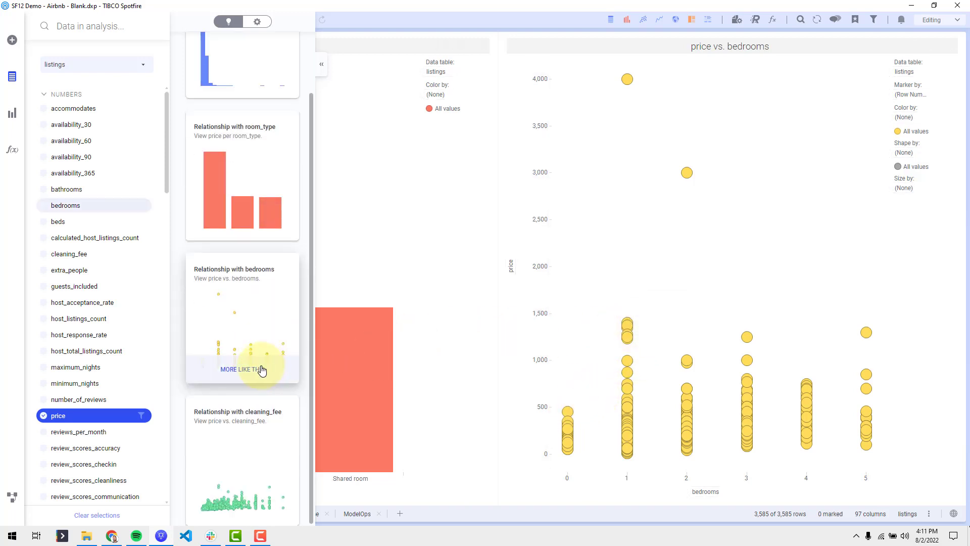
{"action": "scroll", "coordinate": [255, 404], "scroll_direction": "down", "scroll_amount": 3}
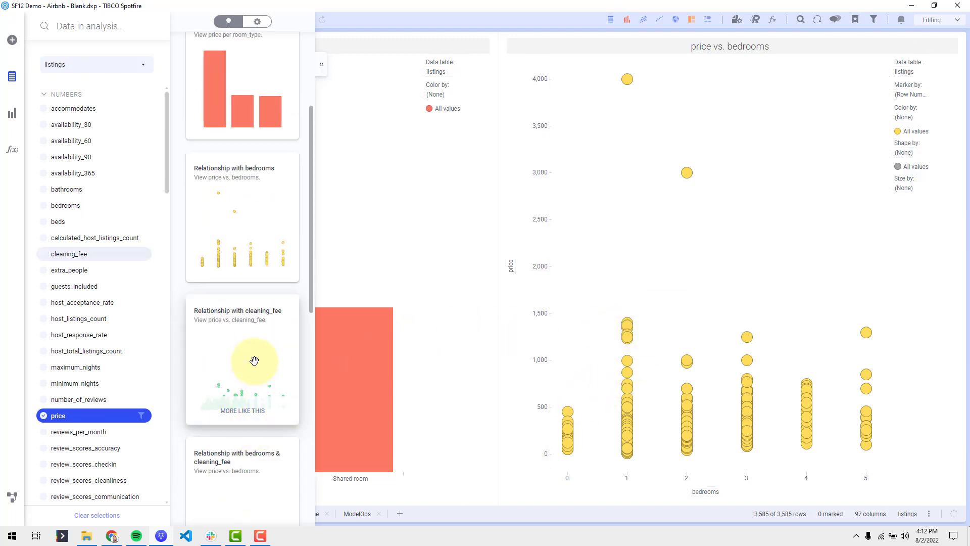
{"action": "left_click", "coordinate": [255, 361]}
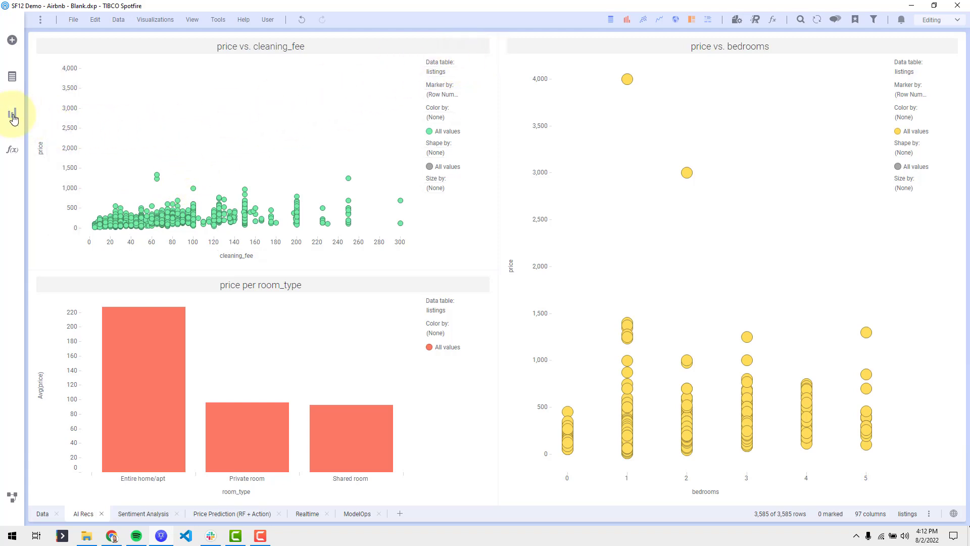
Review the alternative chart types recommended for price per room_type, and return to the main recommendations.
{"action": "left_click", "coordinate": [15, 77]}
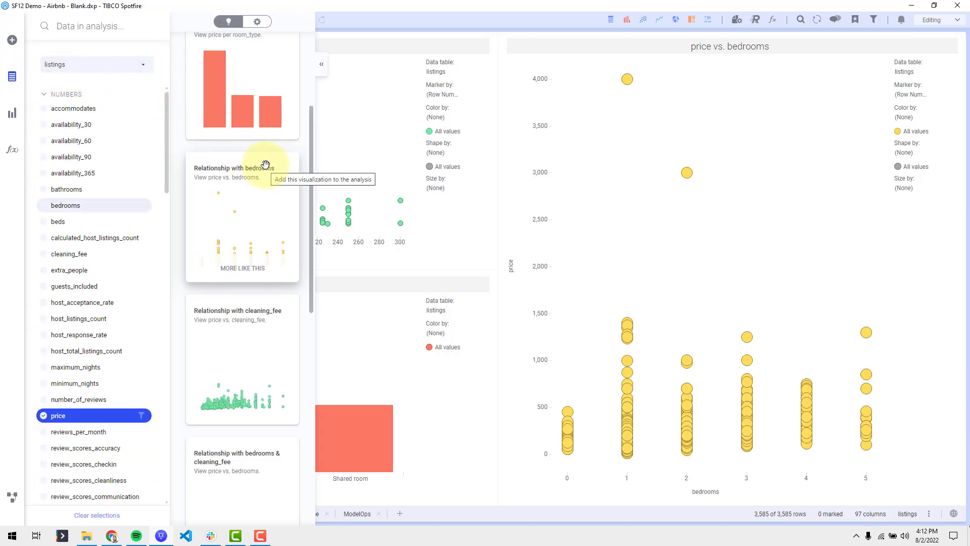
{"action": "scroll", "coordinate": [265, 166], "scroll_direction": "up", "scroll_amount": 3}
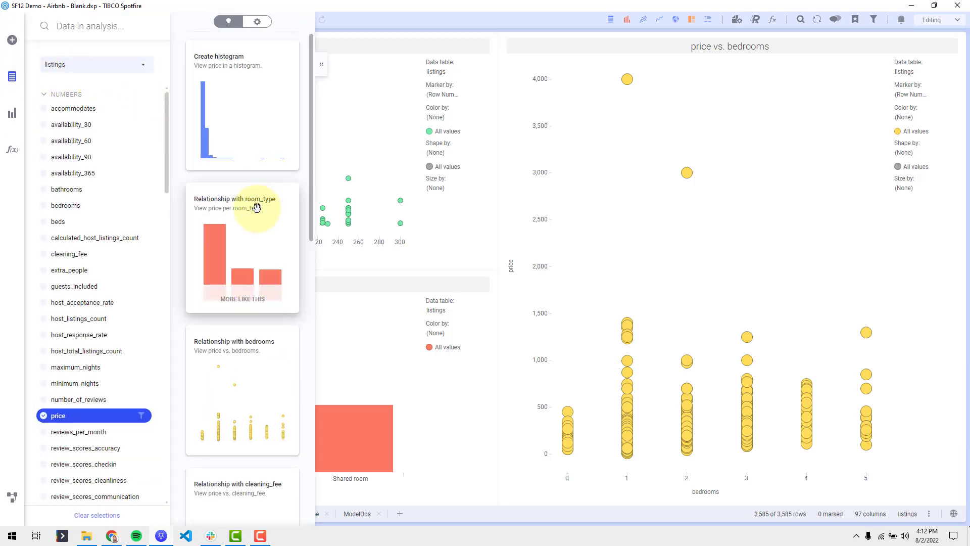
{"action": "left_click", "coordinate": [238, 305]}
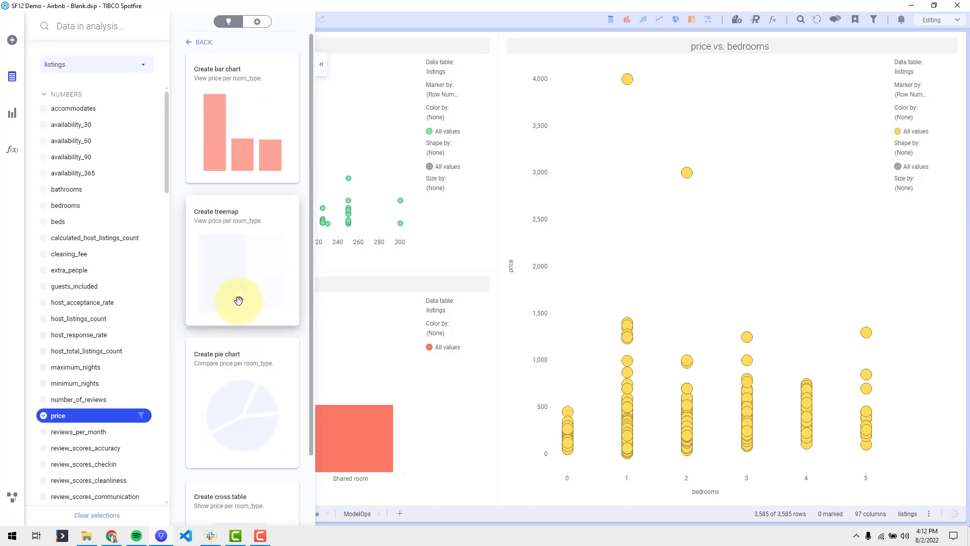
{"action": "scroll", "coordinate": [248, 213], "scroll_direction": "down", "scroll_amount": 2}
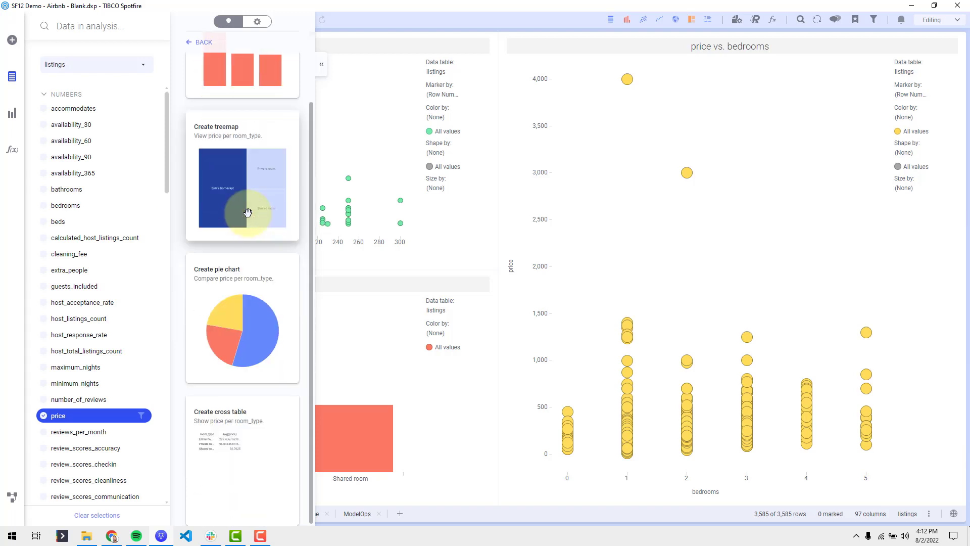
{"action": "scroll", "coordinate": [248, 212], "scroll_direction": "up", "scroll_amount": 2}
{"action": "left_click", "coordinate": [203, 42]}
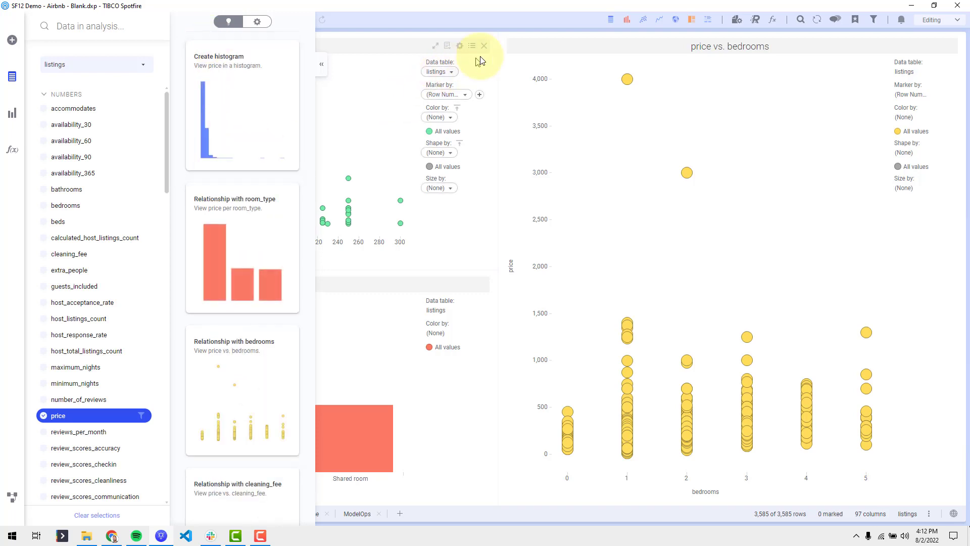
Remove the price vs. cleaning_fee, price per room_type and price vs. bedrooms charts from the page.
{"action": "left_click", "coordinate": [484, 46]}
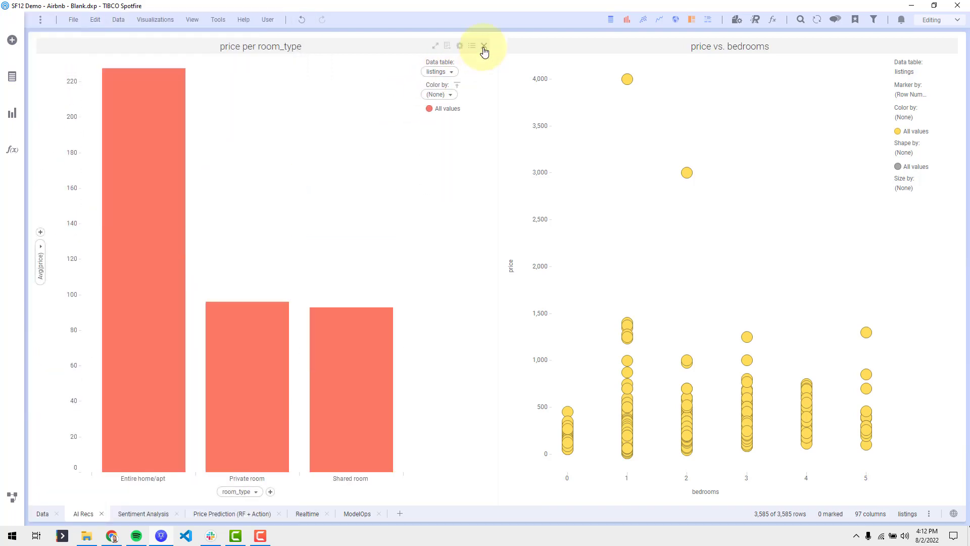
{"action": "left_click", "coordinate": [483, 46]}
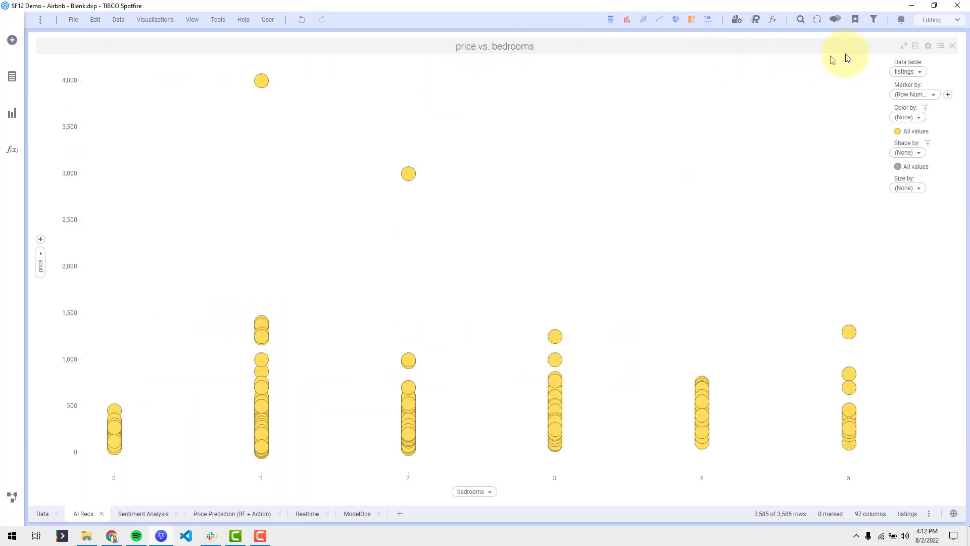
{"action": "left_click", "coordinate": [953, 47]}
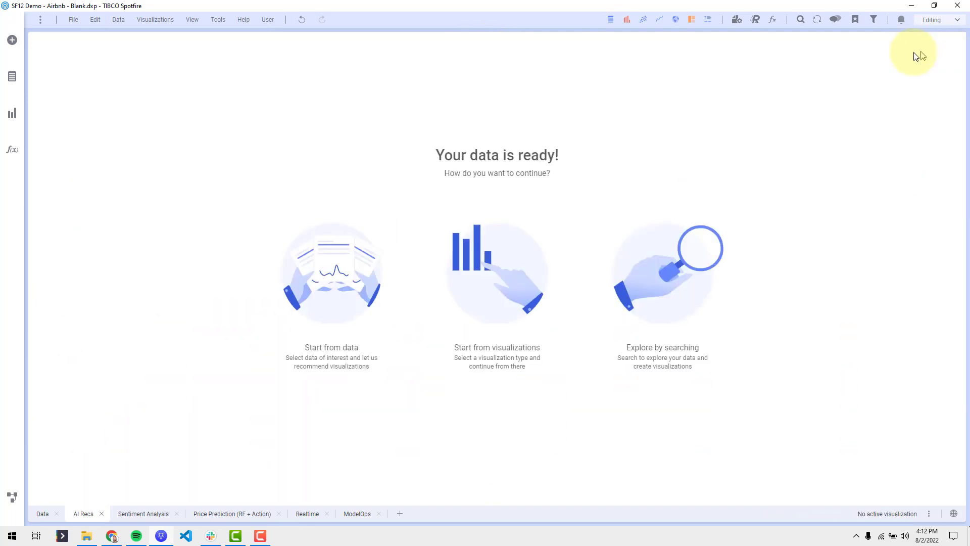
Add a Sunburst Chart to the empty page and recolor its All values category to a light violet-blue.
{"action": "left_click", "coordinate": [12, 116]}
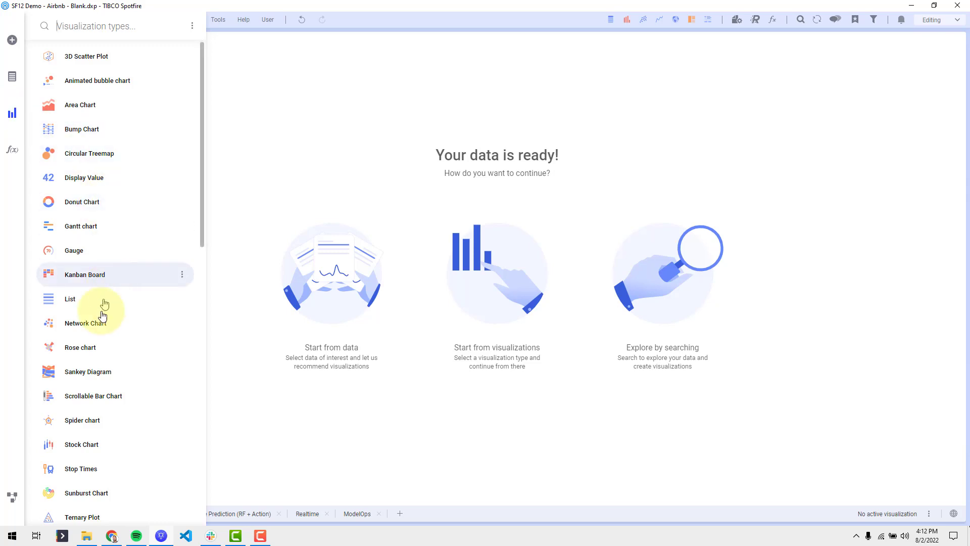
{"action": "left_click", "coordinate": [106, 493]}
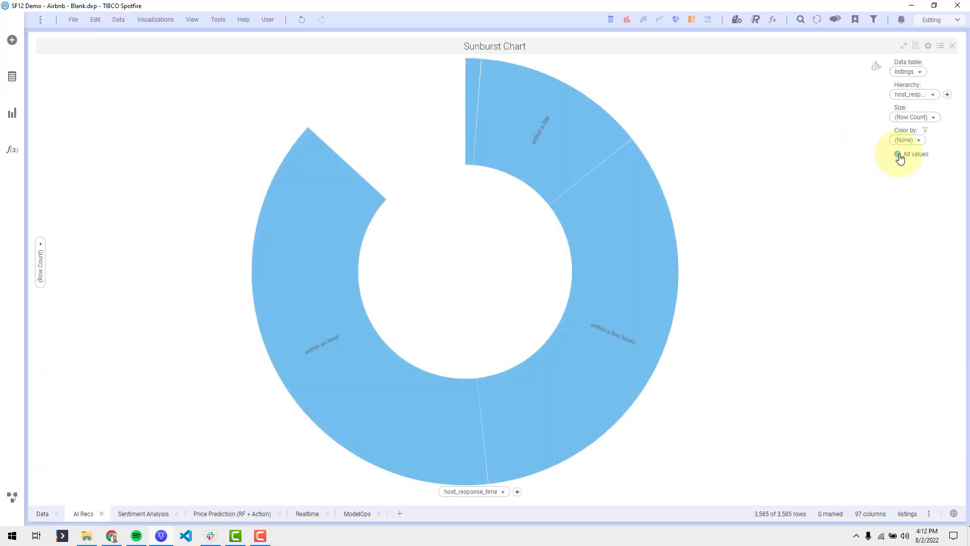
{"action": "left_click", "coordinate": [898, 154]}
{"action": "left_click", "coordinate": [850, 184]}
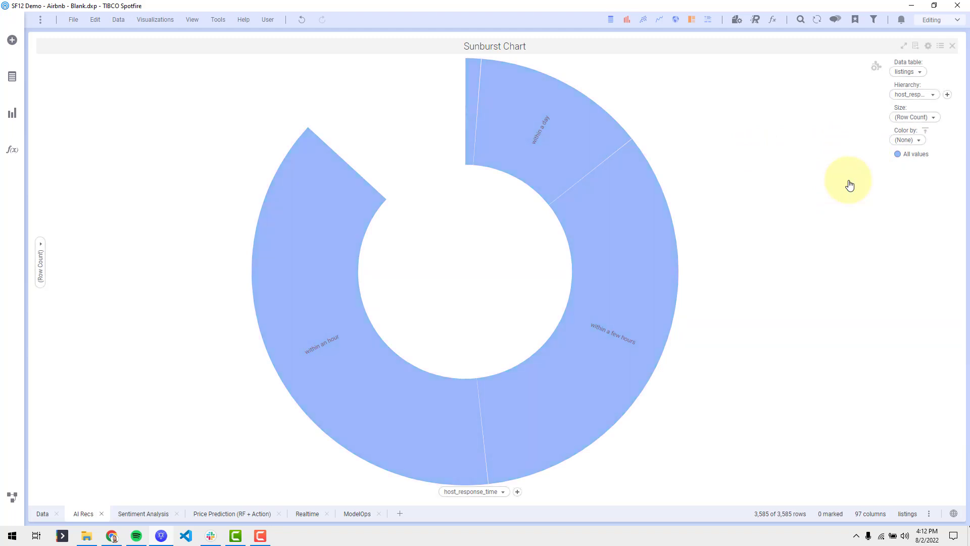
Set the sunburst chart's hierarchy column to city.
{"action": "left_click", "coordinate": [899, 96]}
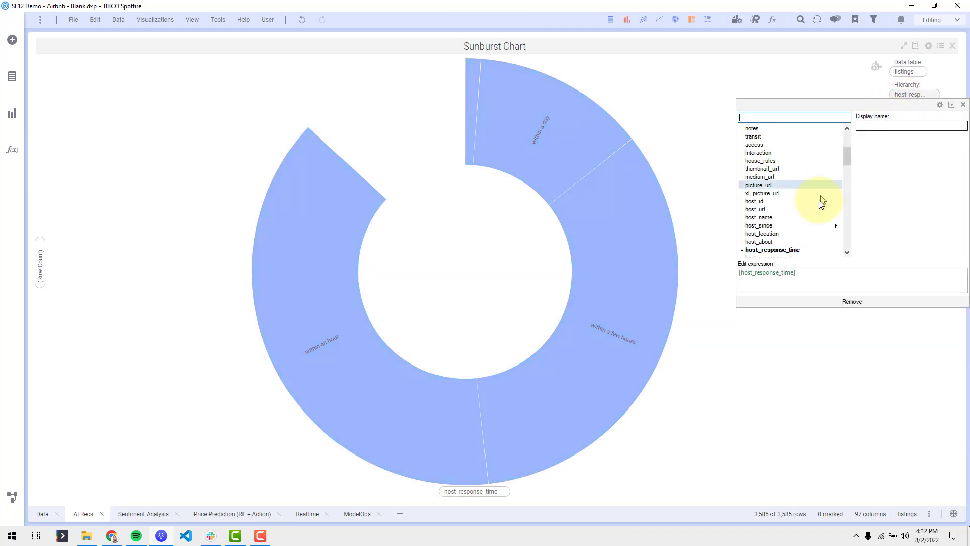
{"action": "scroll", "coordinate": [798, 209], "scroll_direction": "down", "scroll_amount": 3}
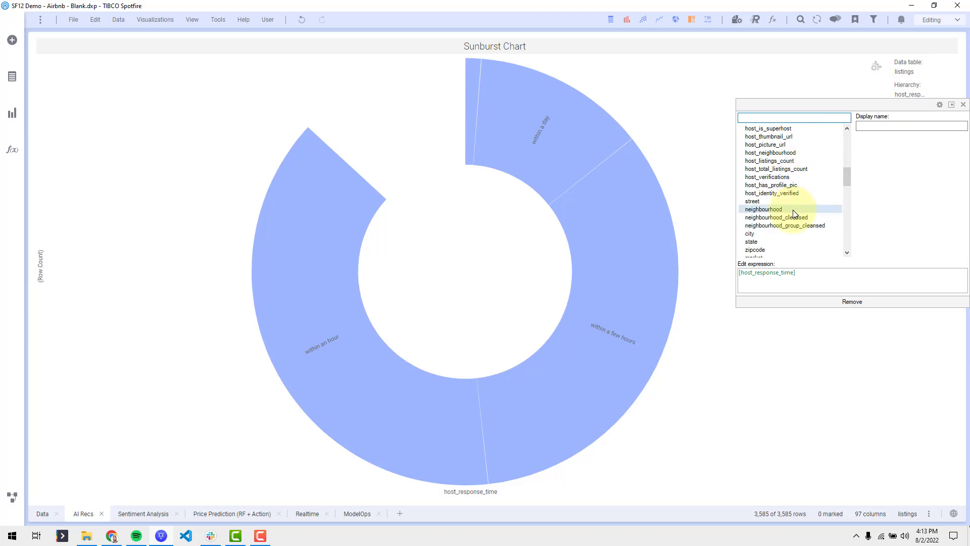
{"action": "left_click", "coordinate": [769, 233]}
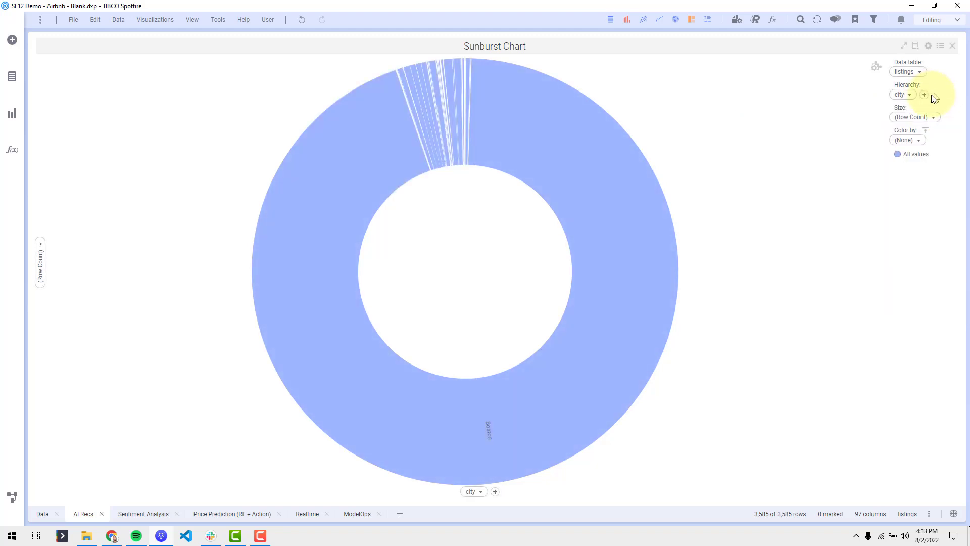
Add bedrooms and bathrooms as the second and third hierarchy levels of the sunburst chart.
{"action": "left_click", "coordinate": [924, 96]}
{"action": "type", "text": "bed"}
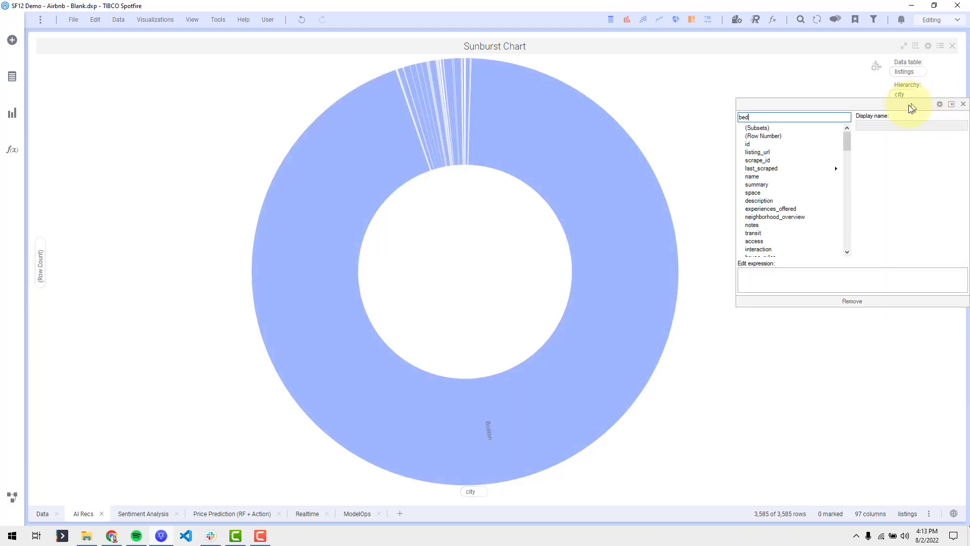
{"action": "left_click", "coordinate": [806, 127]}
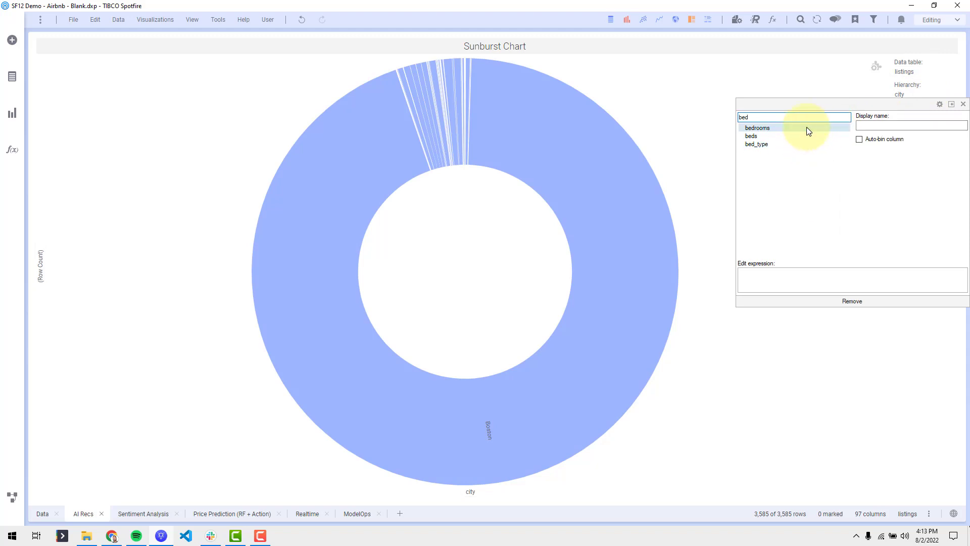
{"action": "left_click", "coordinate": [947, 97]}
{"action": "type", "text": "b"}
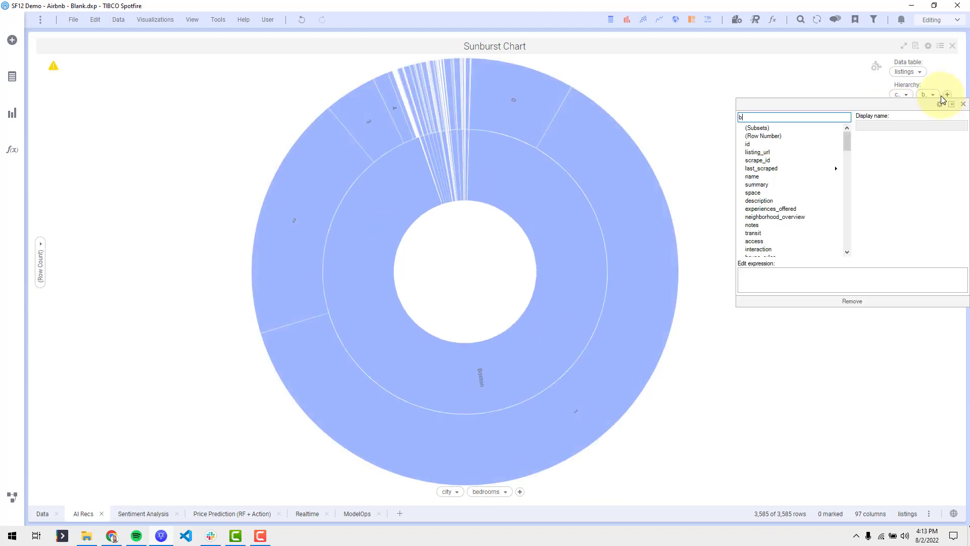
{"action": "type", "text": "a"}
{"action": "left_click", "coordinate": [786, 128]}
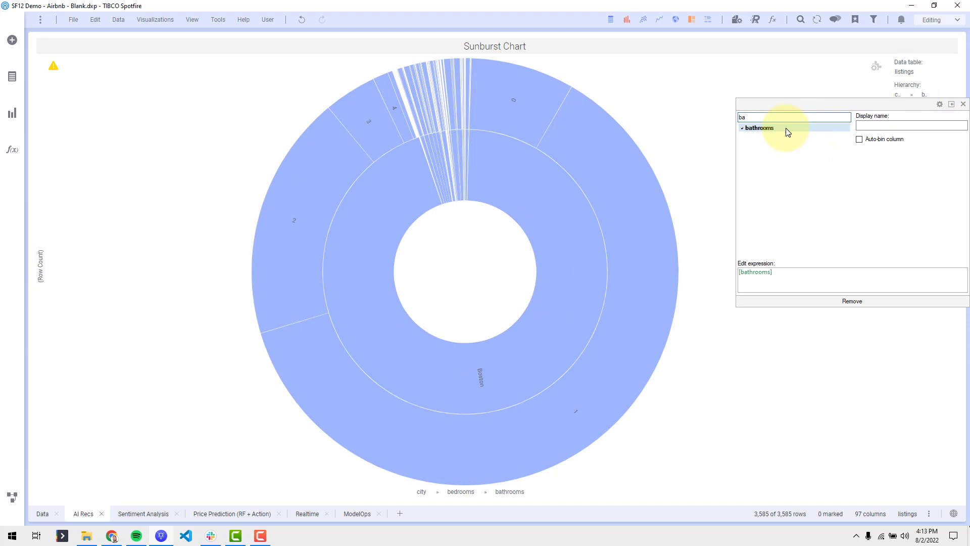
{"action": "left_click", "coordinate": [676, 117]}
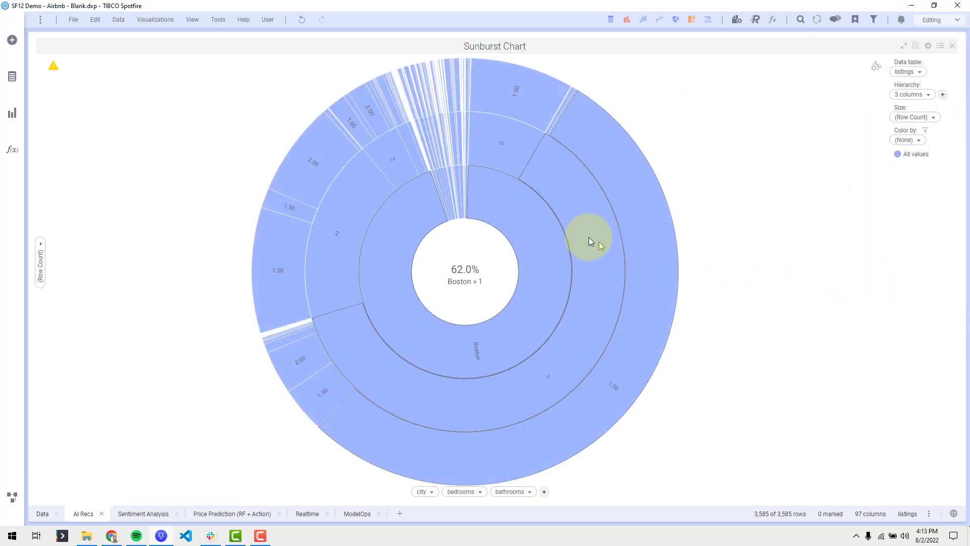
Examine the sunburst's Boston, 1-bedroom and 1.00-bathroom segments by marking each in turn, and clear the marking.
{"action": "left_click", "coordinate": [534, 232]}
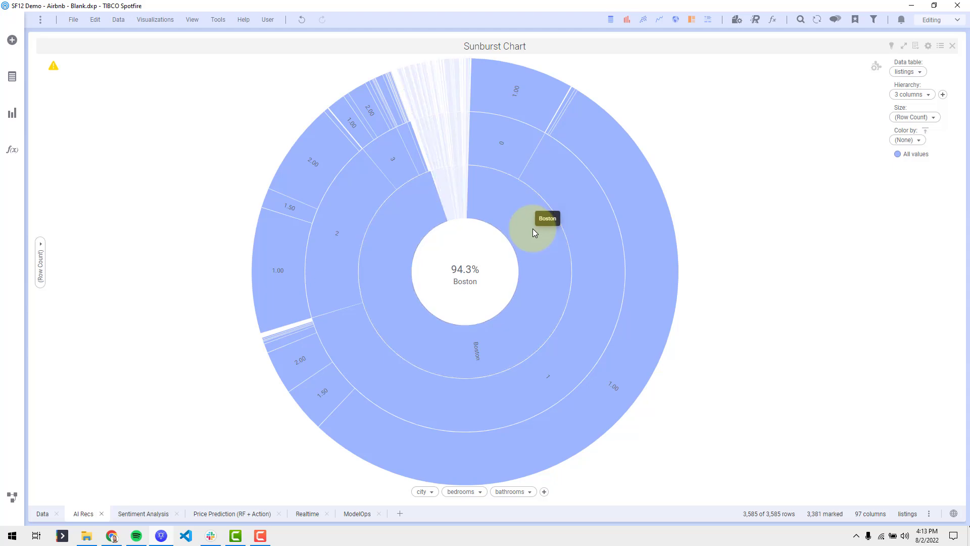
{"action": "left_click", "coordinate": [569, 225]}
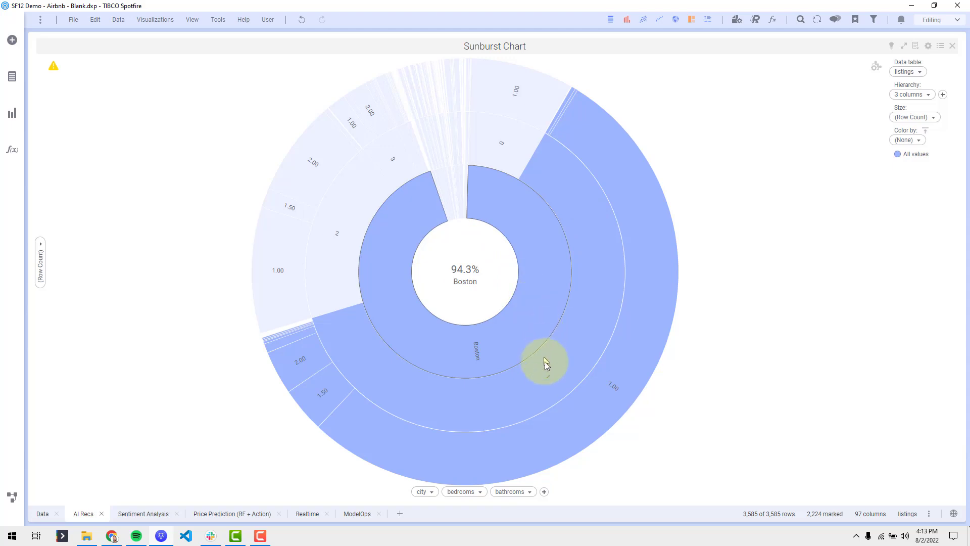
{"action": "left_click", "coordinate": [563, 423]}
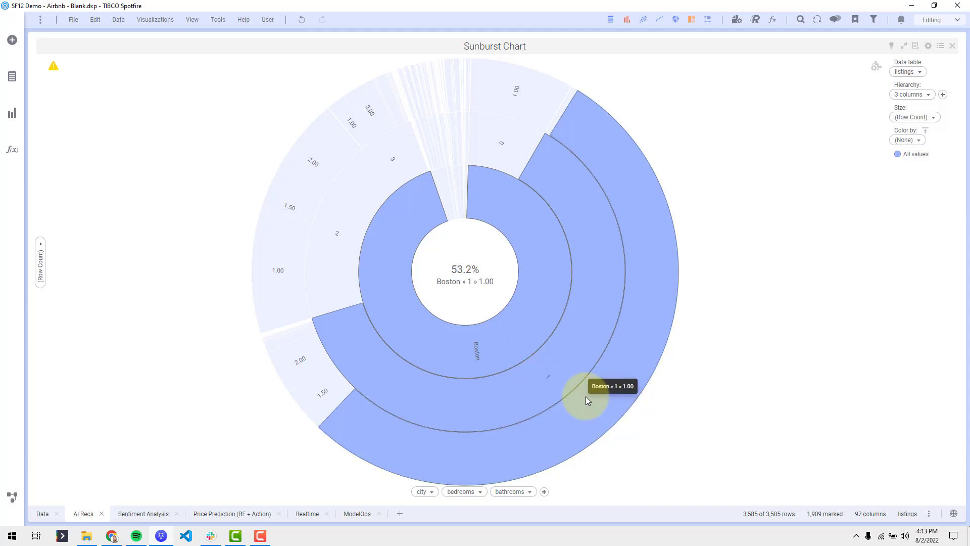
{"action": "left_click", "coordinate": [711, 172]}
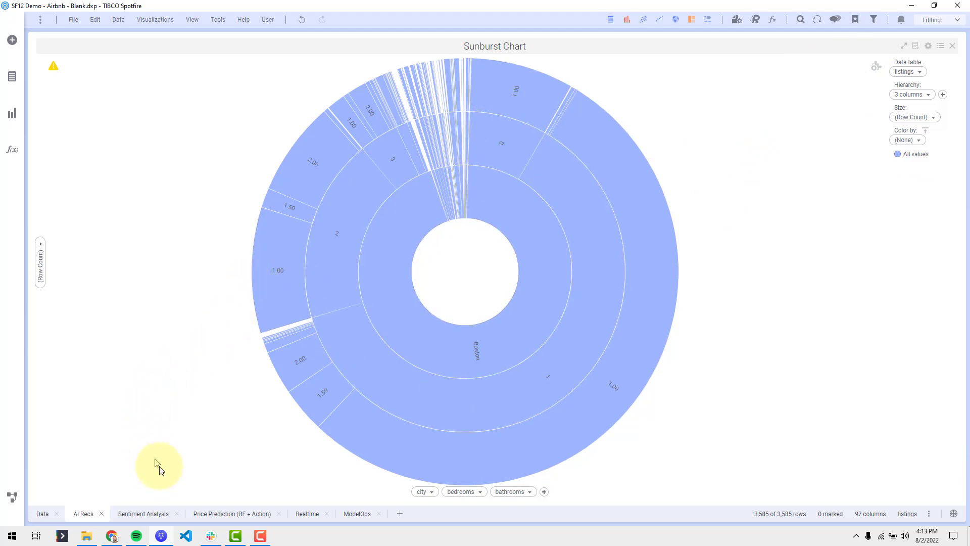
On the Sentiment Analysis page, find the NLP functions and start configuring NLP Python Toolkit - Entities and Sentiment.
{"action": "left_click", "coordinate": [140, 513]}
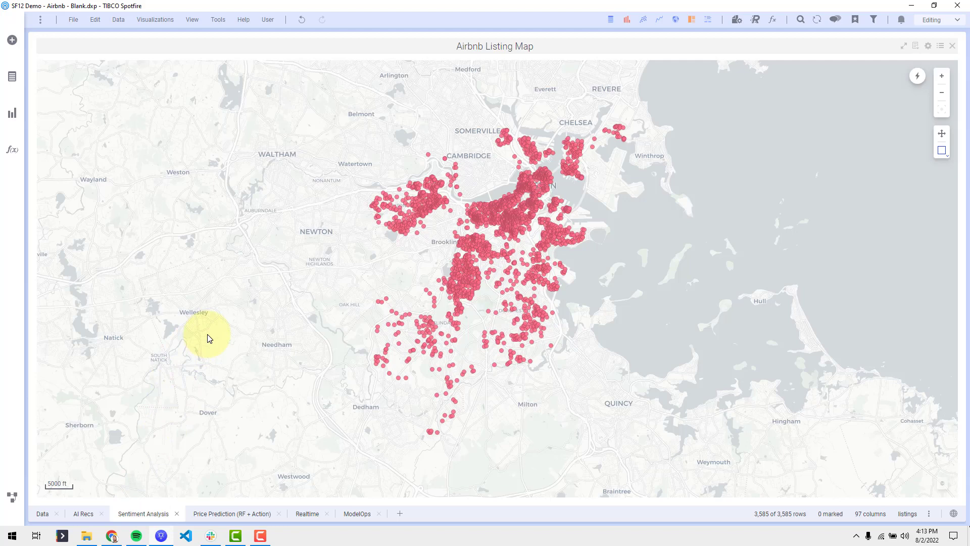
{"action": "left_click", "coordinate": [12, 149]}
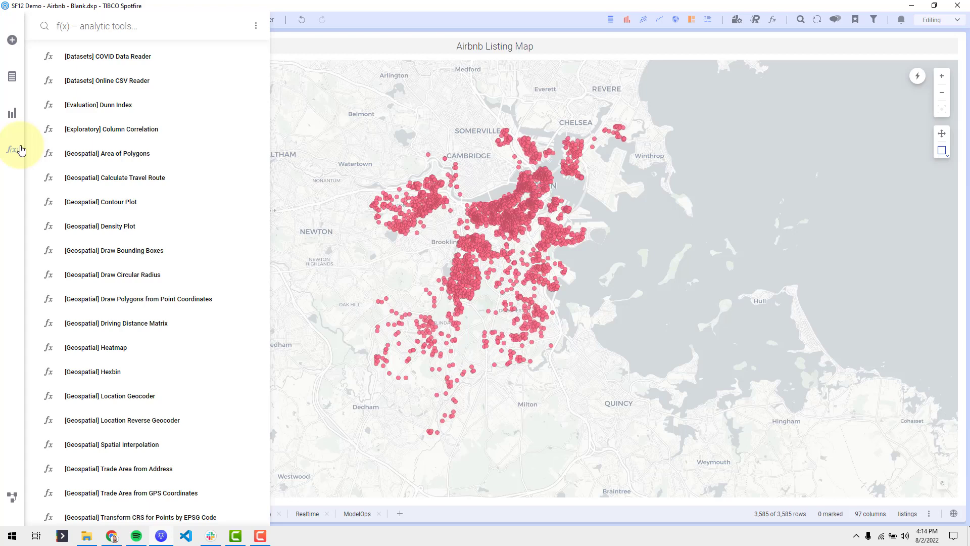
{"action": "type", "text": "nlp"}
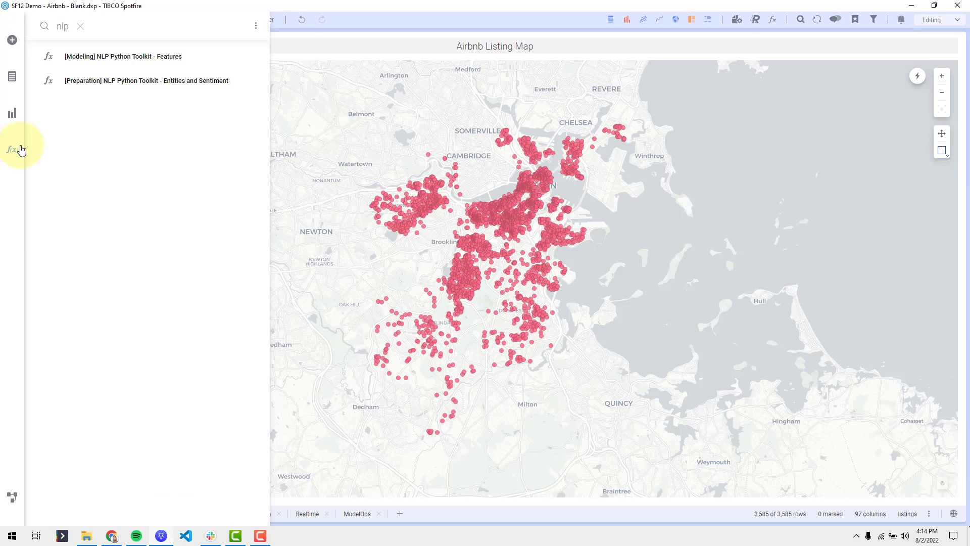
{"action": "left_click", "coordinate": [115, 82]}
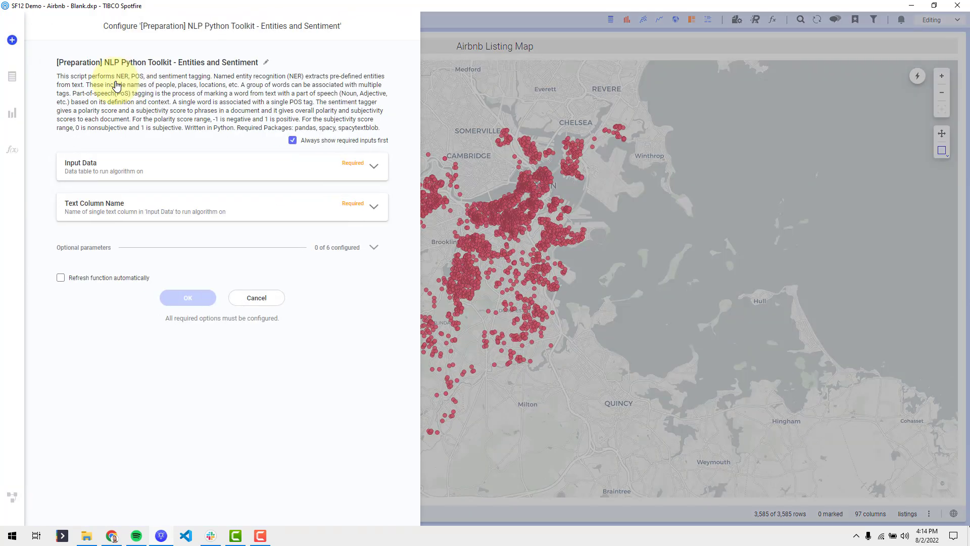
Set the function's input data to the reviews data table and its text column name to text.
{"action": "left_click", "coordinate": [161, 175]}
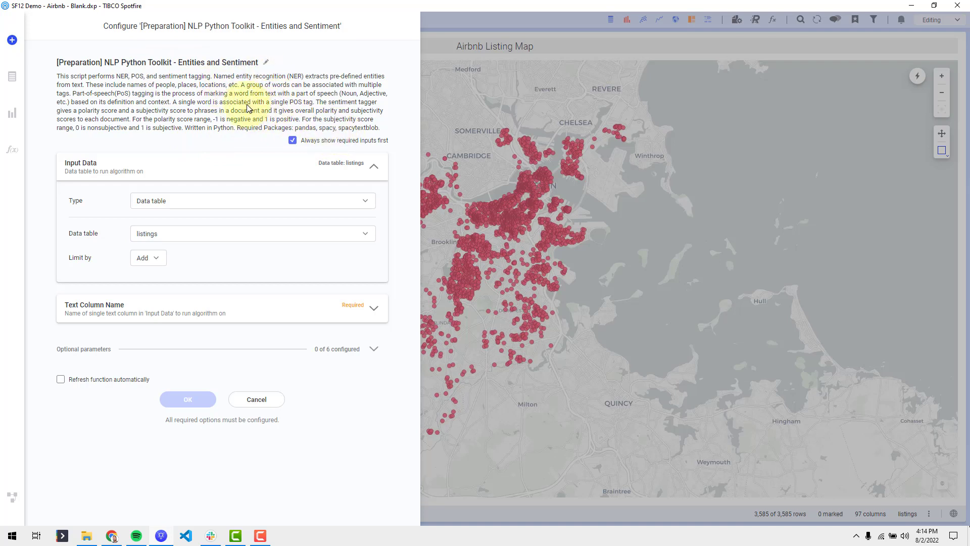
{"action": "left_click", "coordinate": [218, 236]}
{"action": "left_click", "coordinate": [198, 268]}
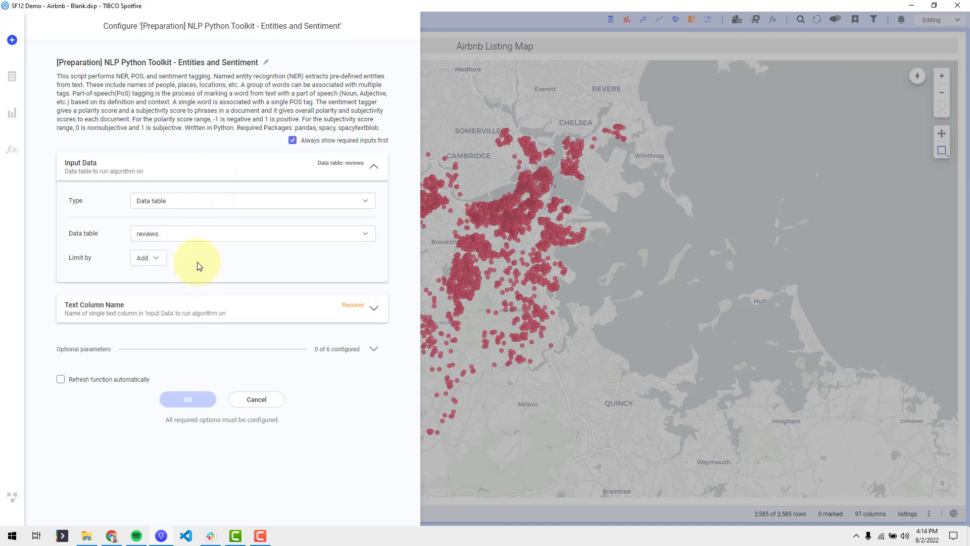
{"action": "left_click", "coordinate": [201, 312]}
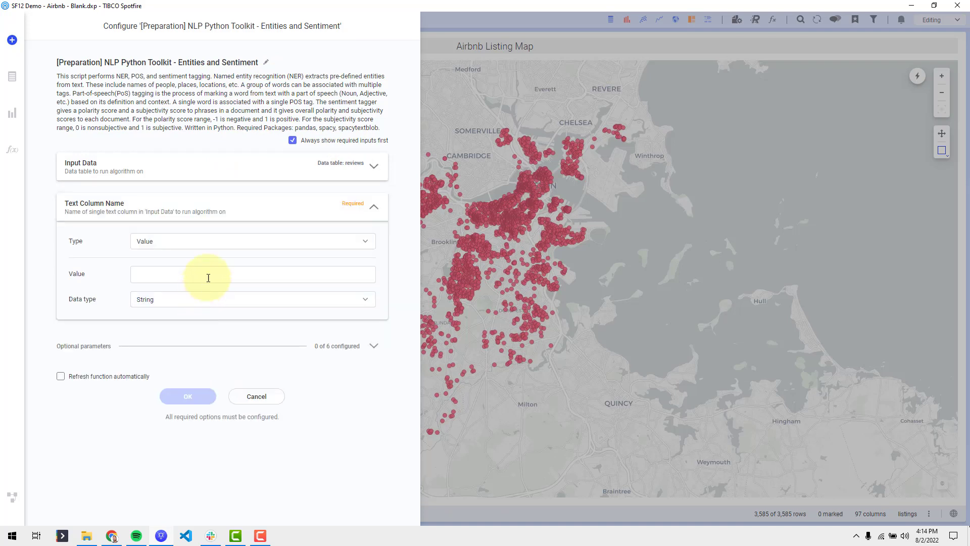
{"action": "left_click", "coordinate": [208, 278]}
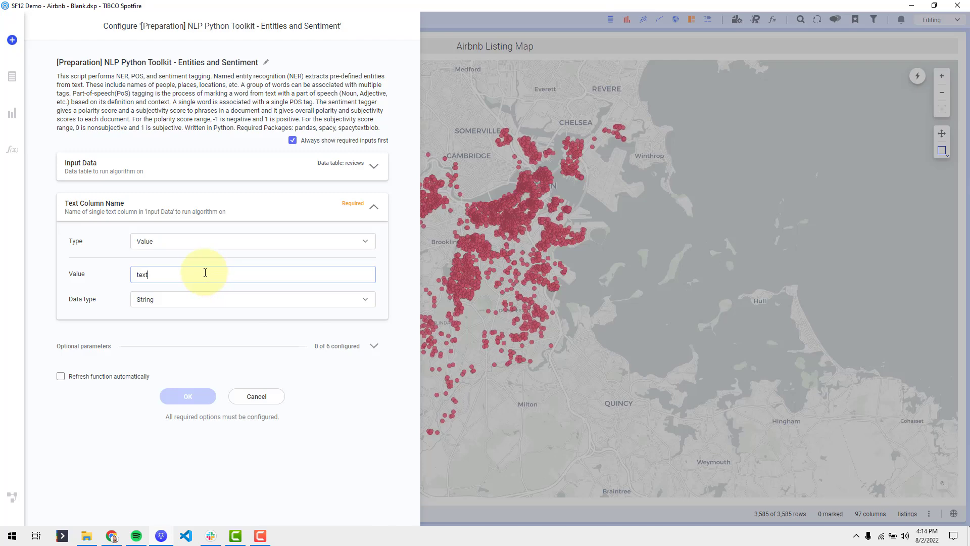
Set the optional sample size to 200 and run the NLP function.
{"action": "left_click", "coordinate": [335, 348]}
{"action": "scroll", "coordinate": [313, 364], "scroll_direction": "down", "scroll_amount": 3}
{"action": "left_click", "coordinate": [265, 443]}
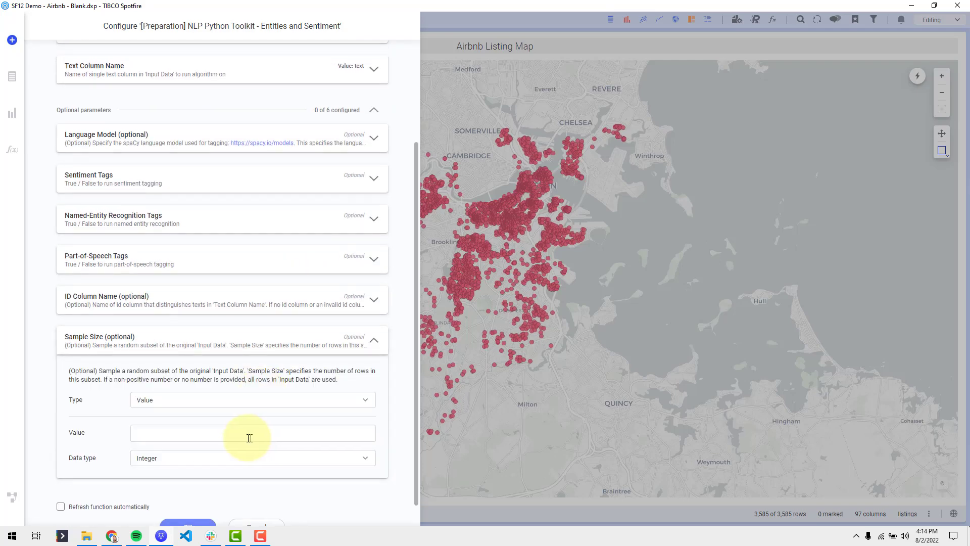
{"action": "left_click", "coordinate": [211, 433]}
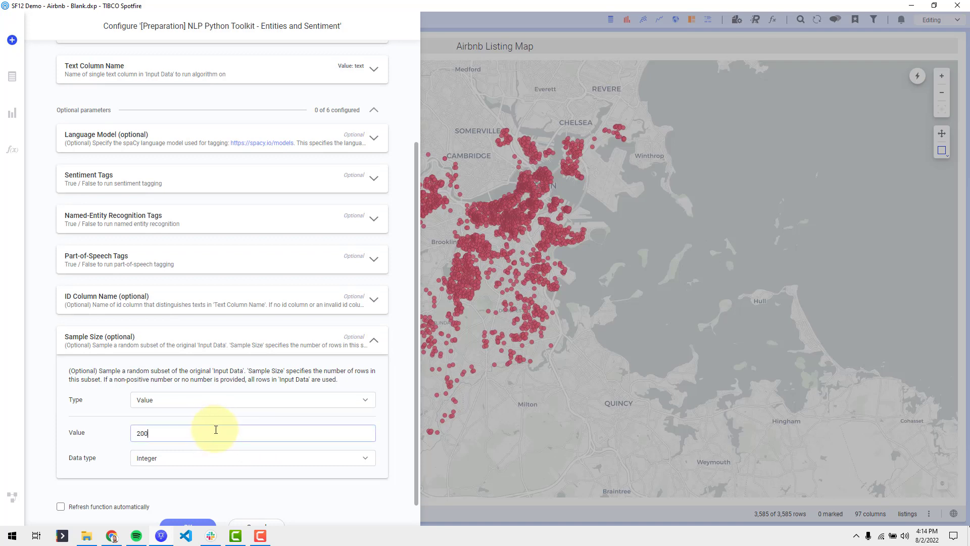
{"action": "scroll", "coordinate": [218, 429], "scroll_direction": "down", "scroll_amount": 1}
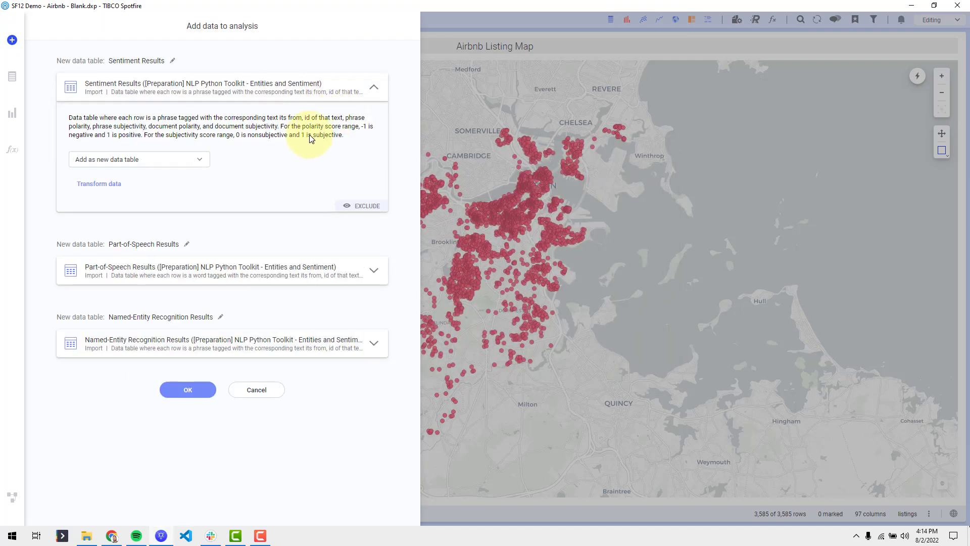
Exclude the Part-of-Speech and Named-Entity Recognition results, and add only Sentiment Results to the analysis as a new data table.
{"action": "left_click", "coordinate": [266, 273]}
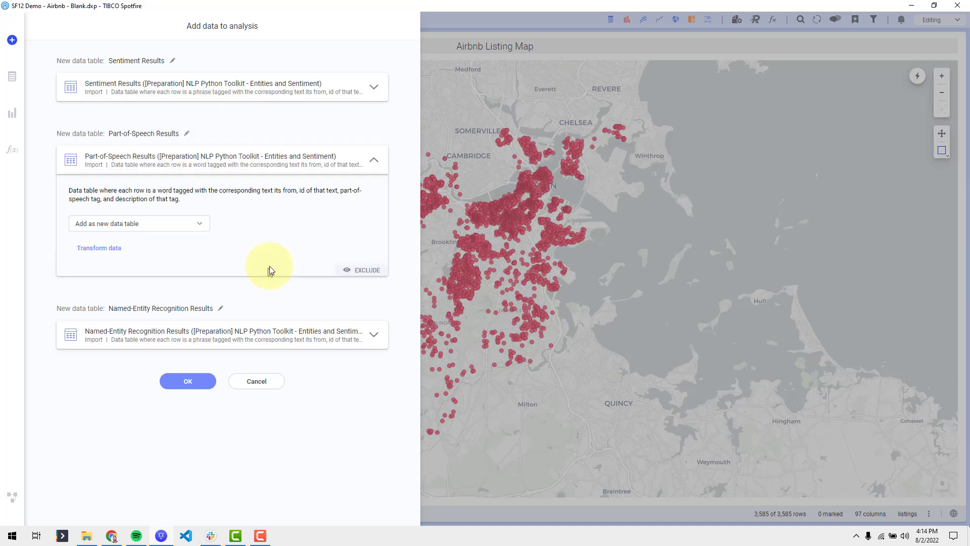
{"action": "left_click", "coordinate": [351, 271]}
{"action": "left_click", "coordinate": [298, 158]}
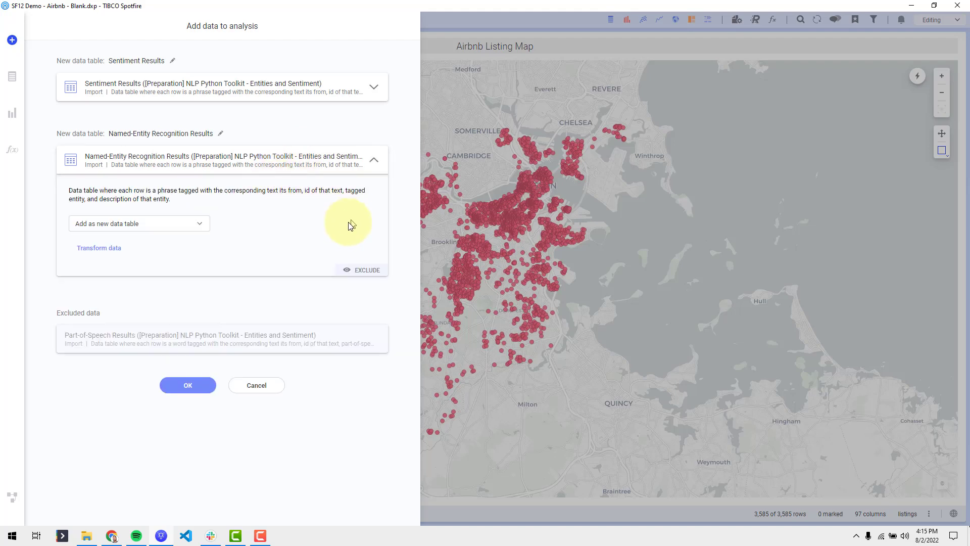
{"action": "left_click", "coordinate": [353, 272]}
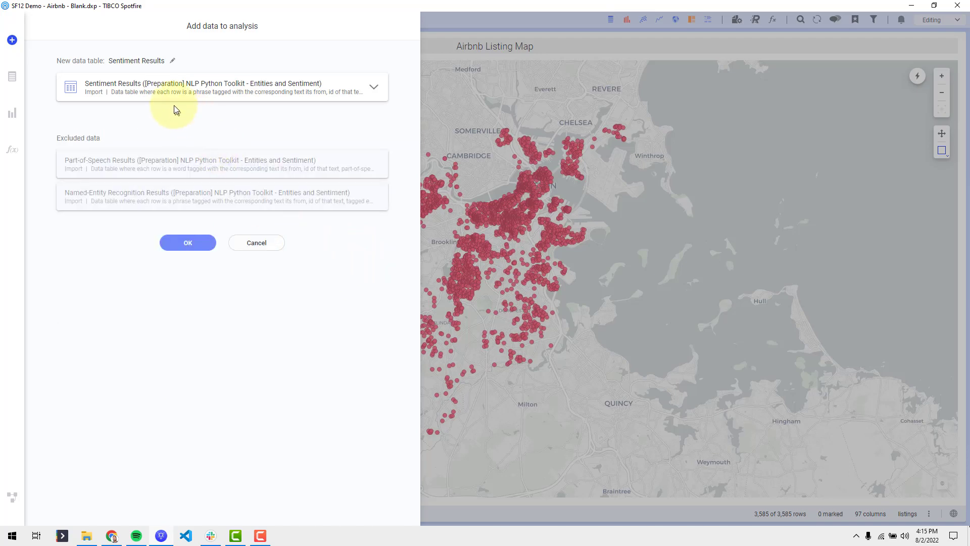
{"action": "left_click", "coordinate": [201, 240]}
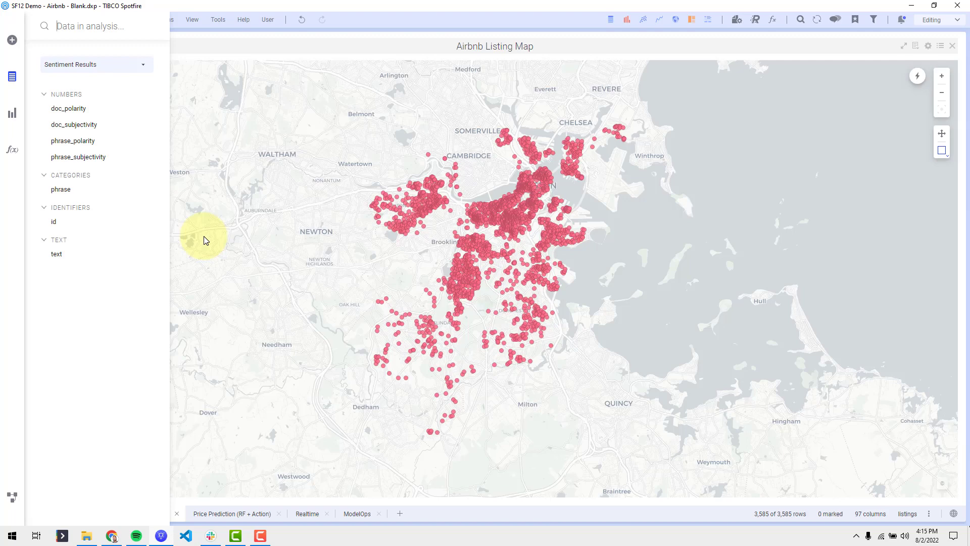
Add a Word Cloud visualization beside the Airbnb Listing Map.
{"action": "left_click", "coordinate": [19, 118]}
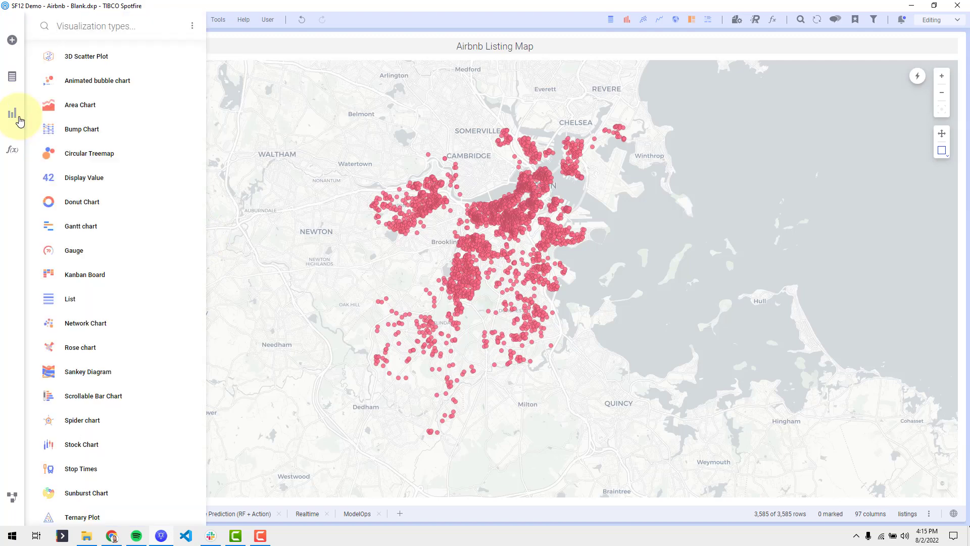
{"action": "type", "text": "wor"}
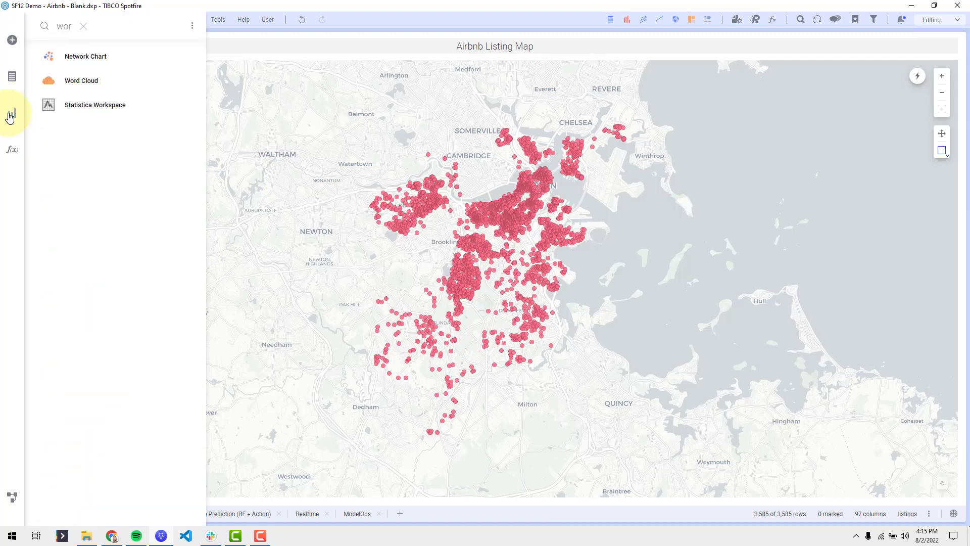
{"action": "left_click_drag", "start_coordinate": [76, 83], "coordinate": [793, 171]}
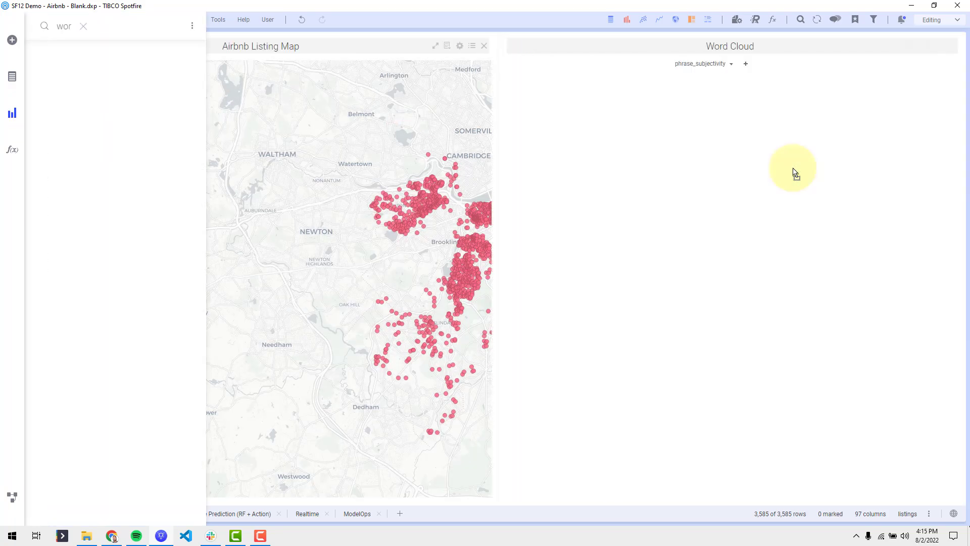
Set the word cloud's words to the phrase column and color them by average phrase_polarity.
{"action": "left_click", "coordinate": [731, 64]}
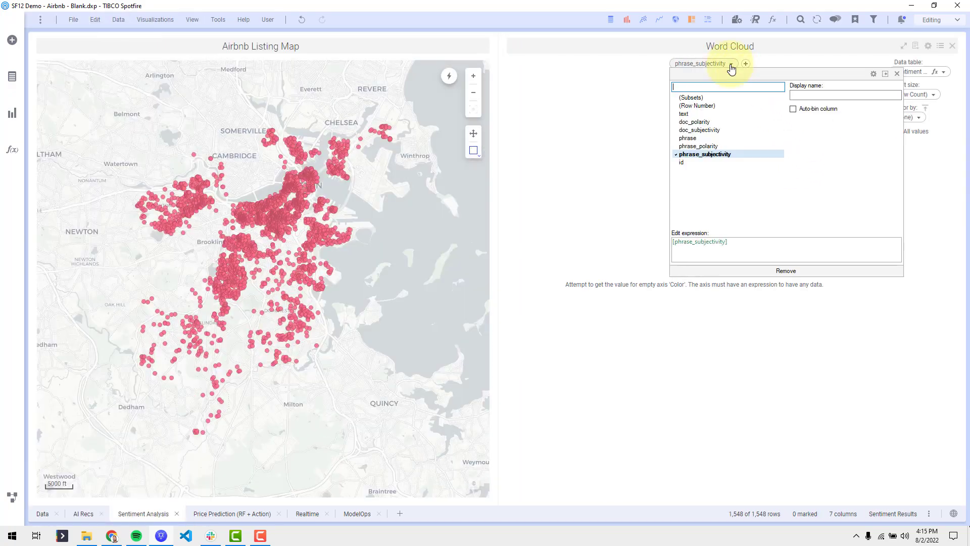
{"action": "left_click", "coordinate": [705, 139]}
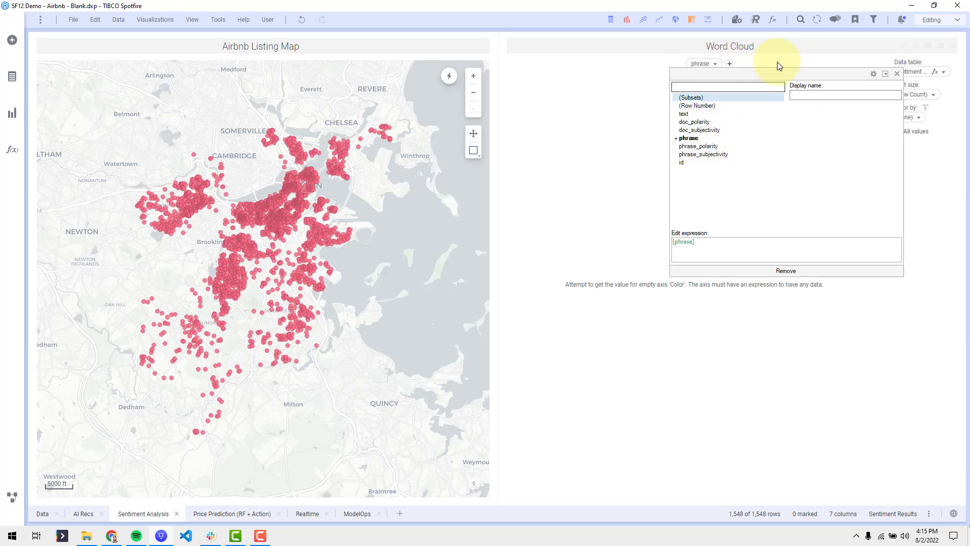
{"action": "left_click", "coordinate": [774, 65]}
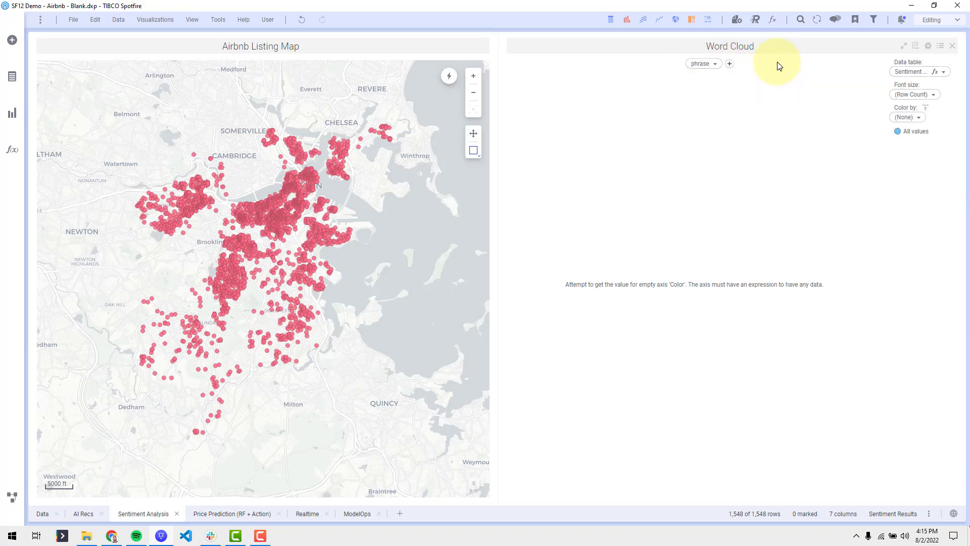
{"action": "left_click", "coordinate": [911, 118]}
{"action": "left_click", "coordinate": [782, 216]}
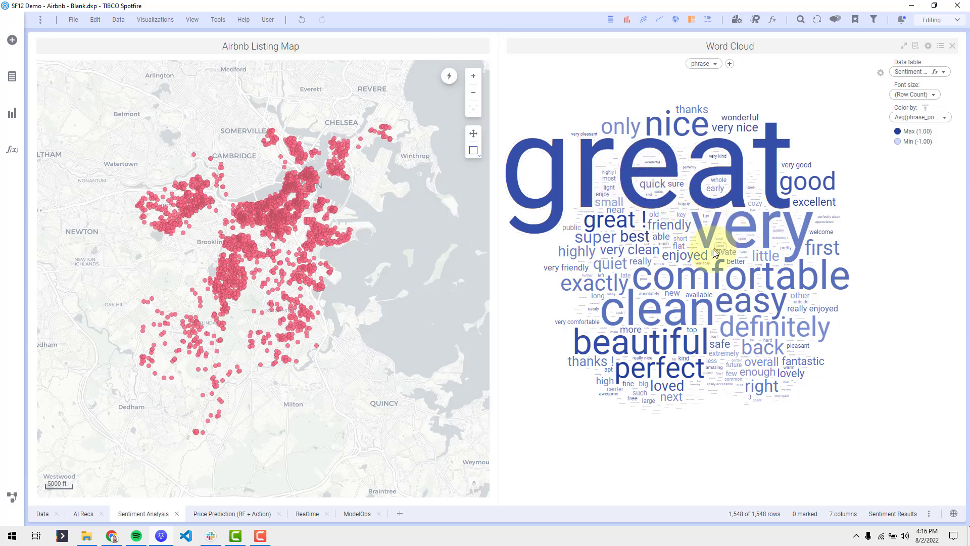
Mark the word comfortable in the word cloud, and clear the marking.
{"action": "left_click", "coordinate": [678, 279]}
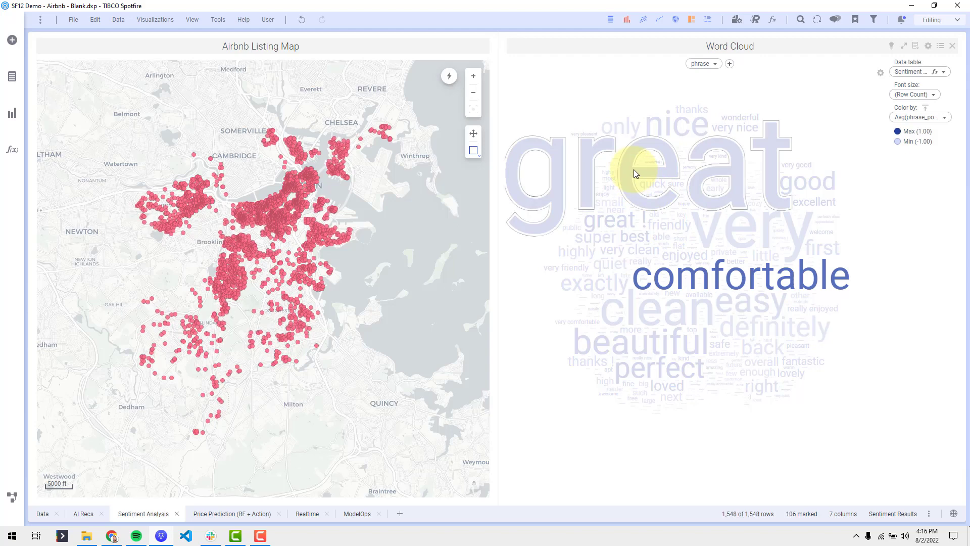
{"action": "left_click", "coordinate": [634, 169]}
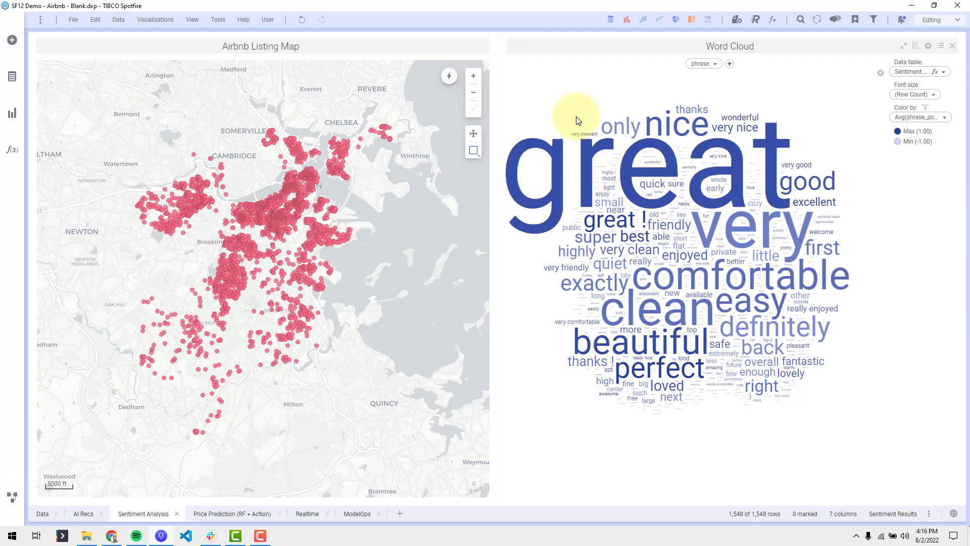
Link the Sentiment Results table to the reviews table through the matching text column.
{"action": "left_click", "coordinate": [13, 77]}
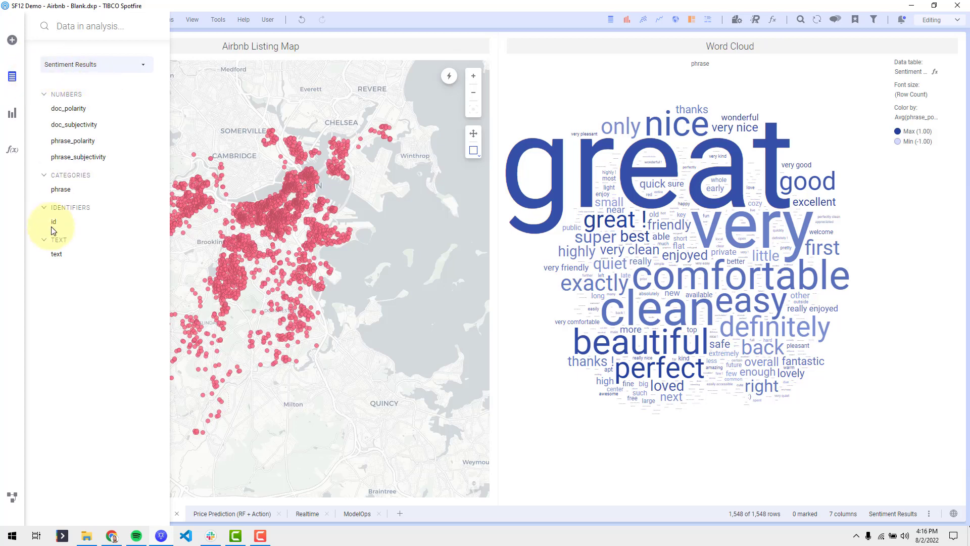
{"action": "left_click_drag", "start_coordinate": [57, 253], "coordinate": [74, 252]}
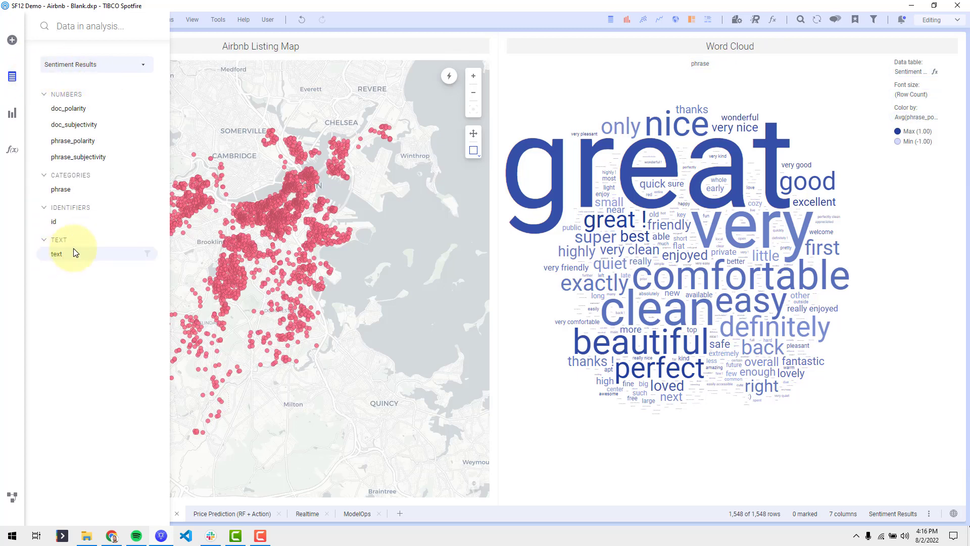
{"action": "left_click", "coordinate": [74, 253]}
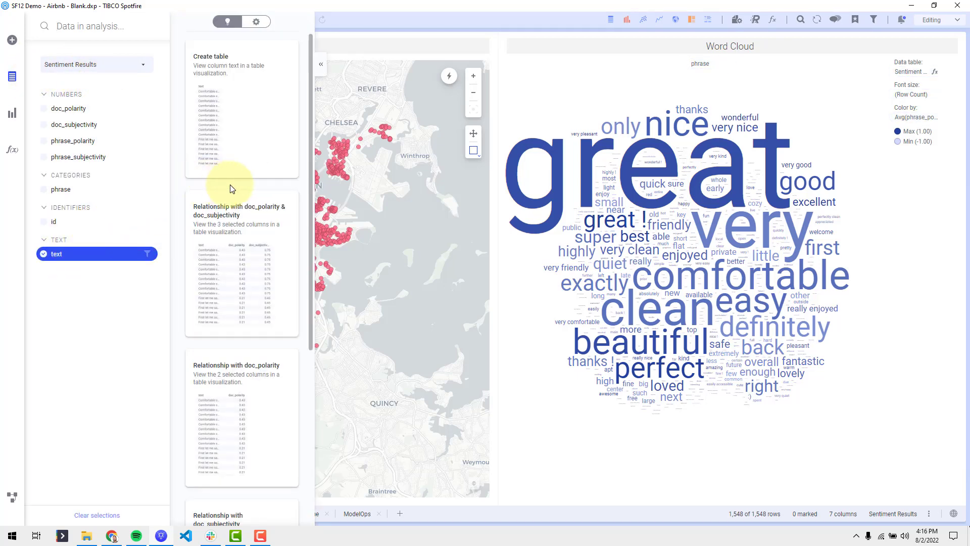
{"action": "scroll", "coordinate": [232, 190], "scroll_direction": "down", "scroll_amount": 8}
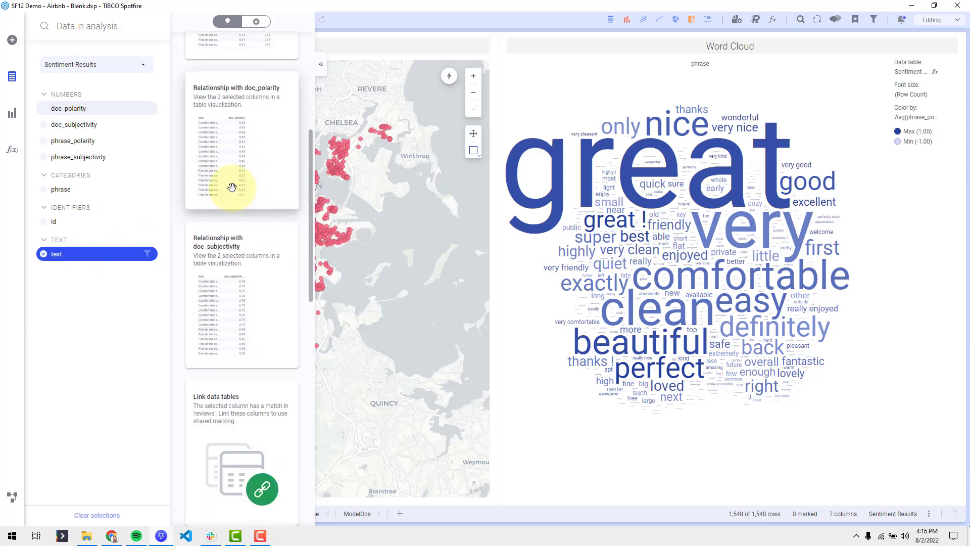
{"action": "scroll", "coordinate": [231, 191], "scroll_direction": "down", "scroll_amount": 1}
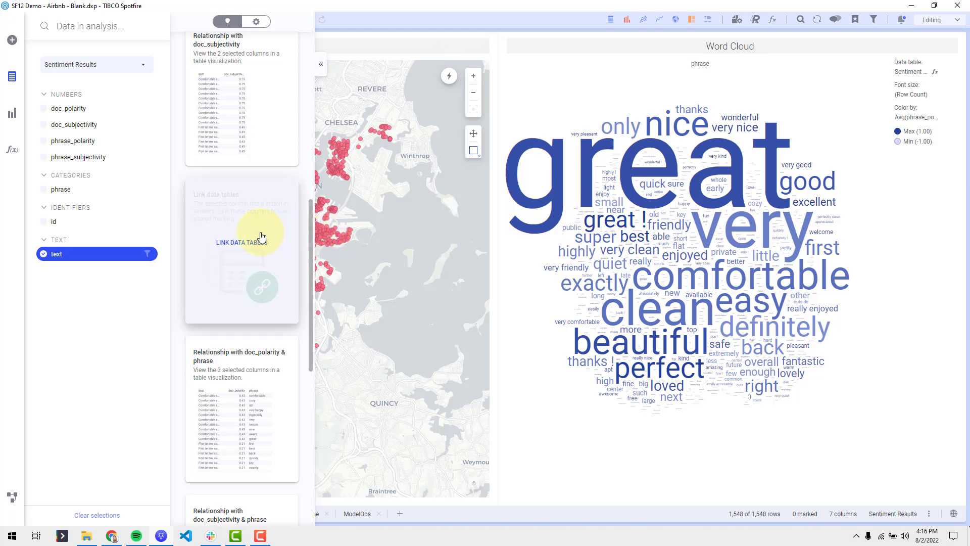
{"action": "left_click", "coordinate": [261, 237]}
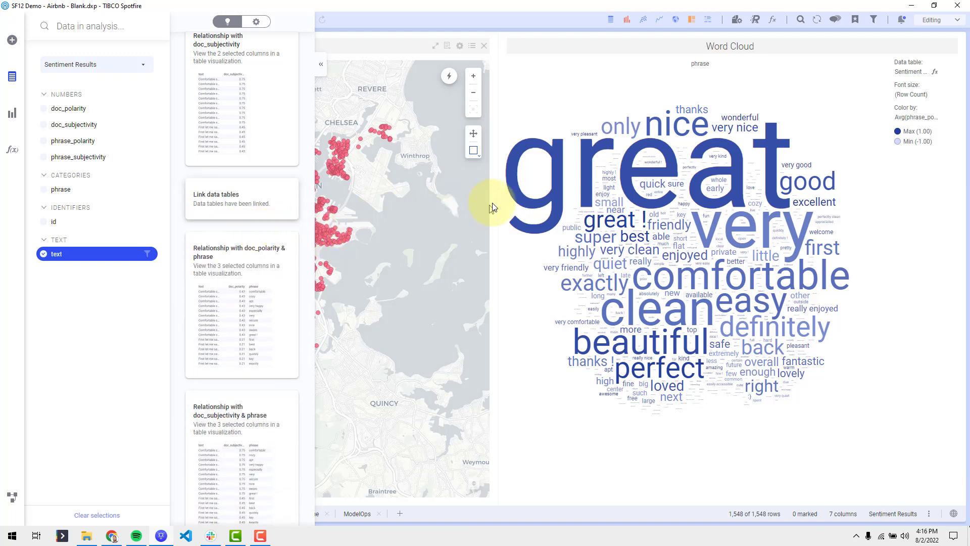
Mark great and comfortable in turn in the word cloud to examine their related listings on the map.
{"action": "left_click", "coordinate": [508, 193]}
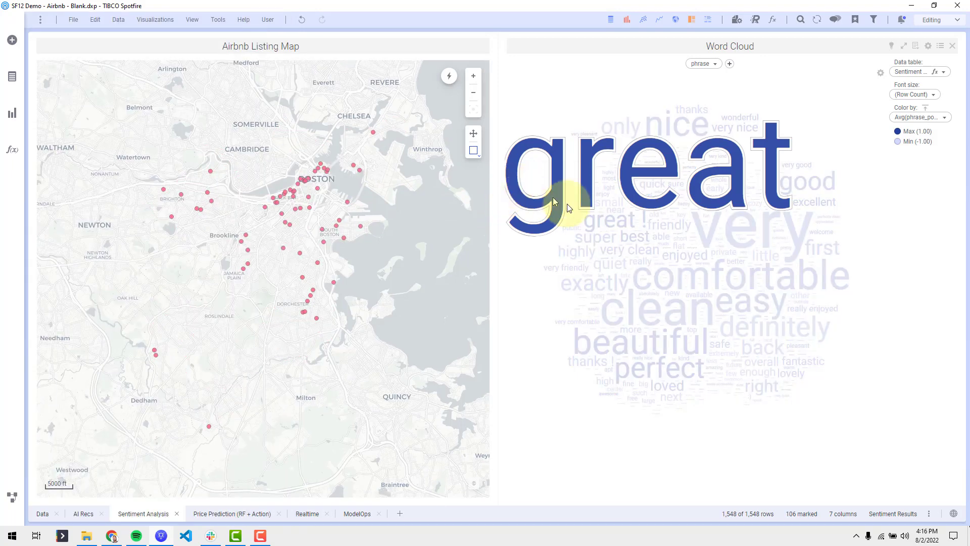
{"action": "left_click", "coordinate": [669, 280]}
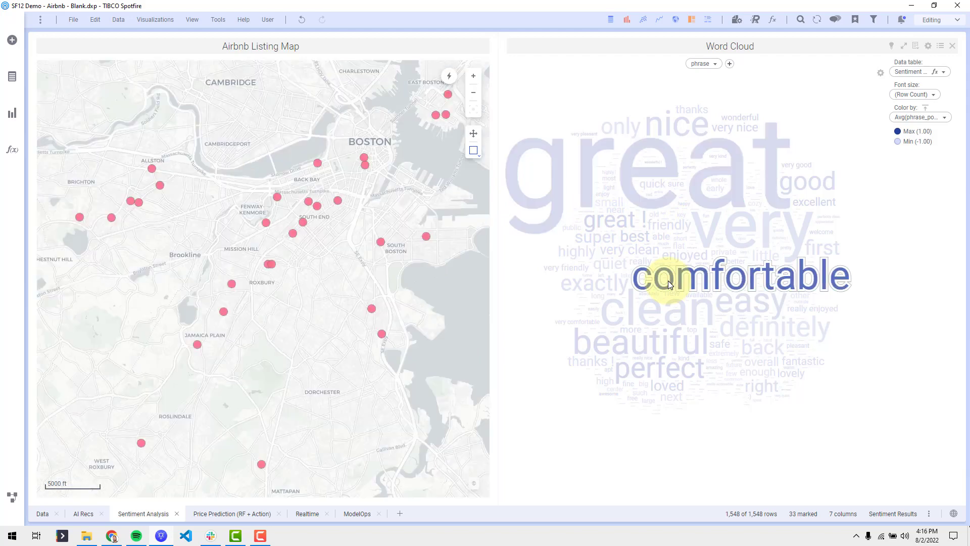
Mark the word nice in the word cloud and create a Text Card details visualization from it.
{"action": "left_click", "coordinate": [659, 132]}
{"action": "right_click", "coordinate": [658, 132]}
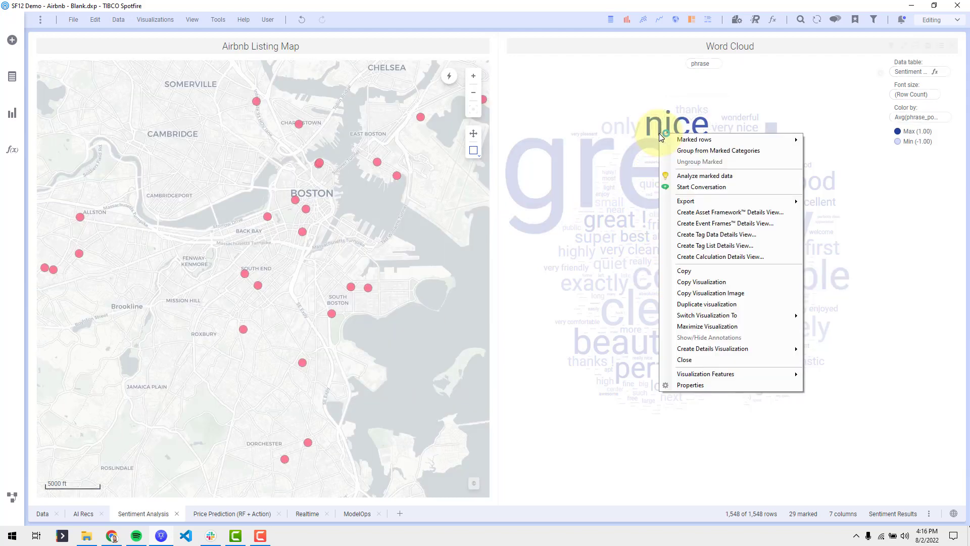
{"action": "left_click", "coordinate": [733, 349]}
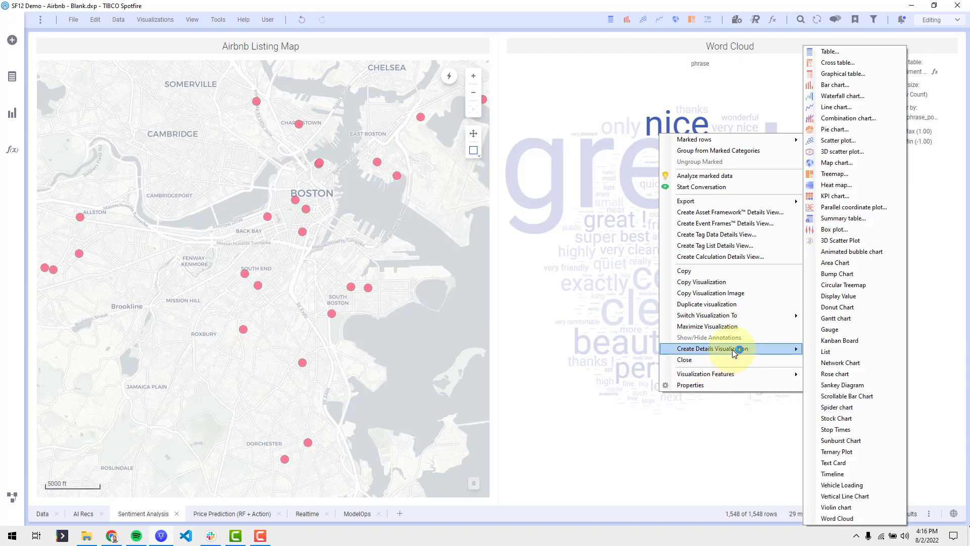
{"action": "left_click", "coordinate": [840, 464]}
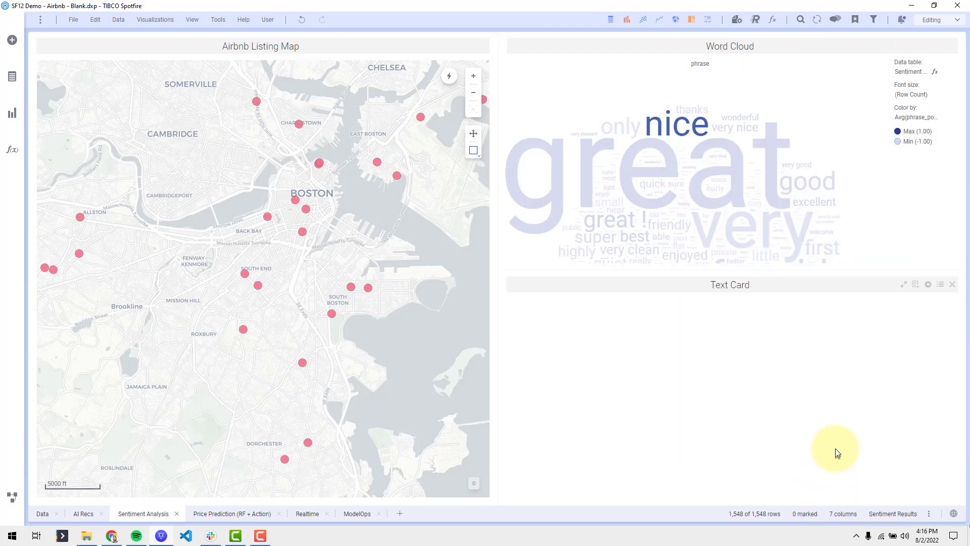
Set both the Card by and the Content of the Text Card to the text column.
{"action": "left_click", "coordinate": [913, 356]}
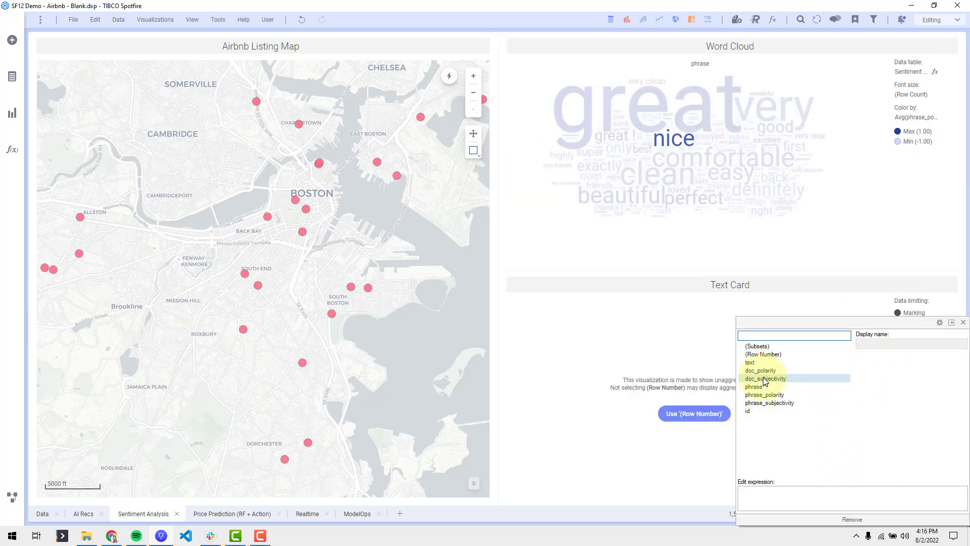
{"action": "left_click", "coordinate": [751, 363]}
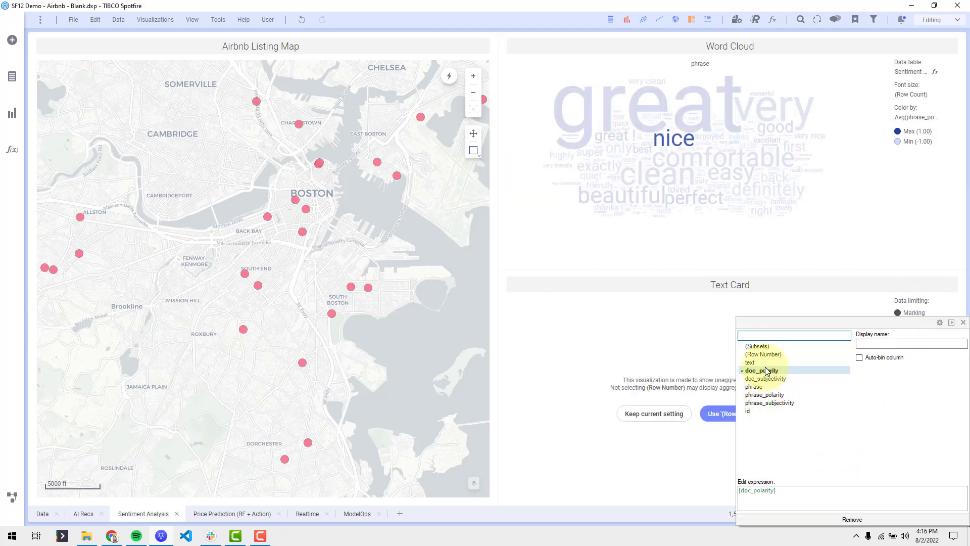
{"action": "left_click", "coordinate": [662, 412]}
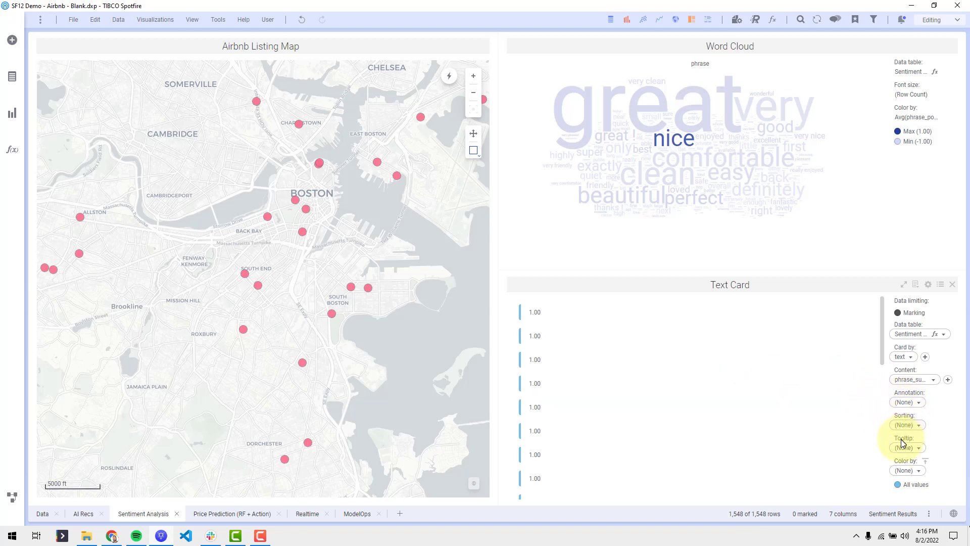
{"action": "left_click", "coordinate": [905, 380]}
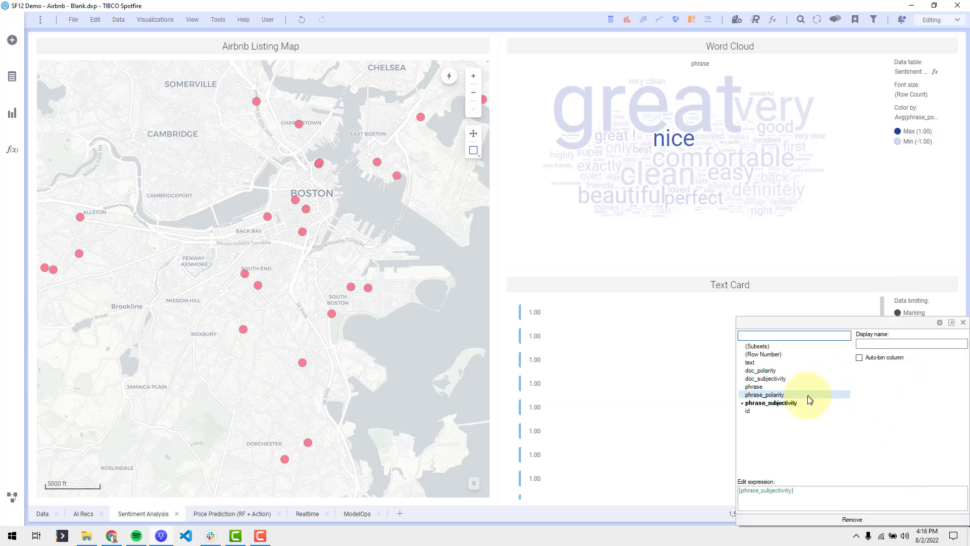
{"action": "left_click", "coordinate": [799, 362]}
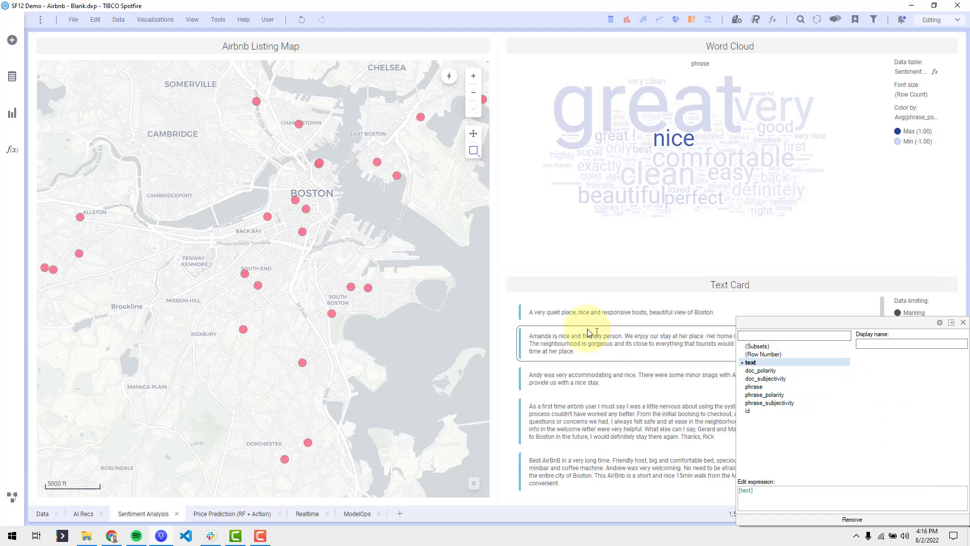
{"action": "left_click", "coordinate": [644, 279]}
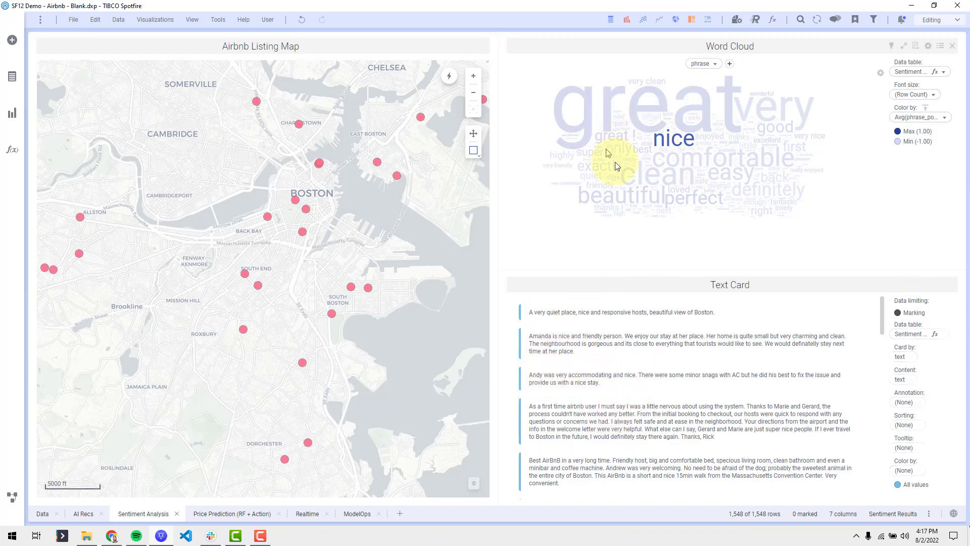
Mark great and very in turn in the word cloud to read the matching reviews in the Text Card.
{"action": "left_click", "coordinate": [643, 130]}
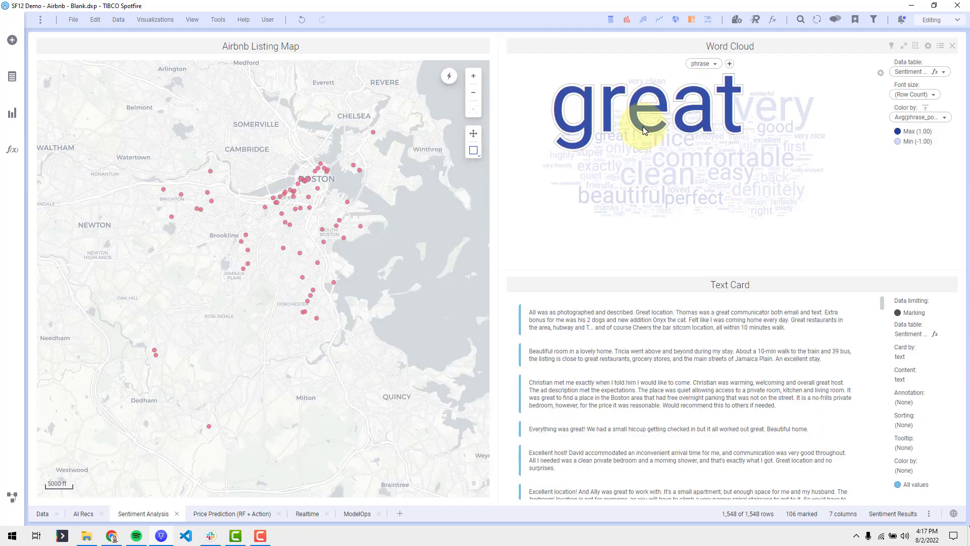
{"action": "left_click", "coordinate": [741, 114]}
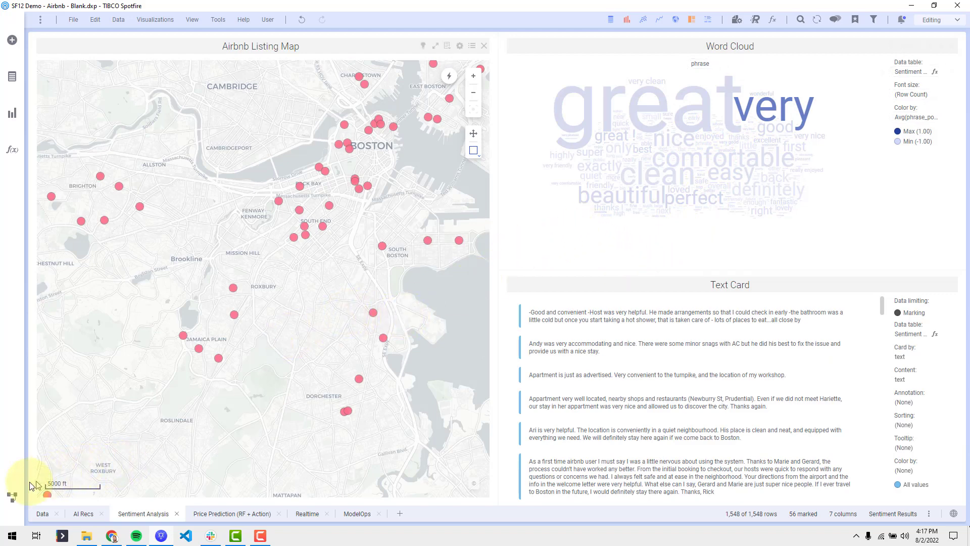
Trace the Sentiment Results table to its NLP Python Toolkit data function in the data canvas and inspect the reviews and text inputs.
{"action": "left_click", "coordinate": [12, 496]}
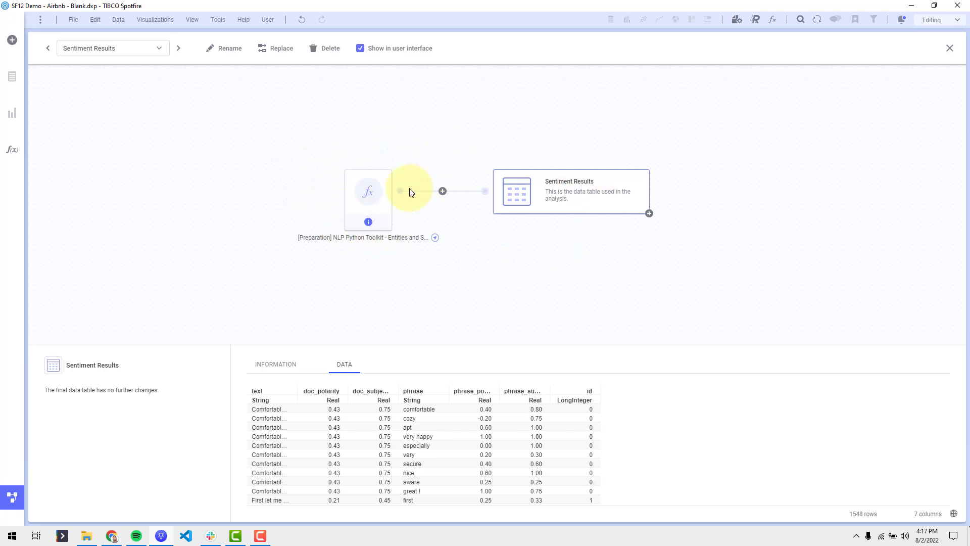
{"action": "left_click", "coordinate": [436, 238]}
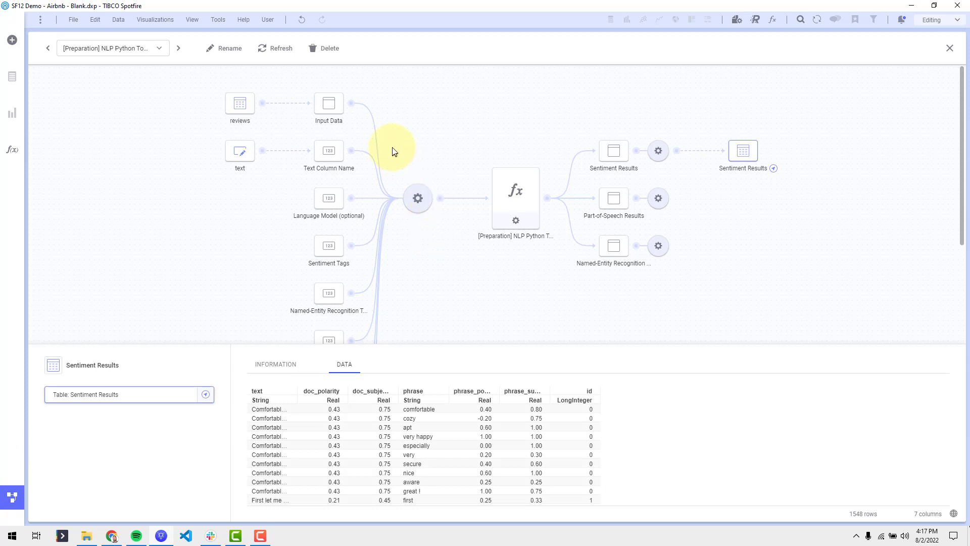
{"action": "left_click", "coordinate": [241, 107]}
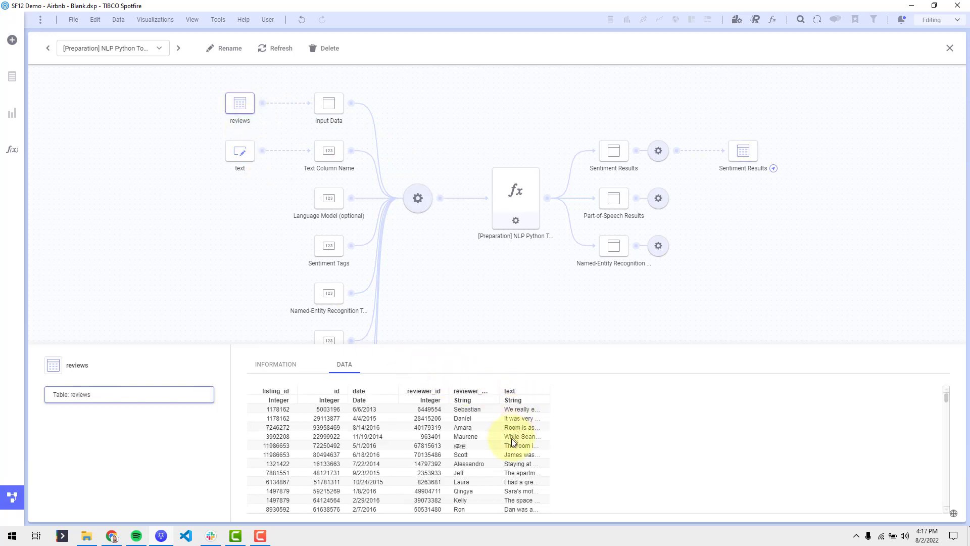
{"action": "left_click", "coordinate": [247, 158]}
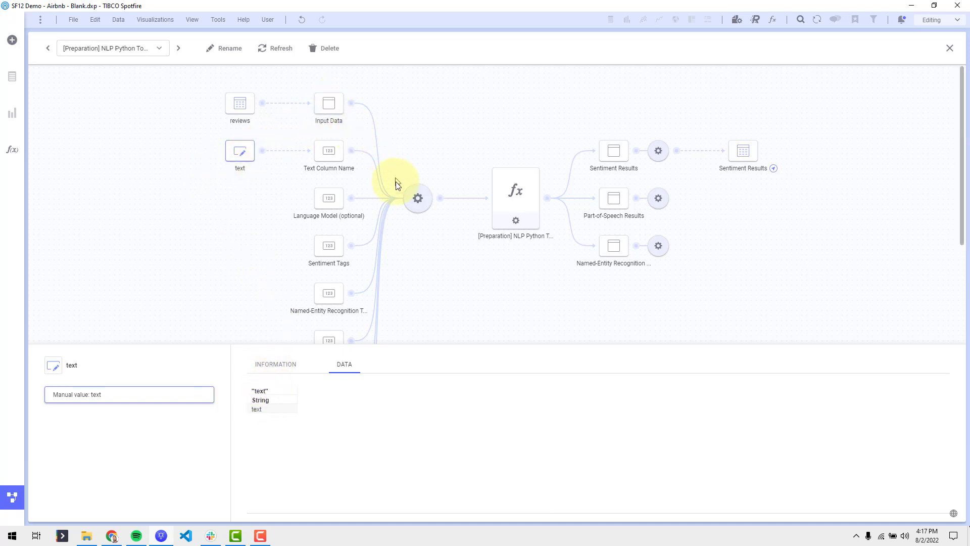
Review the description and the full Python script of the NLP Python Toolkit data function.
{"action": "left_click", "coordinate": [514, 191]}
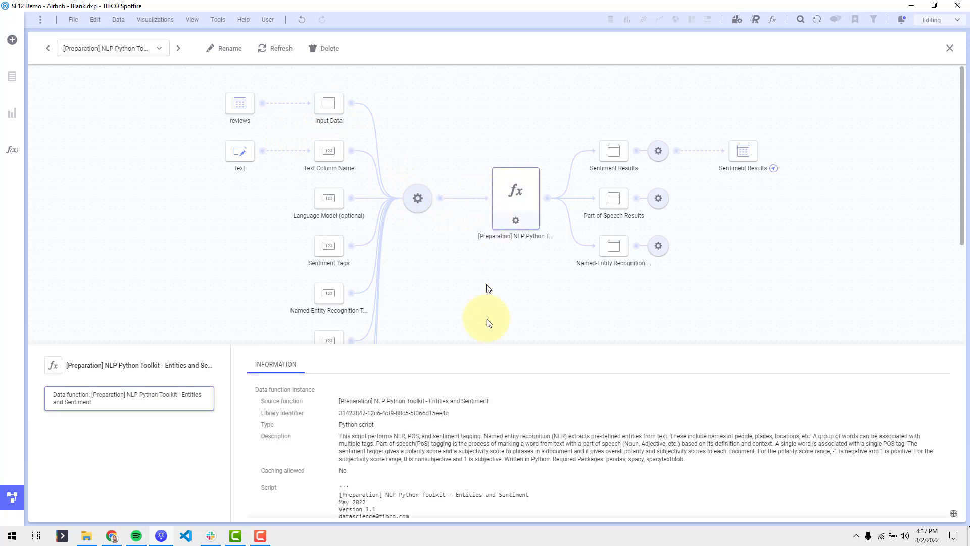
{"action": "scroll", "coordinate": [479, 375], "scroll_direction": "down", "scroll_amount": 5}
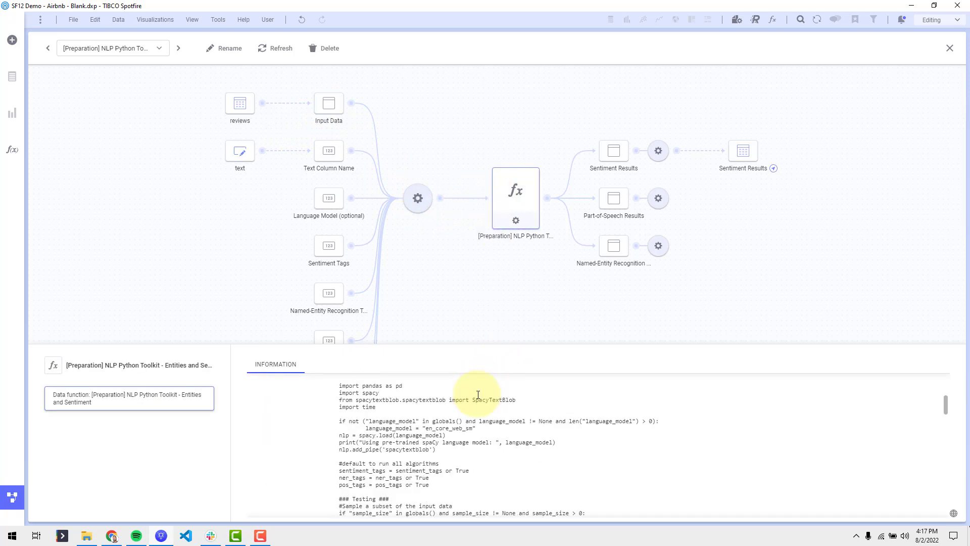
{"action": "scroll", "coordinate": [478, 394], "scroll_direction": "down", "scroll_amount": 10}
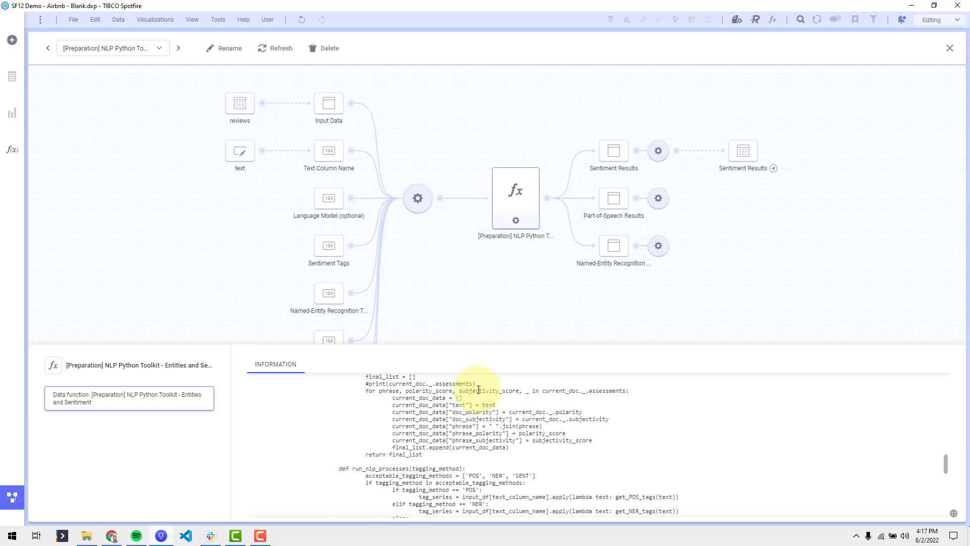
{"action": "scroll", "coordinate": [477, 389], "scroll_direction": "down", "scroll_amount": 10}
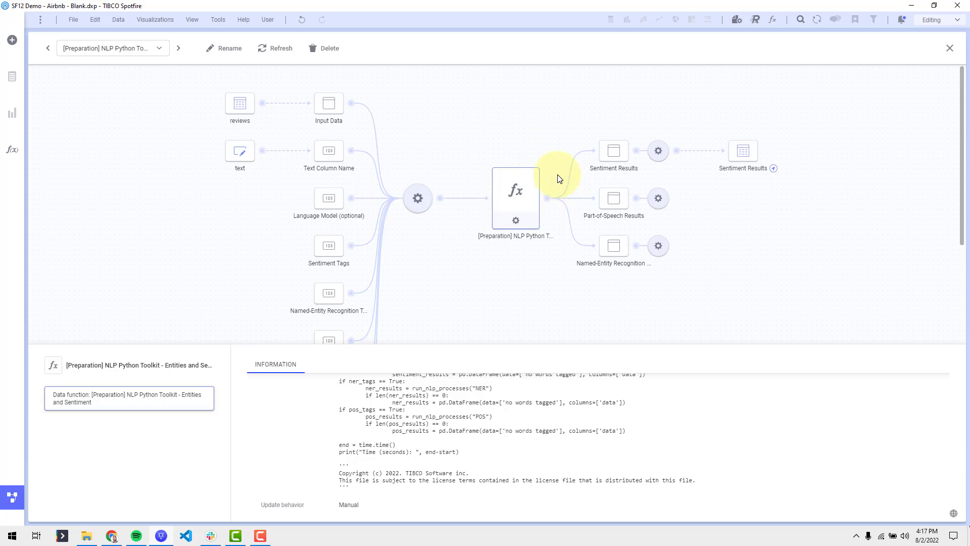
Add the data function's Part-of-Speech Results output as a new data table and inspect its data.
{"action": "left_click", "coordinate": [747, 152]}
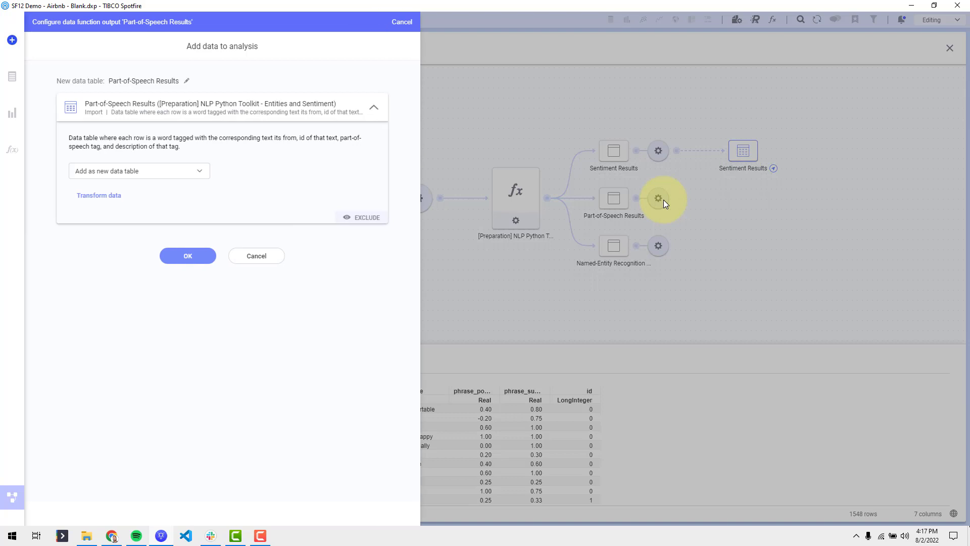
{"action": "left_click", "coordinate": [187, 254]}
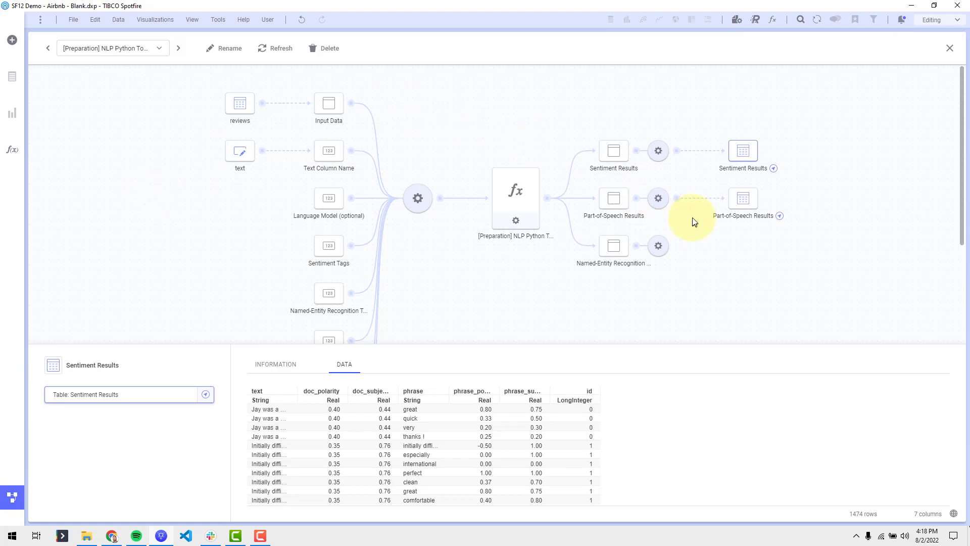
{"action": "left_click", "coordinate": [779, 216]}
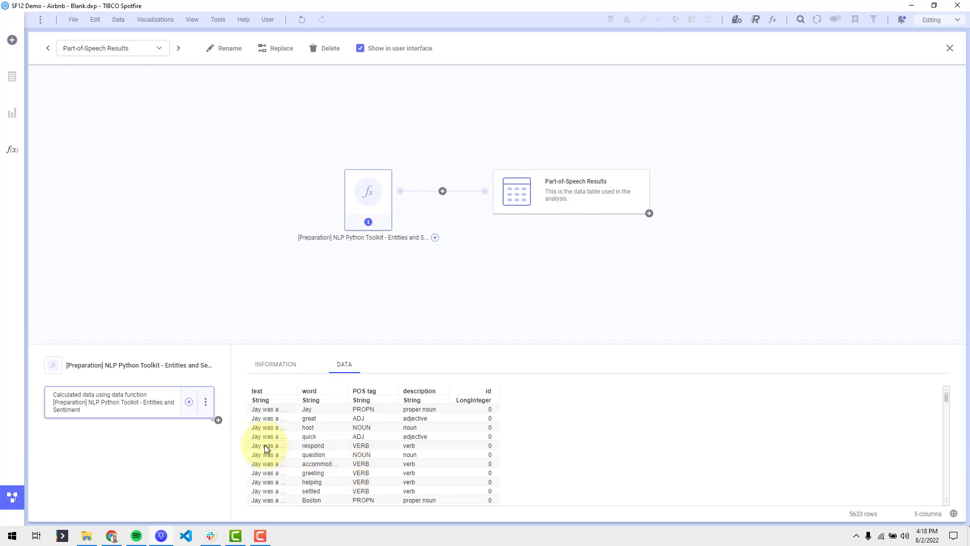
Return to the Sentiment Analysis page and clear the marking in the word cloud.
{"action": "left_click", "coordinate": [4, 497]}
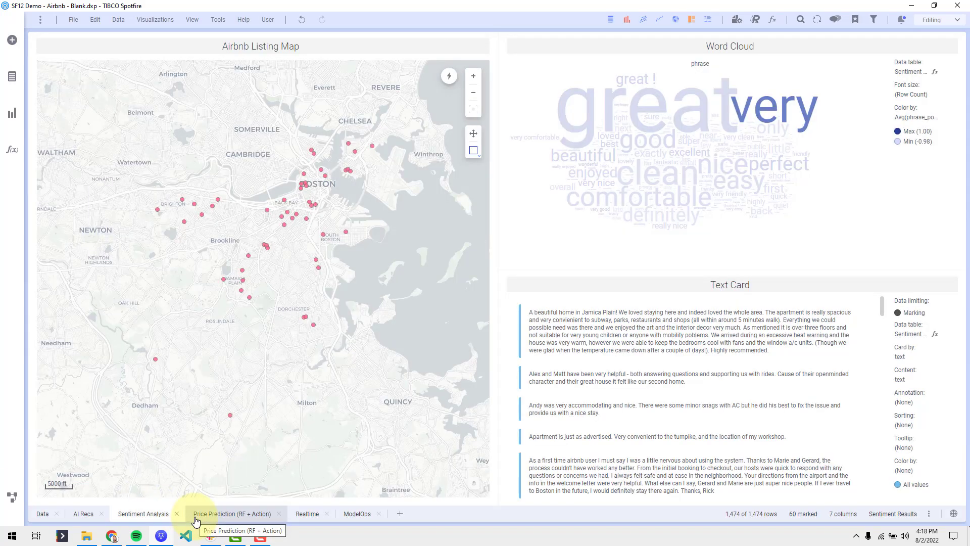
{"action": "left_click", "coordinate": [541, 246]}
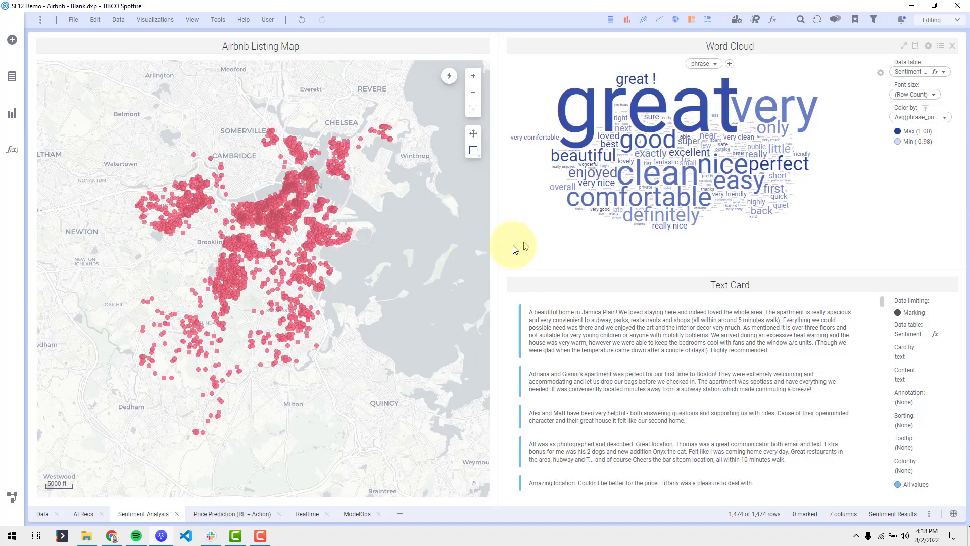
On the Price Prediction (RF + Action) page, show the Listings_Clean_Train summary table's legend and check which data tables it can use.
{"action": "left_click", "coordinate": [253, 513]}
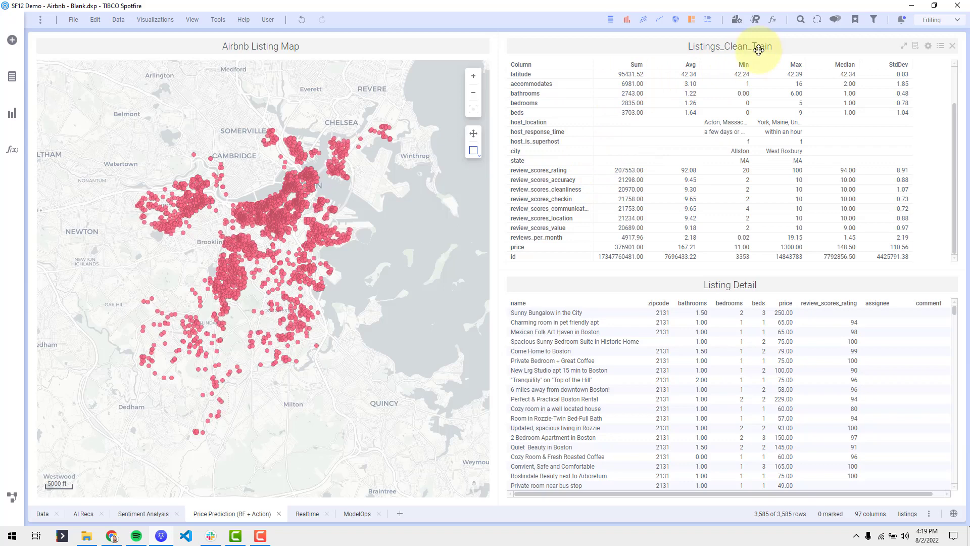
{"action": "left_click", "coordinate": [938, 49]}
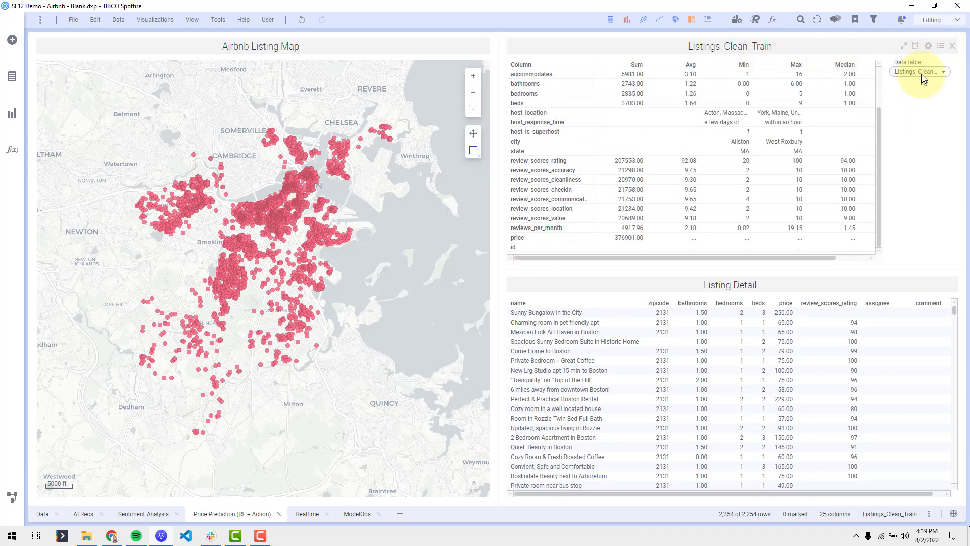
{"action": "left_click", "coordinate": [922, 72]}
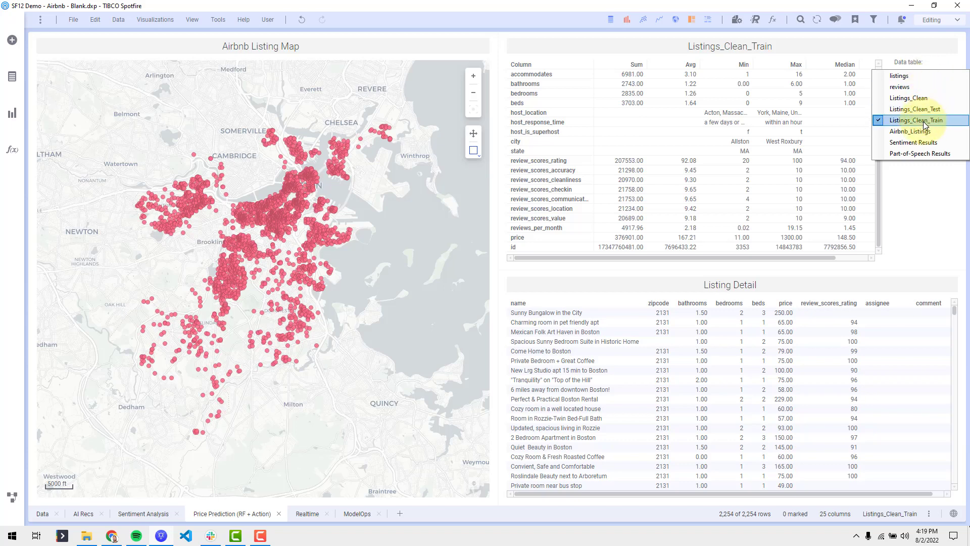
Inspect how the Listings_Clean table is built in the data canvas.
{"action": "left_click", "coordinate": [12, 497]}
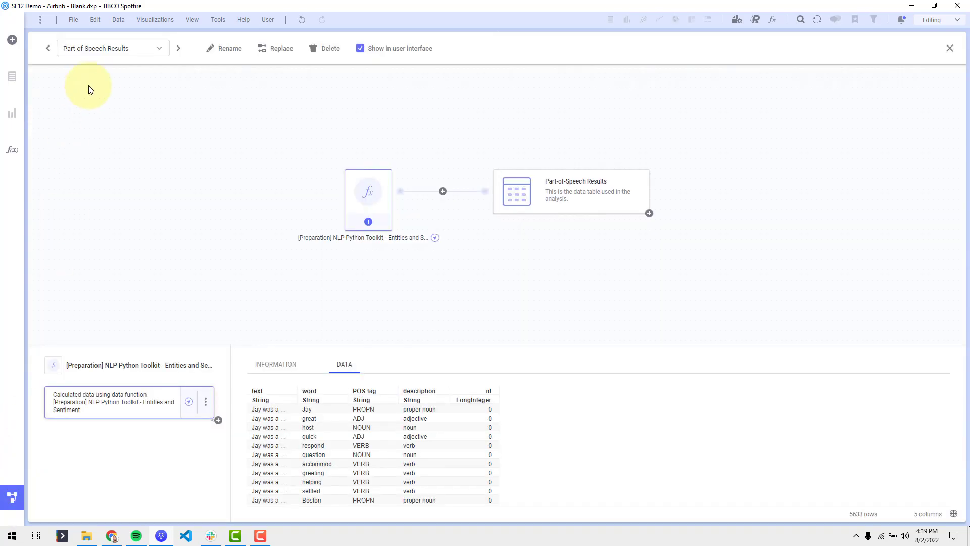
{"action": "left_click", "coordinate": [115, 49]}
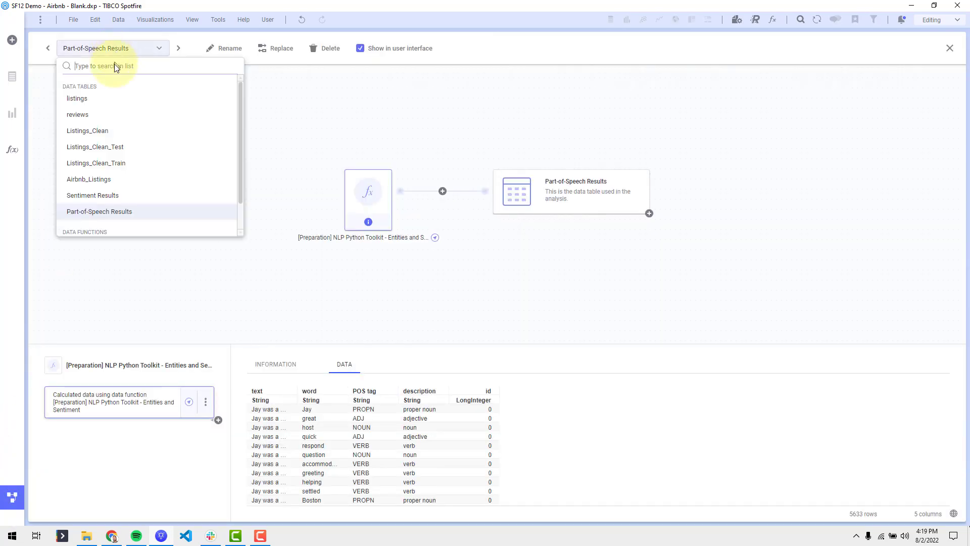
{"action": "left_click", "coordinate": [115, 131]}
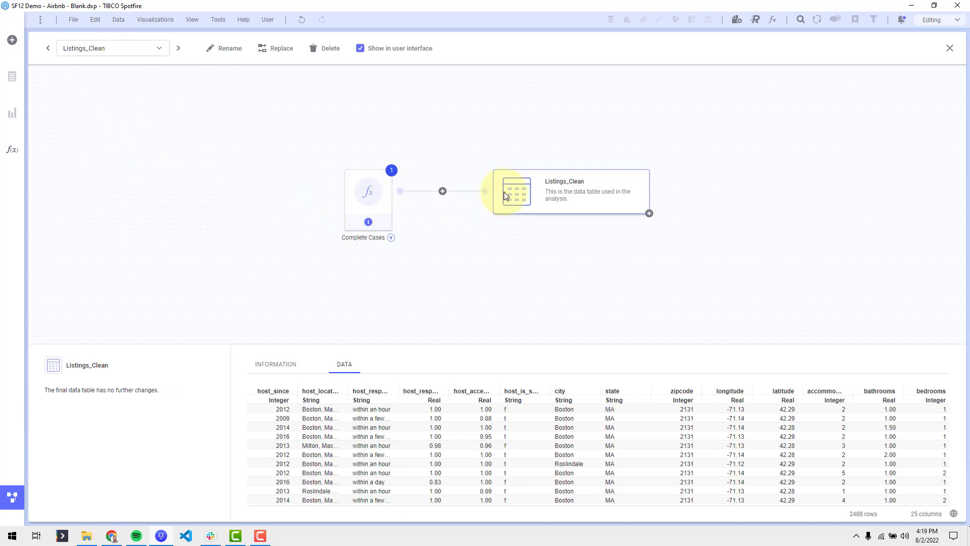
Inspect the Listings_Clean_Test table in the data canvas and read its source's row filter expression.
{"action": "left_click", "coordinate": [142, 48]}
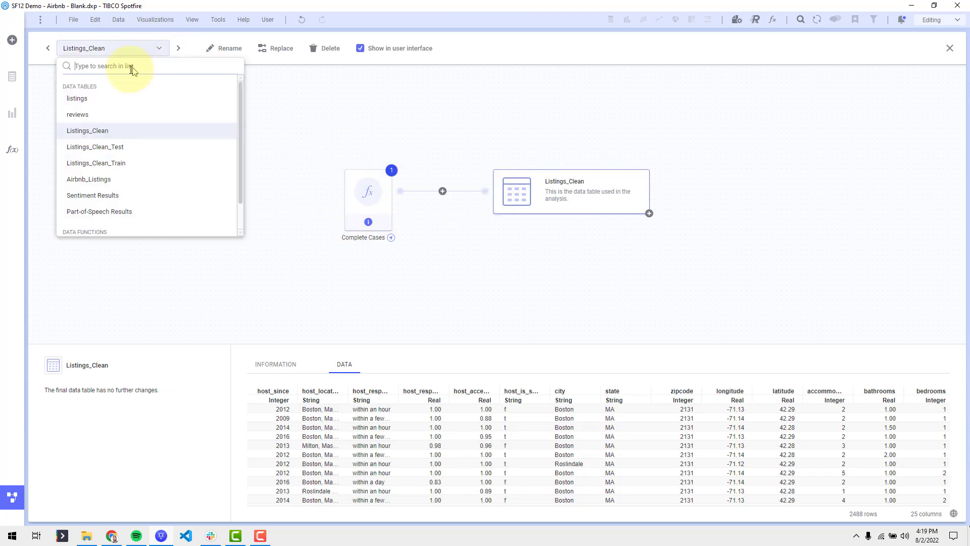
{"action": "left_click", "coordinate": [109, 147]}
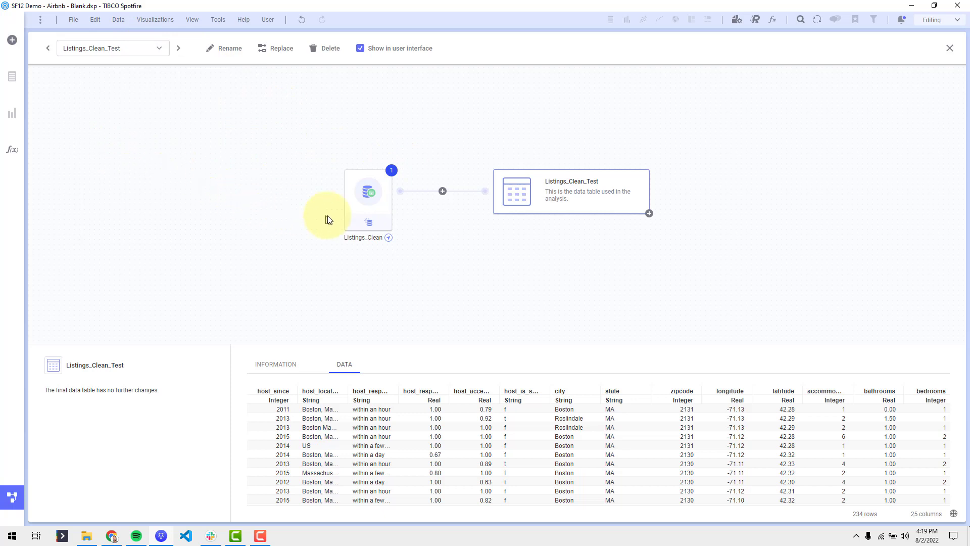
{"action": "left_click", "coordinate": [357, 202]}
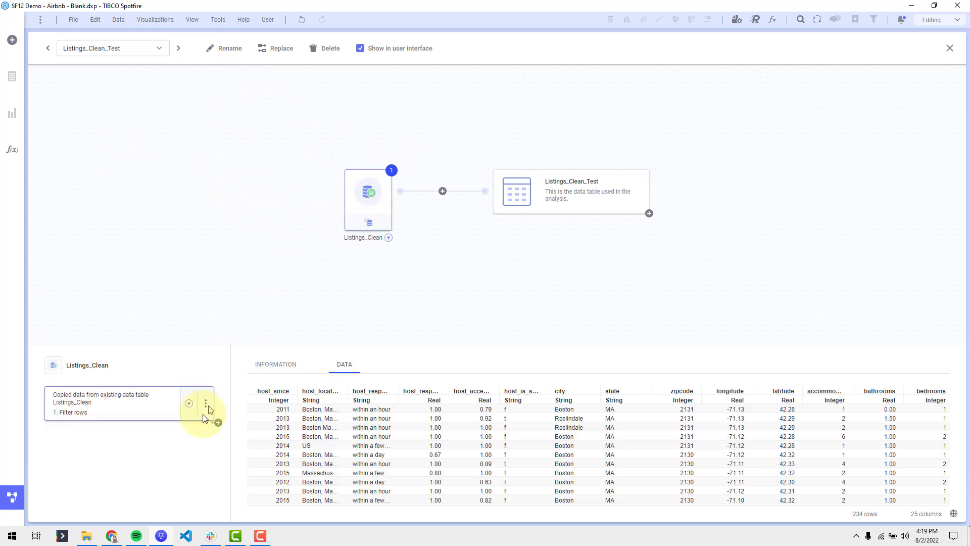
{"action": "left_click", "coordinate": [258, 365]}
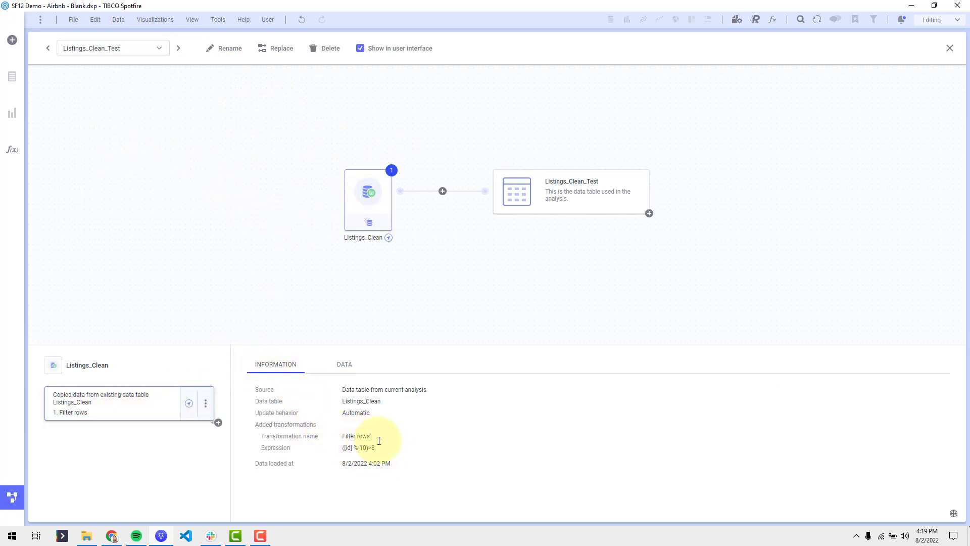
Inspect the Listings_Clean_Train table in the data canvas, checking its source's row filter expression and data.
{"action": "left_click", "coordinate": [143, 51]}
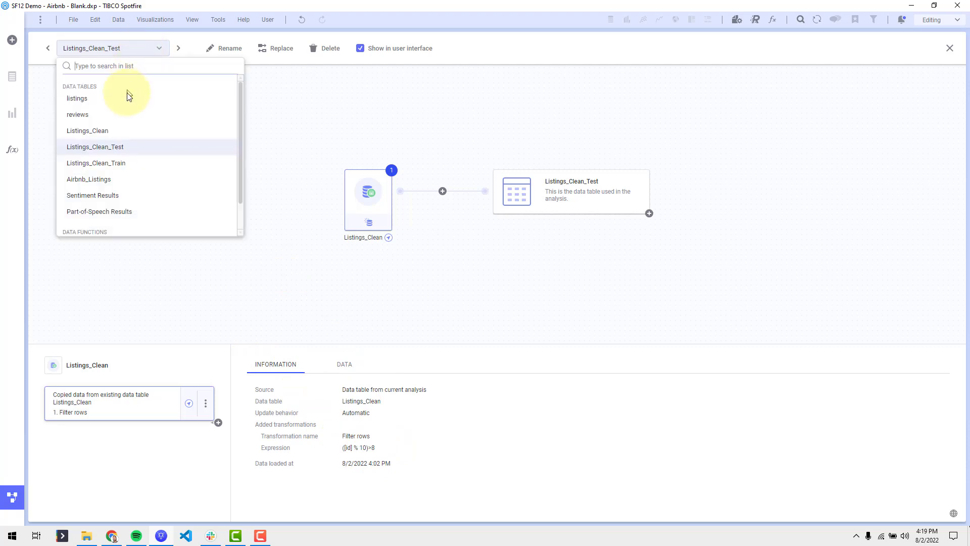
{"action": "left_click", "coordinate": [110, 167]}
{"action": "left_click", "coordinate": [346, 193]}
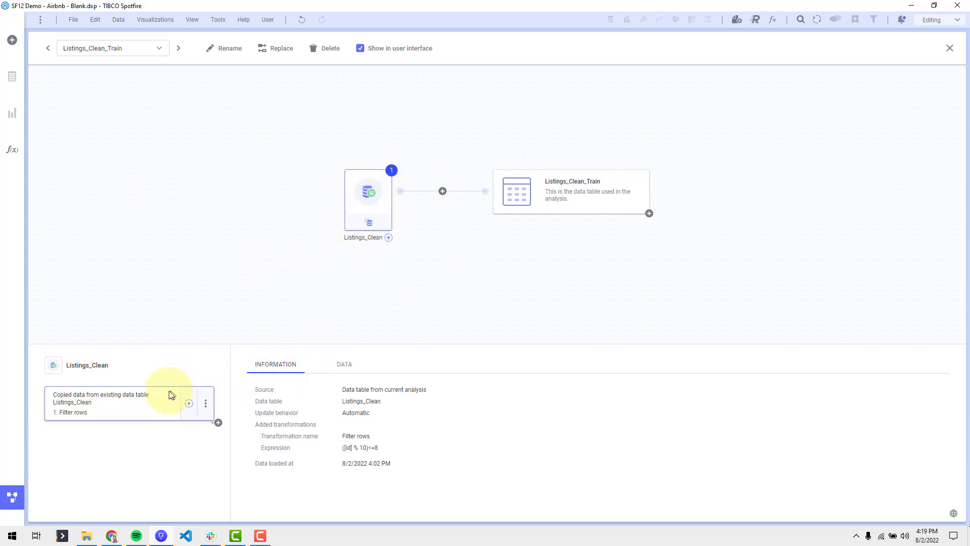
{"action": "left_click", "coordinate": [335, 365]}
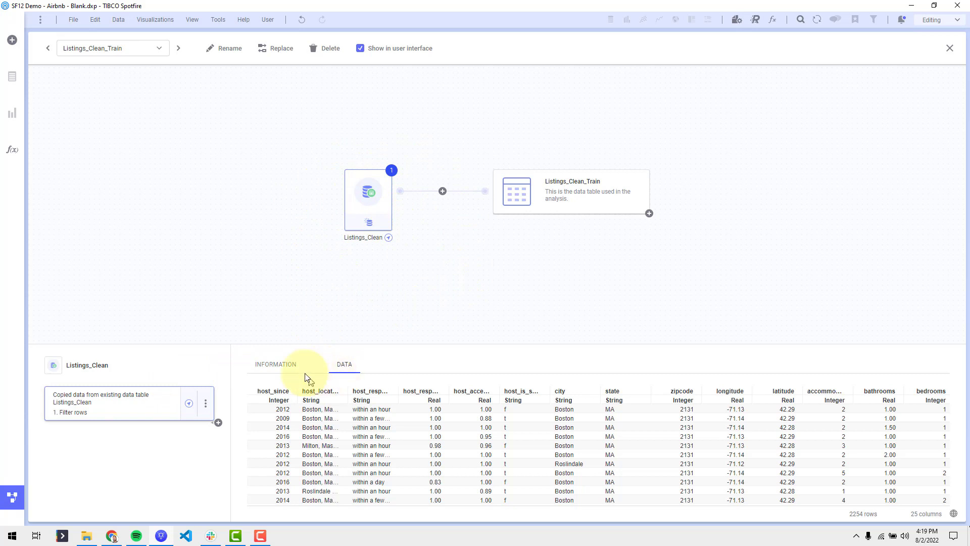
{"action": "left_click", "coordinate": [276, 365]}
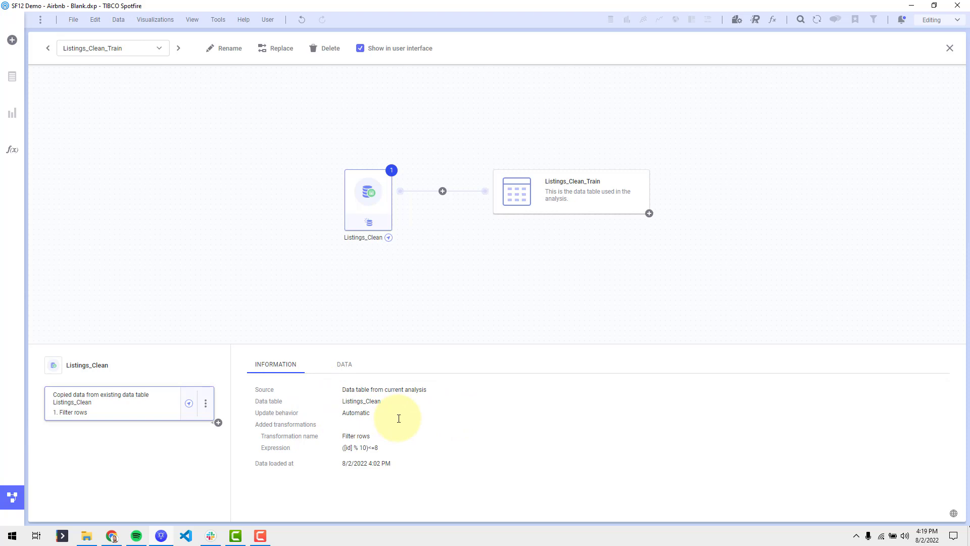
Return from the data canvas to the Price Prediction page and hide the Listings_Clean_Train summary table's legend.
{"action": "left_click", "coordinate": [8, 503]}
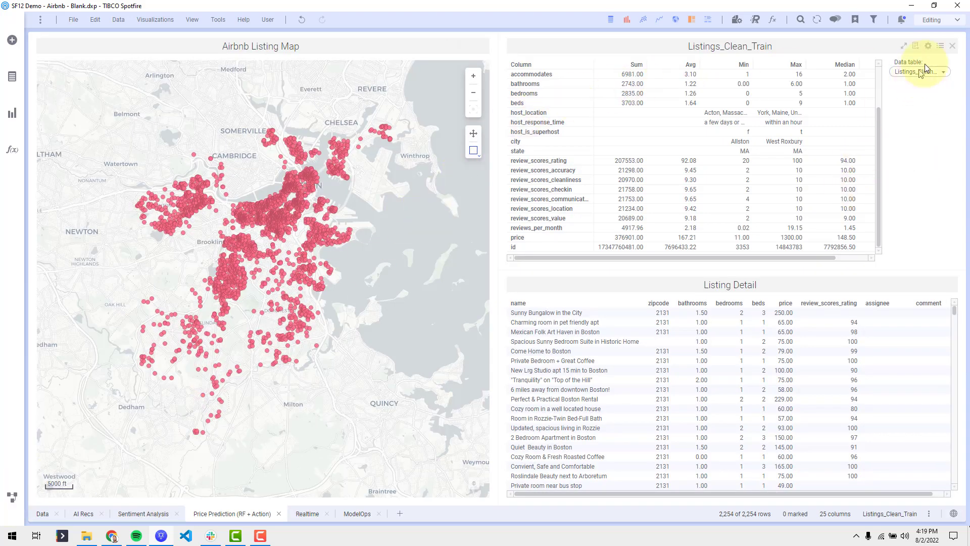
{"action": "left_click", "coordinate": [942, 48]}
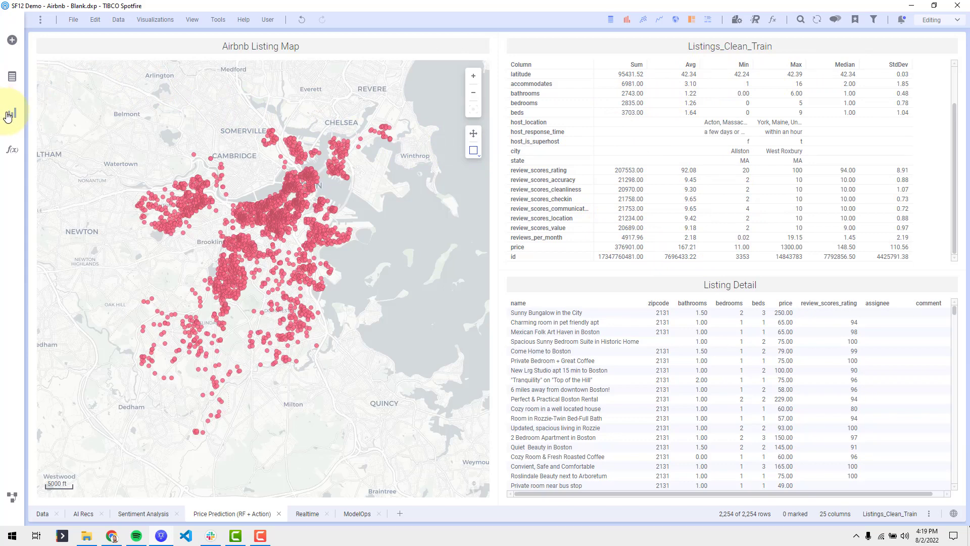
Start the [Modeling] Random Forest PMML data function with Listings_Clean_Train as its input table.
{"action": "left_click", "coordinate": [6, 147]}
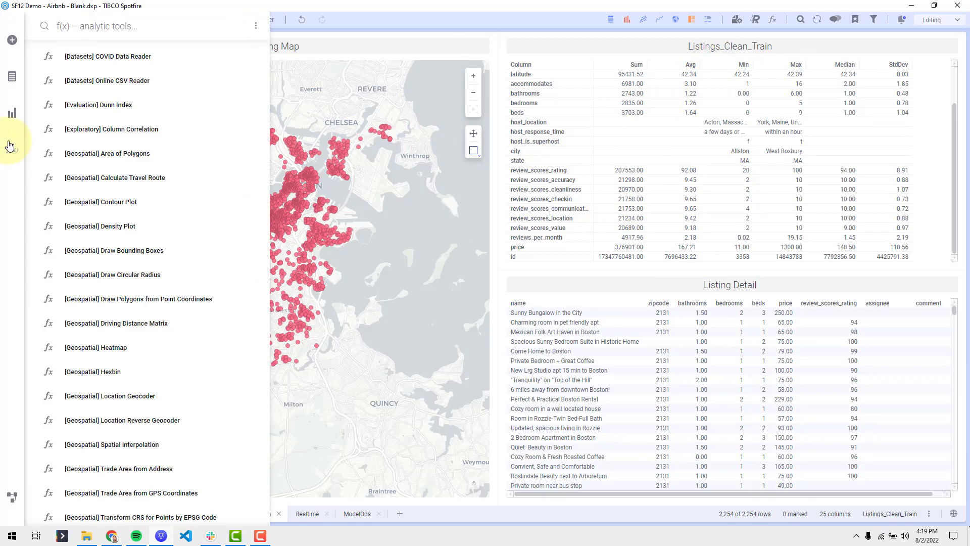
{"action": "type", "text": "ran"}
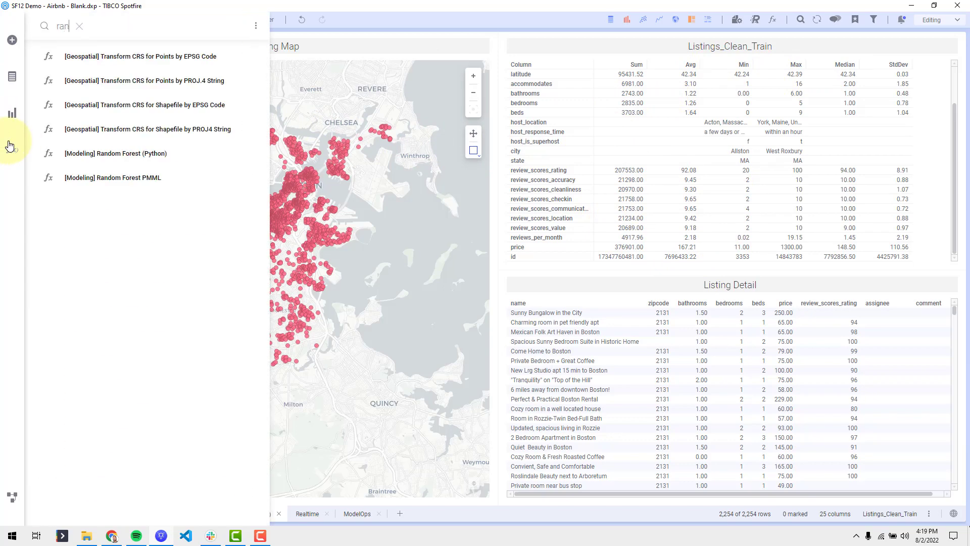
{"action": "left_click", "coordinate": [153, 178]}
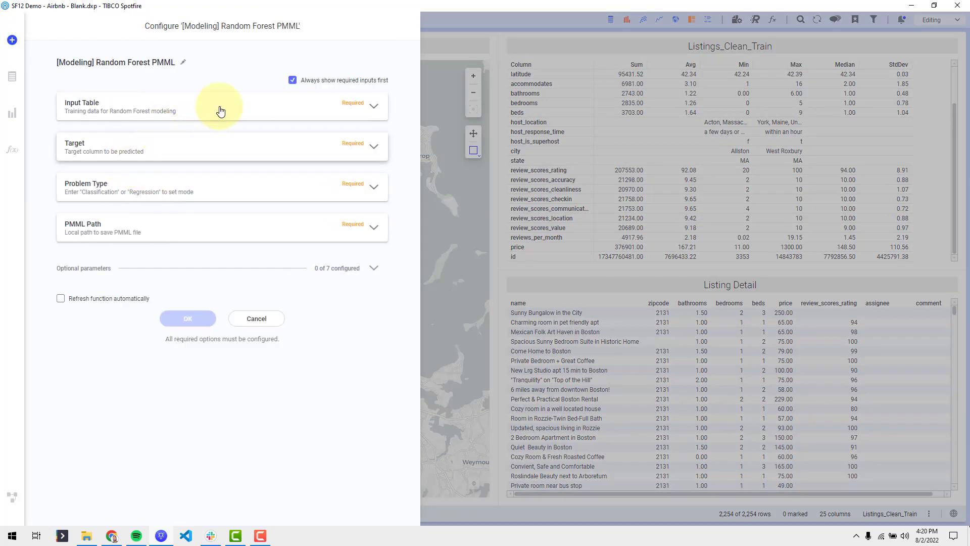
{"action": "left_click", "coordinate": [221, 111]}
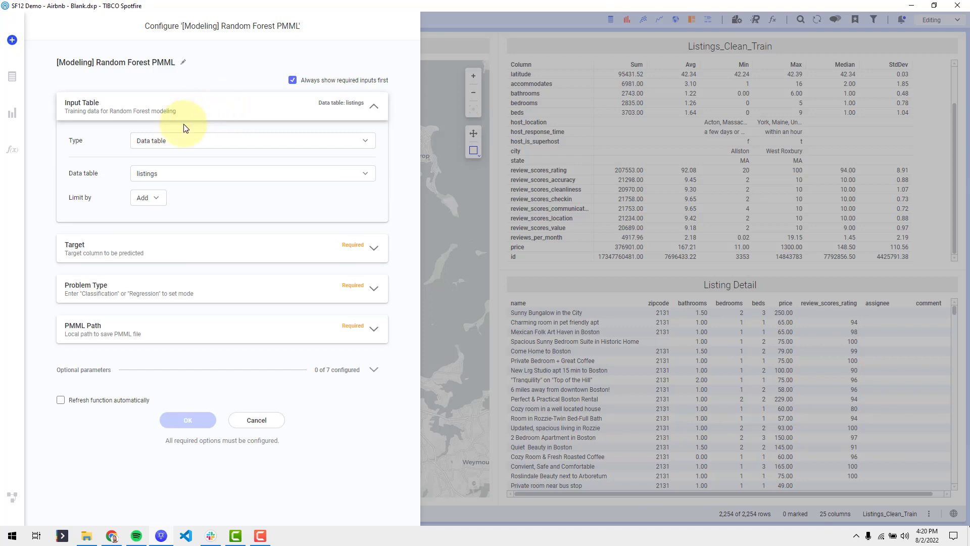
{"action": "left_click", "coordinate": [156, 173]}
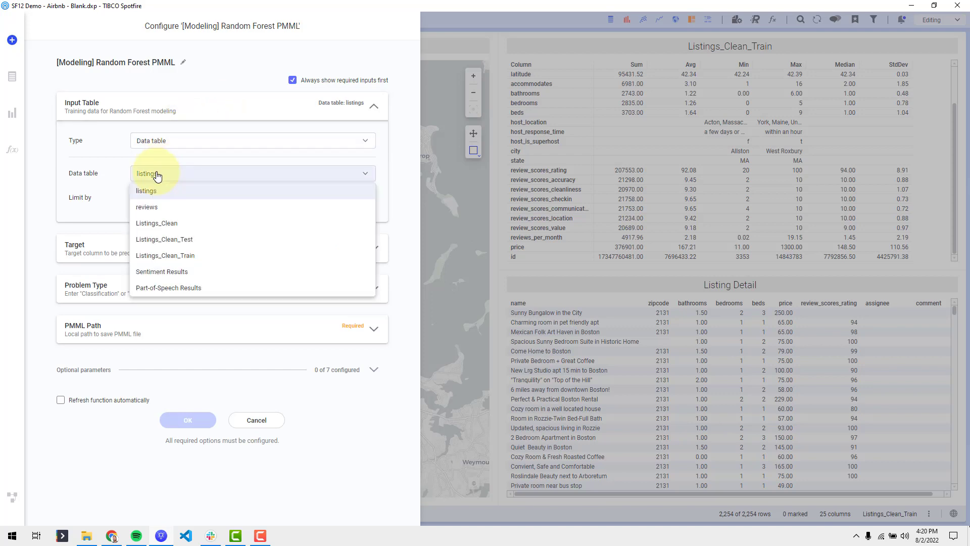
{"action": "left_click", "coordinate": [166, 255]}
Set the function's target to the price column of Listings_Clean_Train and its problem type to Regression.
{"action": "left_click", "coordinate": [167, 256]}
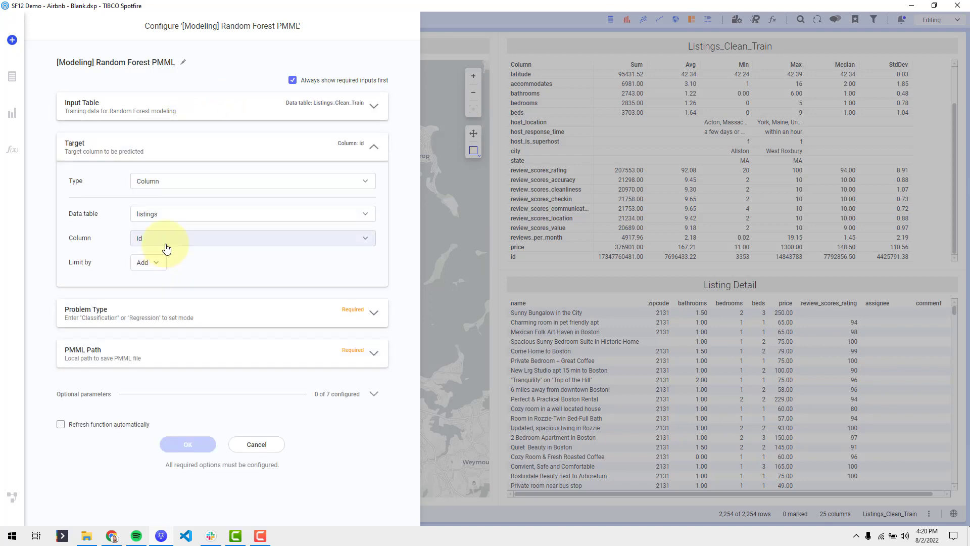
{"action": "left_click", "coordinate": [172, 214]}
{"action": "left_click", "coordinate": [170, 295]}
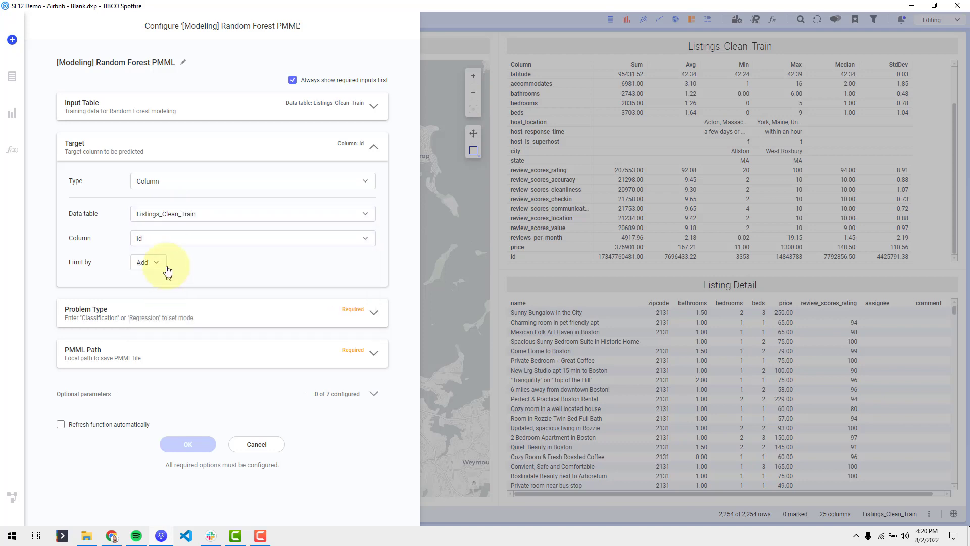
{"action": "left_click", "coordinate": [183, 241]}
{"action": "left_click", "coordinate": [143, 362]}
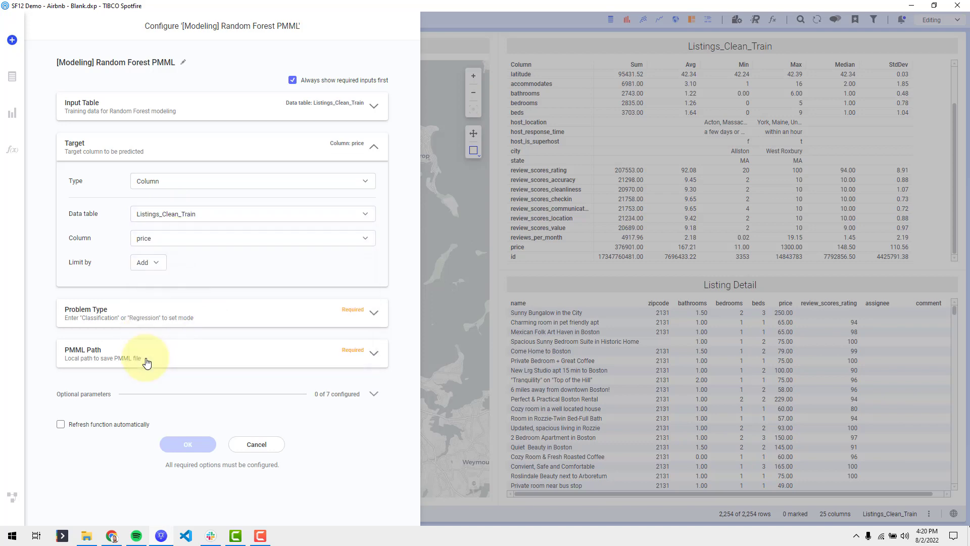
{"action": "left_click", "coordinate": [170, 316]}
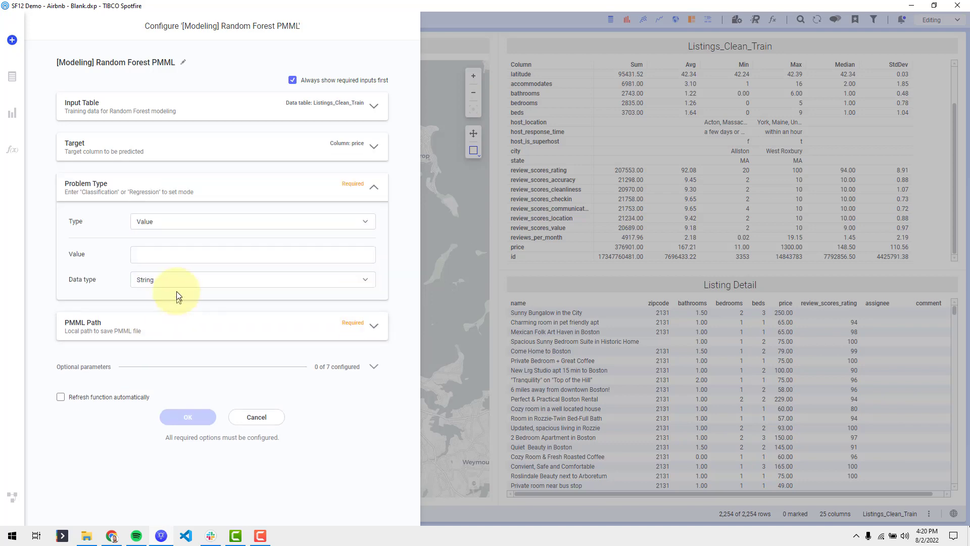
{"action": "left_click", "coordinate": [177, 258]}
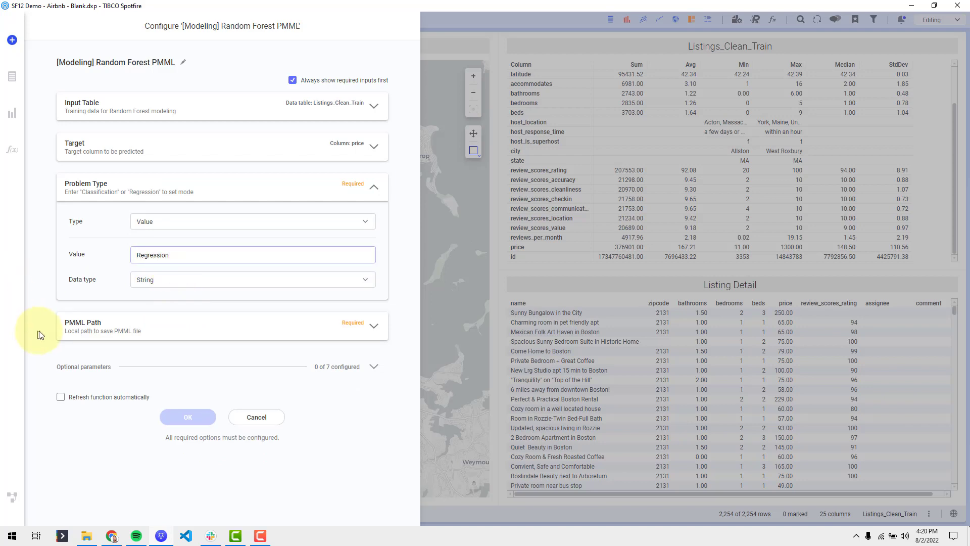
Take the PMML path from the PMML.Path document property, run the function and add its outputs to the analysis.
{"action": "left_click", "coordinate": [73, 326]}
{"action": "left_click", "coordinate": [209, 268]}
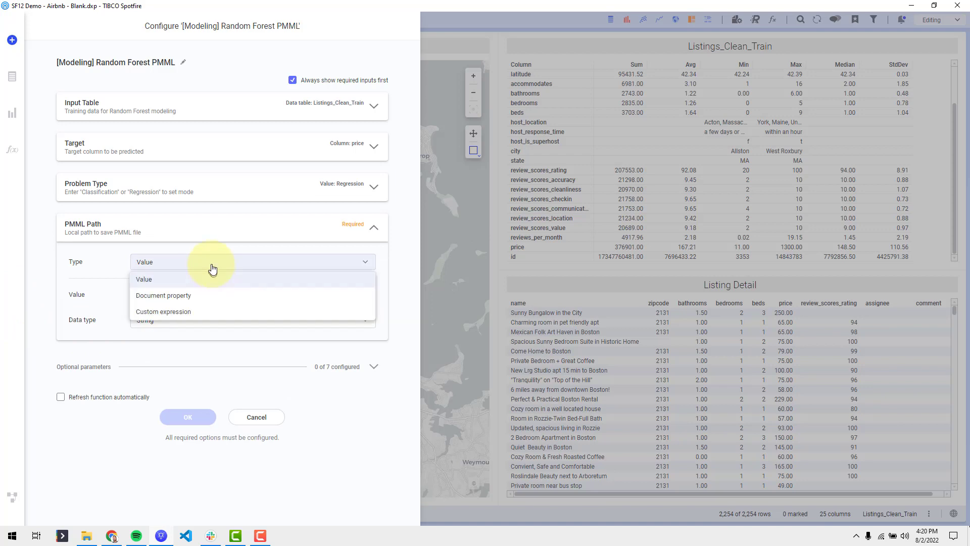
{"action": "left_click", "coordinate": [185, 298]}
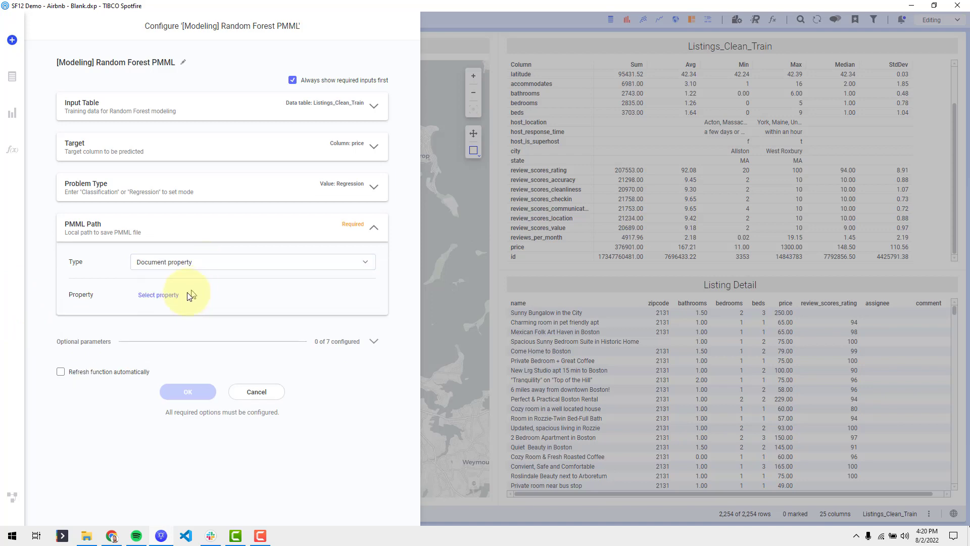
{"action": "left_click", "coordinate": [173, 297]}
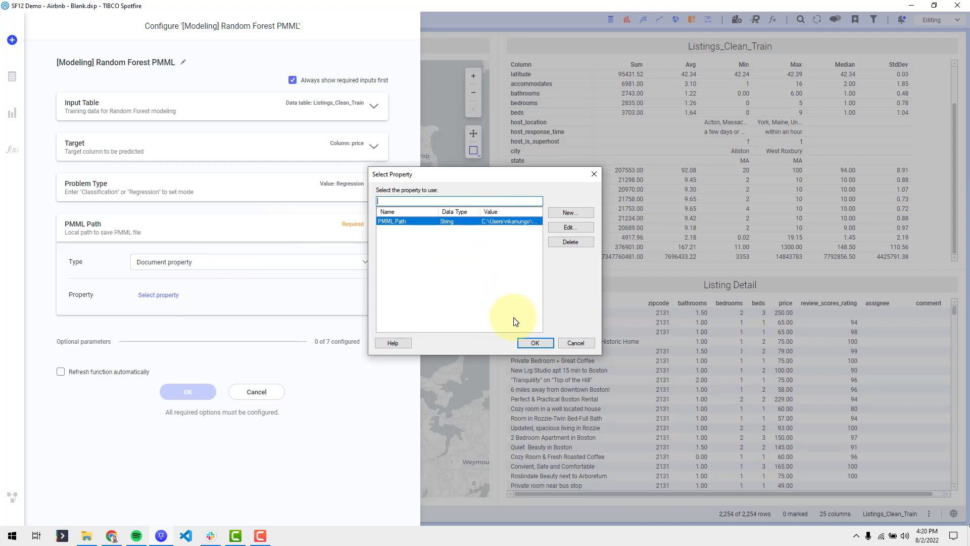
{"action": "left_click", "coordinate": [530, 342]}
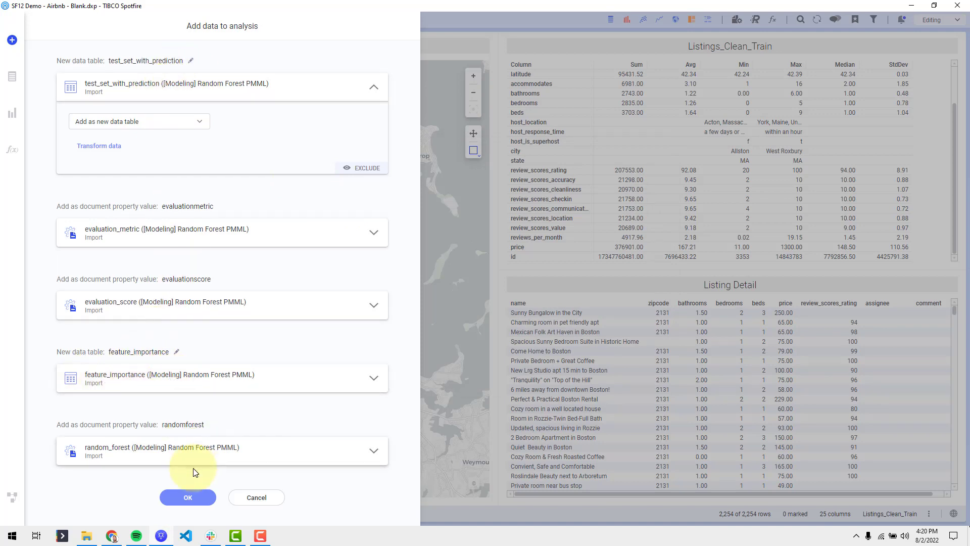
{"action": "left_click", "coordinate": [197, 496]}
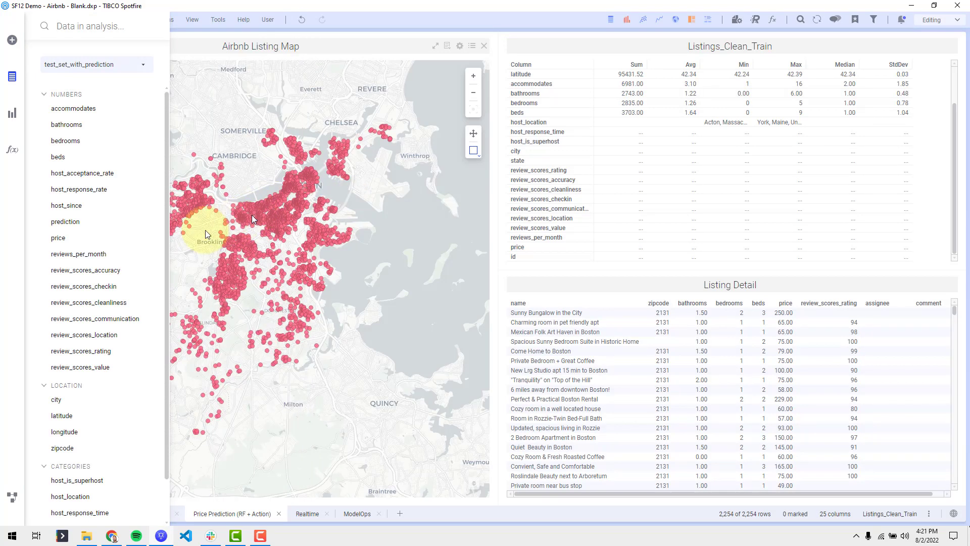
Add the recommended price vs. prediction scatter plot from test_set_with_prediction to the page and remove the Listings_Clean_Train summary table.
{"action": "left_click", "coordinate": [72, 240]}
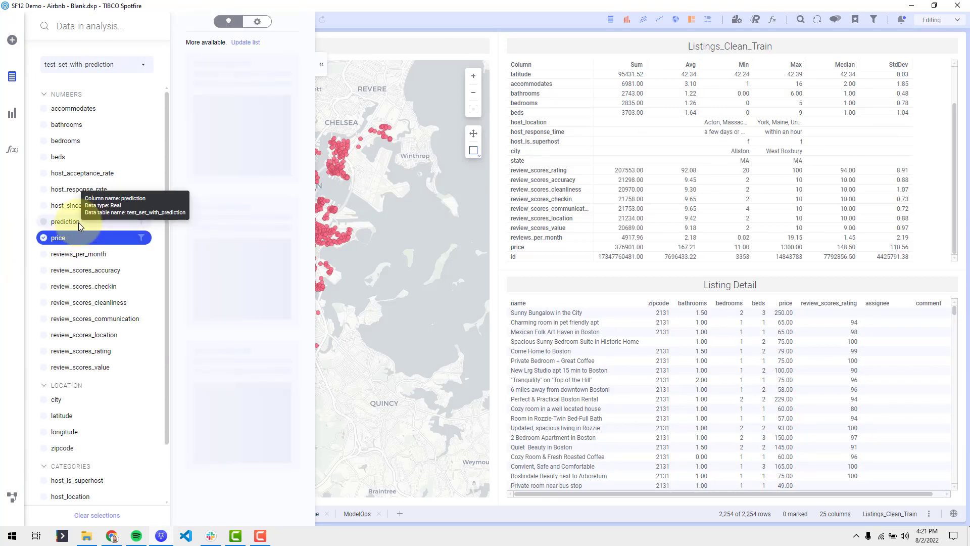
{"action": "left_click", "coordinate": [104, 221]}
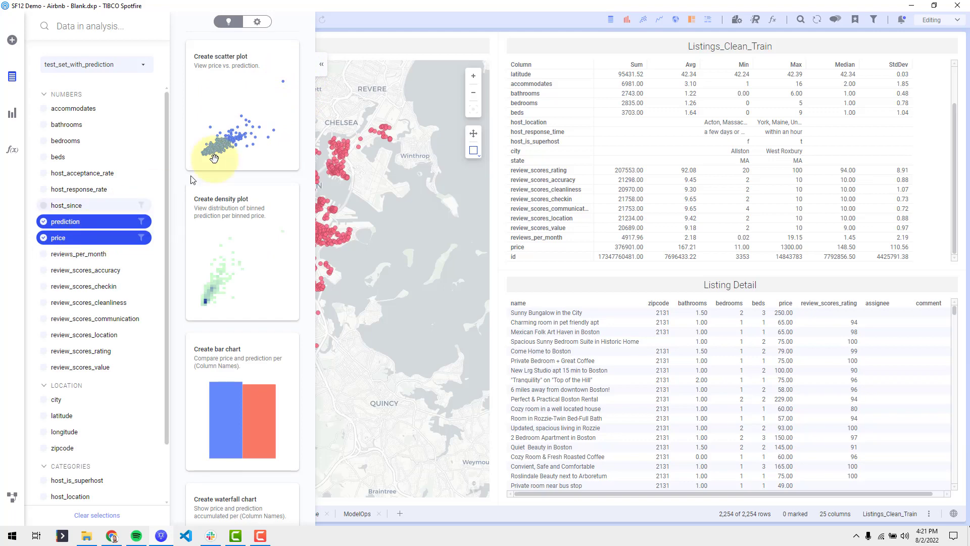
{"action": "mouse_move", "coordinate": [241, 124]}
{"action": "left_click_drag", "start_coordinate": [240, 123], "coordinate": [600, 145]}
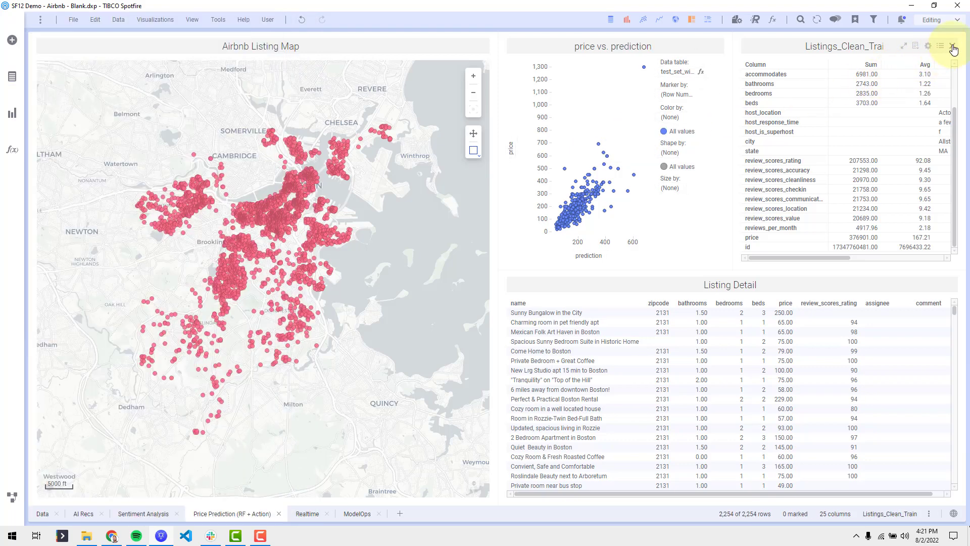
{"action": "left_click", "coordinate": [952, 47]}
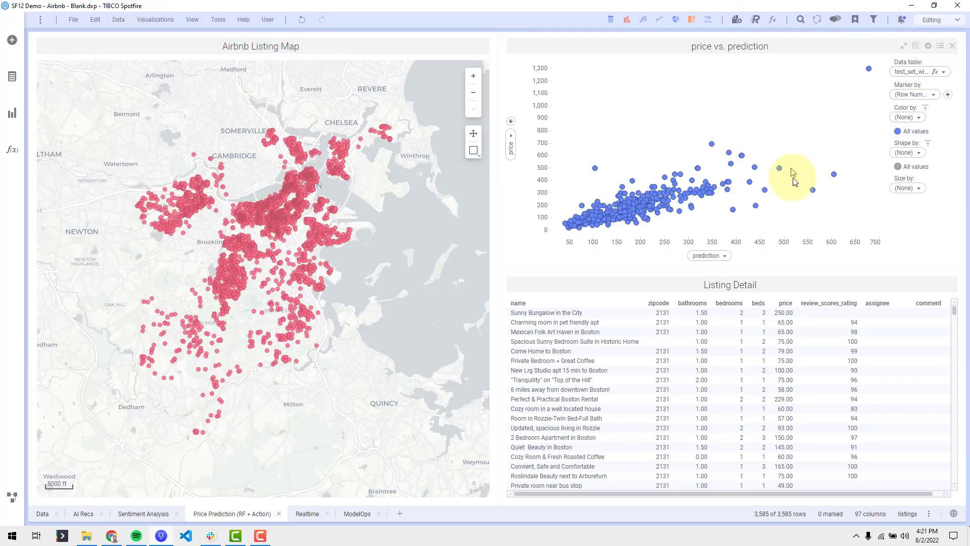
Color the scatter plot's markers by the custom expression [price]-[prediction].
{"action": "left_click", "coordinate": [904, 118]}
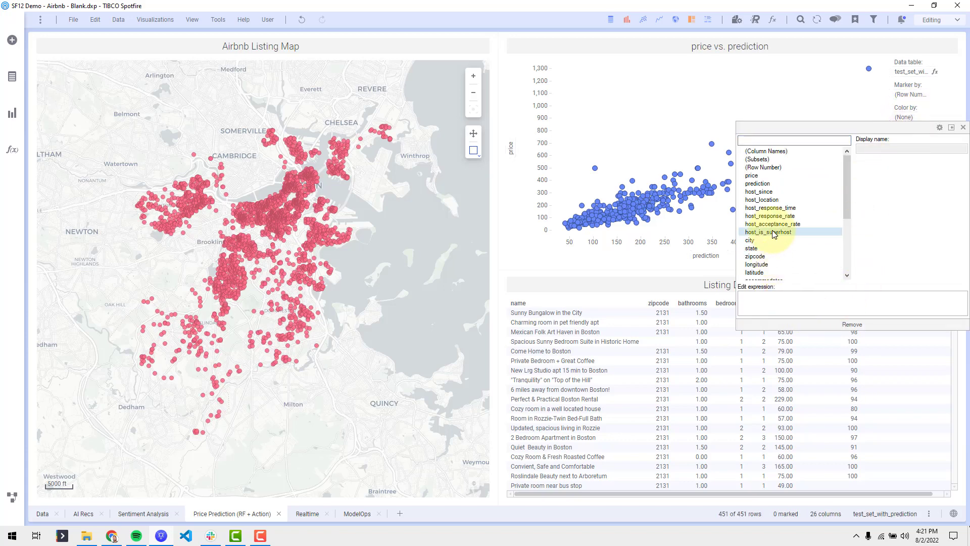
{"action": "left_click", "coordinate": [777, 183]}
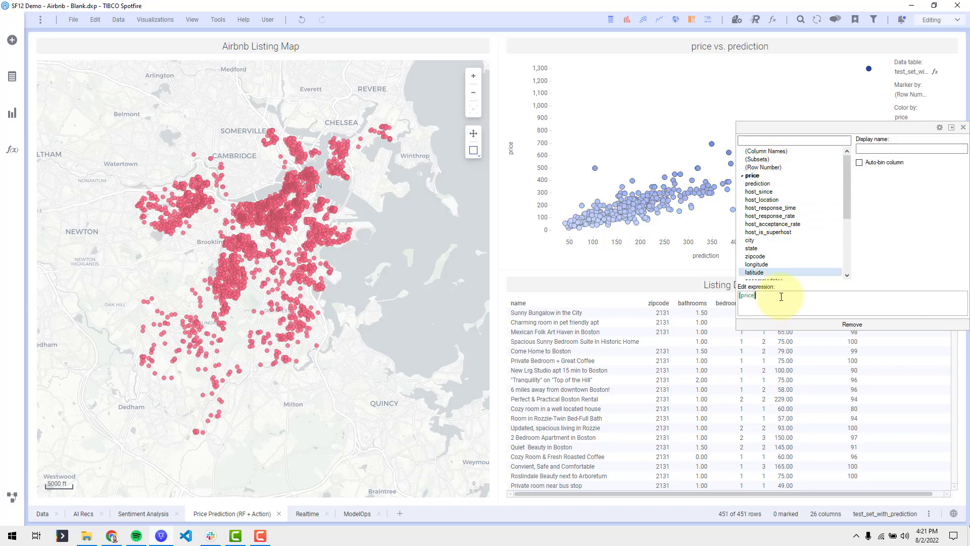
{"action": "type", "text": "-[p"}
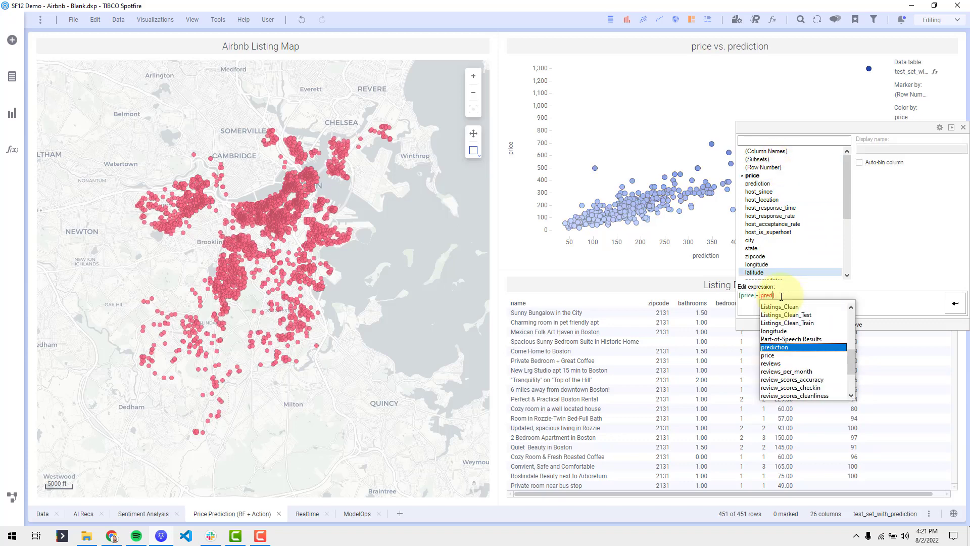
{"action": "type", "text": "redi"}
{"action": "left_click", "coordinate": [788, 347]}
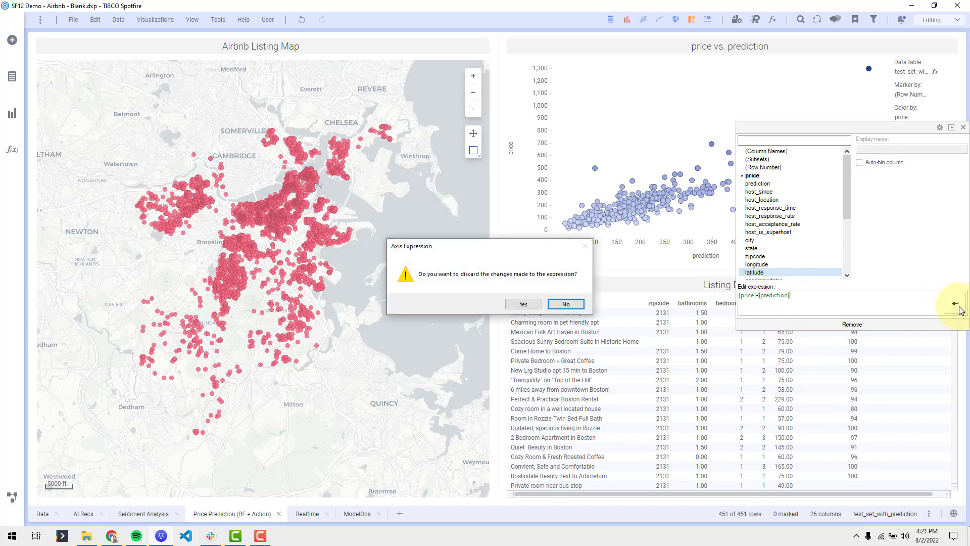
{"action": "left_click", "coordinate": [565, 303]}
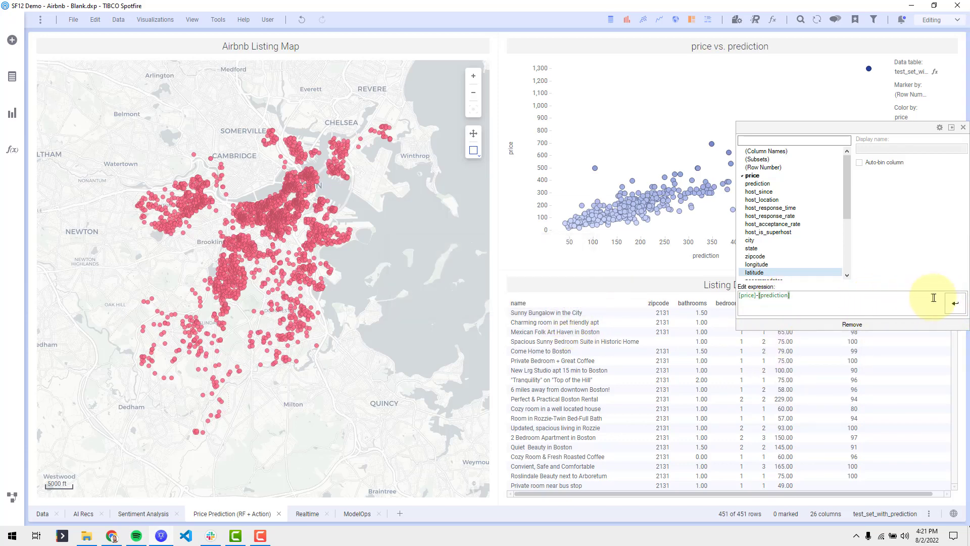
{"action": "left_click", "coordinate": [629, 117]}
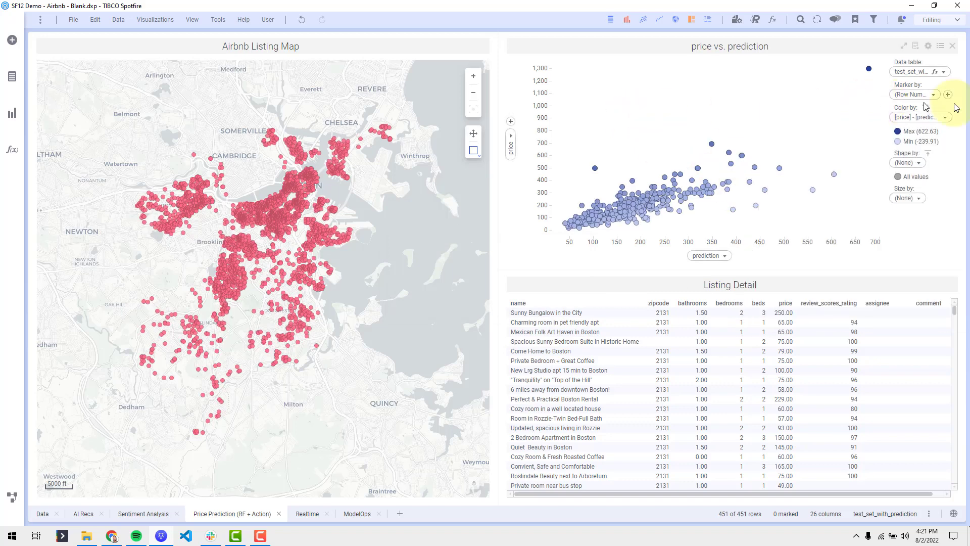
Apply the 3-point gradient color scheme to the price vs. prediction scatter plot.
{"action": "right_click", "coordinate": [915, 121]}
{"action": "left_click", "coordinate": [897, 219]}
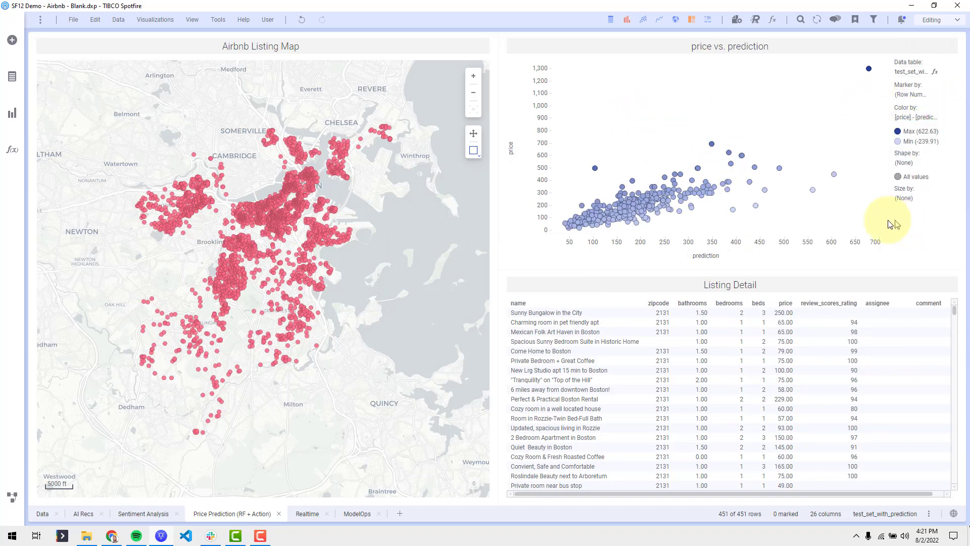
{"action": "left_click", "coordinate": [594, 219]}
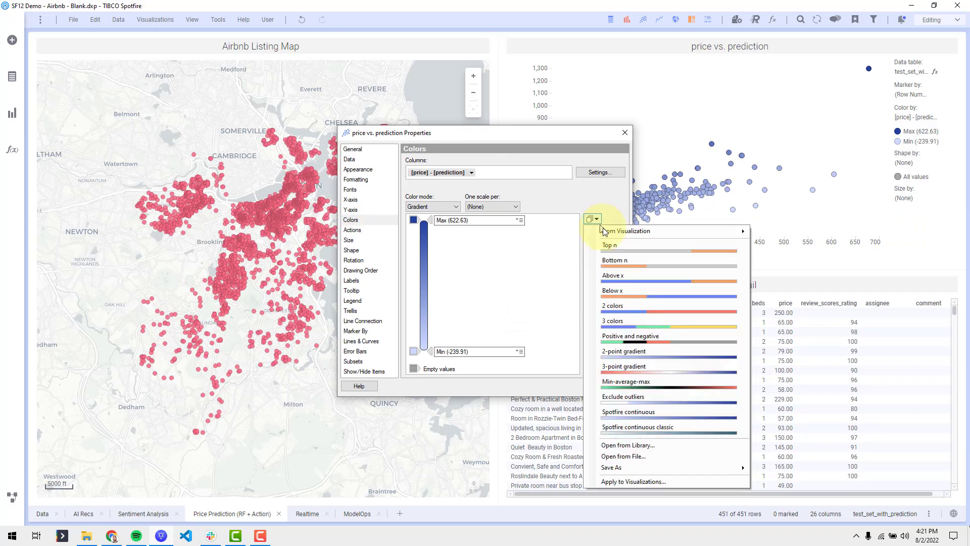
{"action": "left_click", "coordinate": [623, 366]}
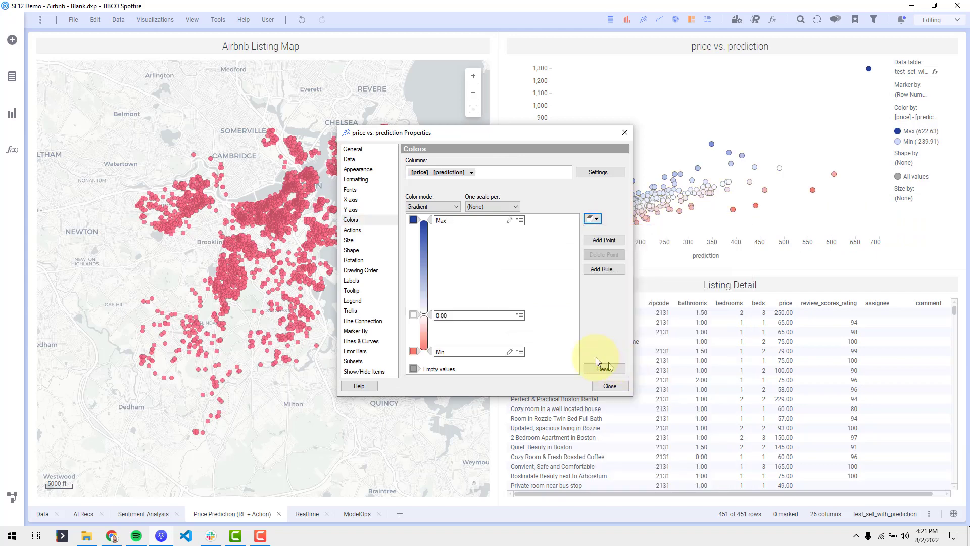
Add a Curve Draw custom curve to the price vs. prediction scatter plot as a straight reference line.
{"action": "left_click", "coordinate": [367, 343]}
{"action": "left_click", "coordinate": [604, 171]}
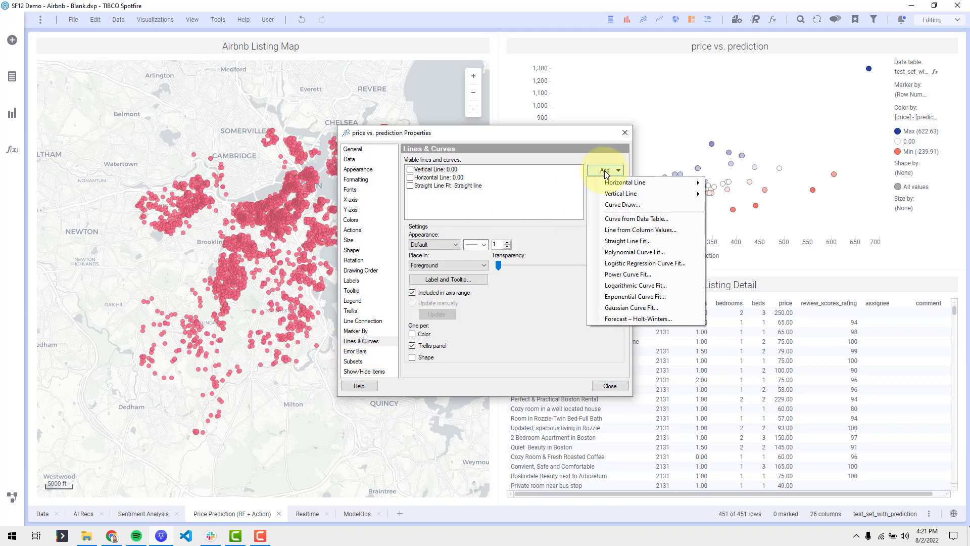
{"action": "left_click", "coordinate": [609, 204]}
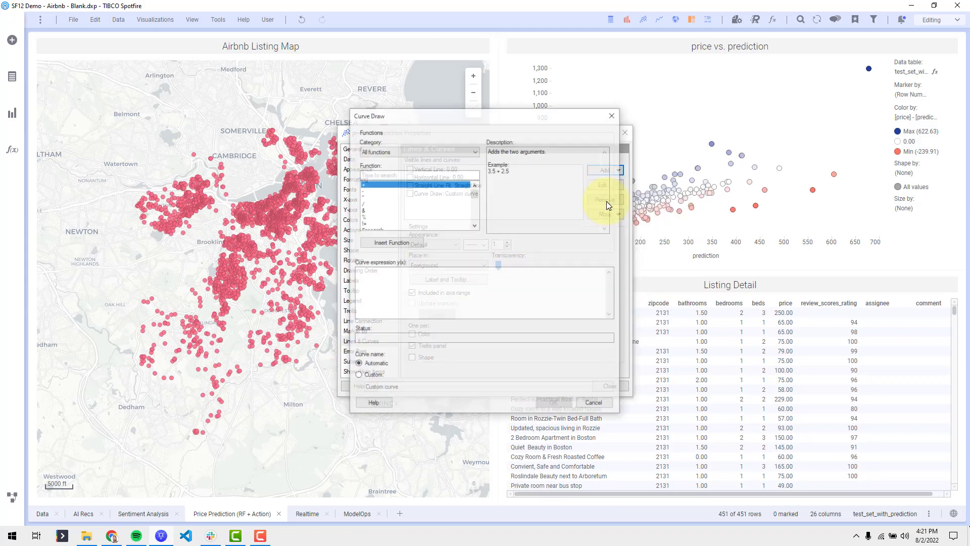
{"action": "left_click", "coordinate": [553, 403]}
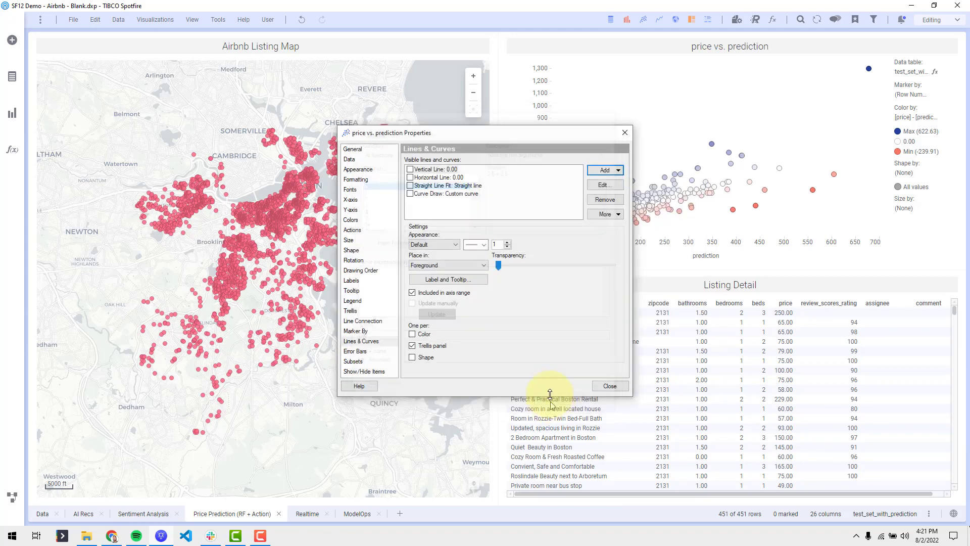
{"action": "left_click", "coordinate": [609, 385]}
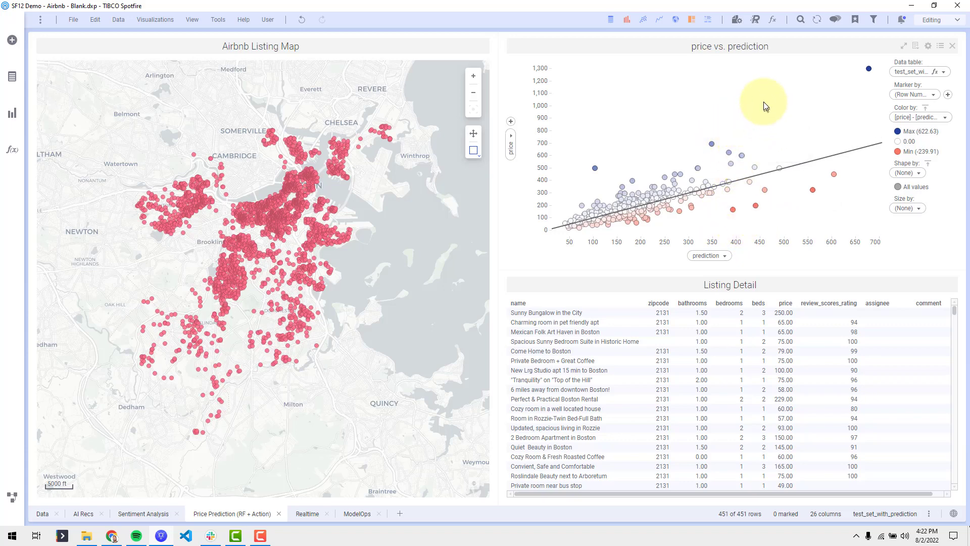
Add the recommended bar chart of Importance per Feature from the feature_importance table beside the price vs. prediction scatter plot.
{"action": "left_click", "coordinate": [21, 113]}
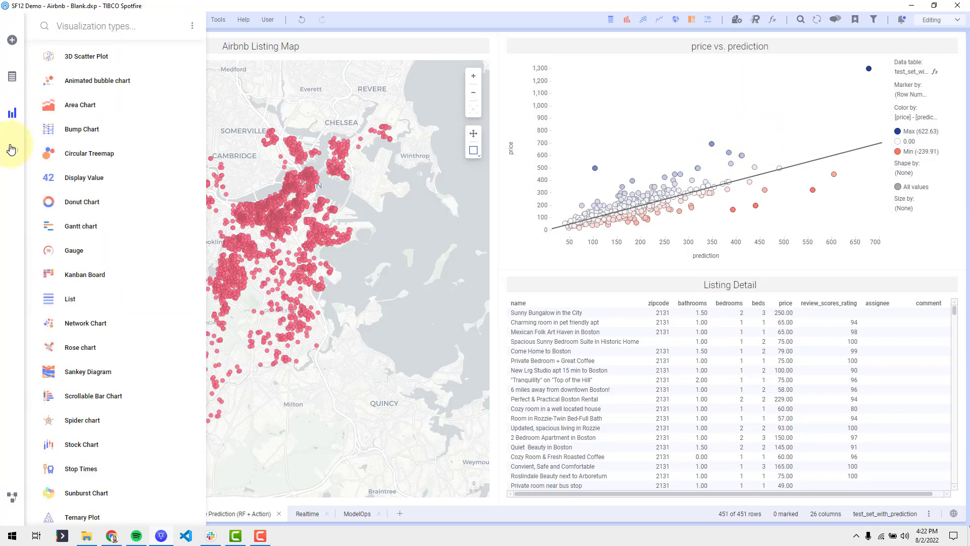
{"action": "left_click", "coordinate": [12, 77]}
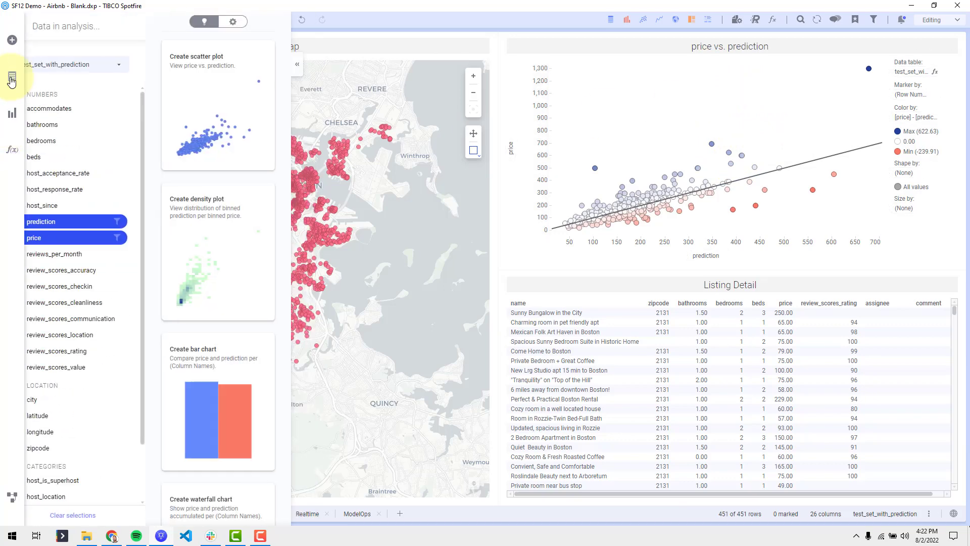
{"action": "left_click", "coordinate": [42, 68]}
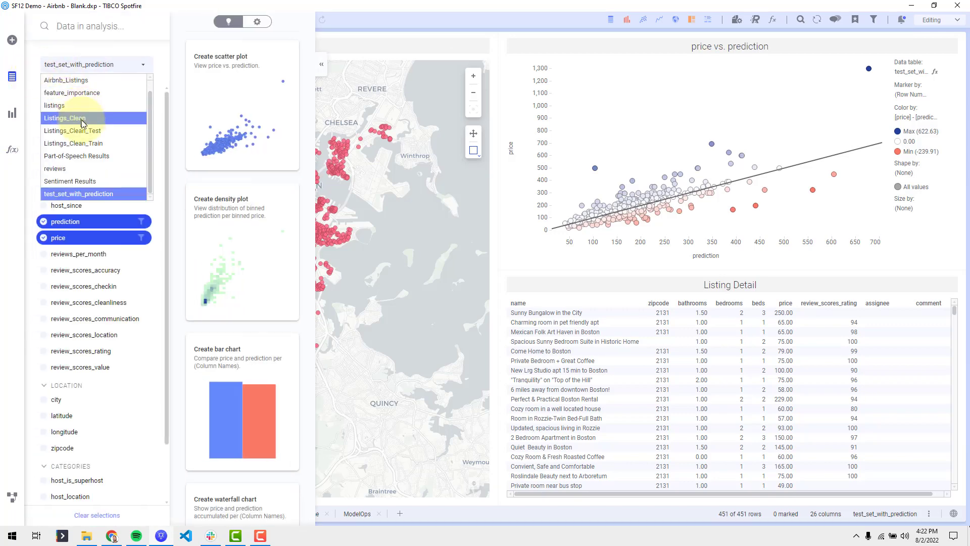
{"action": "left_click", "coordinate": [75, 93]}
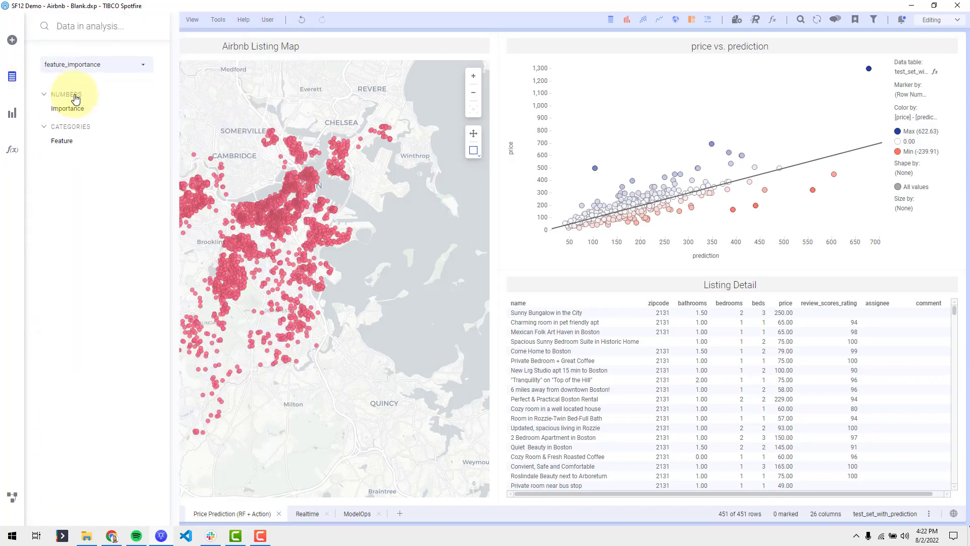
{"action": "left_click", "coordinate": [79, 109]}
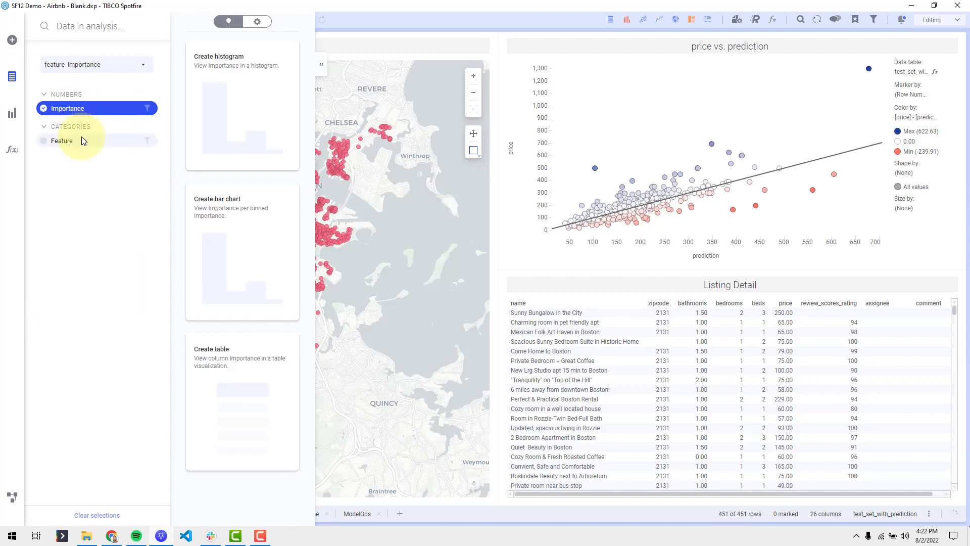
{"action": "left_click", "coordinate": [81, 138]}
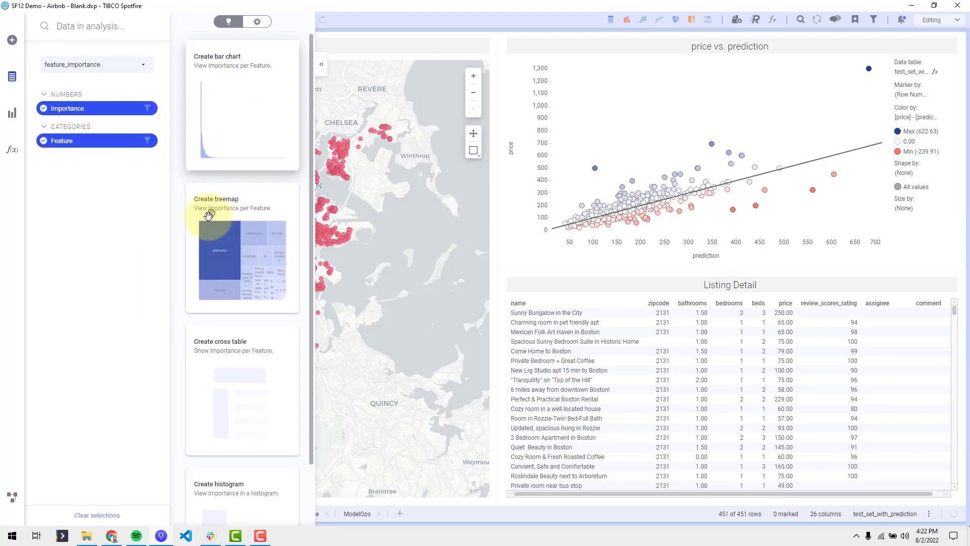
{"action": "left_click_drag", "start_coordinate": [231, 112], "coordinate": [877, 139]}
Switch the Importance per Feature chart to horizontal bars and add a rule showing only the top 15 value axis values.
{"action": "right_click", "coordinate": [831, 91]}
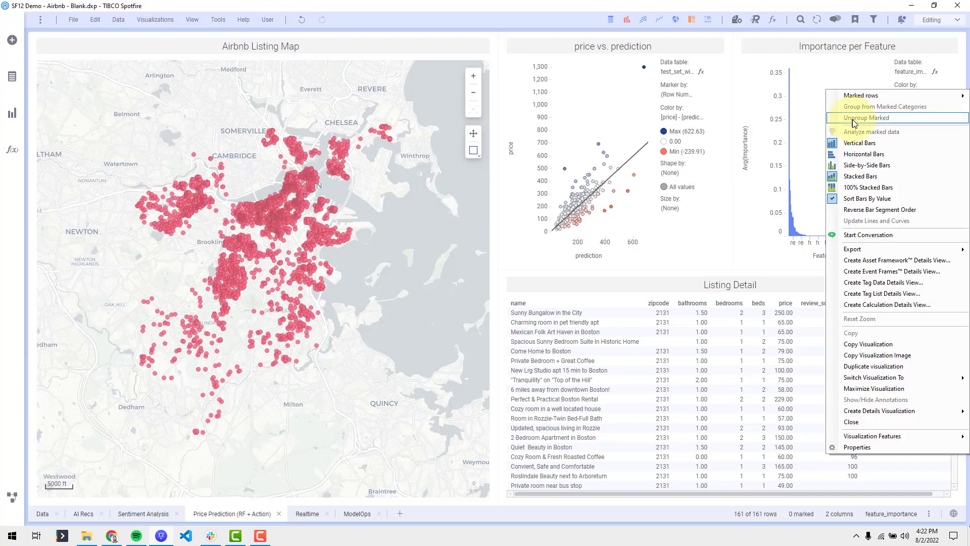
{"action": "left_click", "coordinate": [867, 159]}
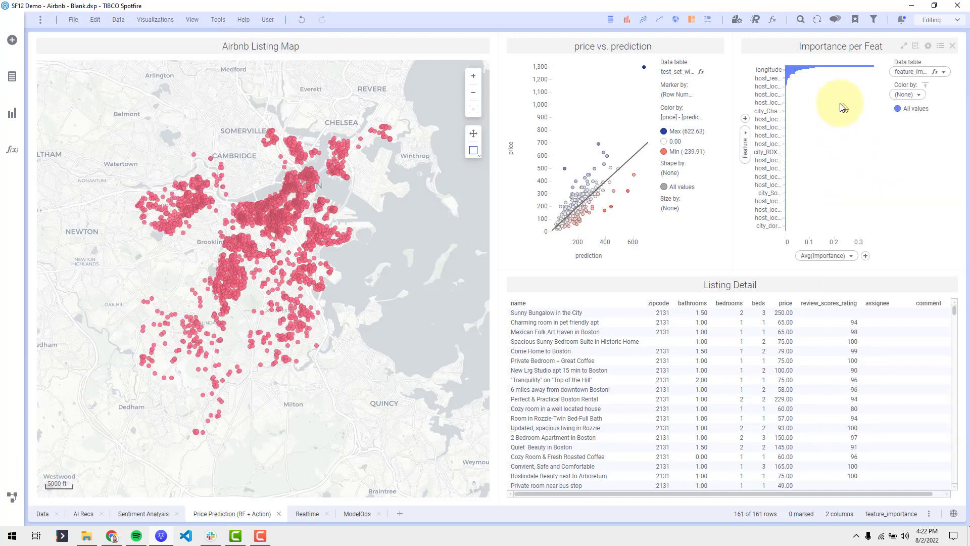
{"action": "left_click", "coordinate": [928, 47]}
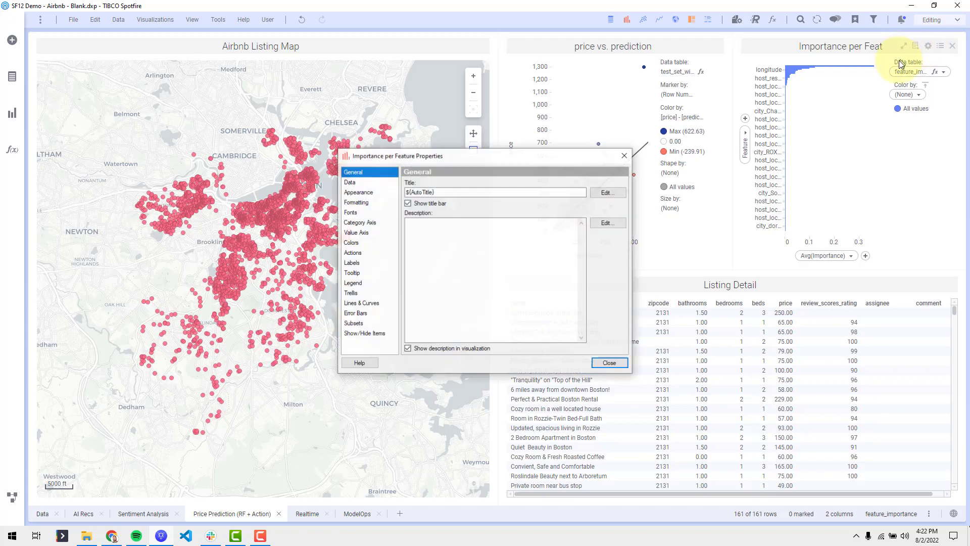
{"action": "left_click", "coordinate": [374, 331]}
{"action": "left_click", "coordinate": [581, 195]}
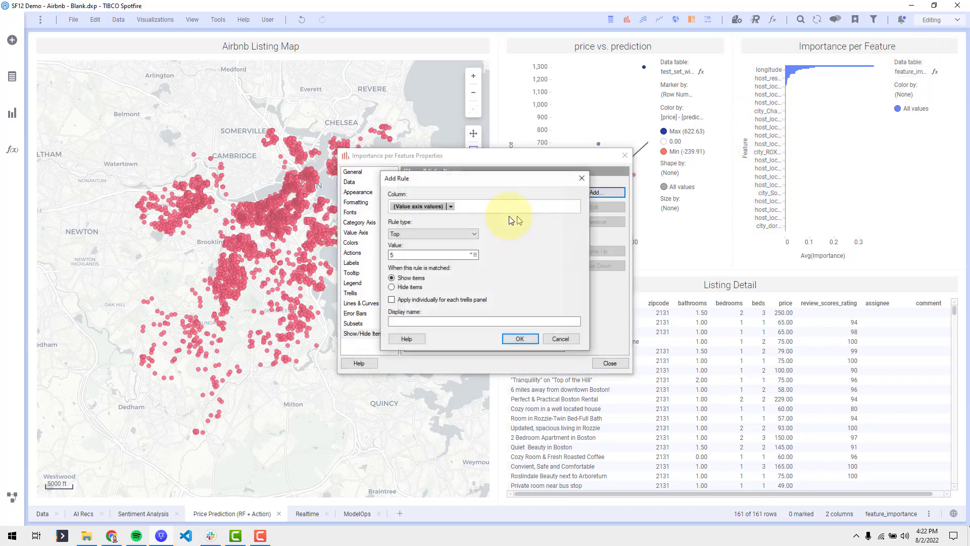
{"action": "left_click", "coordinate": [418, 256]}
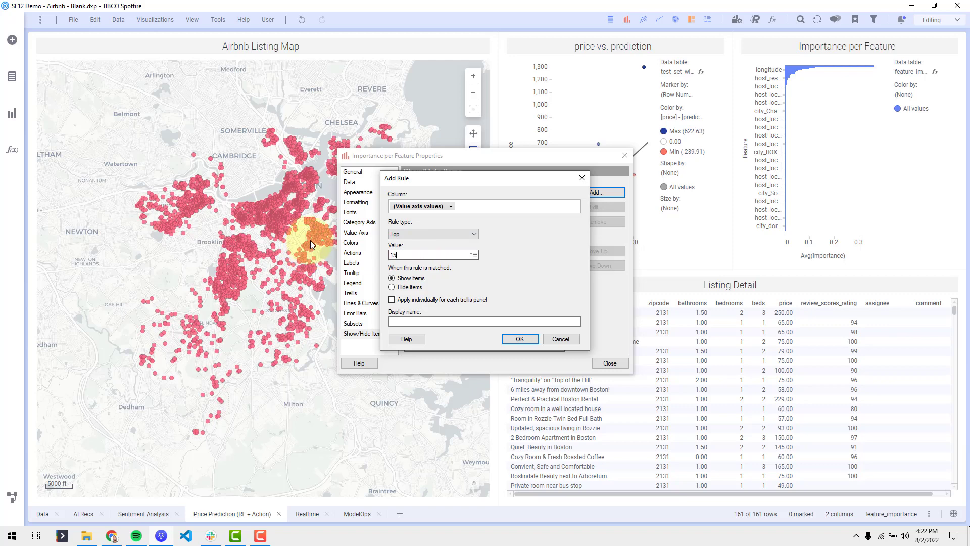
{"action": "left_click", "coordinate": [520, 339]}
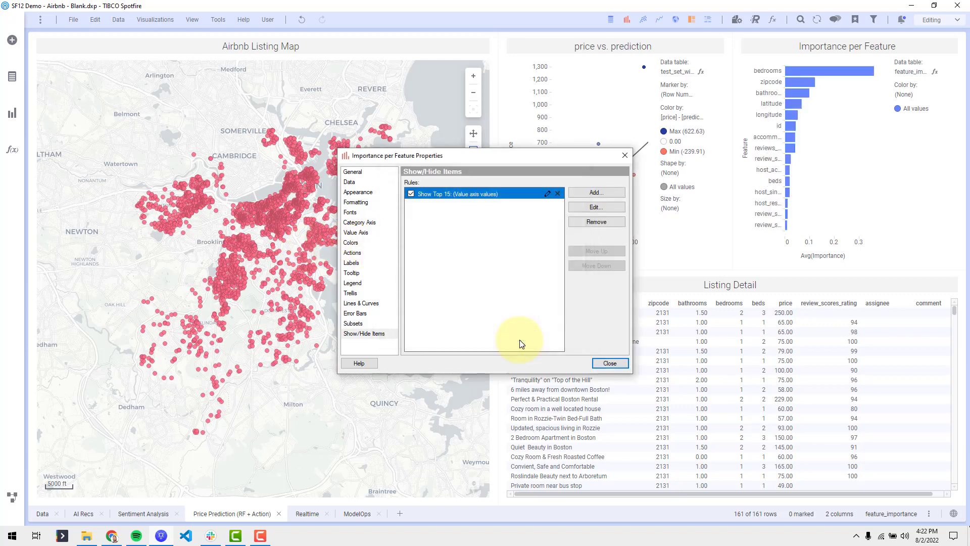
{"action": "left_click", "coordinate": [610, 361]}
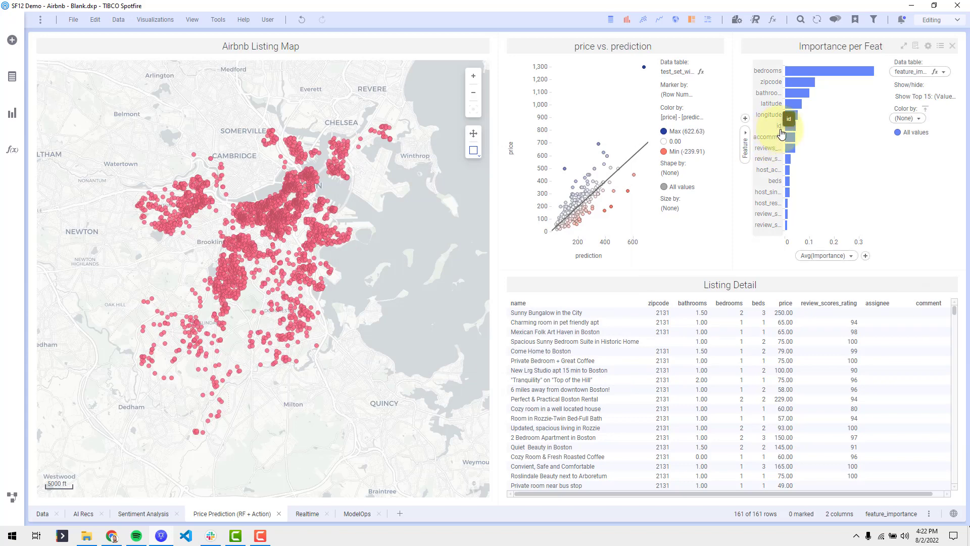
Open the [Modeling] Random Forest PMML function's configuration from feature_importance in the data canvas and expand its optional parameters.
{"action": "left_click", "coordinate": [935, 73]}
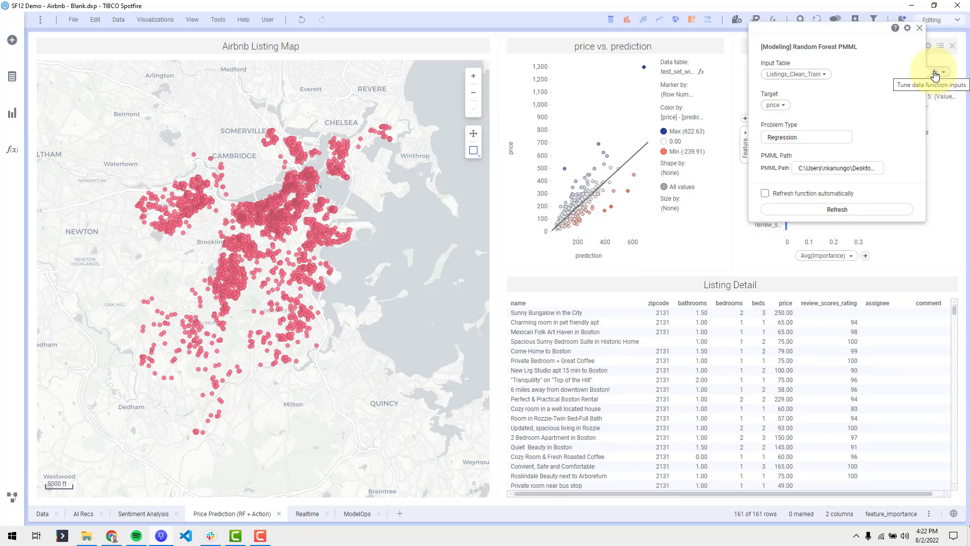
{"action": "left_click", "coordinate": [946, 147]}
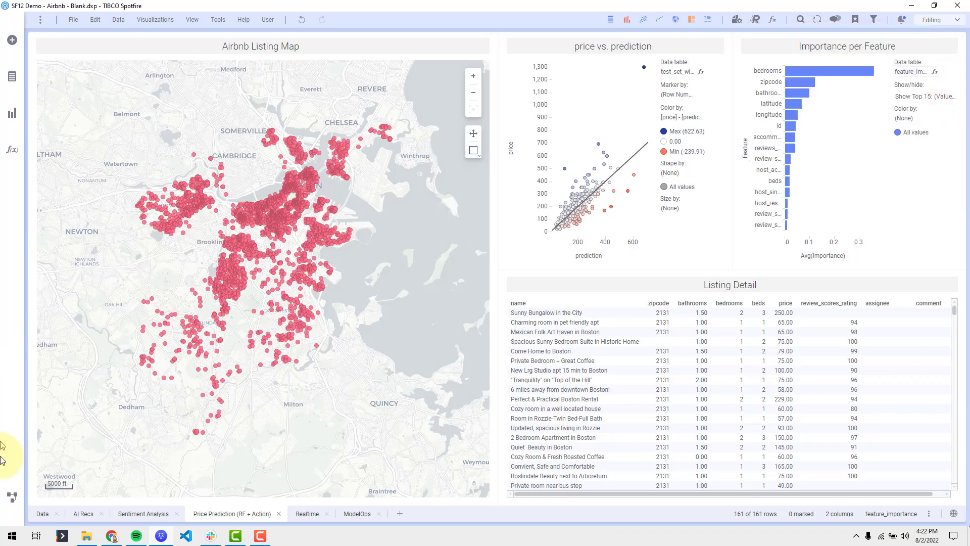
{"action": "left_click", "coordinate": [12, 496]}
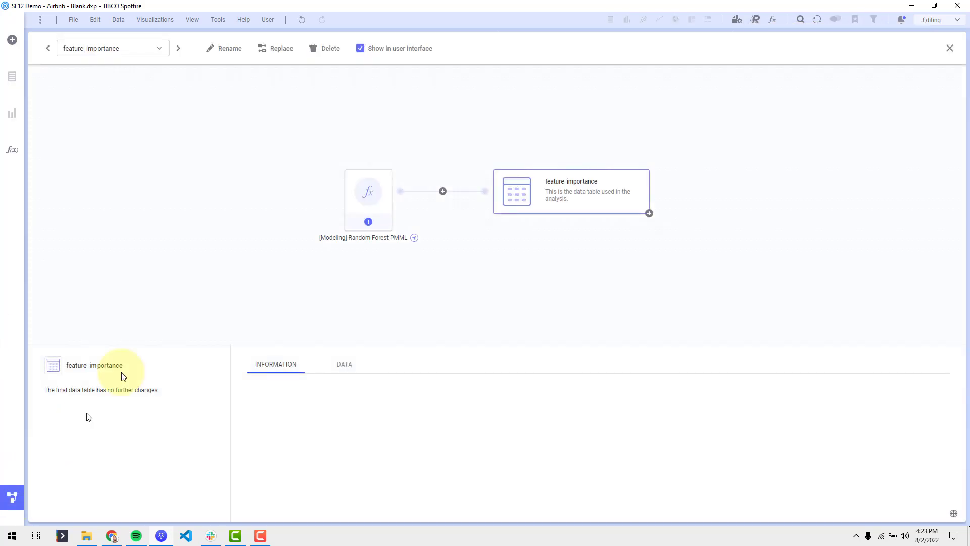
{"action": "left_click", "coordinate": [414, 238]}
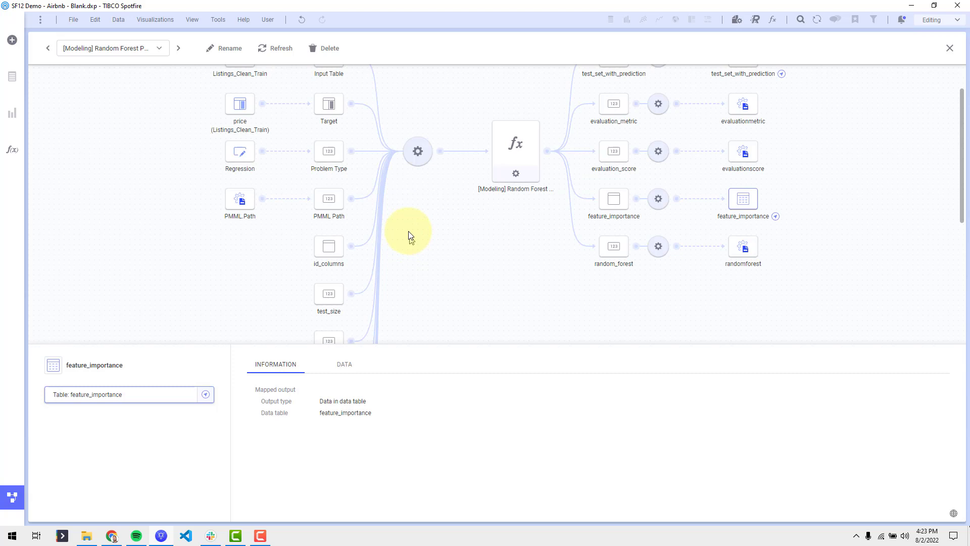
{"action": "left_click", "coordinate": [417, 153]}
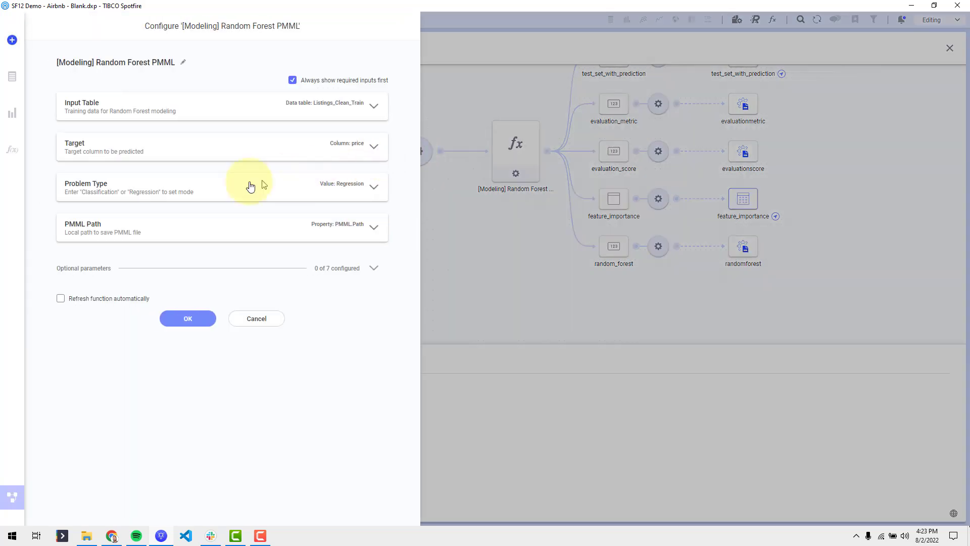
{"action": "left_click", "coordinate": [155, 269]}
{"action": "scroll", "coordinate": [155, 273], "scroll_direction": "down", "scroll_amount": 1}
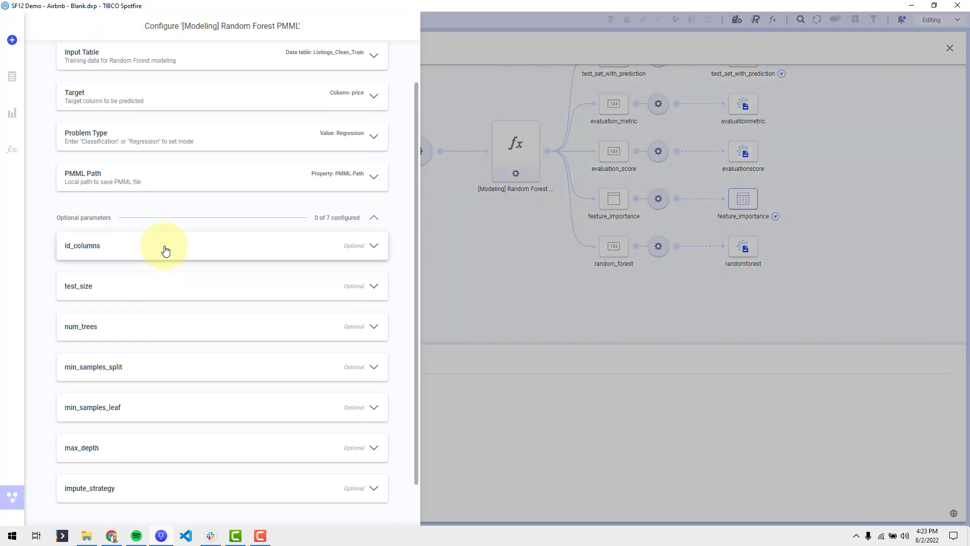
Set the id_columns parameter's type to Columns with Listings_Clean_Train as its data table.
{"action": "left_click", "coordinate": [162, 247]}
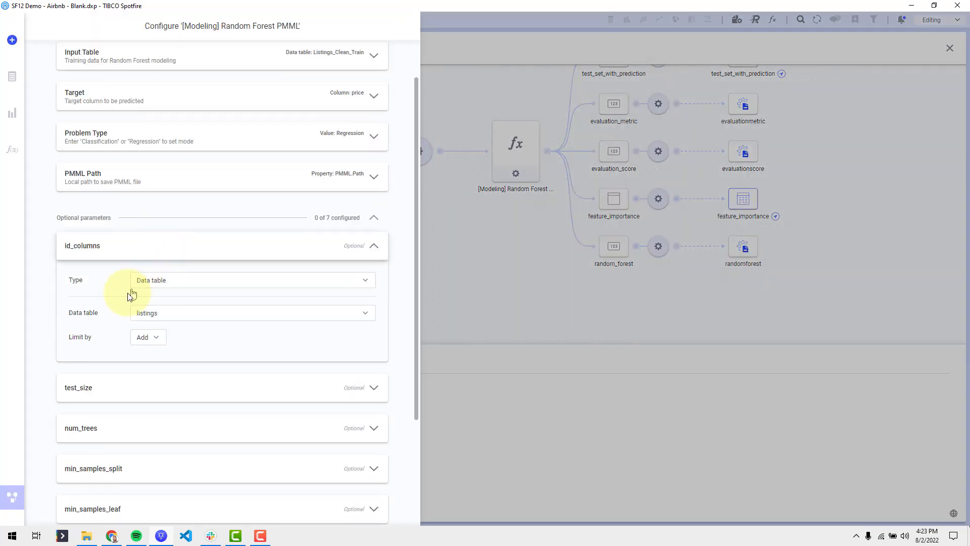
{"action": "left_click", "coordinate": [157, 316]}
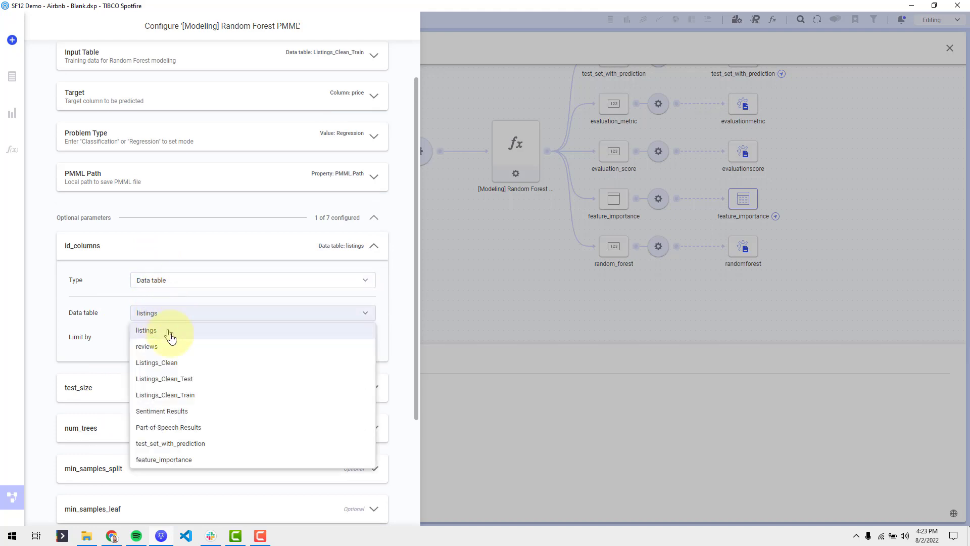
{"action": "left_click", "coordinate": [189, 396]}
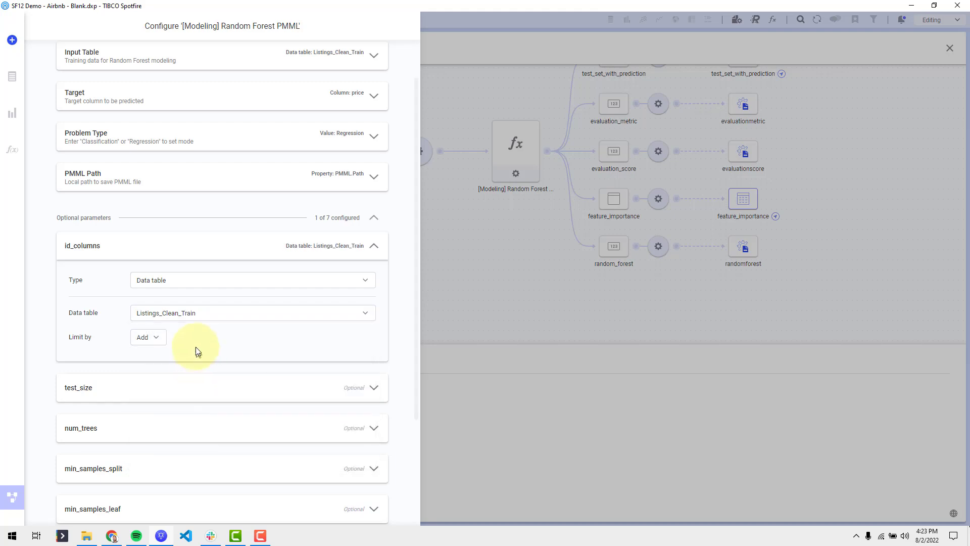
{"action": "left_click", "coordinate": [185, 281]}
{"action": "left_click", "coordinate": [173, 314]}
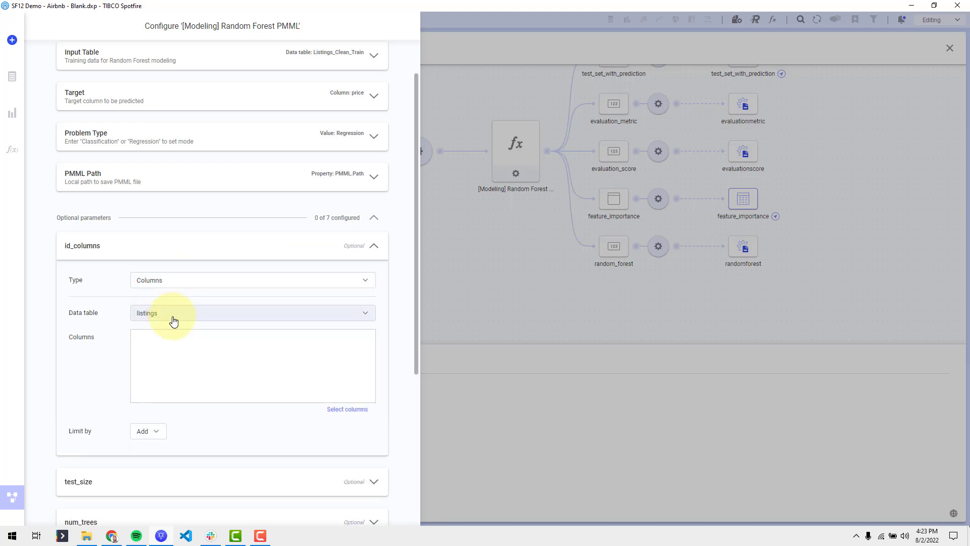
{"action": "left_click", "coordinate": [173, 322]}
{"action": "left_click", "coordinate": [188, 395]}
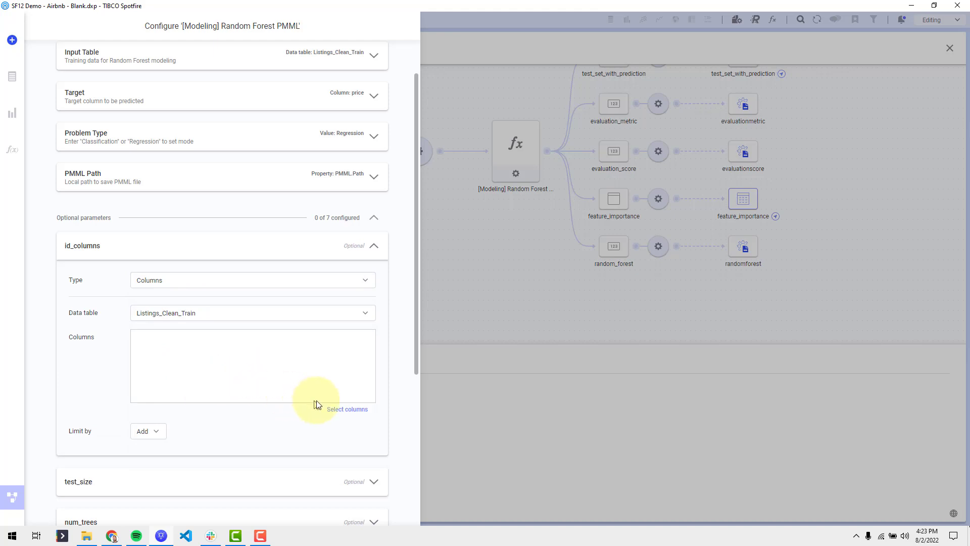
Select the id column for the id_columns parameter and apply the Random Forest configuration.
{"action": "left_click", "coordinate": [330, 409]}
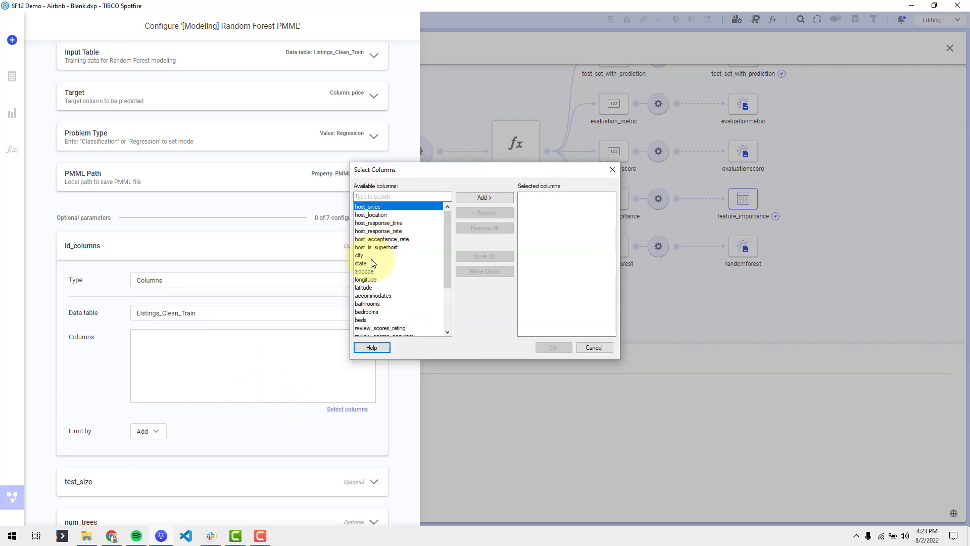
{"action": "scroll", "coordinate": [372, 263], "scroll_direction": "down", "scroll_amount": 10}
{"action": "left_click", "coordinate": [380, 328]}
{"action": "left_click", "coordinate": [479, 198]}
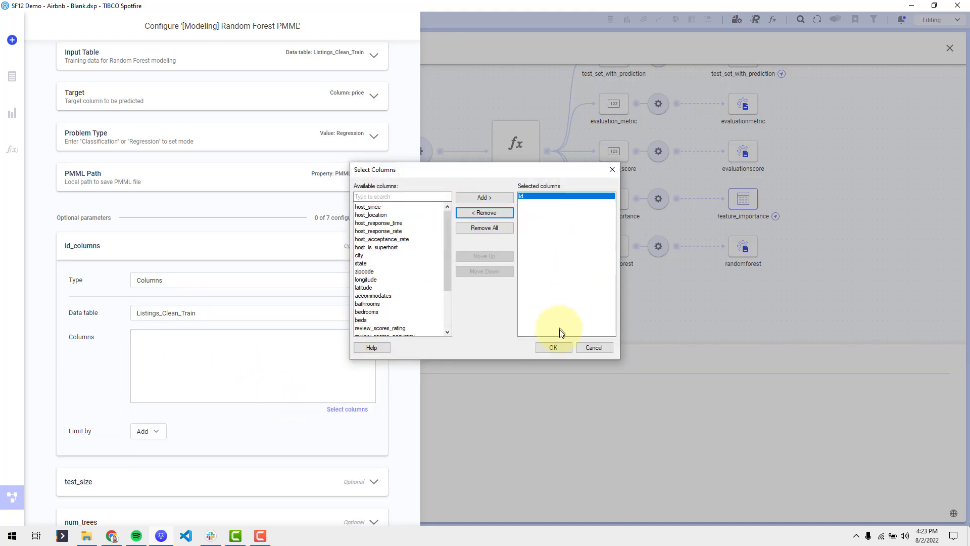
{"action": "left_click", "coordinate": [553, 347]}
{"action": "scroll", "coordinate": [257, 358], "scroll_direction": "down", "scroll_amount": 5}
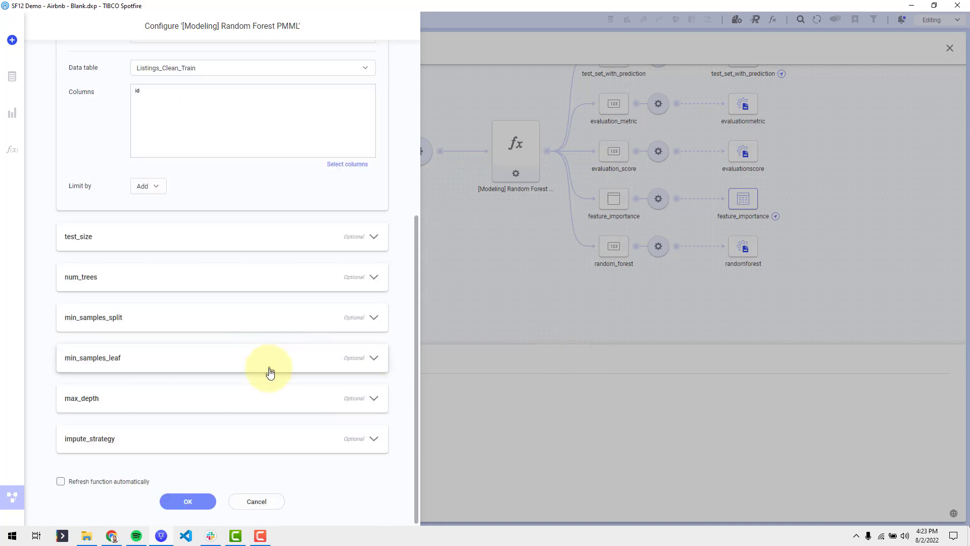
{"action": "left_click", "coordinate": [196, 500]}
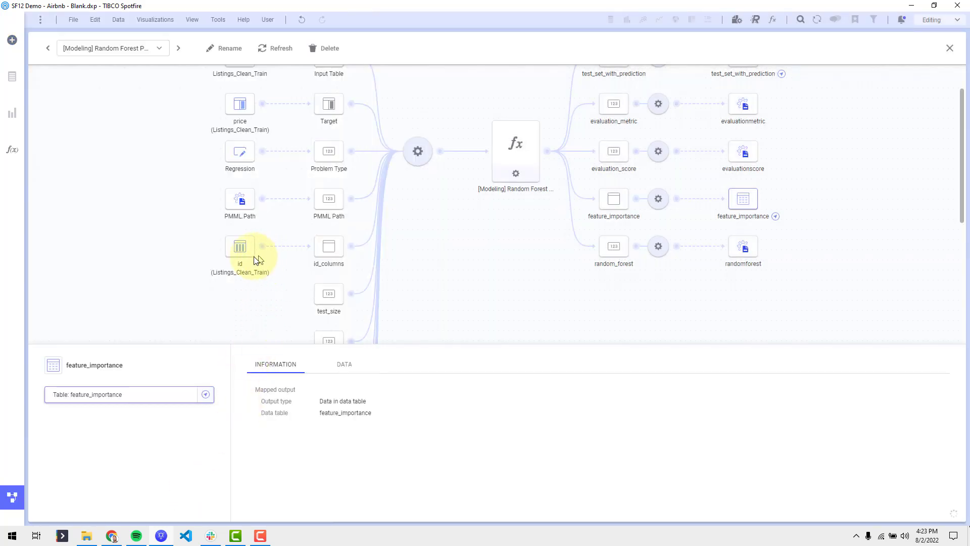
Return to the Price Prediction page and hide the legends of the Importance per Feature and price vs. prediction charts.
{"action": "left_click", "coordinate": [12, 497]}
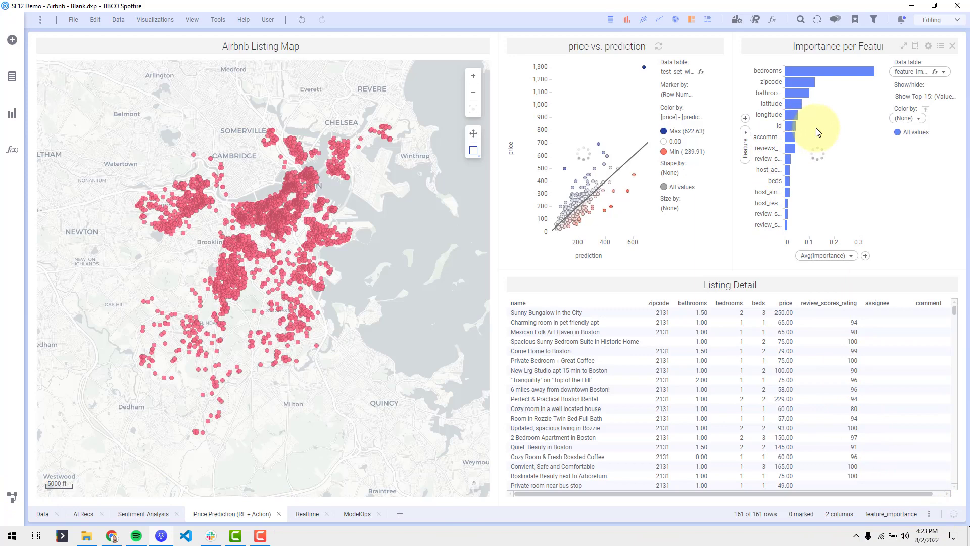
{"action": "left_click", "coordinate": [939, 50]}
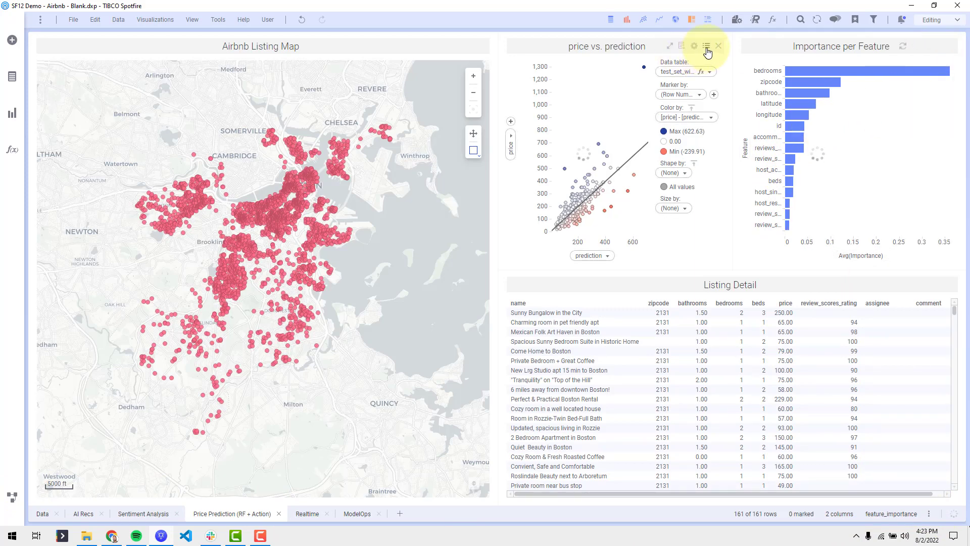
{"action": "left_click", "coordinate": [706, 47]}
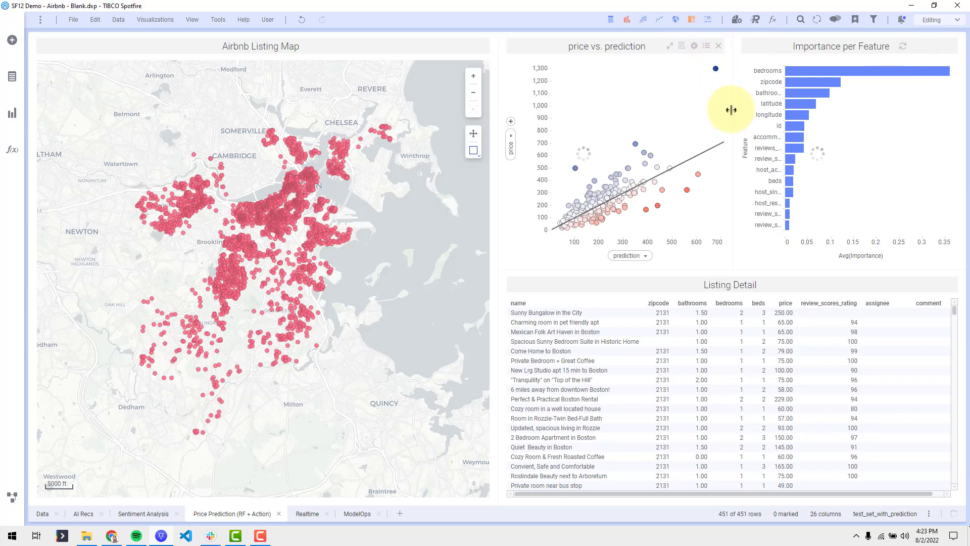
Check the background progress of the model refresh and inspect the longest bars in the Importance per Feature chart.
{"action": "left_click", "coordinate": [932, 515]}
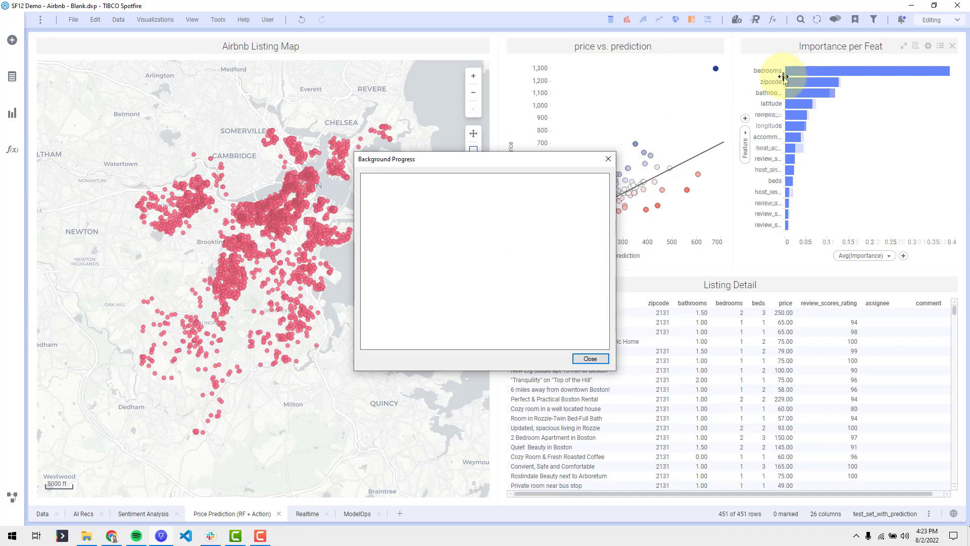
{"action": "left_click", "coordinate": [605, 161]}
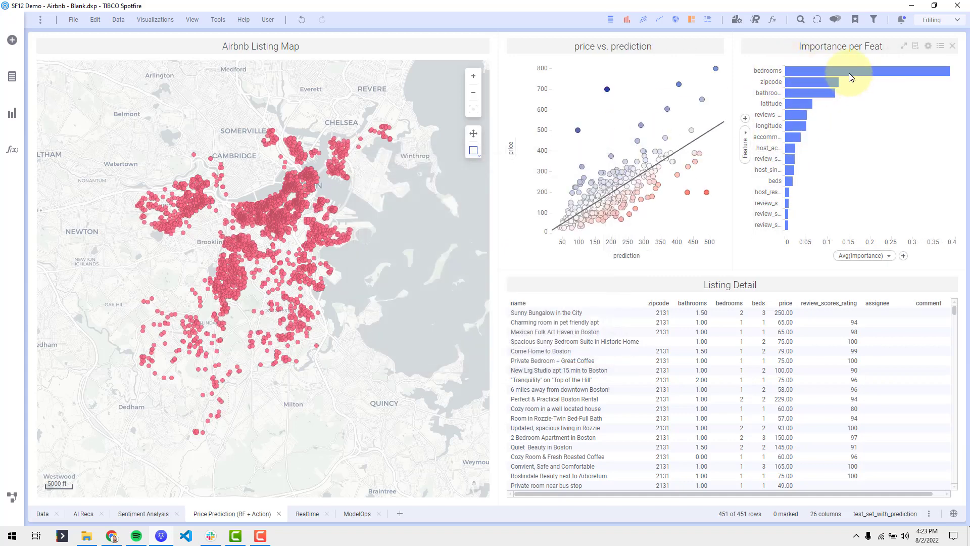
{"action": "mouse_move", "coordinate": [843, 69]}
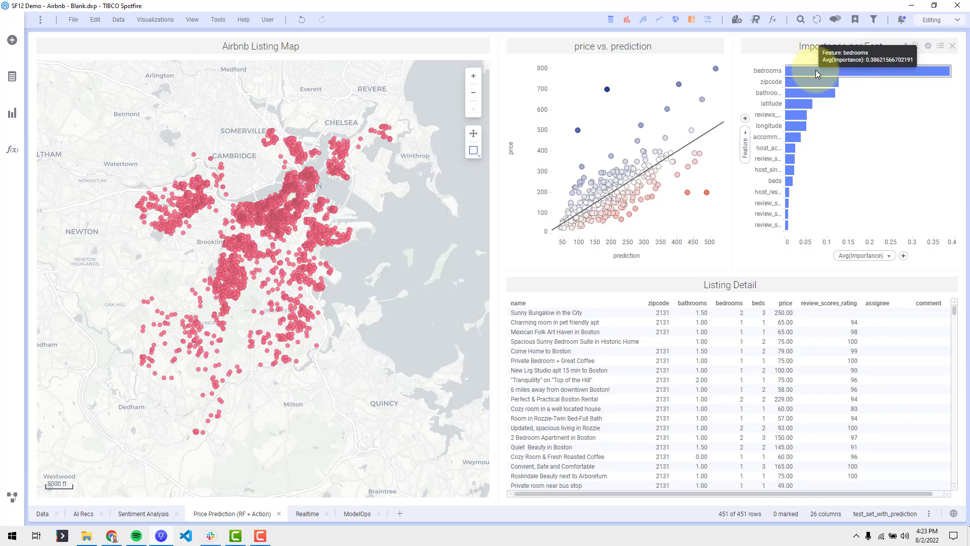
{"action": "mouse_move", "coordinate": [807, 85]}
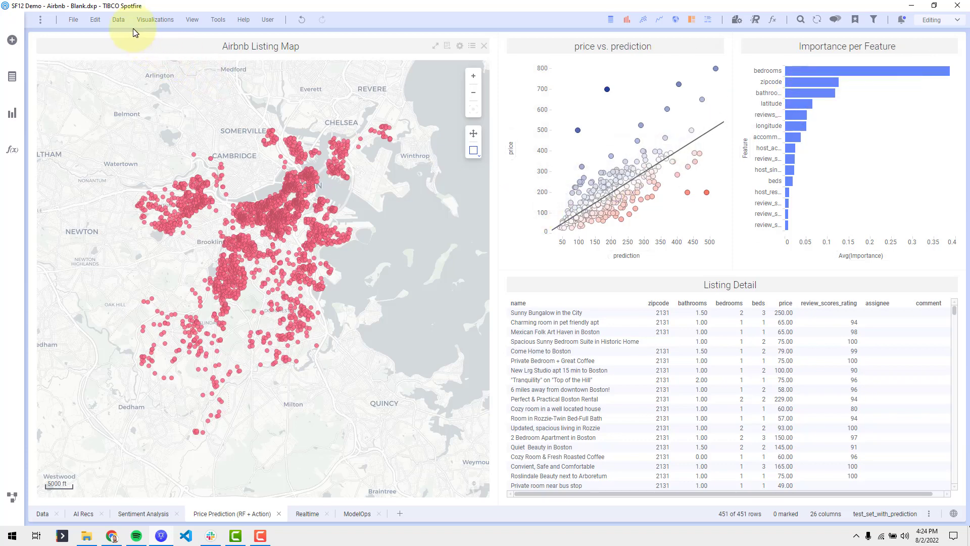
Open the relation management of the test_set_with_prediction data table and start a new relation to the listings table.
{"action": "left_click", "coordinate": [118, 19]}
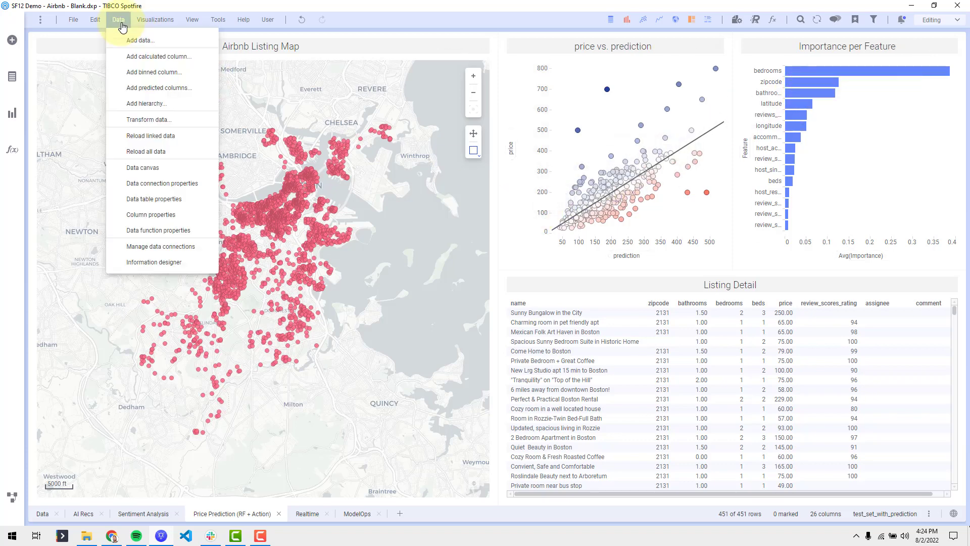
{"action": "left_click", "coordinate": [158, 199]}
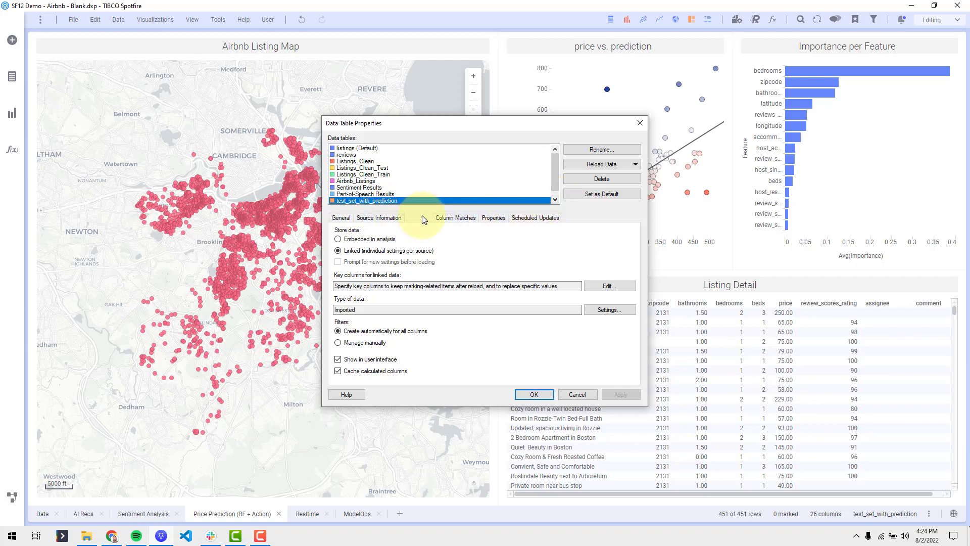
{"action": "left_click", "coordinate": [419, 217]}
{"action": "left_click", "coordinate": [380, 341]}
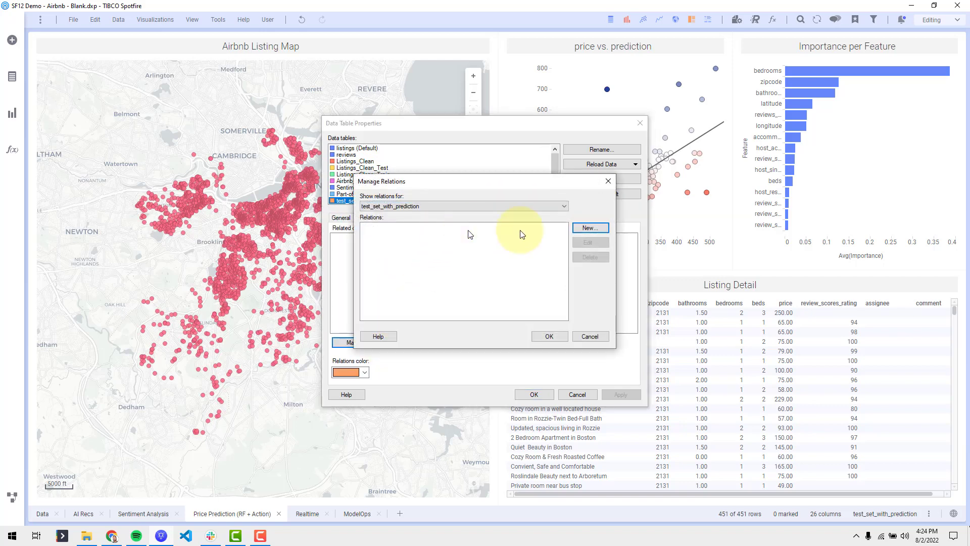
{"action": "left_click", "coordinate": [588, 229]}
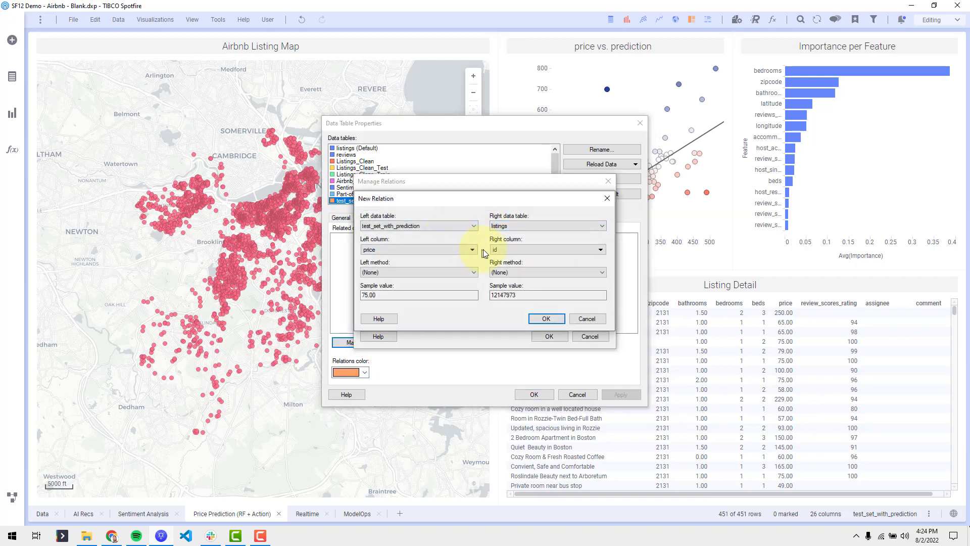
Relate the id column of test_set_with_prediction to the id column of listings and apply the data table changes.
{"action": "left_click", "coordinate": [504, 248]}
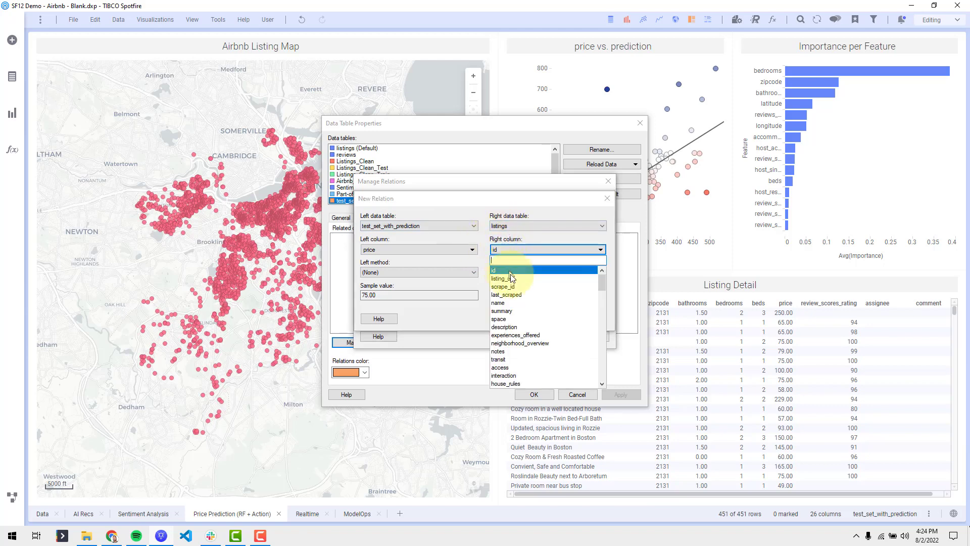
{"action": "left_click", "coordinate": [454, 252]}
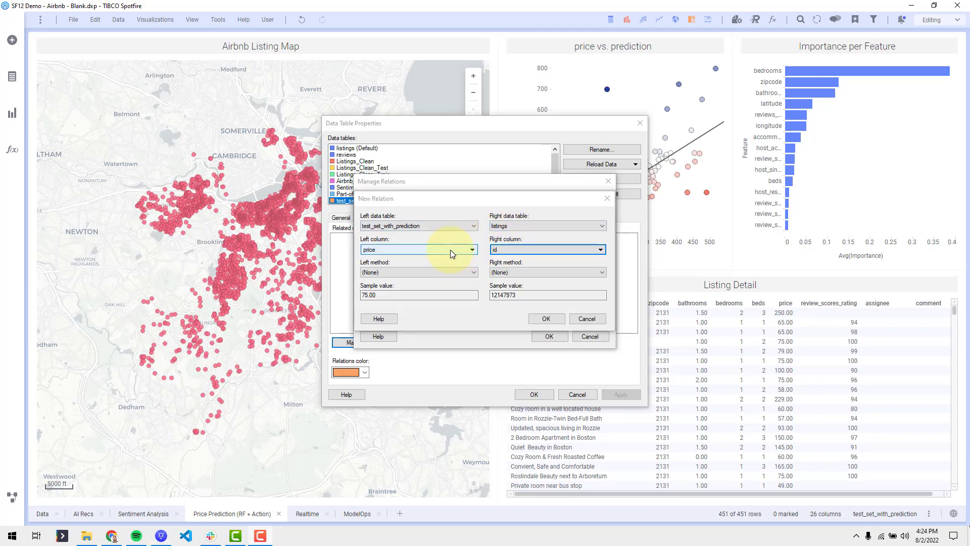
{"action": "left_click", "coordinate": [450, 250]}
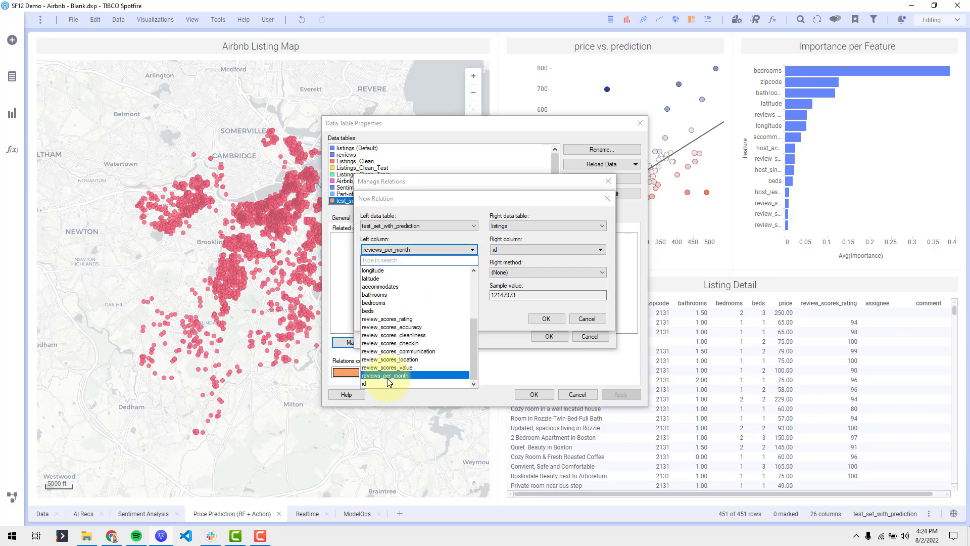
{"action": "left_click", "coordinate": [387, 379]}
{"action": "left_click", "coordinate": [401, 248]}
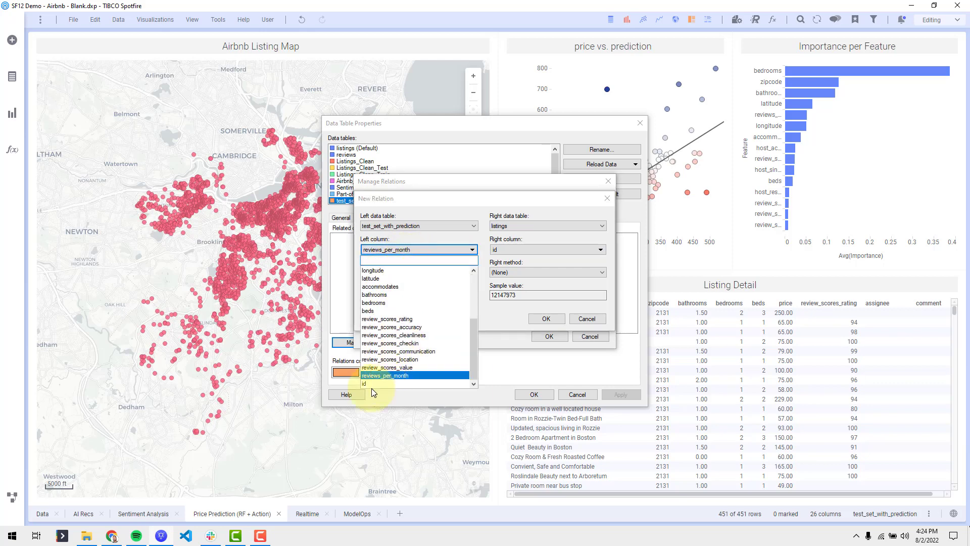
{"action": "left_click", "coordinate": [369, 384]}
{"action": "left_click", "coordinate": [546, 319]}
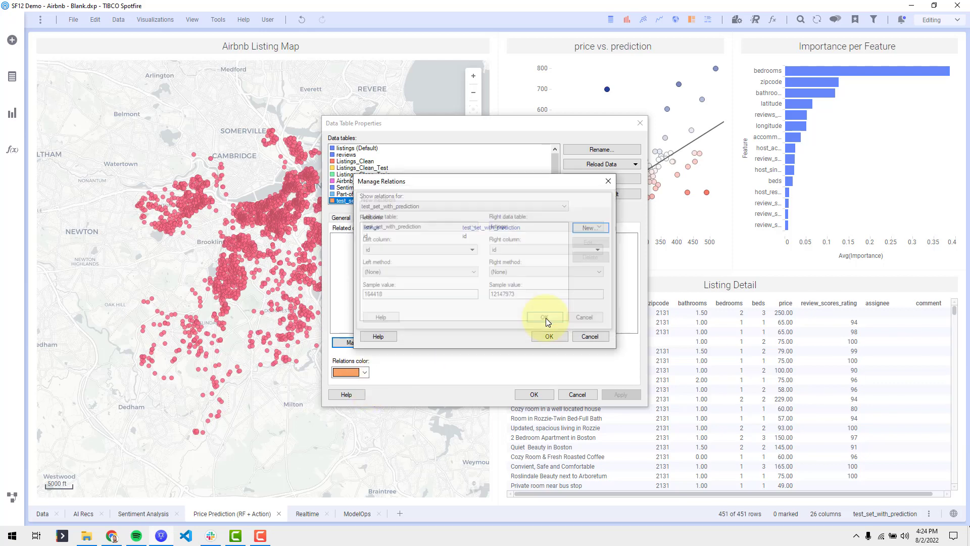
{"action": "left_click", "coordinate": [549, 336]}
{"action": "left_click", "coordinate": [533, 394]}
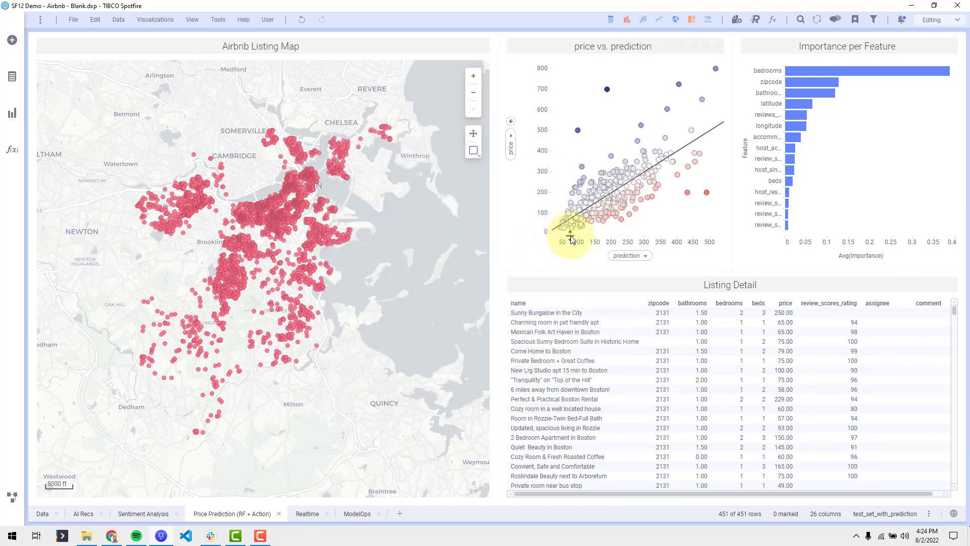
Mark the low-priced cluster and some high-priced points in the price vs. prediction plot to compare their map locations, and clear the marking.
{"action": "left_click_drag", "start_coordinate": [554, 215], "coordinate": [570, 236]}
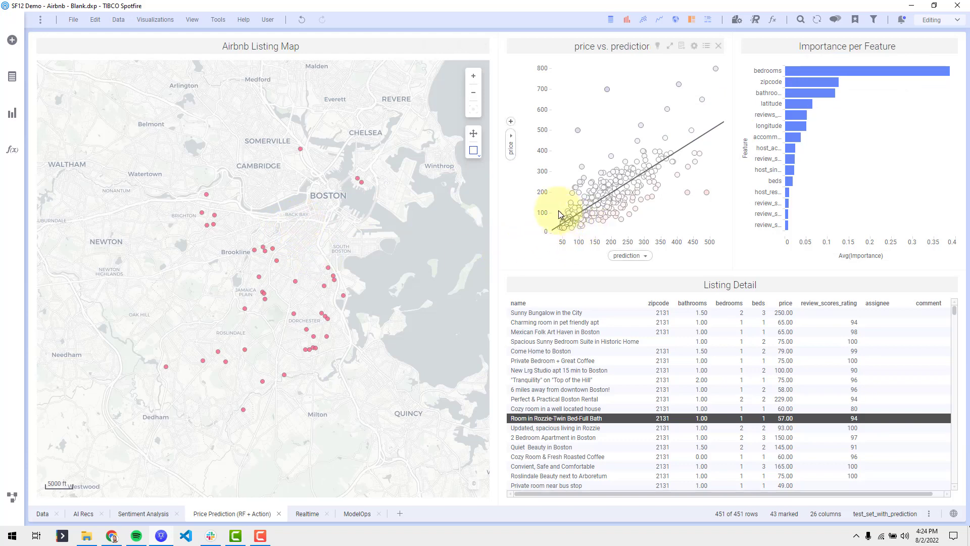
{"action": "mouse_move", "coordinate": [558, 211]}
{"action": "left_mouse_down"}
{"action": "mouse_move", "coordinate": [572, 231]}
{"action": "mouse_move", "coordinate": [566, 225]}
{"action": "left_mouse_up"}
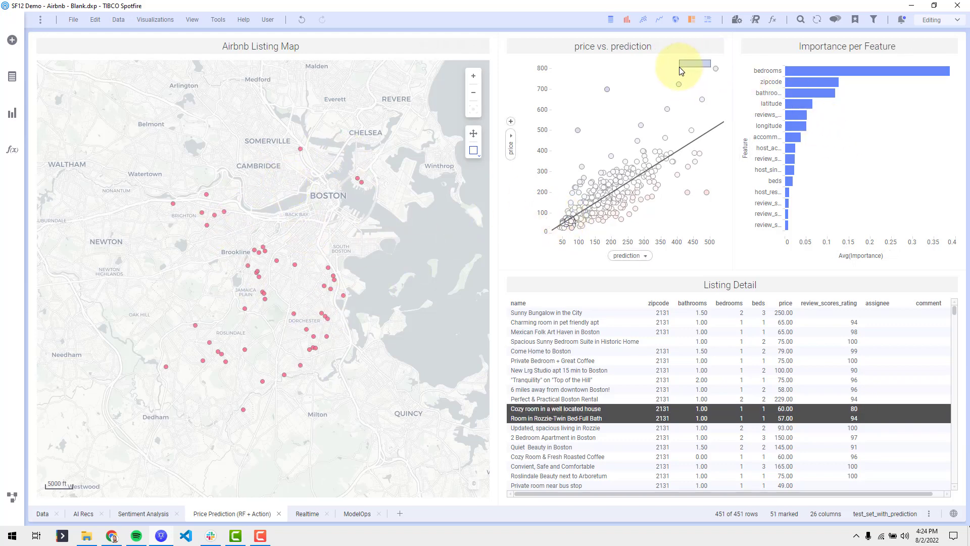
{"action": "left_click_drag", "start_coordinate": [680, 82], "coordinate": [671, 144]}
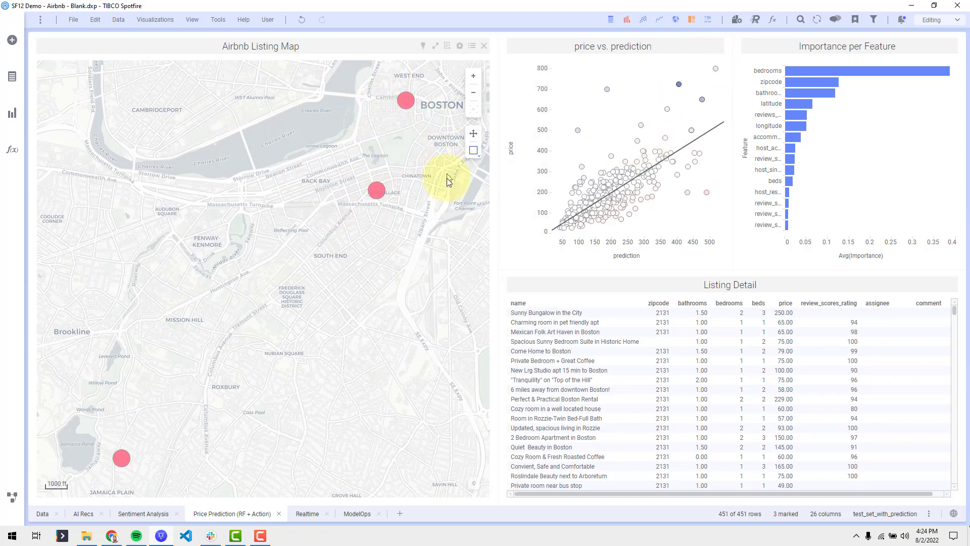
{"action": "left_click", "coordinate": [723, 154]}
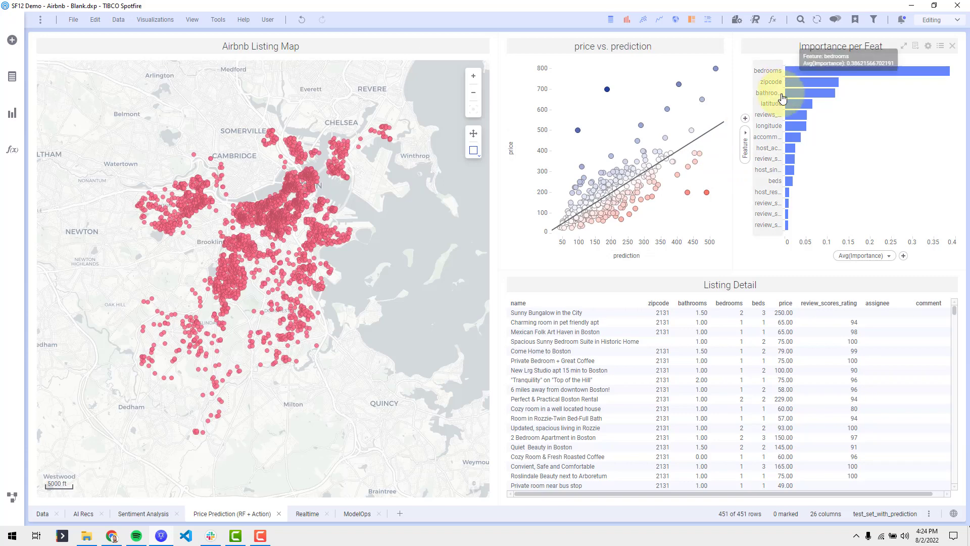
Mark the high-priced, high-prediction points in the scatter plot and limit the Listing Detail table's data to Marking.
{"action": "left_click_drag", "start_coordinate": [663, 73], "coordinate": [728, 145]}
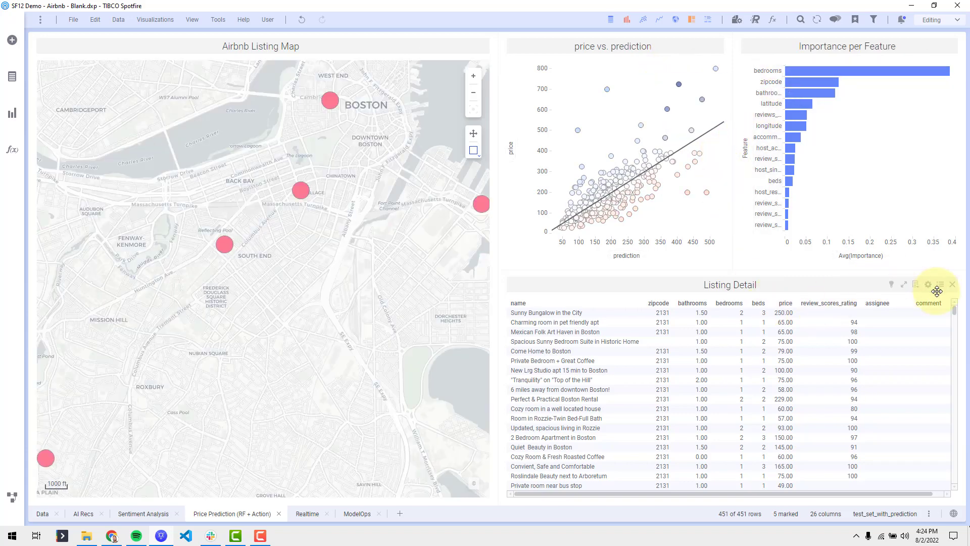
{"action": "left_click", "coordinate": [931, 287]}
{"action": "left_click", "coordinate": [927, 285]}
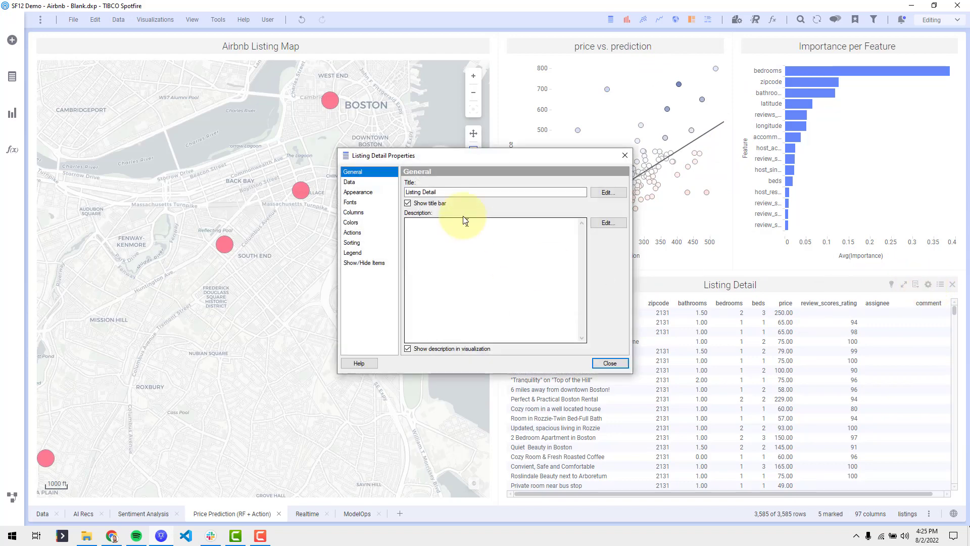
{"action": "left_click", "coordinate": [351, 182]}
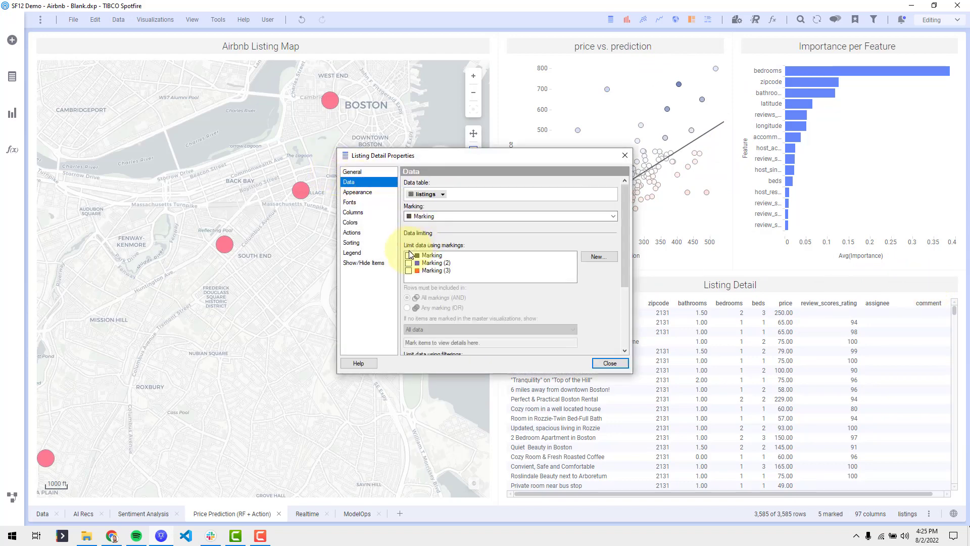
{"action": "left_click", "coordinate": [408, 255]}
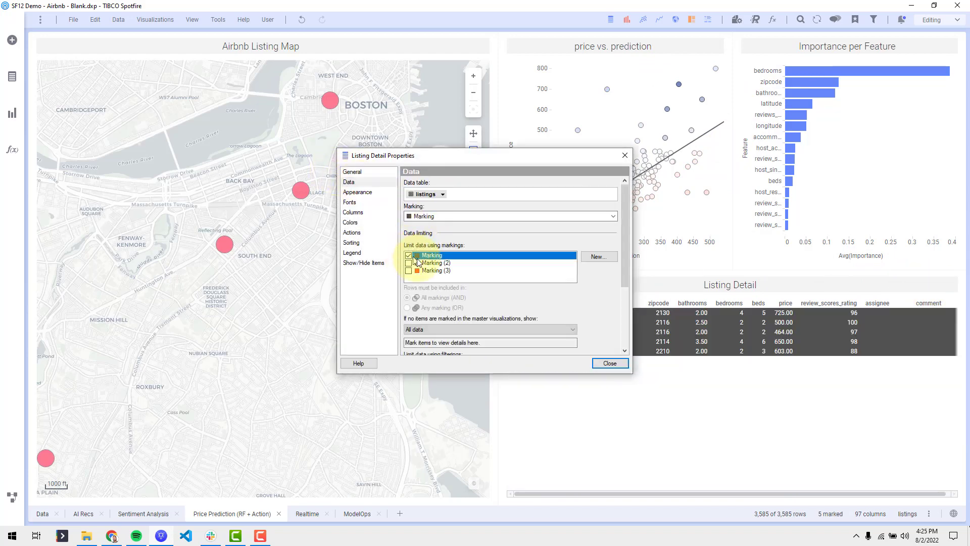
{"action": "left_click", "coordinate": [437, 329]}
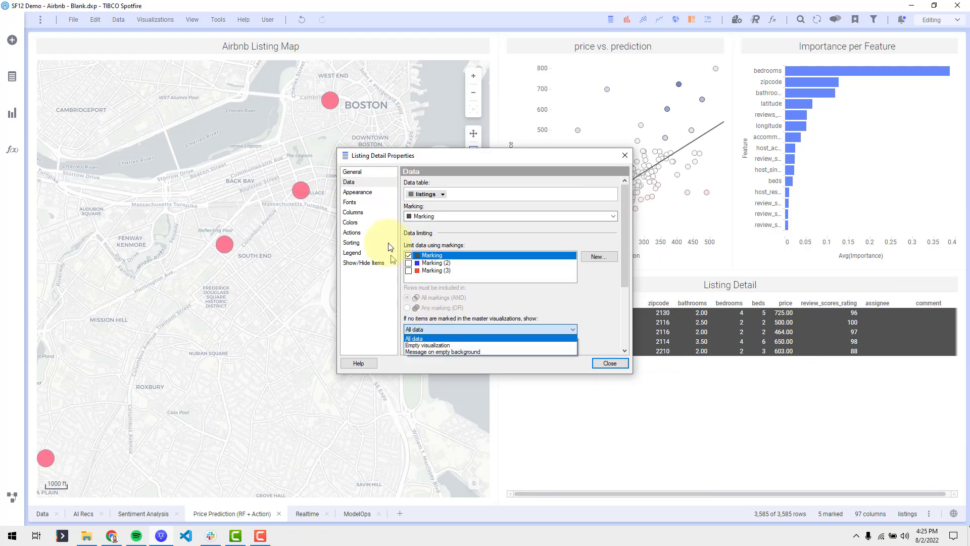
Turn off the separate color for marked items in the Listing Detail table and close its properties.
{"action": "left_click", "coordinate": [371, 193]}
{"action": "left_click", "coordinate": [373, 192]}
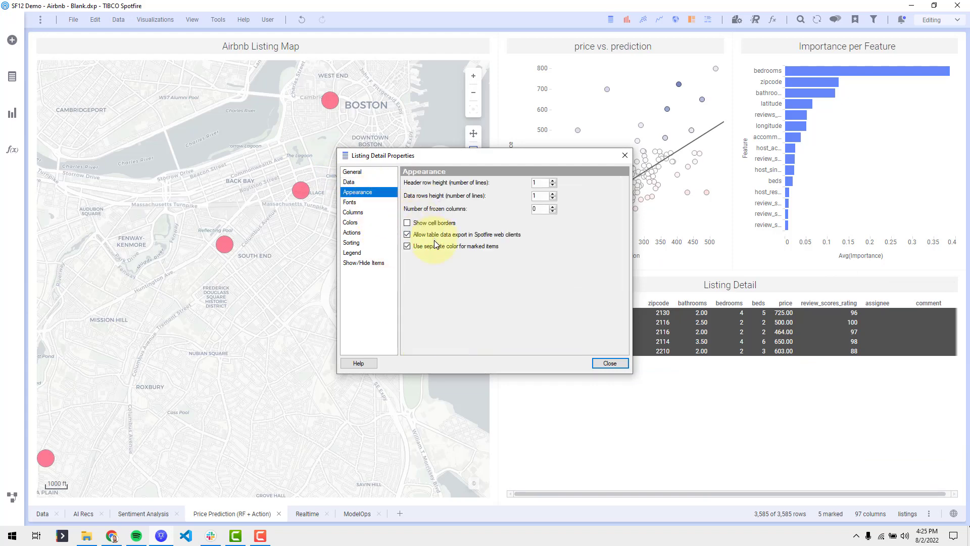
{"action": "left_click", "coordinate": [433, 249]}
{"action": "left_click", "coordinate": [610, 364]}
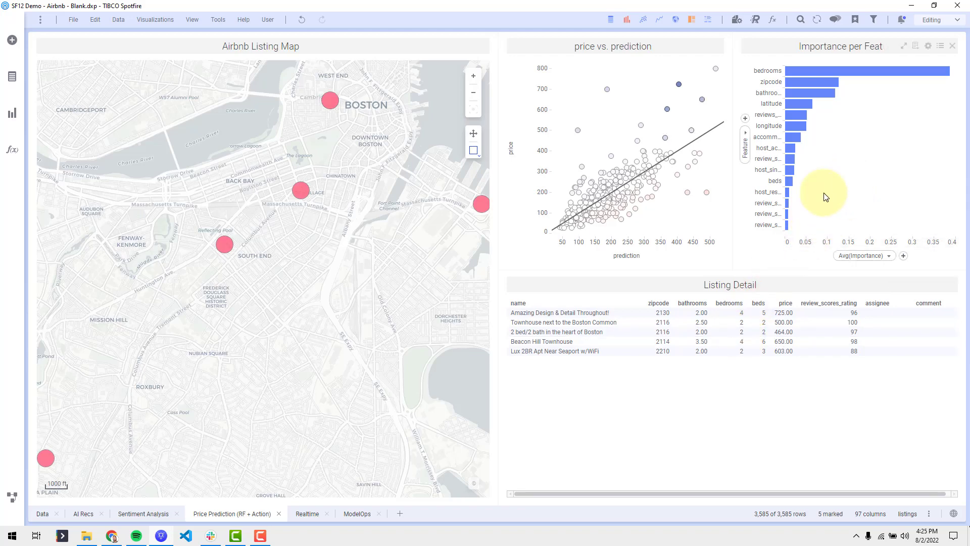
Search the analytic tools for "rand", open the Random Forest (Python) function's configuration and expand its Input Data settings.
{"action": "left_click", "coordinate": [819, 175]}
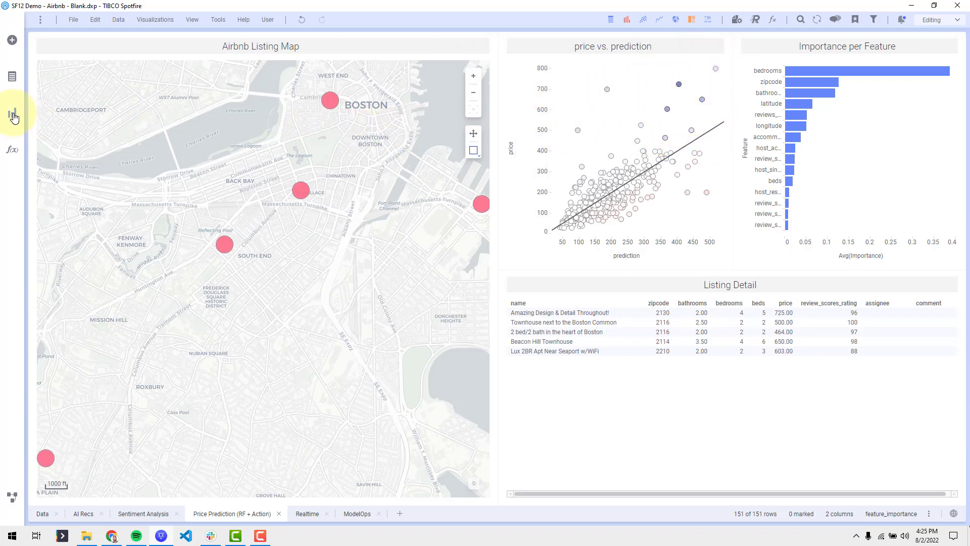
{"action": "left_click", "coordinate": [12, 150]}
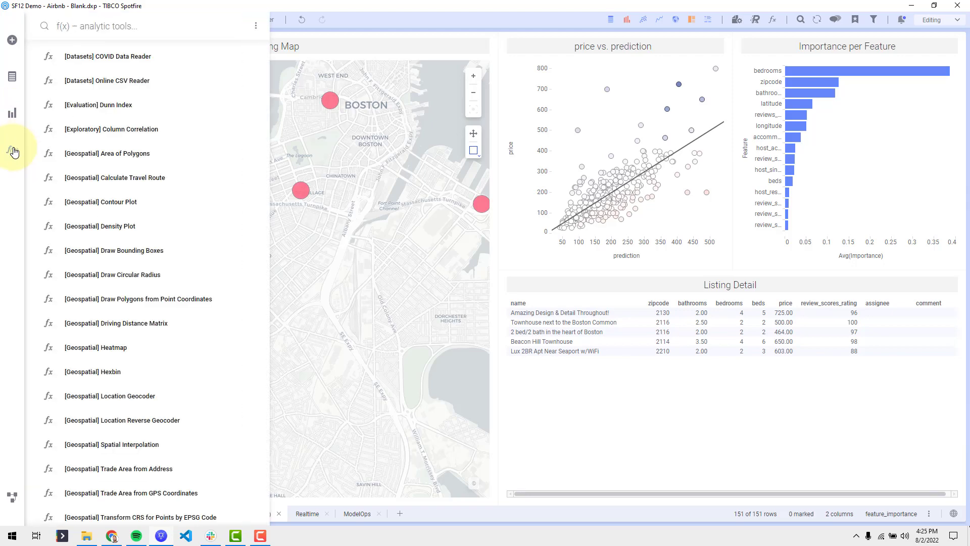
{"action": "type", "text": "rand"}
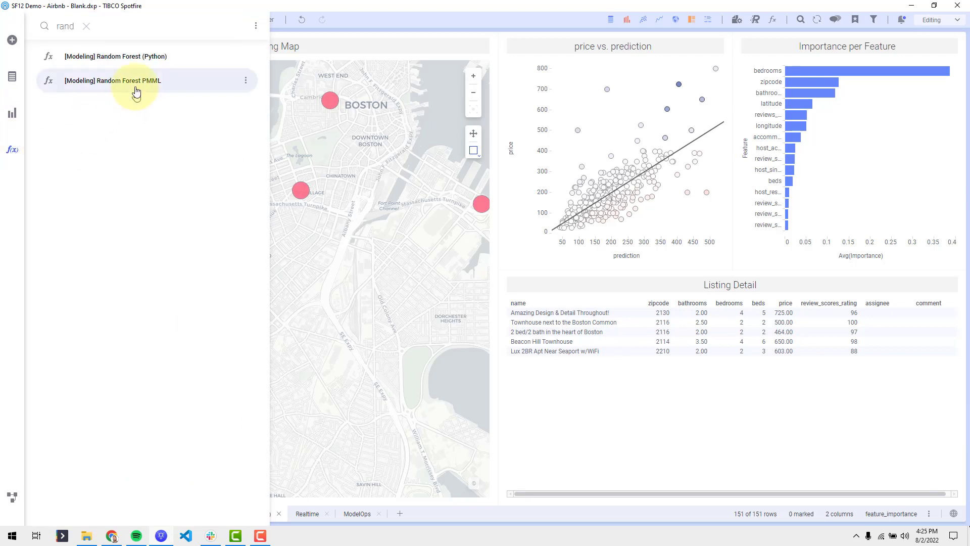
{"action": "left_click", "coordinate": [133, 57]}
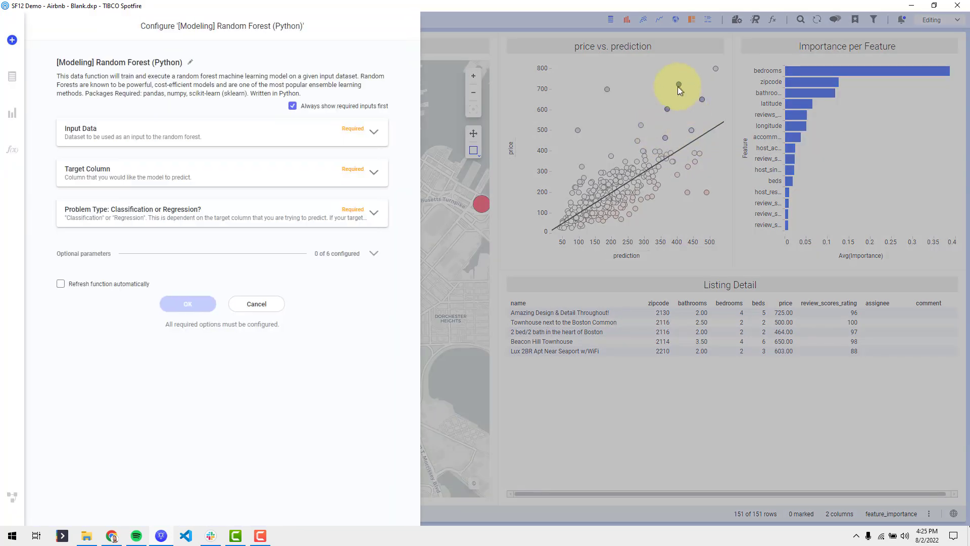
{"action": "left_click", "coordinate": [225, 135]}
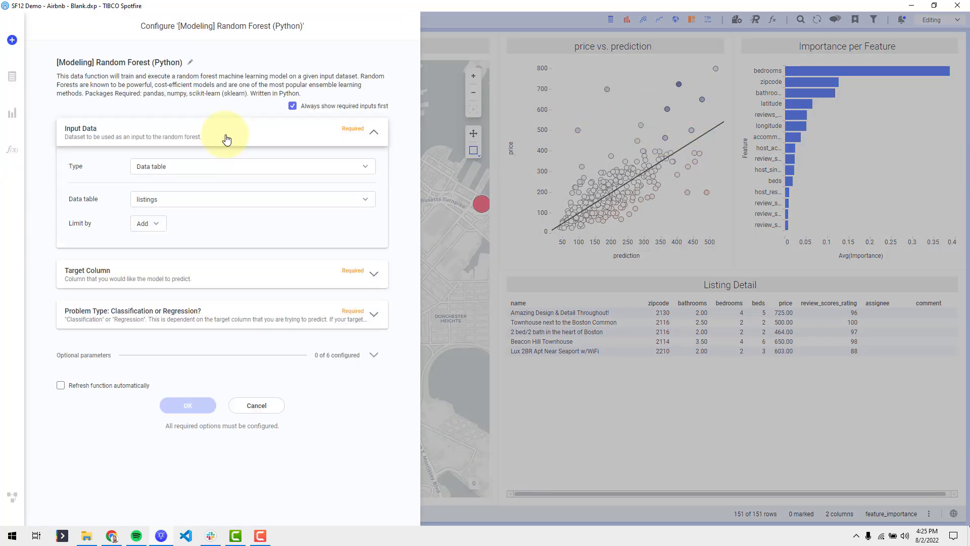
Set the random forest's Input Data to the test_set_with_prediction data table, limited by Marking.
{"action": "left_click", "coordinate": [211, 175]}
{"action": "left_click", "coordinate": [146, 185]}
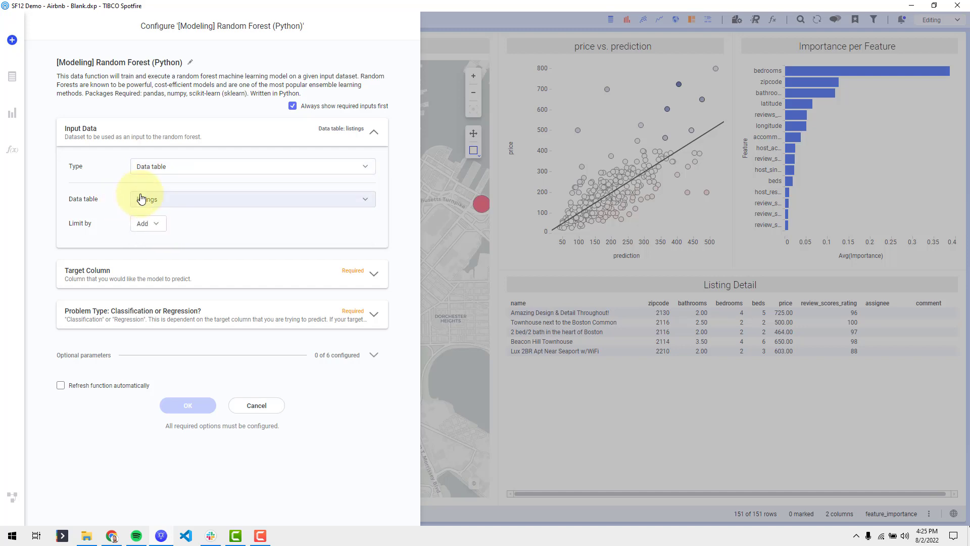
{"action": "left_click", "coordinate": [146, 201]}
{"action": "left_click", "coordinate": [185, 329]}
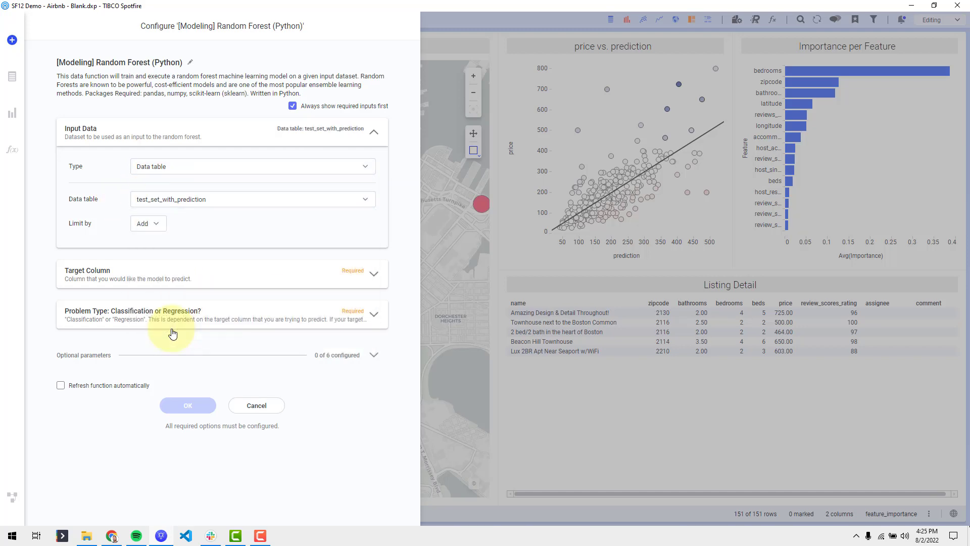
{"action": "left_click", "coordinate": [154, 224]}
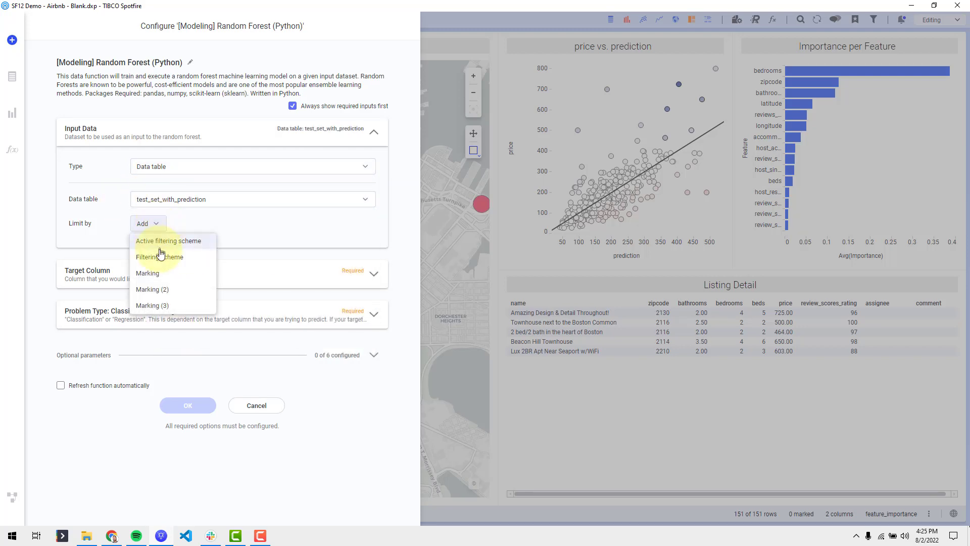
{"action": "left_click", "coordinate": [167, 277]}
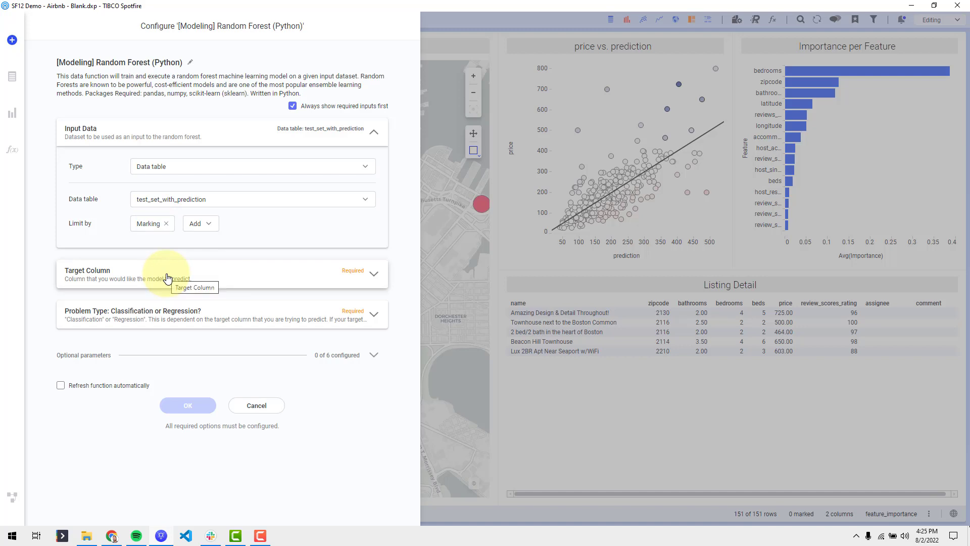
Configure the Target Column input as a Column from the test_set_with_prediction data table.
{"action": "left_click", "coordinate": [167, 276]}
{"action": "left_click", "coordinate": [168, 212]}
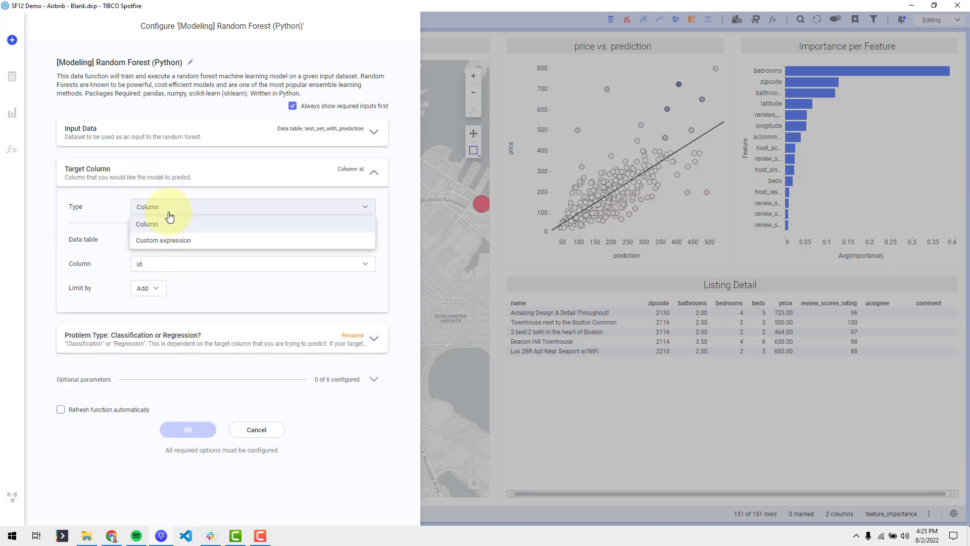
{"action": "left_click", "coordinate": [168, 217]}
{"action": "left_click", "coordinate": [161, 243]}
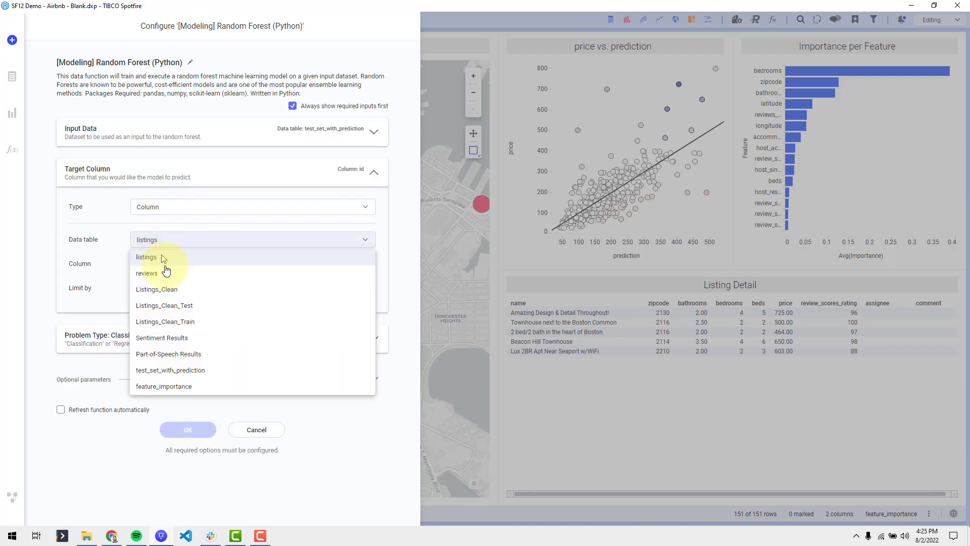
{"action": "left_click", "coordinate": [181, 321]}
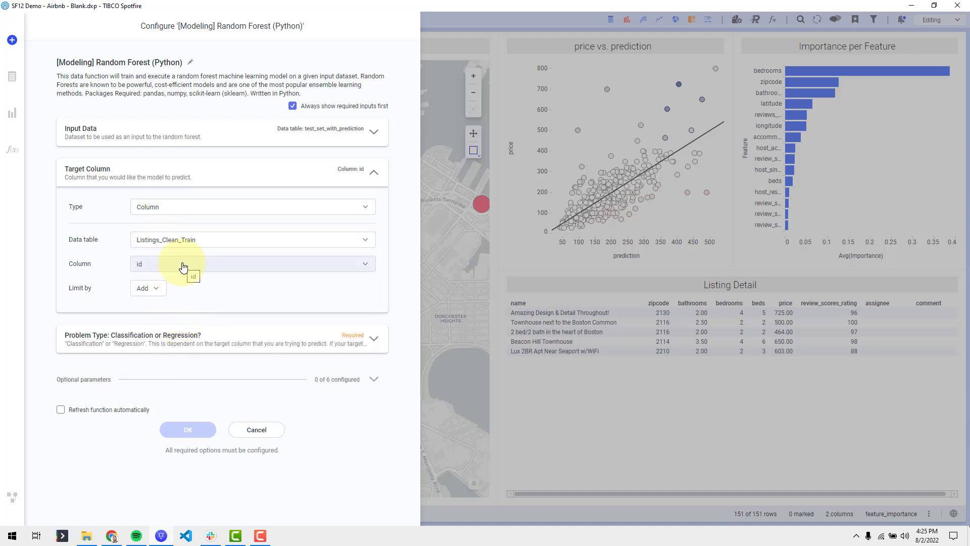
{"action": "left_click", "coordinate": [190, 242]}
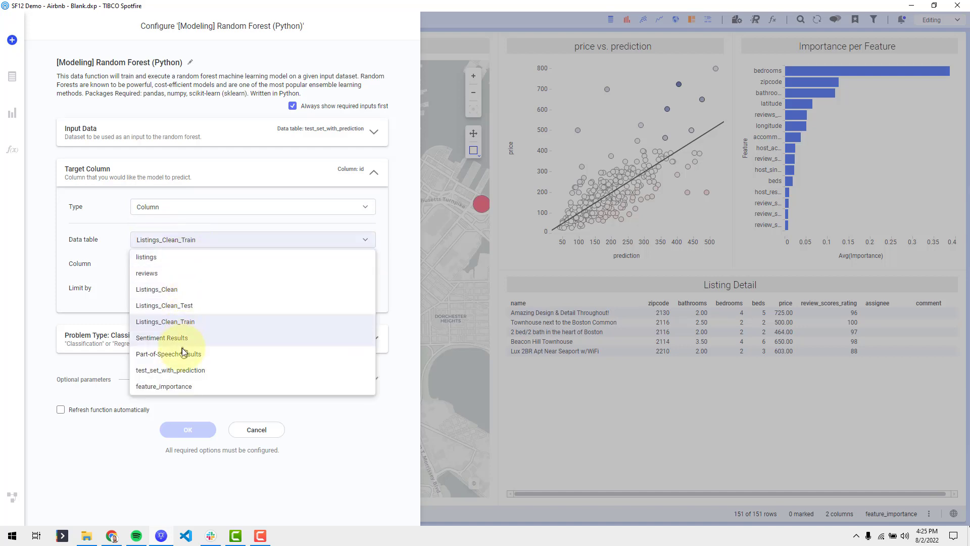
{"action": "left_click", "coordinate": [181, 371]}
Choose price as the target column and limit it by Marking.
{"action": "left_click", "coordinate": [168, 268]}
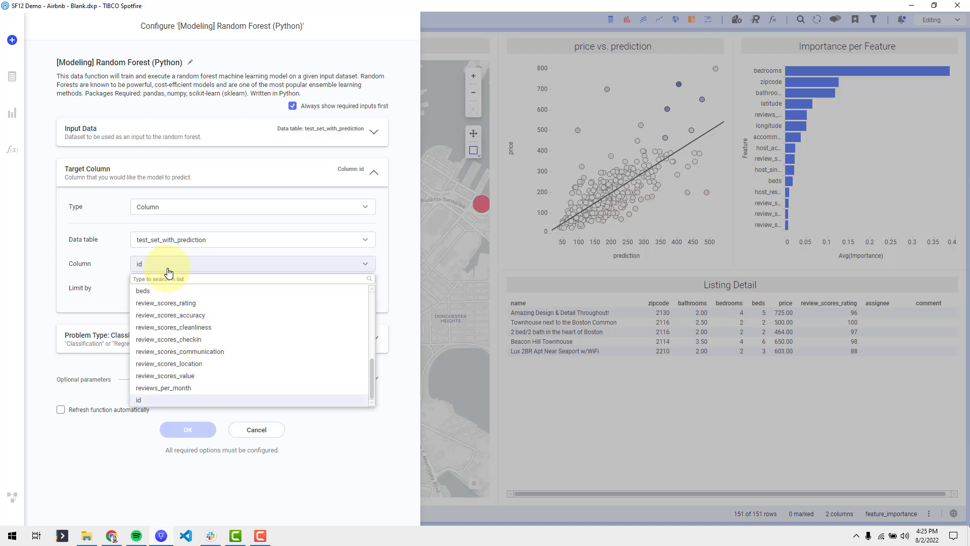
{"action": "scroll", "coordinate": [177, 336], "scroll_direction": "up", "scroll_amount": 4}
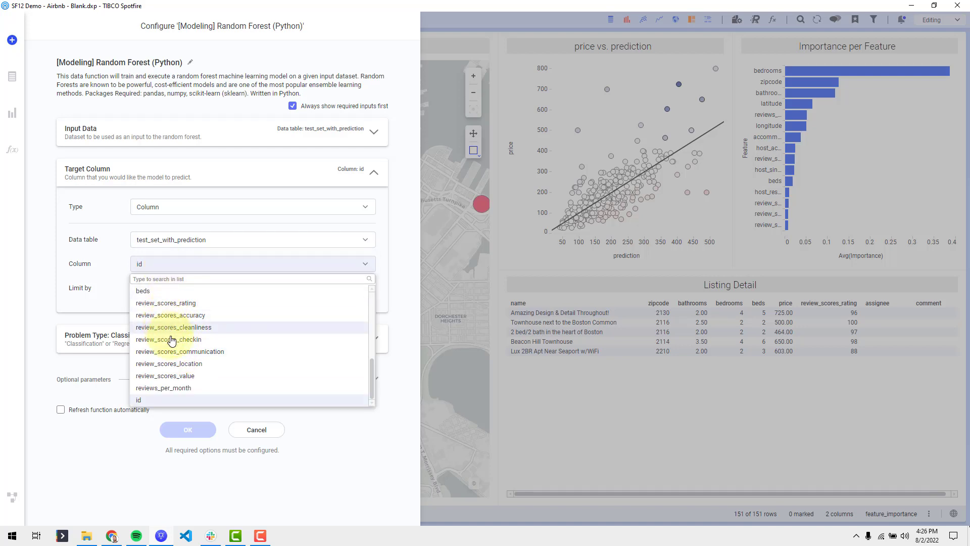
{"action": "scroll", "coordinate": [171, 342], "scroll_direction": "down", "scroll_amount": 4}
{"action": "scroll", "coordinate": [172, 342], "scroll_direction": "up", "scroll_amount": 10}
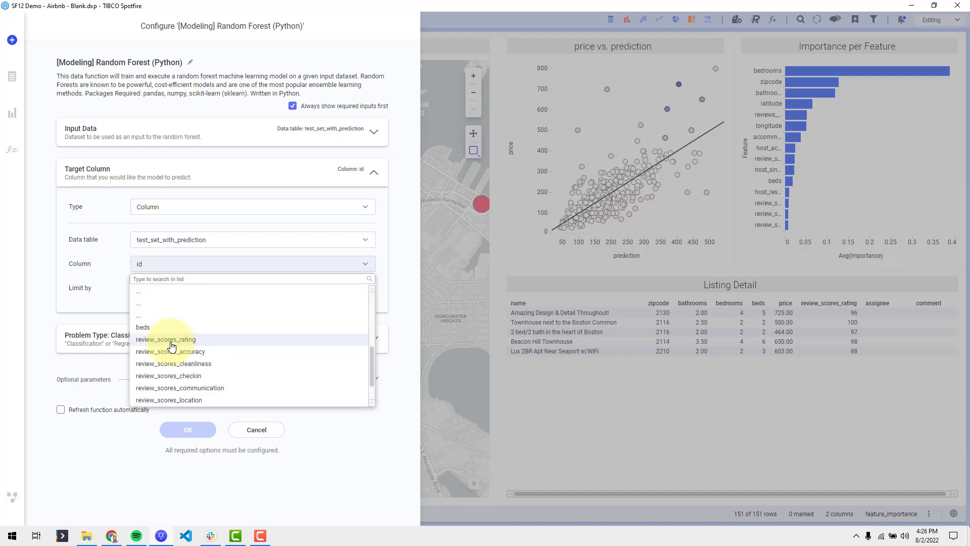
{"action": "left_click", "coordinate": [171, 292]}
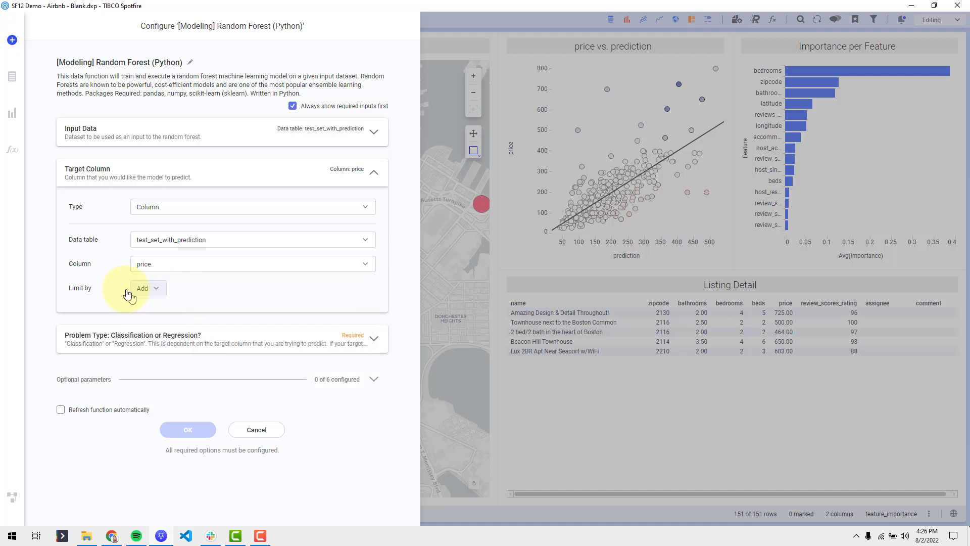
{"action": "left_click", "coordinate": [153, 291]}
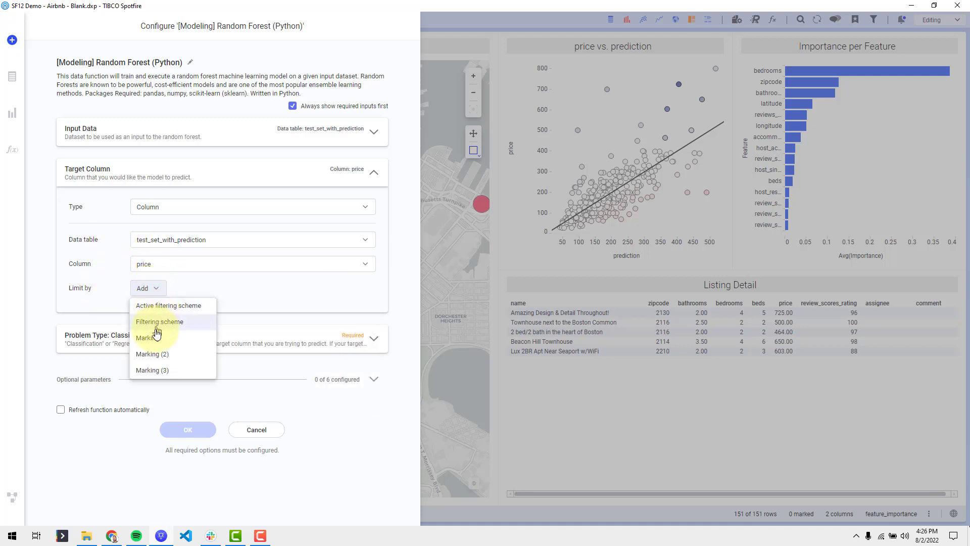
{"action": "left_click", "coordinate": [153, 333]}
Set the Problem Type value to Regression.
{"action": "left_click", "coordinate": [157, 337]}
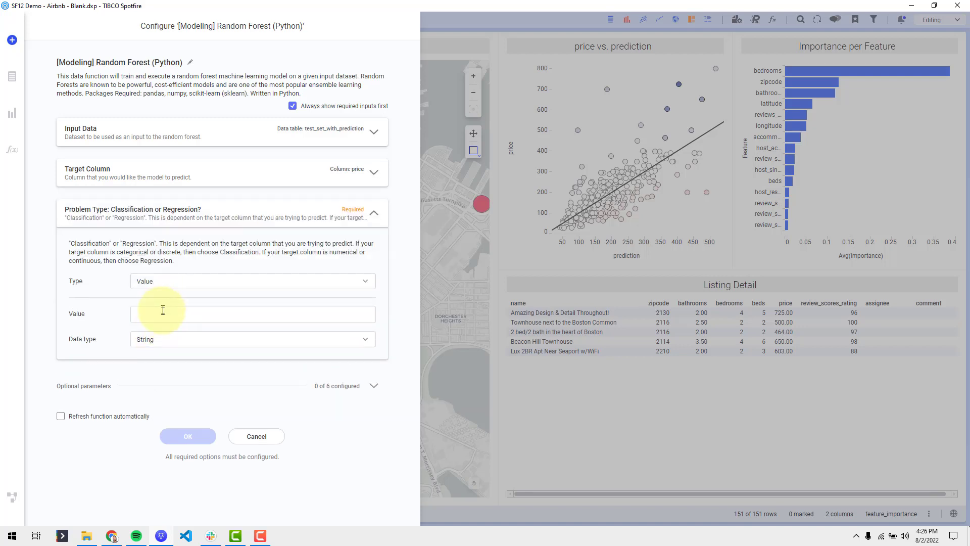
{"action": "left_click", "coordinate": [161, 313]}
{"action": "type", "text": "Regression"}
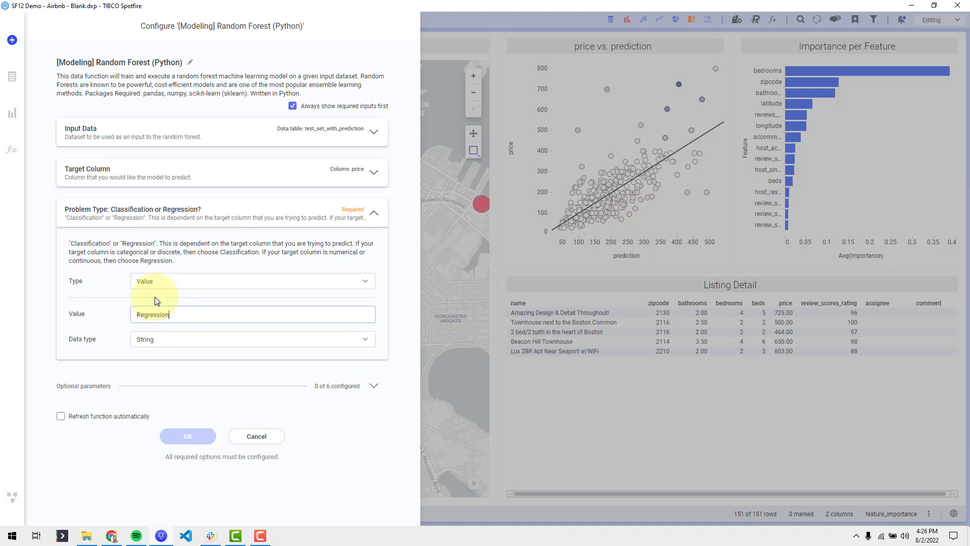
Set the optional ID Columns input to type Columns from the test_set_with_prediction data table.
{"action": "left_click", "coordinate": [326, 386]}
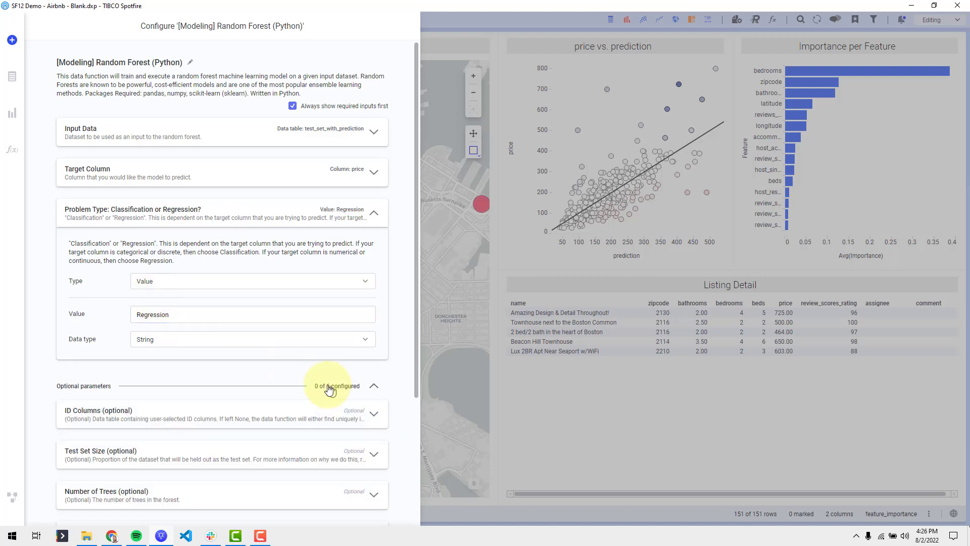
{"action": "left_click", "coordinate": [222, 410]}
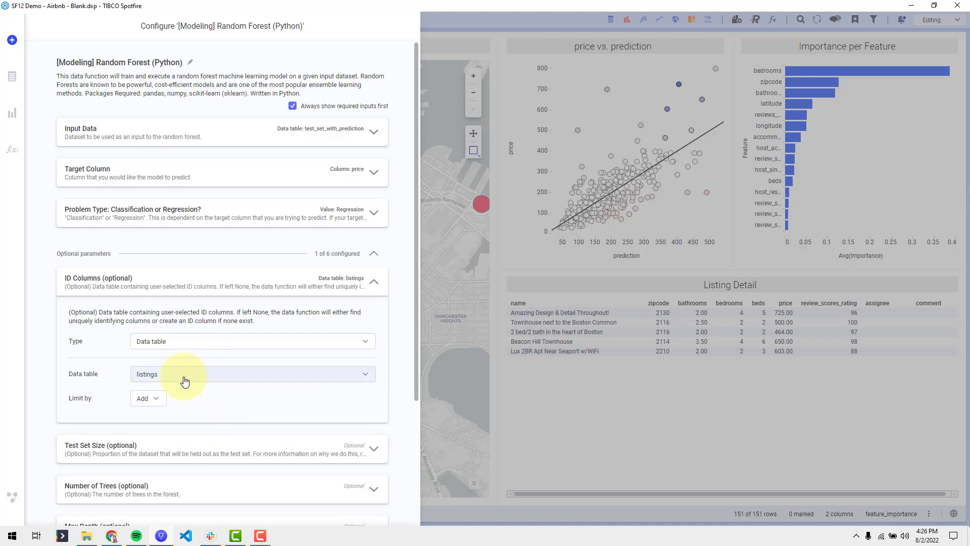
{"action": "left_click", "coordinate": [187, 343]}
{"action": "left_click", "coordinate": [173, 374]}
{"action": "left_click", "coordinate": [169, 376]}
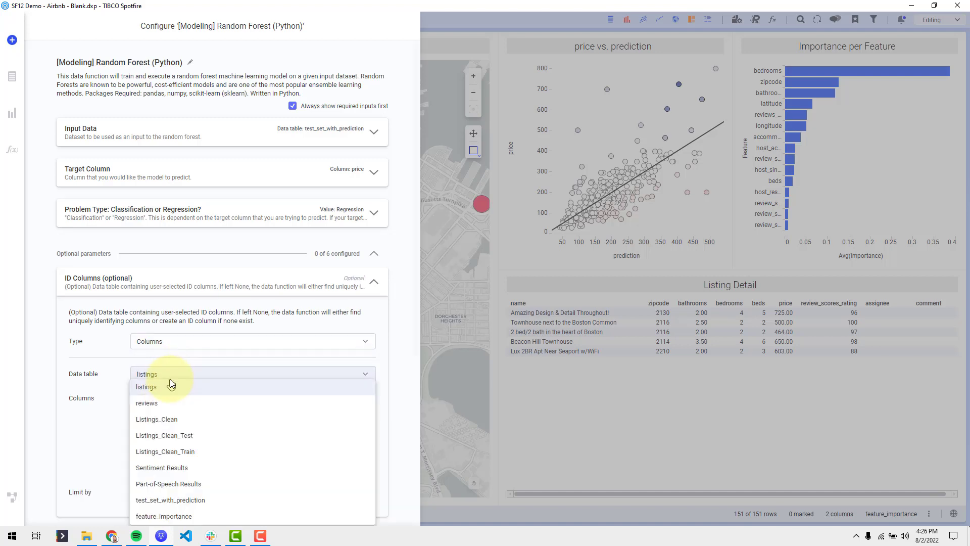
{"action": "left_click", "coordinate": [183, 500]}
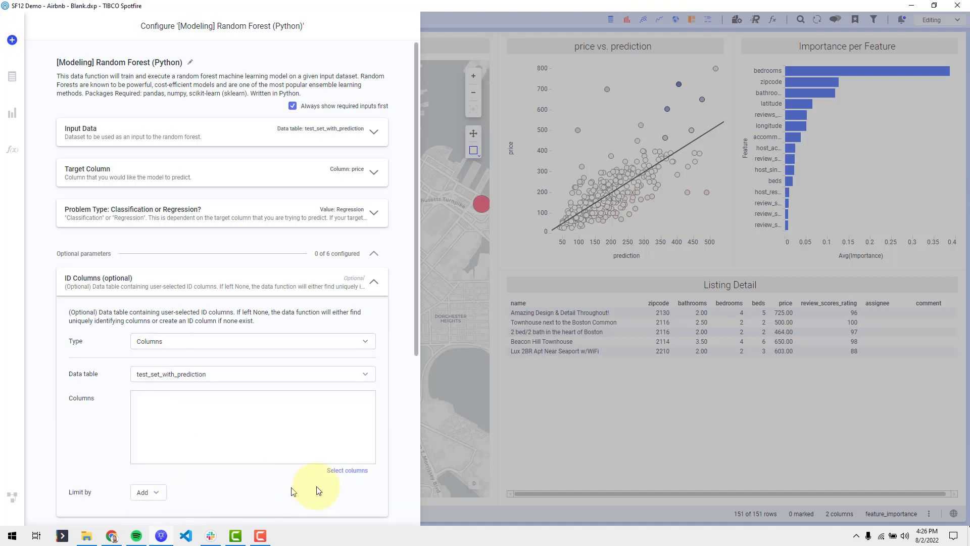
Select prediction and id as the ID columns.
{"action": "left_click", "coordinate": [359, 475]}
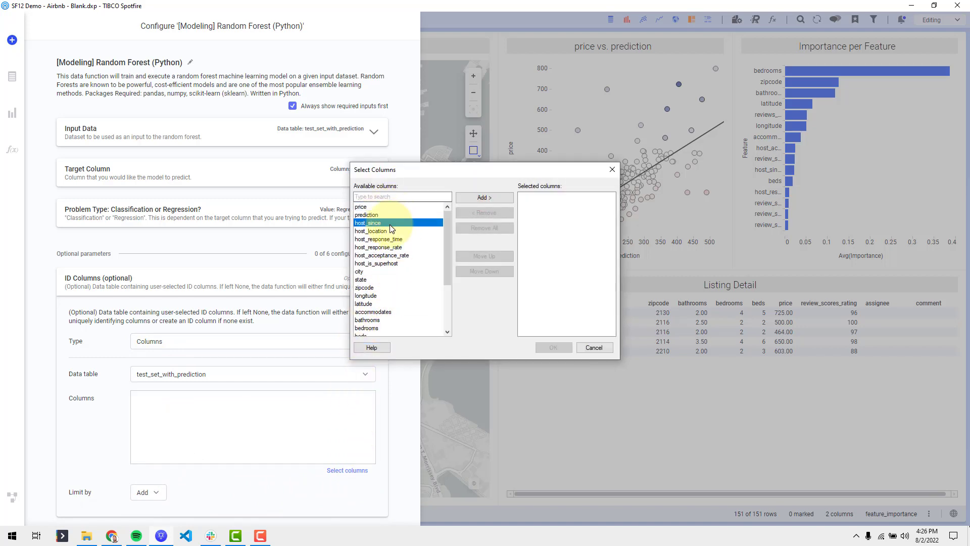
{"action": "left_click", "coordinate": [483, 197]}
{"action": "left_click_drag", "start_coordinate": [444, 216], "coordinate": [433, 277]}
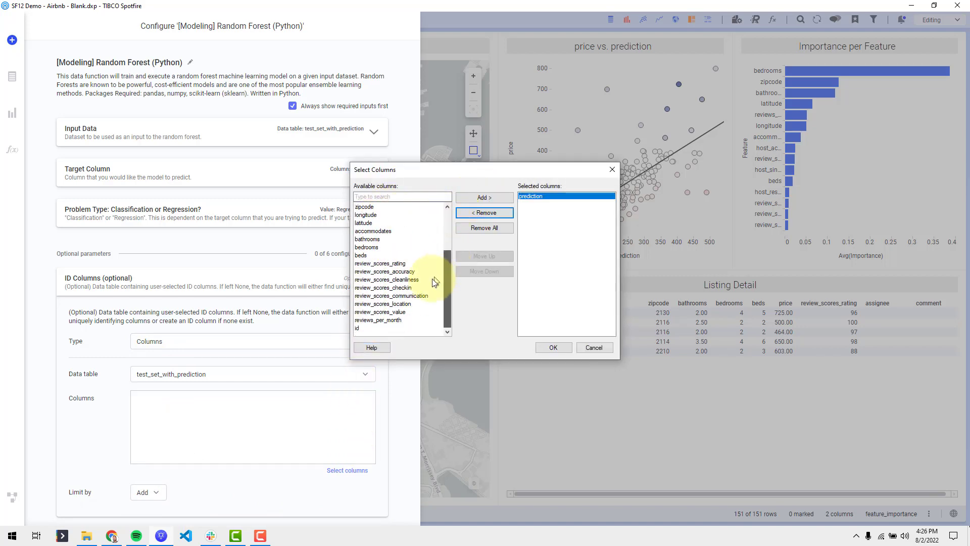
{"action": "left_click", "coordinate": [380, 328]}
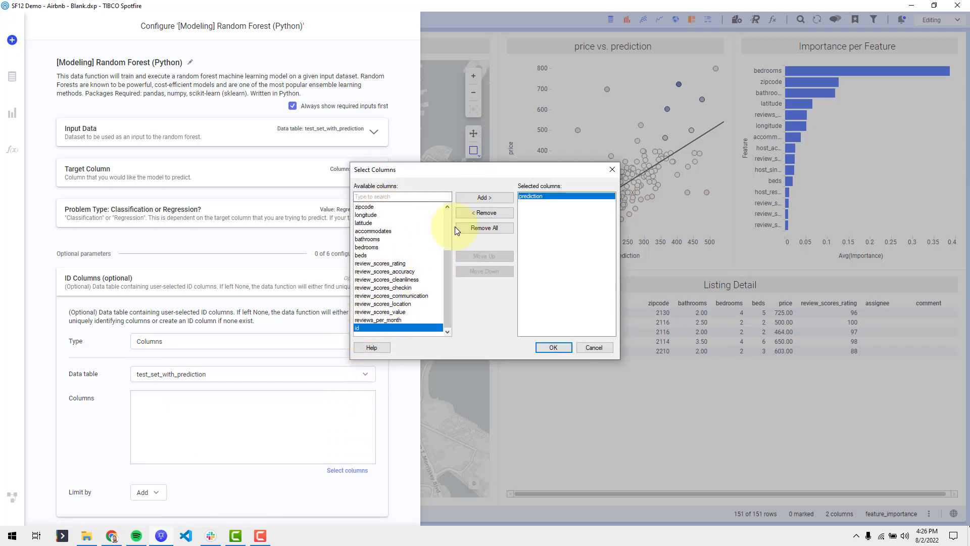
{"action": "left_click", "coordinate": [483, 197]}
{"action": "left_click", "coordinate": [546, 347]}
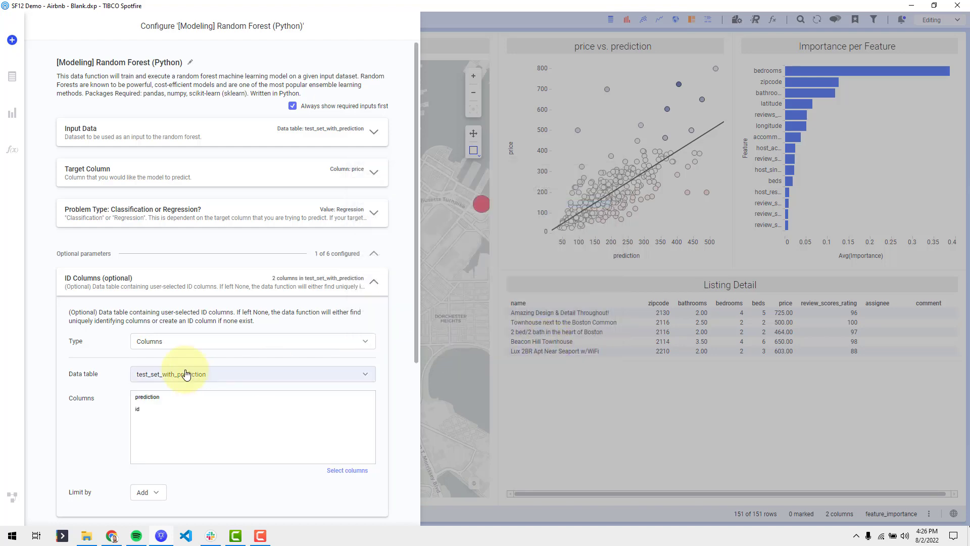
Skip all recommendations and add the Feature Importance Table and Test Data outputs as new data tables.
{"action": "scroll", "coordinate": [189, 389], "scroll_direction": "down", "scroll_amount": 5}
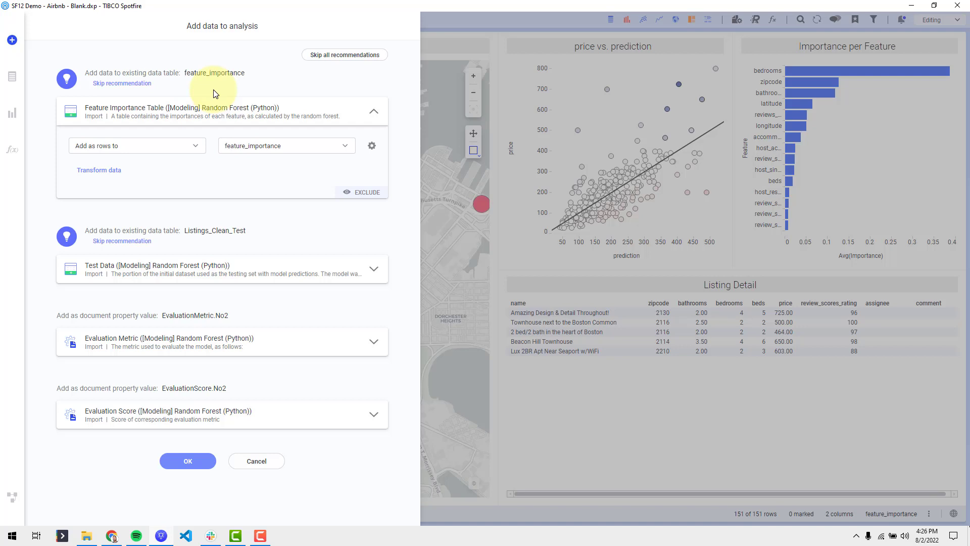
{"action": "left_click", "coordinate": [328, 61]}
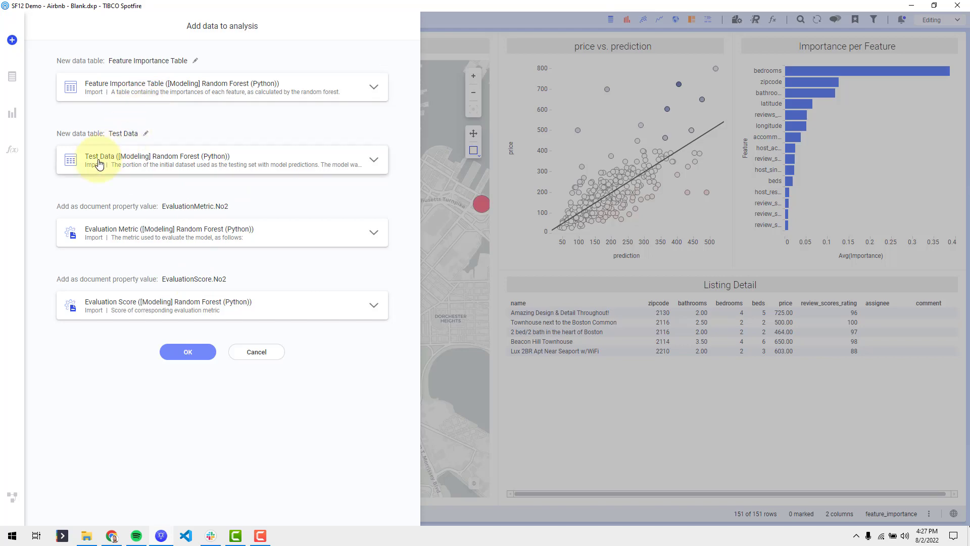
{"action": "left_click", "coordinate": [188, 352]}
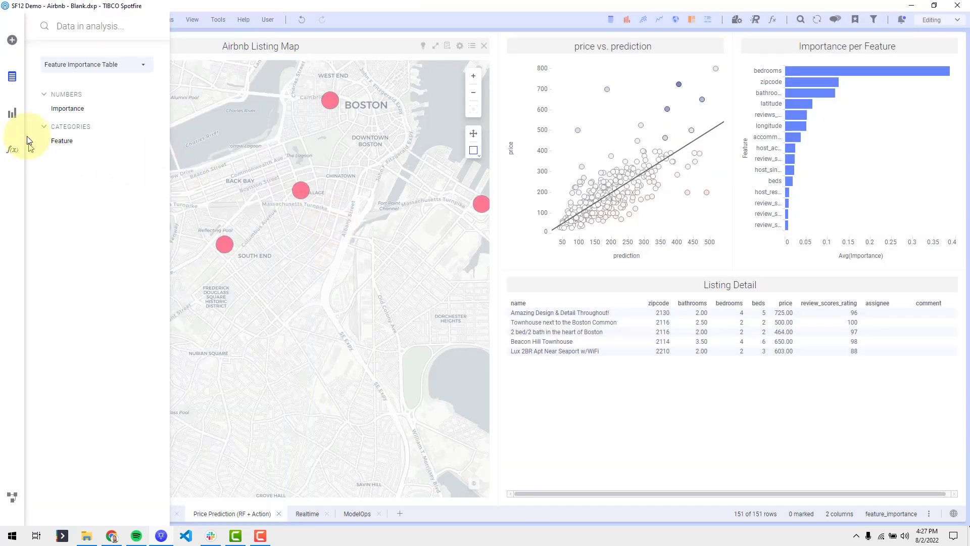
Add a bar chart of Importance per Feature from the Feature Importance Table below the price vs. prediction plot, with horizontal bars.
{"action": "left_click", "coordinate": [70, 142]}
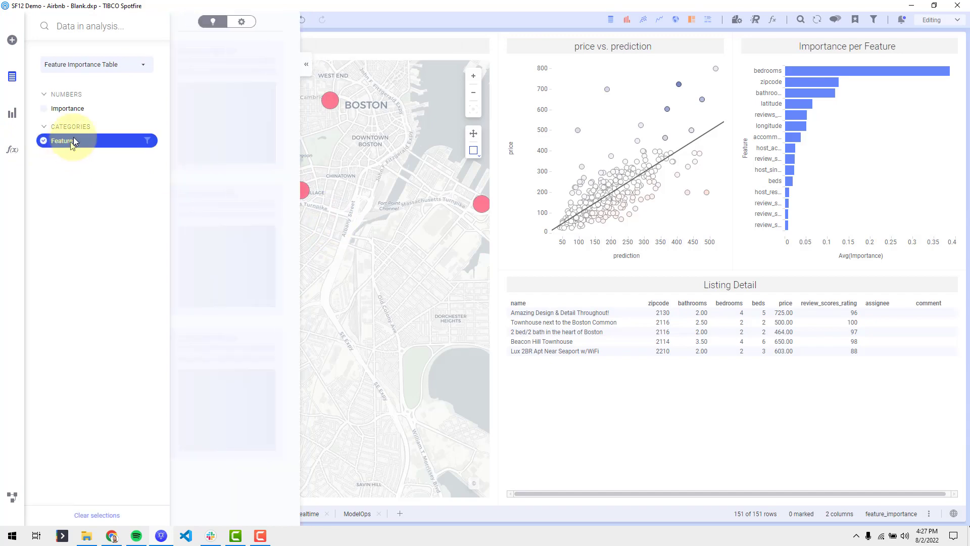
{"action": "left_click", "coordinate": [77, 109]}
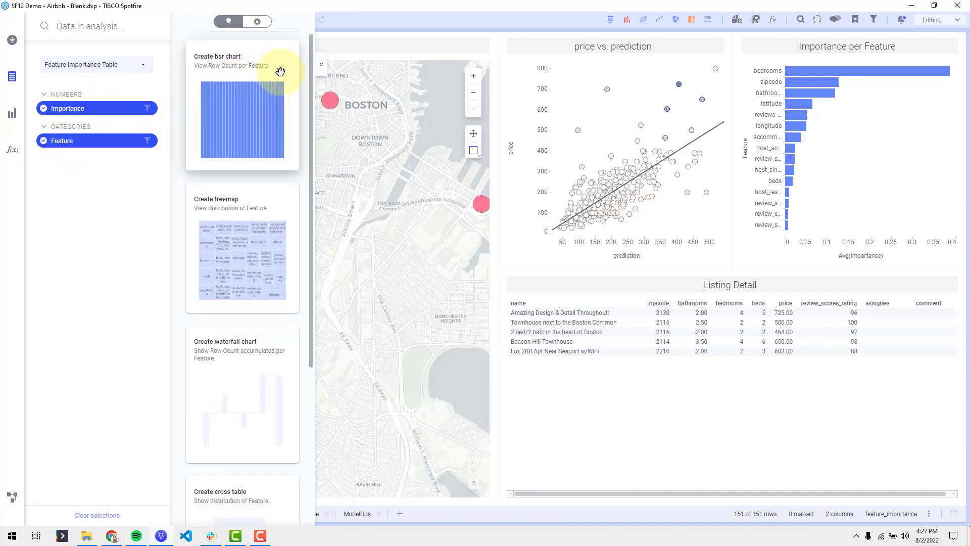
{"action": "left_click_drag", "start_coordinate": [255, 97], "coordinate": [613, 376]}
{"action": "right_click", "coordinate": [612, 293]}
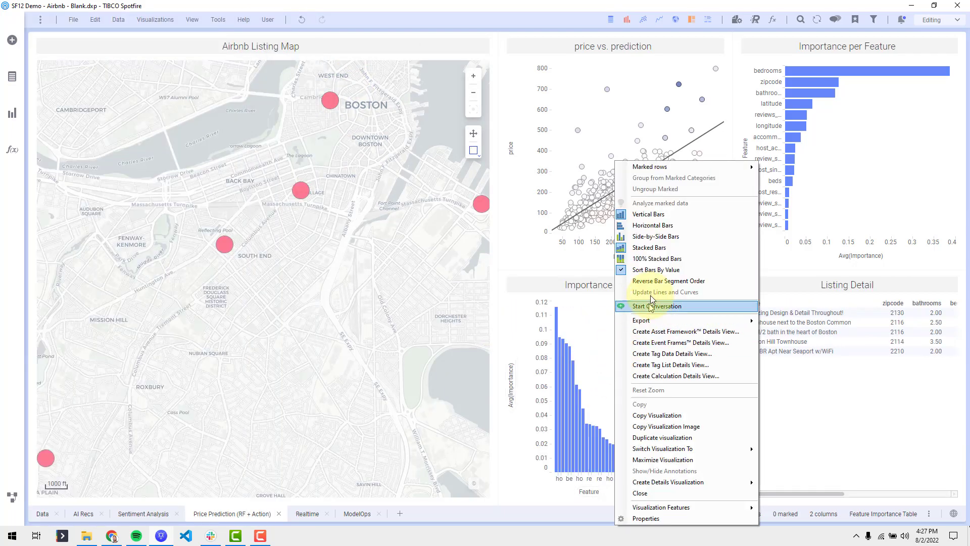
{"action": "left_click", "coordinate": [663, 225]}
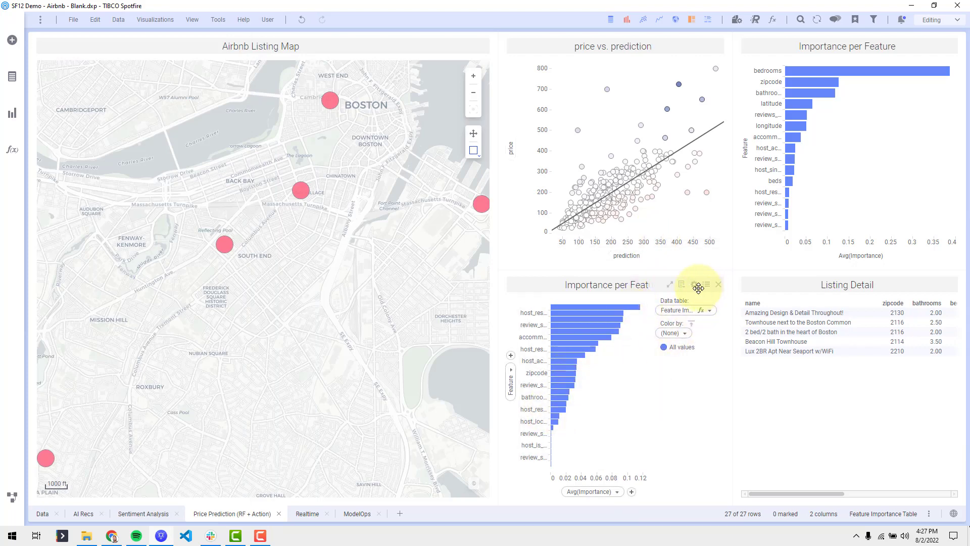
Add a show/hide rule to the new bar chart that shows only the top 15 value axis values.
{"action": "left_click", "coordinate": [695, 287]}
{"action": "left_click", "coordinate": [364, 333]}
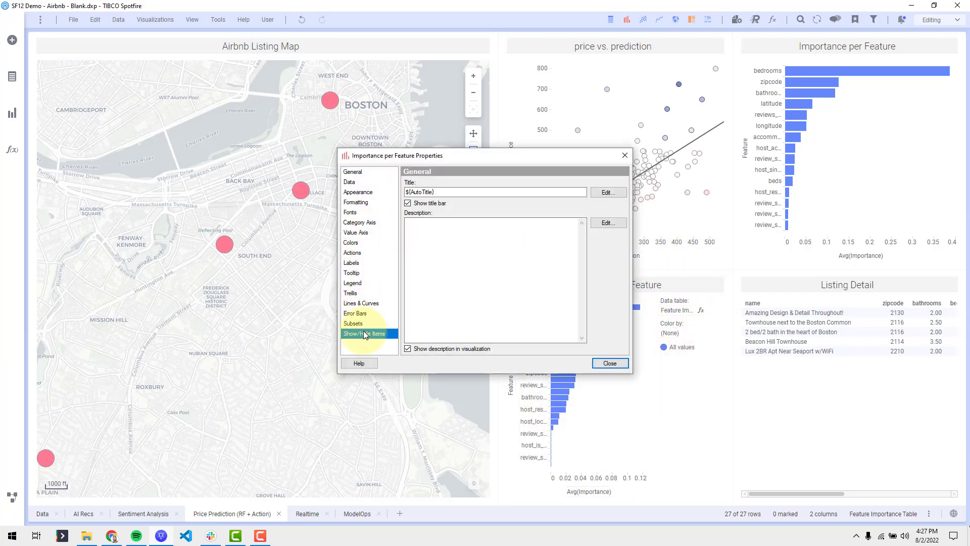
{"action": "left_click", "coordinate": [577, 195]}
{"action": "left_click", "coordinate": [405, 255]}
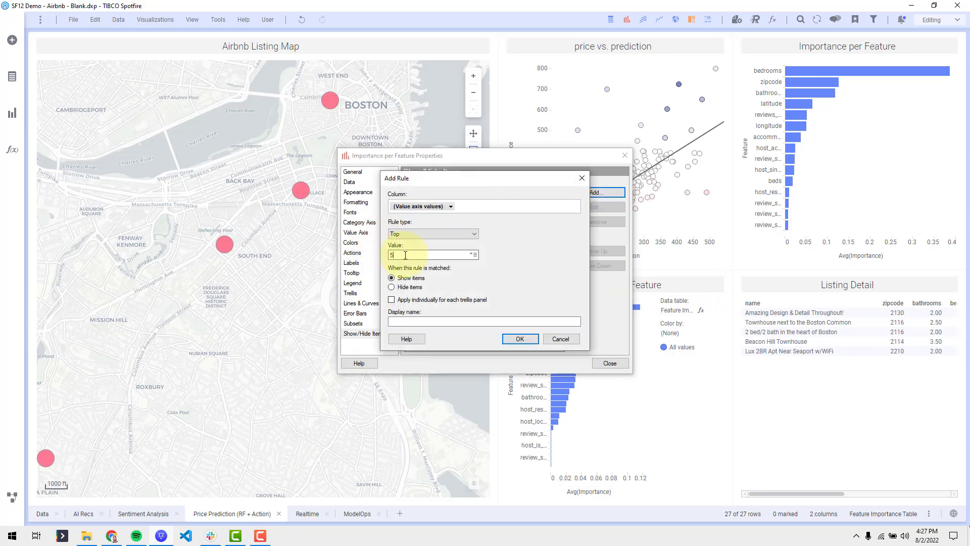
{"action": "type", "text": "15"}
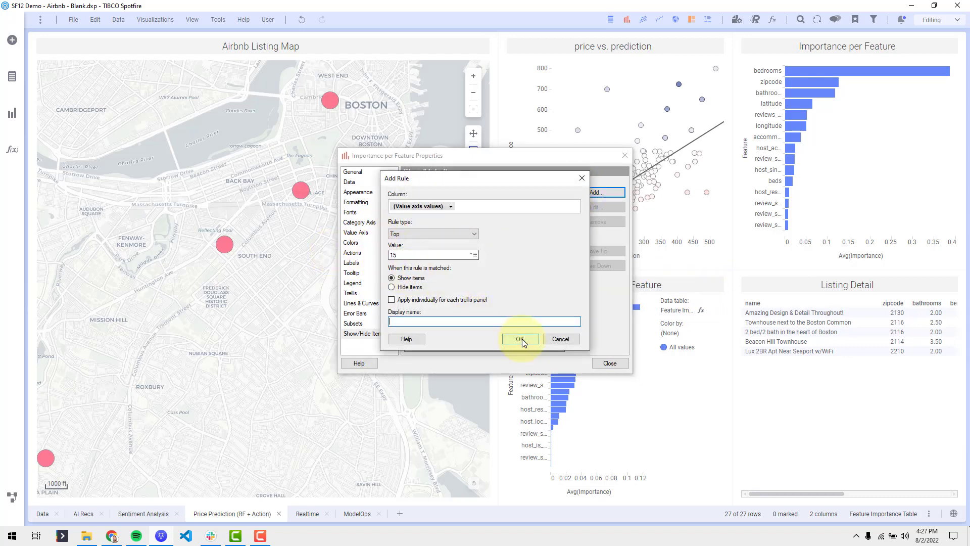
{"action": "left_click", "coordinate": [520, 338]}
{"action": "left_click", "coordinate": [609, 363]}
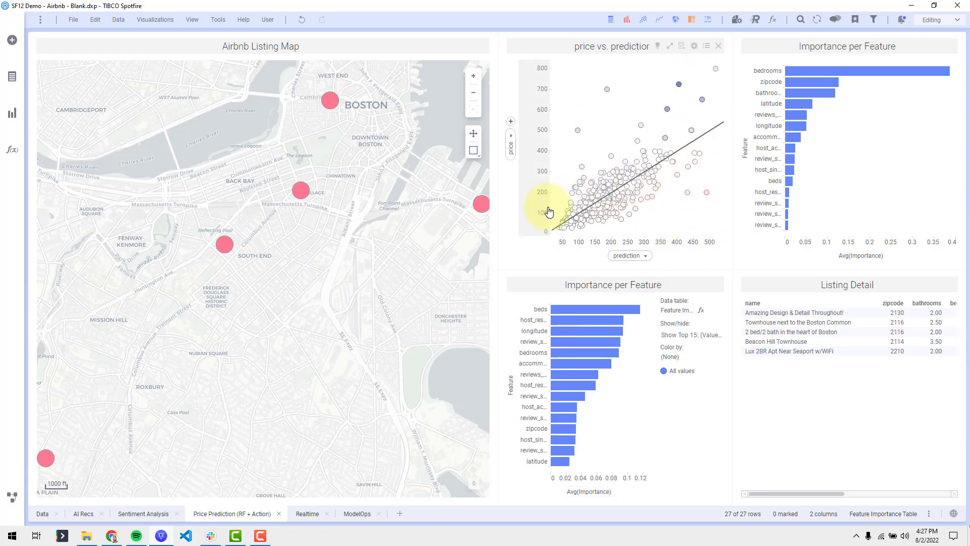
Mark the cluster of listings with the lowest price and prediction in the price vs. prediction plot.
{"action": "mouse_move", "coordinate": [558, 217]}
{"action": "left_mouse_down"}
{"action": "mouse_move", "coordinate": [545, 232]}
{"action": "mouse_move", "coordinate": [566, 220]}
{"action": "left_mouse_up"}
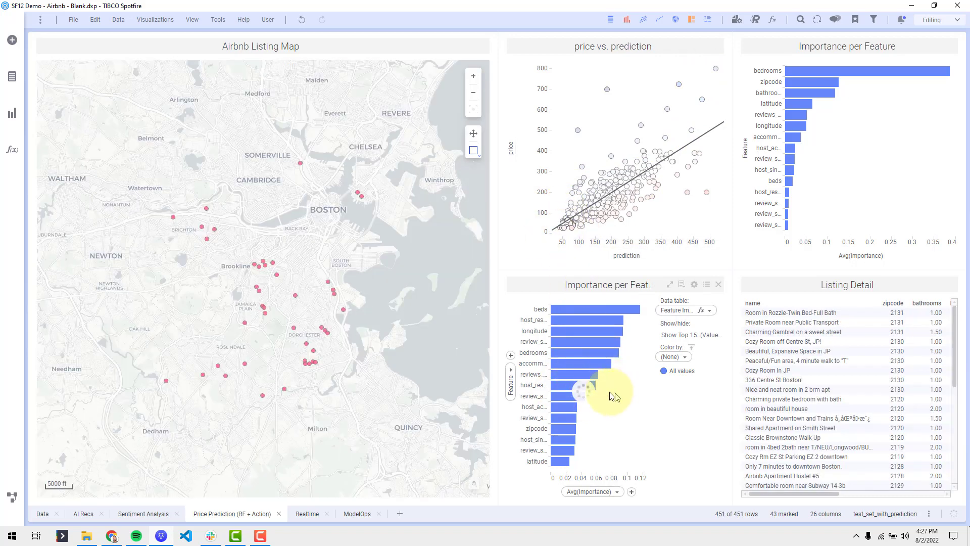
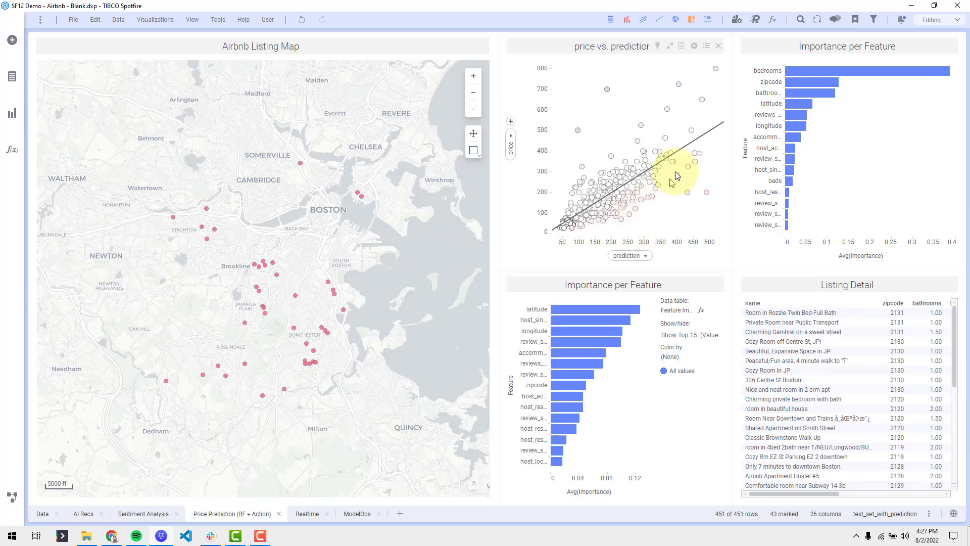
Mark different groups of higher-priced listings in the price vs. prediction plot to compare their feature importance, and clear the marking.
{"action": "mouse_move", "coordinate": [640, 127]}
{"action": "left_mouse_down"}
{"action": "mouse_move", "coordinate": [753, 32]}
{"action": "mouse_move", "coordinate": [732, 39]}
{"action": "left_mouse_up"}
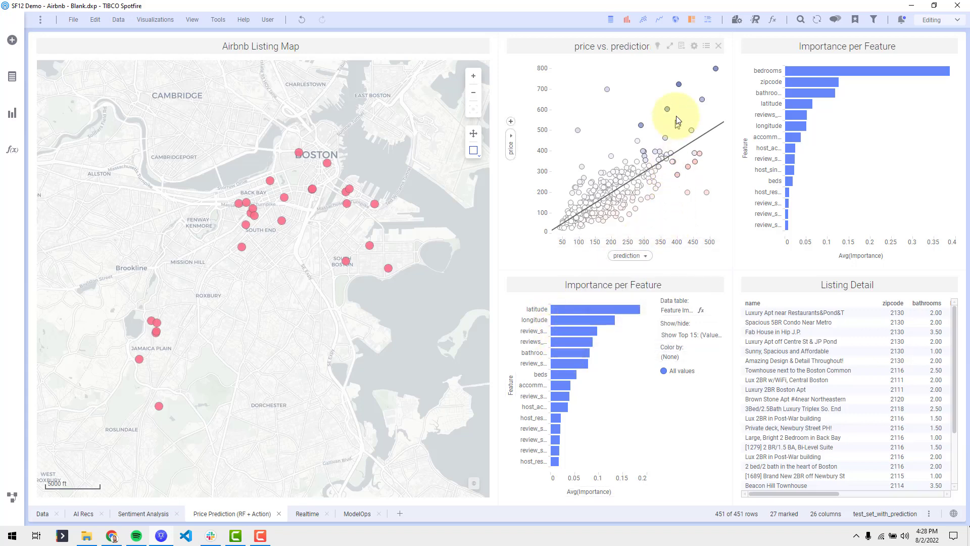
{"action": "mouse_move", "coordinate": [674, 71]}
{"action": "left_mouse_down"}
{"action": "mouse_move", "coordinate": [675, 127]}
{"action": "mouse_move", "coordinate": [704, 86]}
{"action": "mouse_move", "coordinate": [684, 74]}
{"action": "left_mouse_up"}
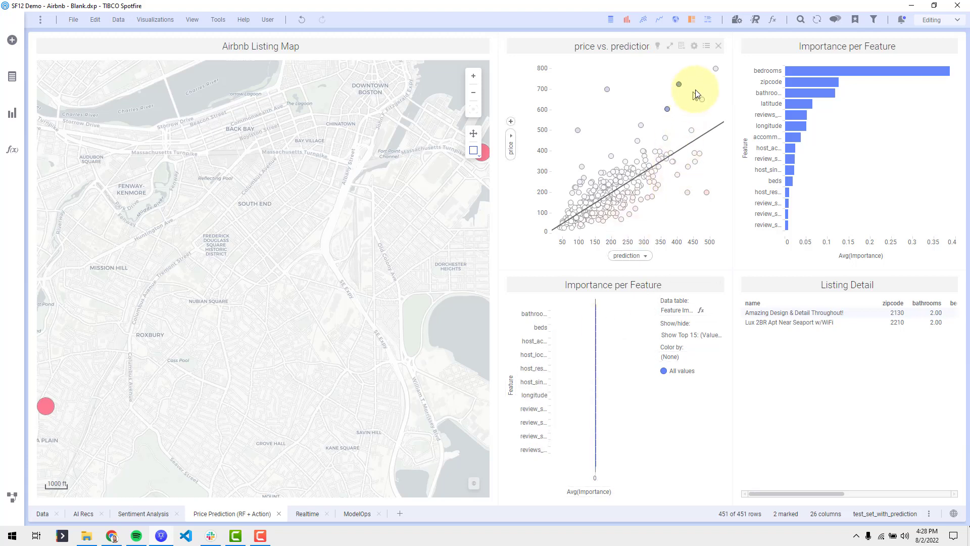
{"action": "mouse_move", "coordinate": [649, 83]}
{"action": "left_mouse_down"}
{"action": "mouse_move", "coordinate": [708, 169]}
{"action": "mouse_move", "coordinate": [709, 94]}
{"action": "left_mouse_up"}
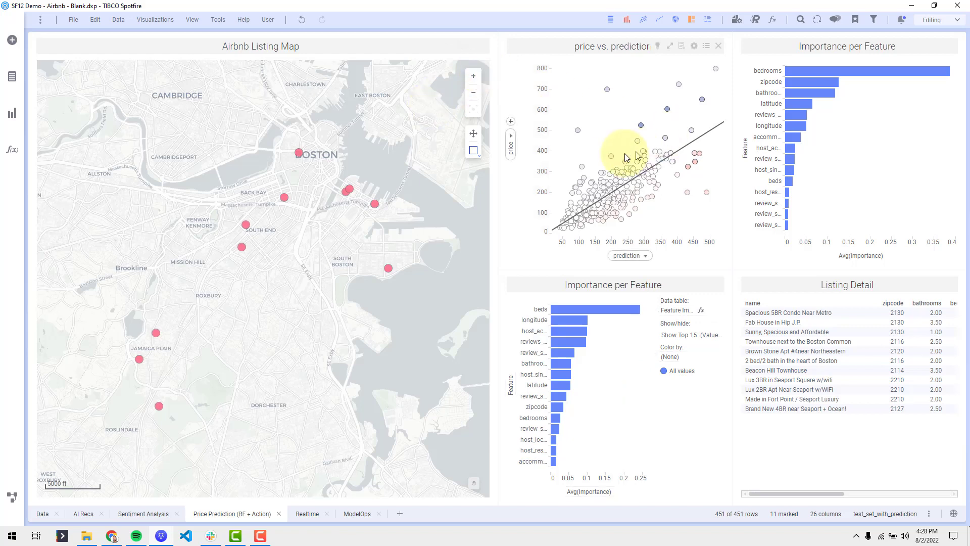
{"action": "left_click", "coordinate": [597, 154]}
Rearrange the page so the price vs. prediction plot and both importance charts sit side by side above a widened Listing Detail table.
{"action": "left_click_drag", "start_coordinate": [605, 287], "coordinate": [931, 121]}
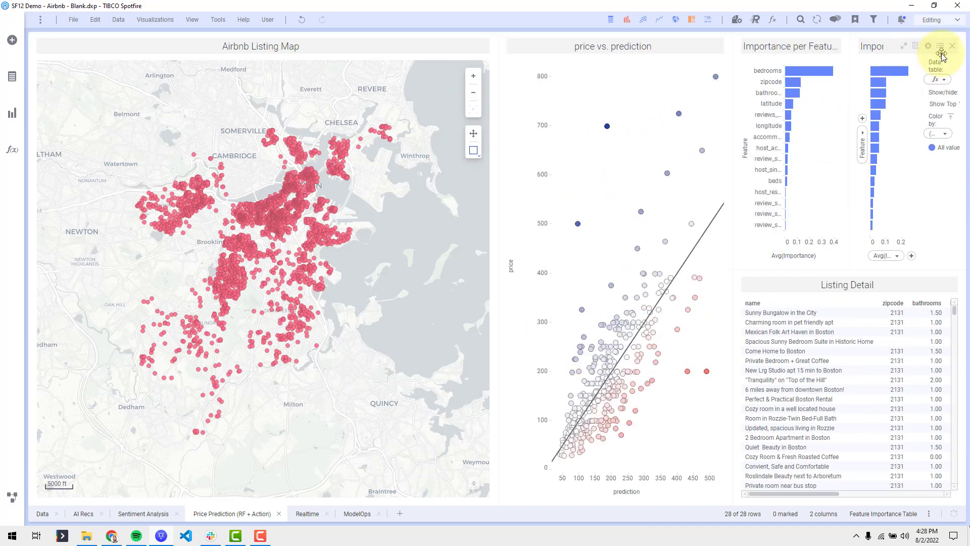
{"action": "left_click_drag", "start_coordinate": [627, 43], "coordinate": [746, 117]}
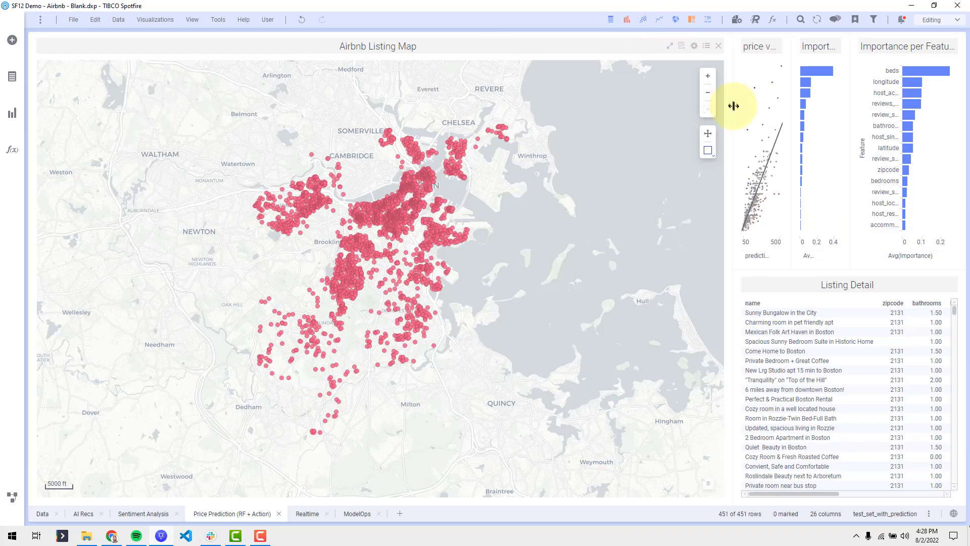
{"action": "left_click_drag", "start_coordinate": [732, 110], "coordinate": [478, 123]}
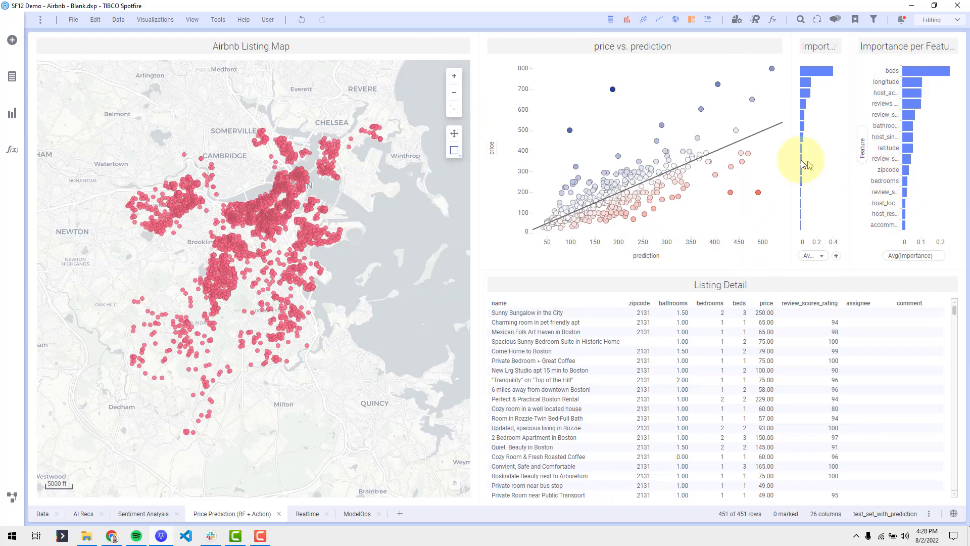
{"action": "left_click_drag", "start_coordinate": [790, 157], "coordinate": [741, 156]}
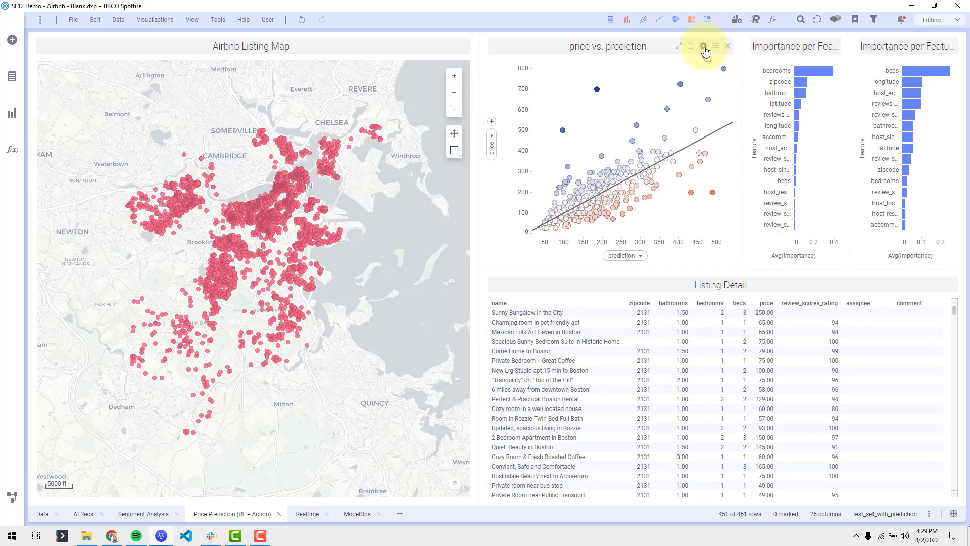
Open the existing DS_Write_to_AWS action for editing from the price vs. prediction plot's action properties.
{"action": "left_click", "coordinate": [703, 48]}
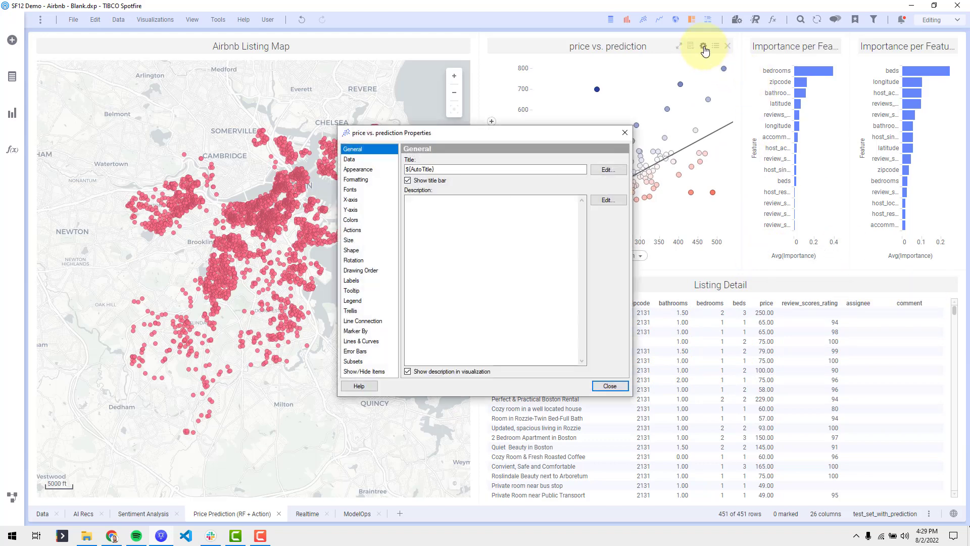
{"action": "left_click", "coordinate": [368, 231]}
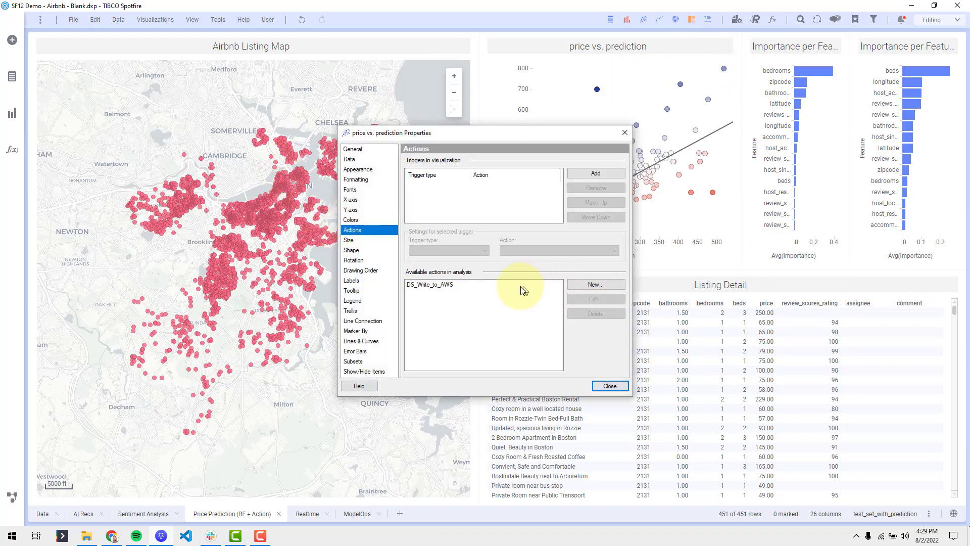
{"action": "left_click", "coordinate": [513, 284]}
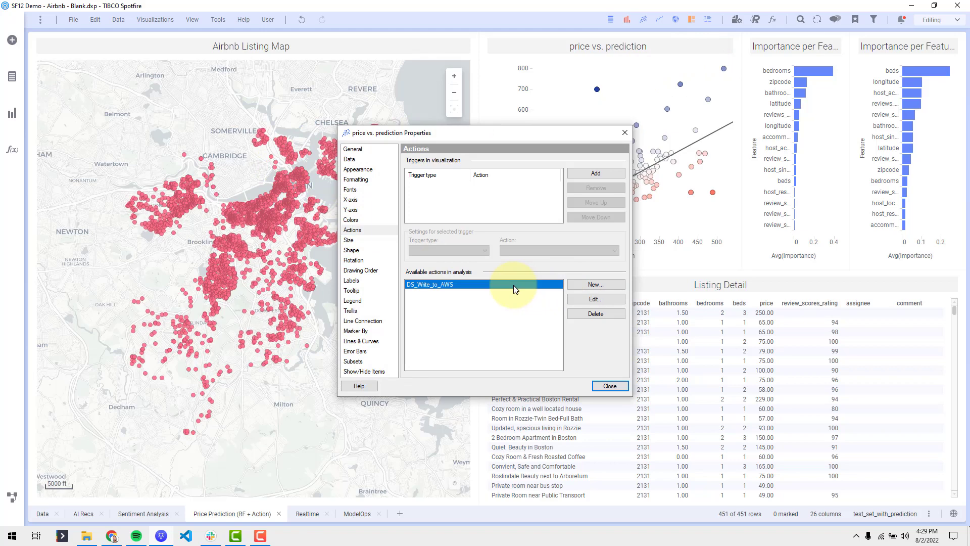
{"action": "left_click", "coordinate": [579, 298]}
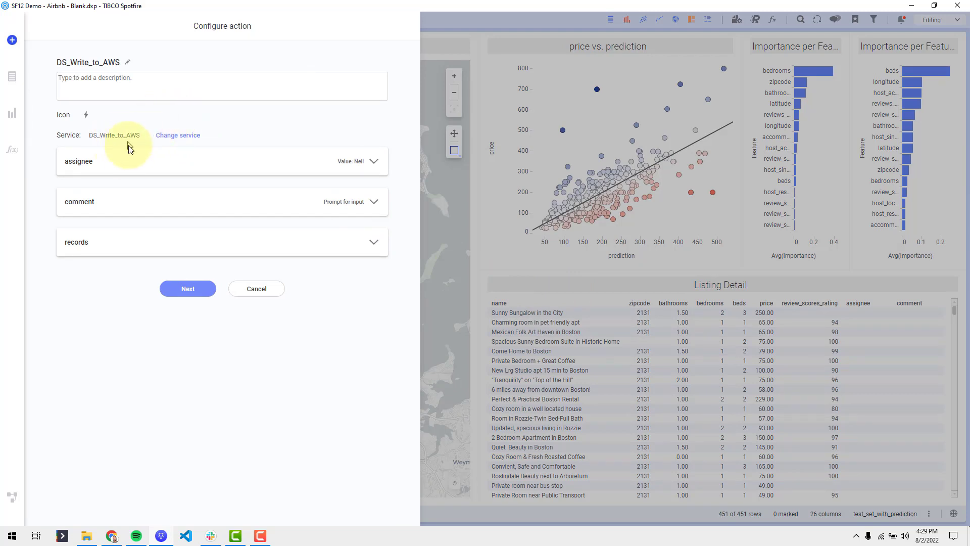
Review how the action's assignee and comment parameters are configured.
{"action": "left_click", "coordinate": [152, 158]}
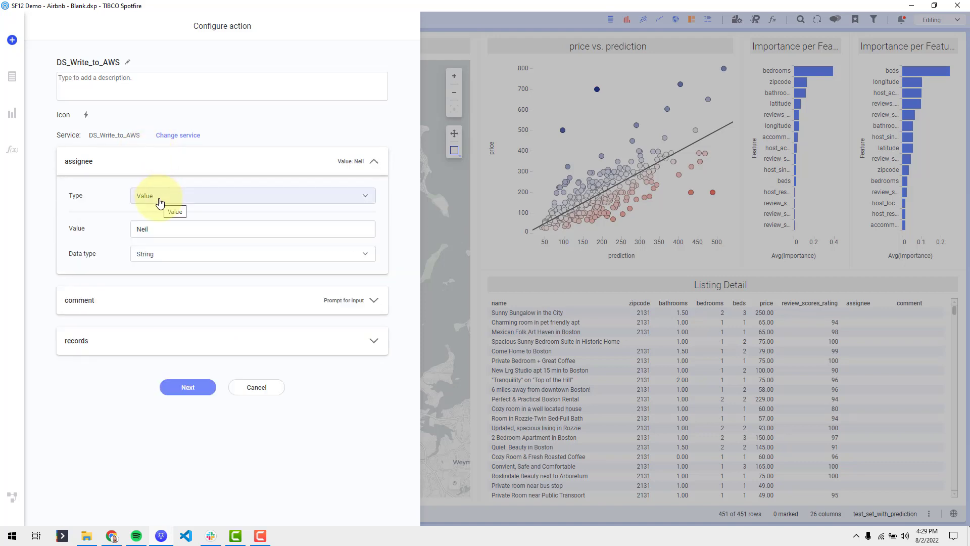
{"action": "left_click", "coordinate": [159, 230]}
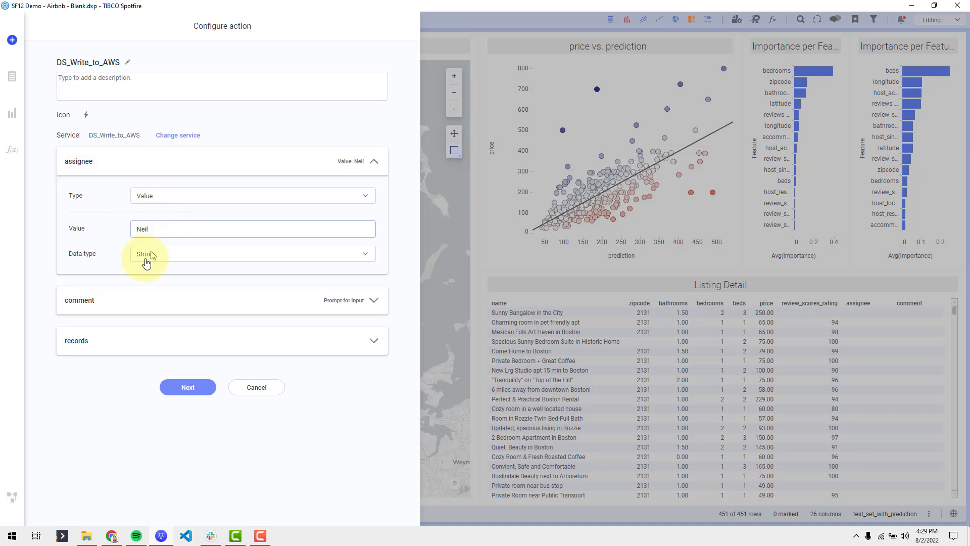
{"action": "left_click", "coordinate": [141, 302]}
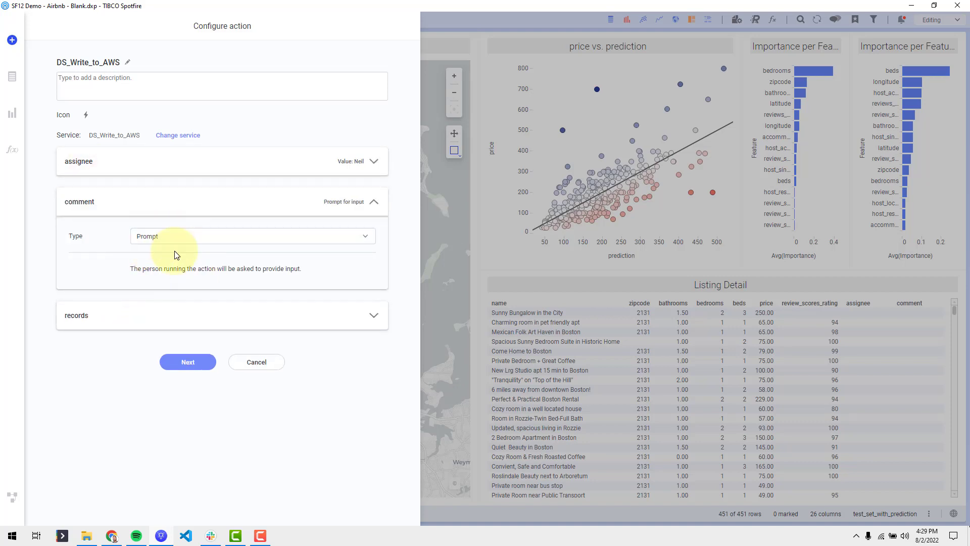
Set the action's records input to the test_set_with_prediction data table, with First as the aggregation for id.
{"action": "left_click", "coordinate": [168, 315]}
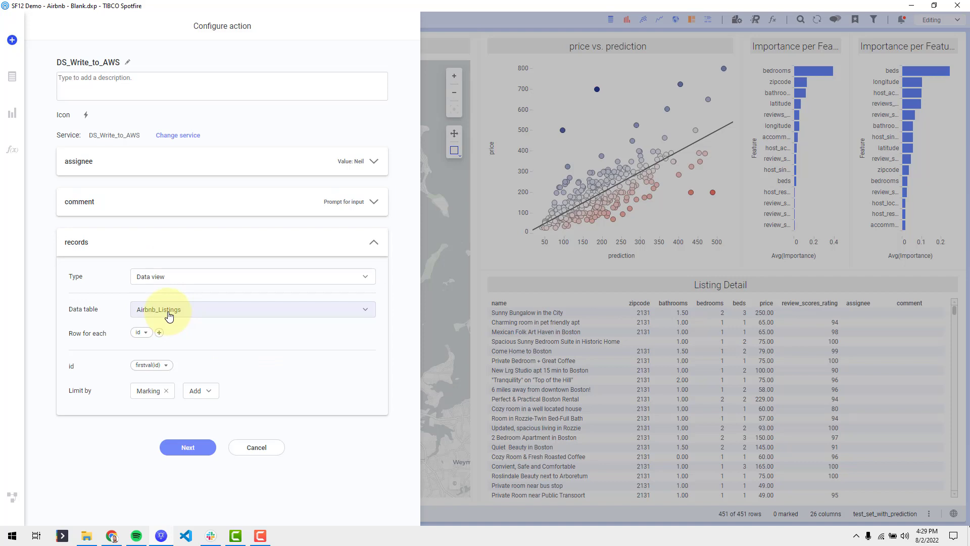
{"action": "left_click", "coordinate": [169, 316]}
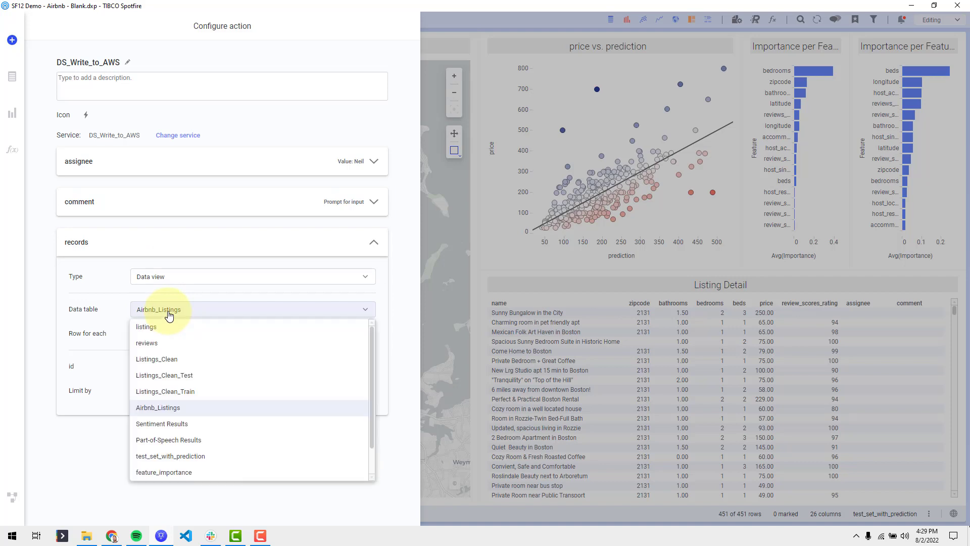
{"action": "left_click", "coordinate": [190, 456]}
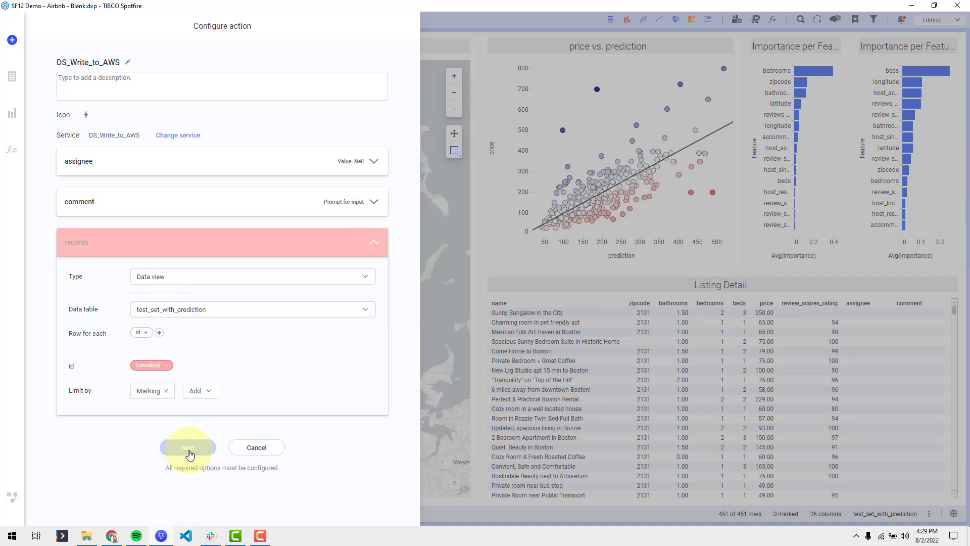
{"action": "left_click", "coordinate": [141, 333]}
{"action": "left_click", "coordinate": [110, 357]}
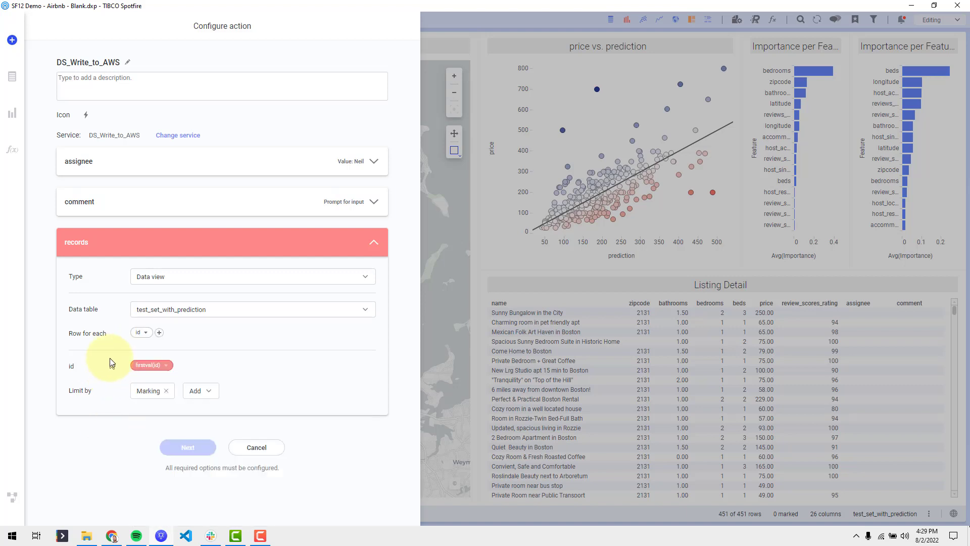
{"action": "left_click", "coordinate": [162, 364]}
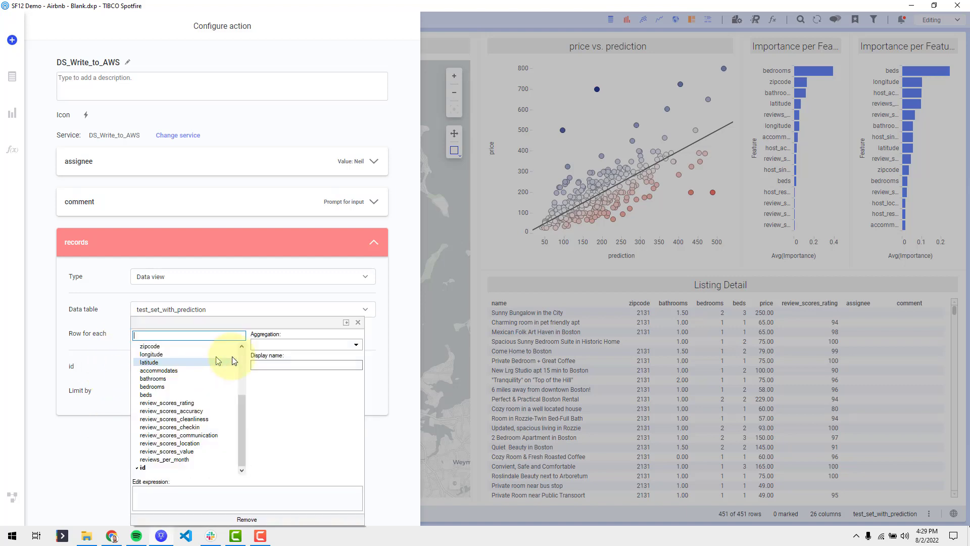
{"action": "left_click", "coordinate": [277, 345]}
{"action": "scroll", "coordinate": [282, 394], "scroll_direction": "down", "scroll_amount": 4}
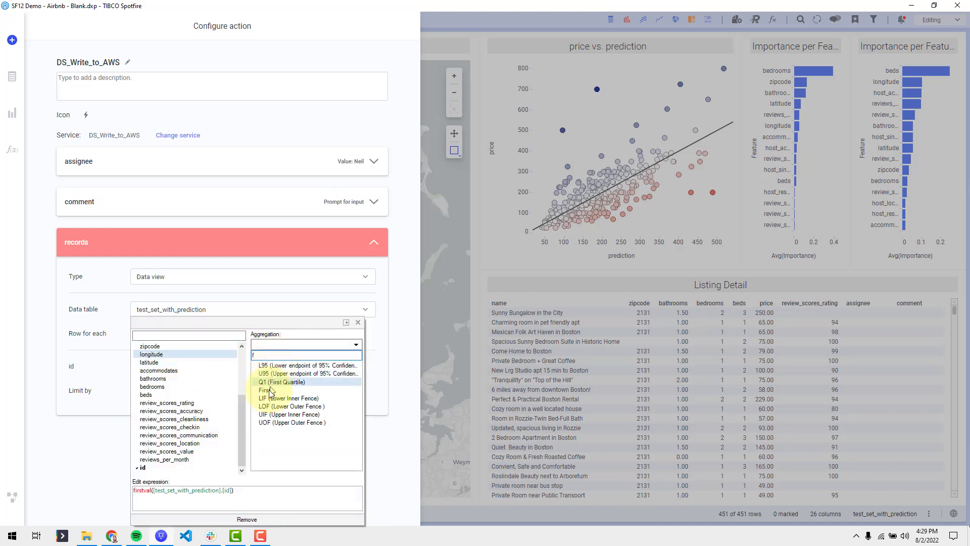
{"action": "left_click", "coordinate": [268, 393]}
{"action": "left_click", "coordinate": [111, 363]}
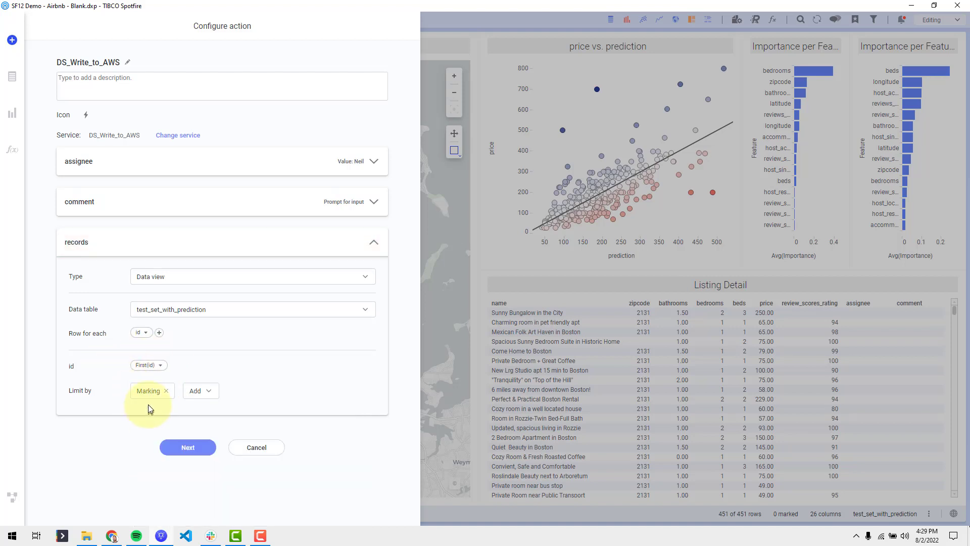
Look at the available action icons, review the action configuration and save it.
{"action": "left_click", "coordinate": [85, 114]}
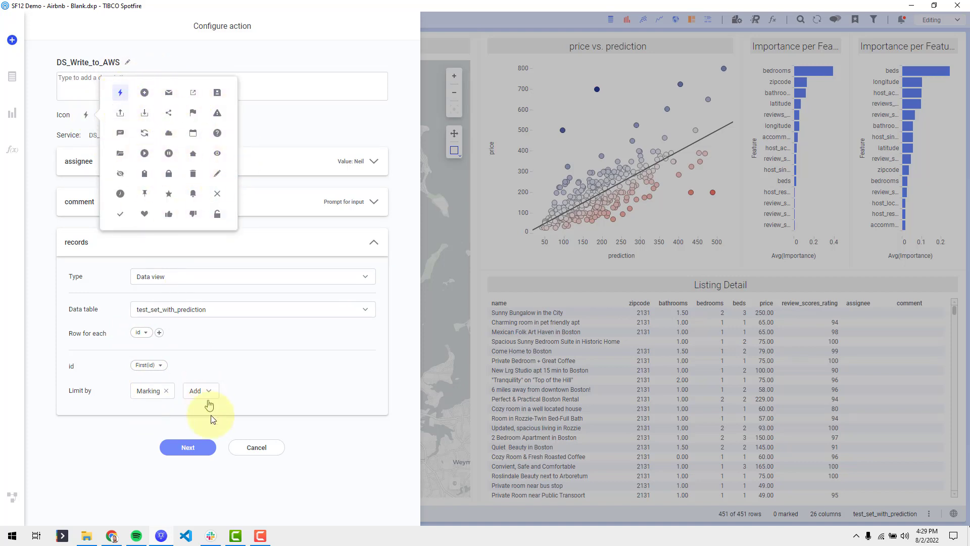
{"action": "left_click", "coordinate": [204, 452]}
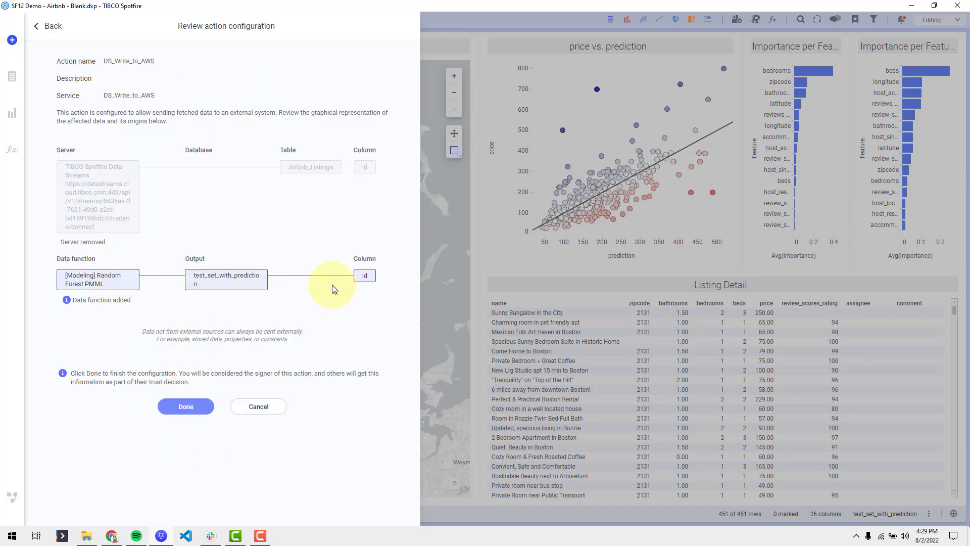
{"action": "left_click", "coordinate": [194, 408]}
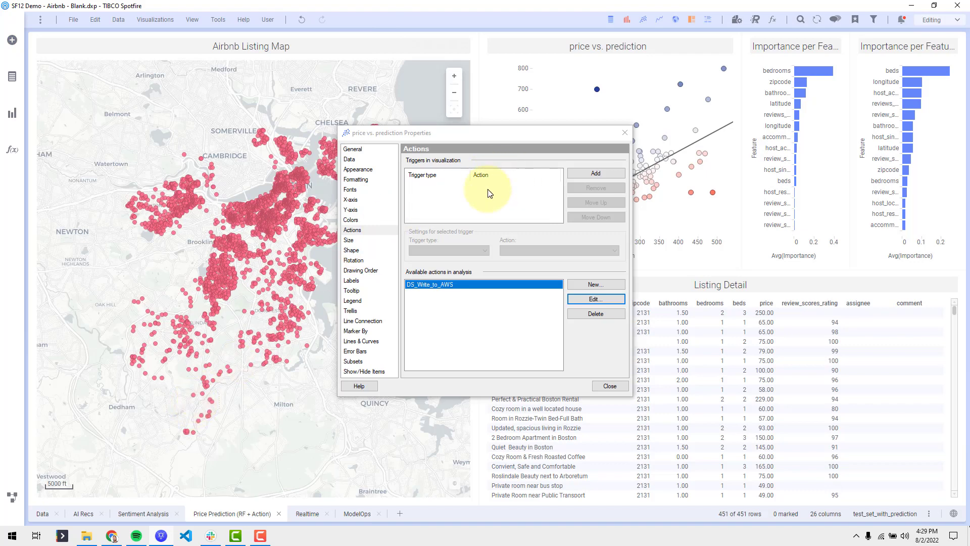
Add a floating button trigger to the price vs. prediction plot that runs the DS_Write_to_AWS action.
{"action": "left_click", "coordinate": [586, 173]}
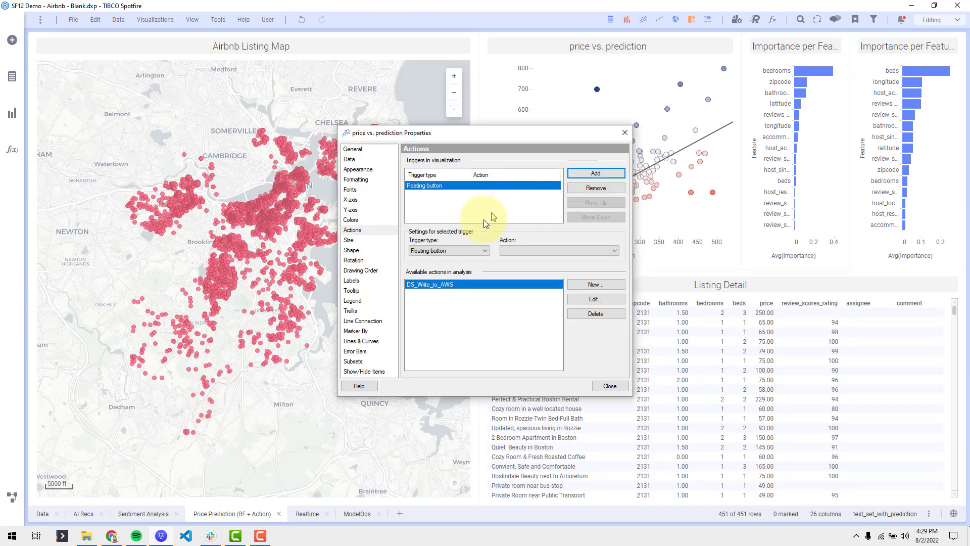
{"action": "left_click", "coordinate": [472, 250]}
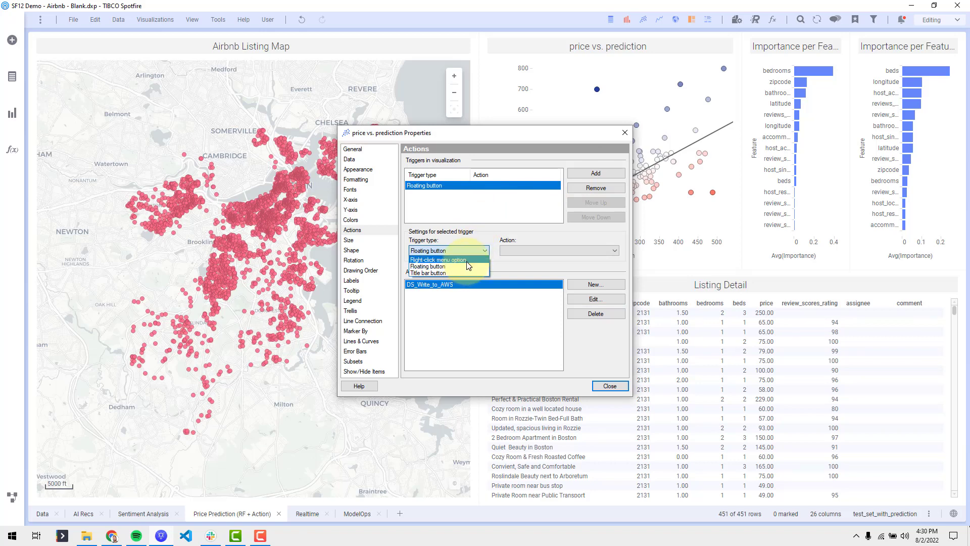
{"action": "left_click", "coordinate": [505, 254]}
{"action": "left_click", "coordinate": [509, 251]}
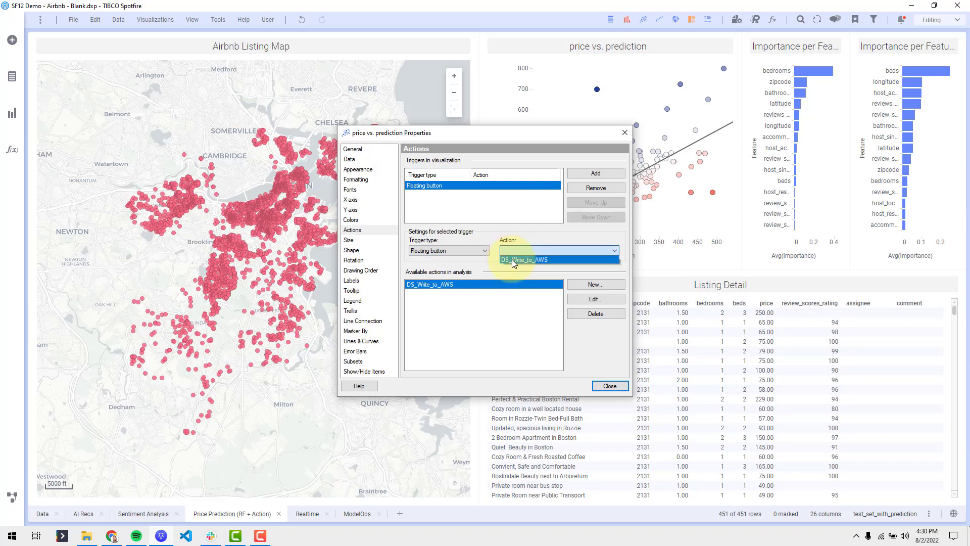
{"action": "left_click", "coordinate": [512, 259]}
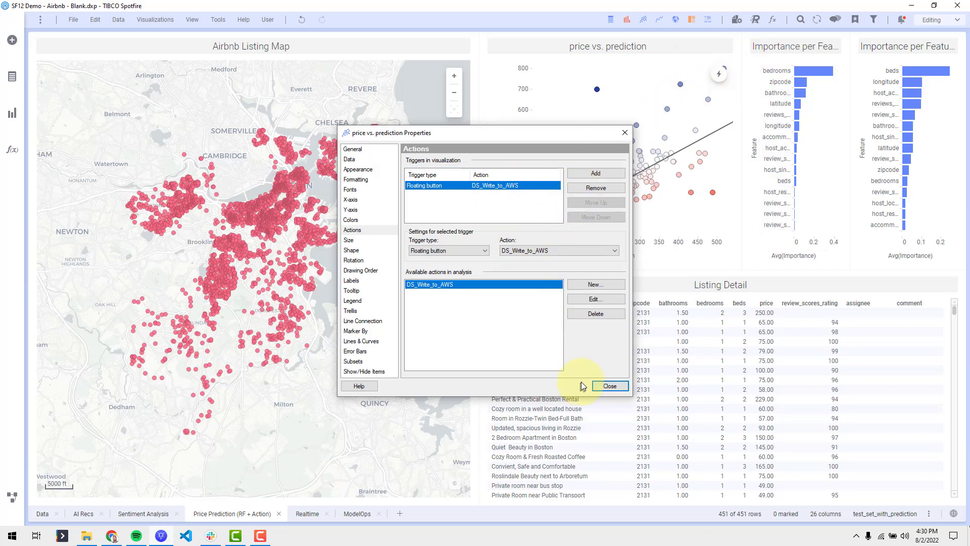
{"action": "left_click", "coordinate": [601, 385]}
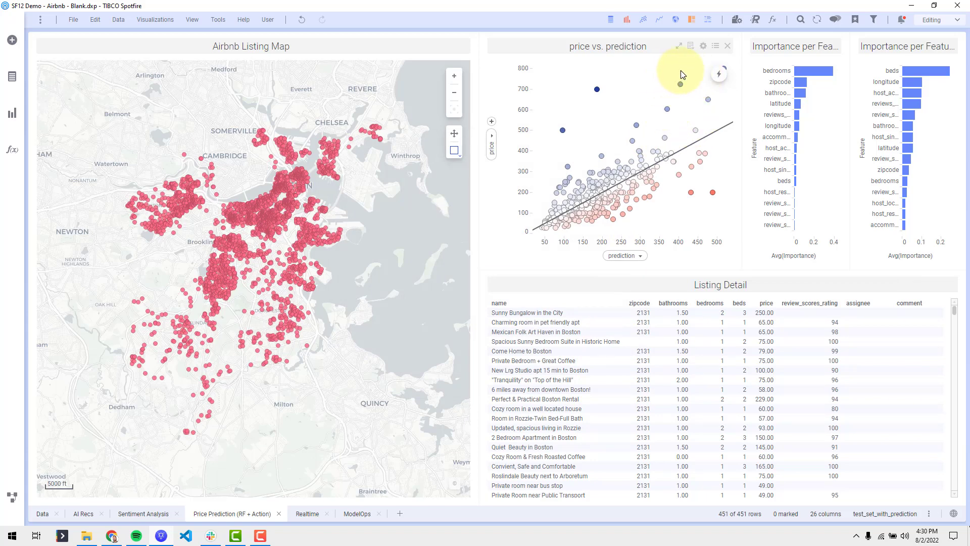
Mark the highest-priced listings in the price vs. prediction plot and approve DS_Write_to_AWS for them with the comment "These are overpriced Airbnb's".
{"action": "mouse_move", "coordinate": [680, 74]}
{"action": "left_mouse_down"}
{"action": "mouse_move", "coordinate": [633, 97]}
{"action": "mouse_move", "coordinate": [688, 124]}
{"action": "mouse_move", "coordinate": [721, 87]}
{"action": "mouse_move", "coordinate": [727, 50]}
{"action": "left_mouse_up"}
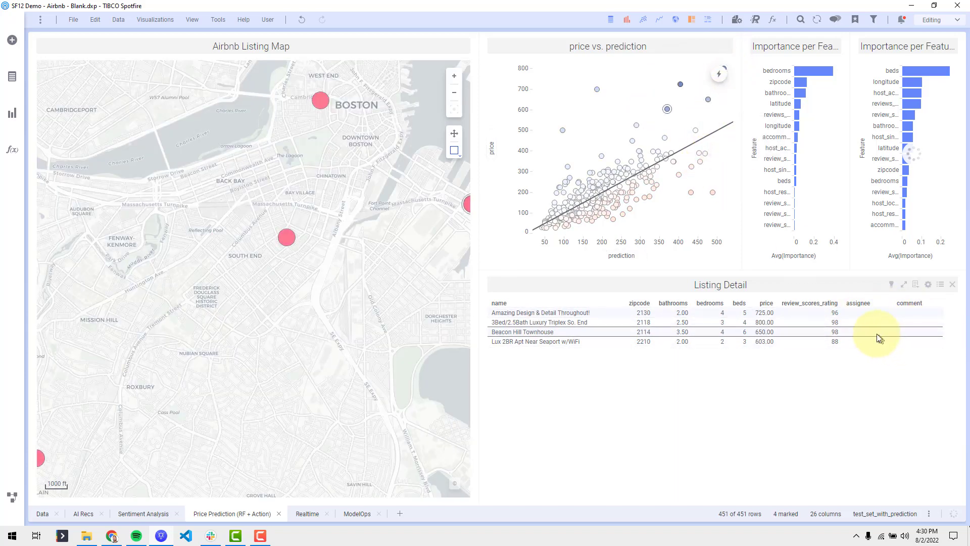
{"action": "left_click", "coordinate": [724, 76]}
{"action": "type", "text": "These are overpriced Airbnb's"}
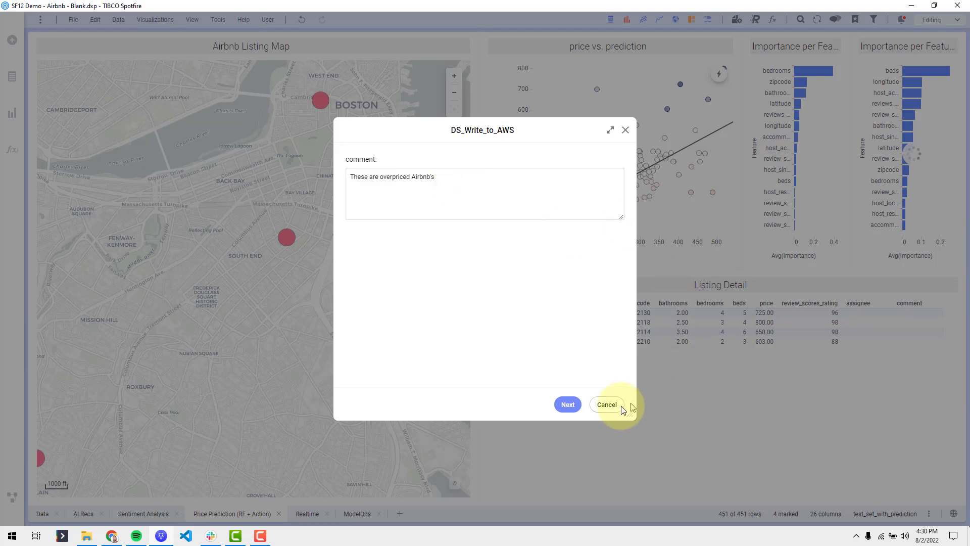
{"action": "left_click", "coordinate": [567, 404]}
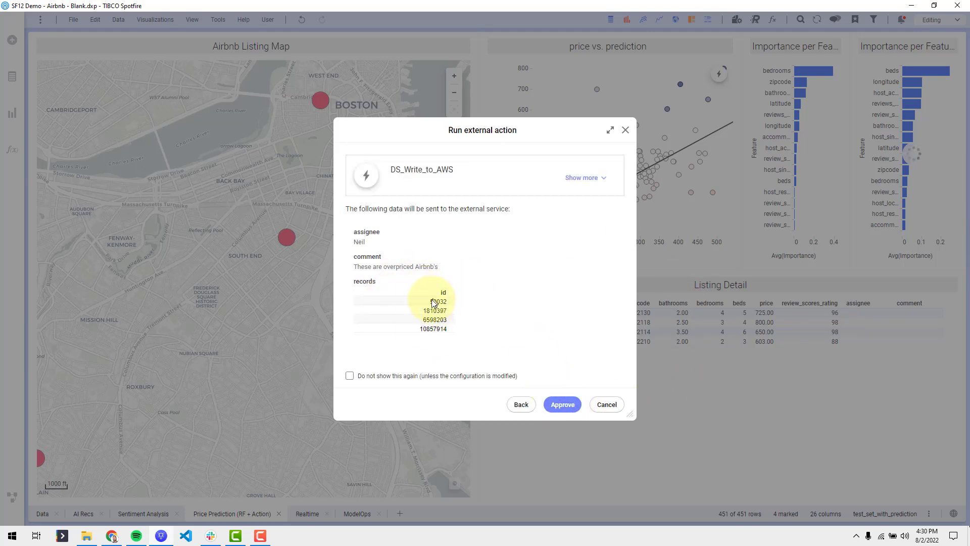
{"action": "left_click", "coordinate": [562, 405]}
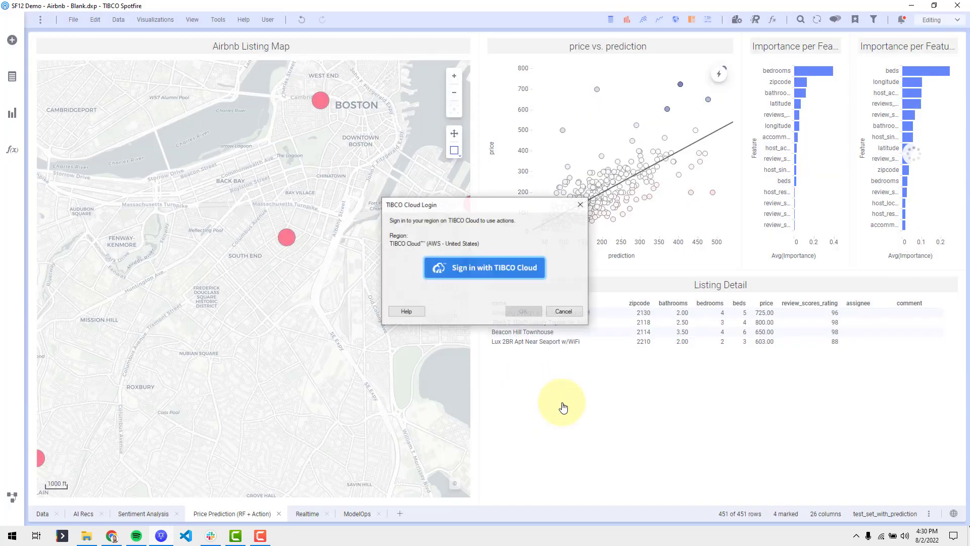
Sign in to TIBCO Cloud and authorize TIBCO Spotfire Analyst to access TIBCO Cloud Integration.
{"action": "left_click", "coordinate": [473, 277]}
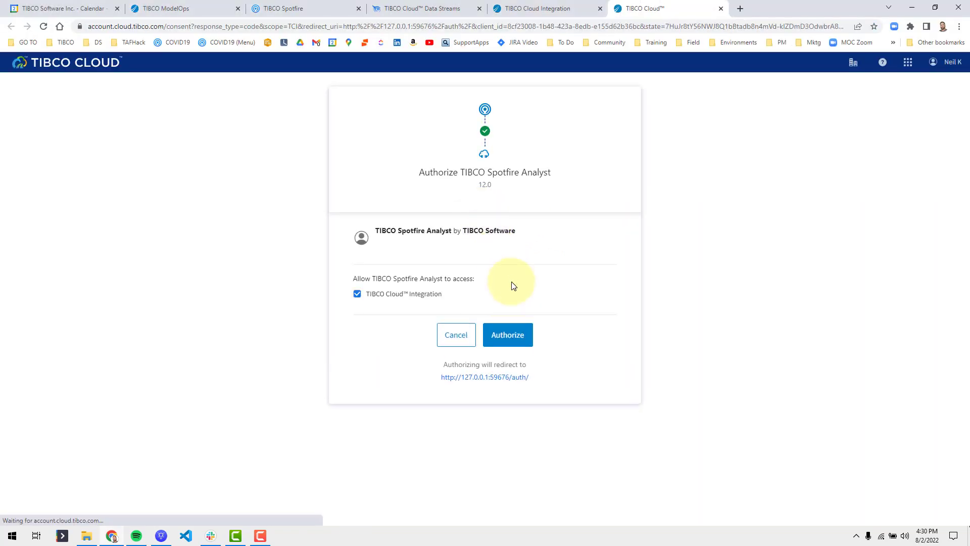
{"action": "left_click", "coordinate": [520, 335]}
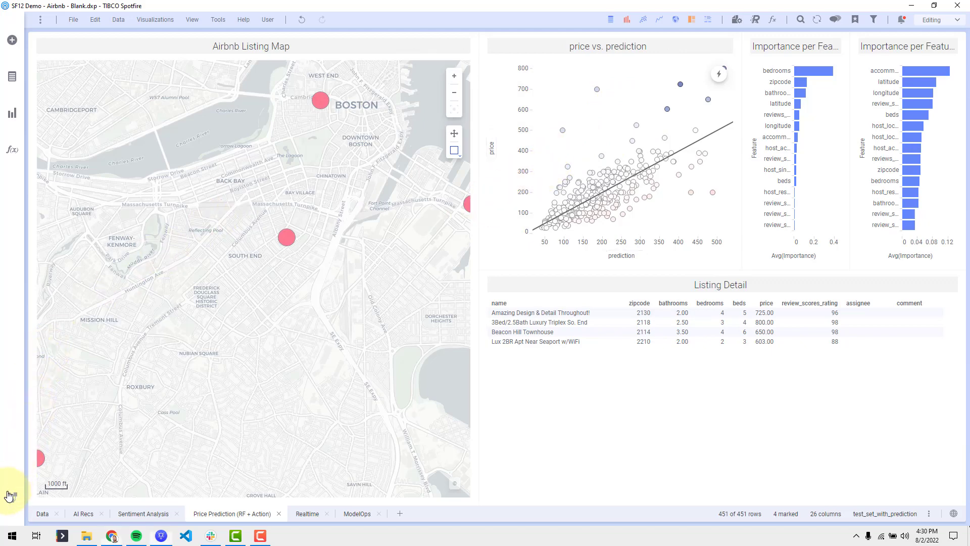
Open the listings table in the data canvas and review the views of its investigate (Amazon Redshift) connection without changing them.
{"action": "left_click", "coordinate": [11, 496]}
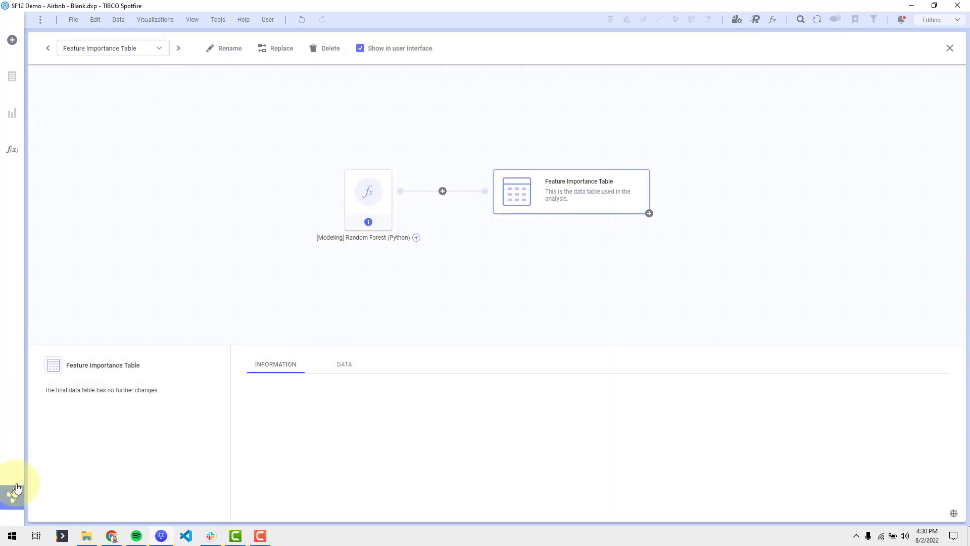
{"action": "left_click", "coordinate": [149, 48]}
{"action": "scroll", "coordinate": [127, 103], "scroll_direction": "up", "scroll_amount": 5}
{"action": "left_click", "coordinate": [119, 93]}
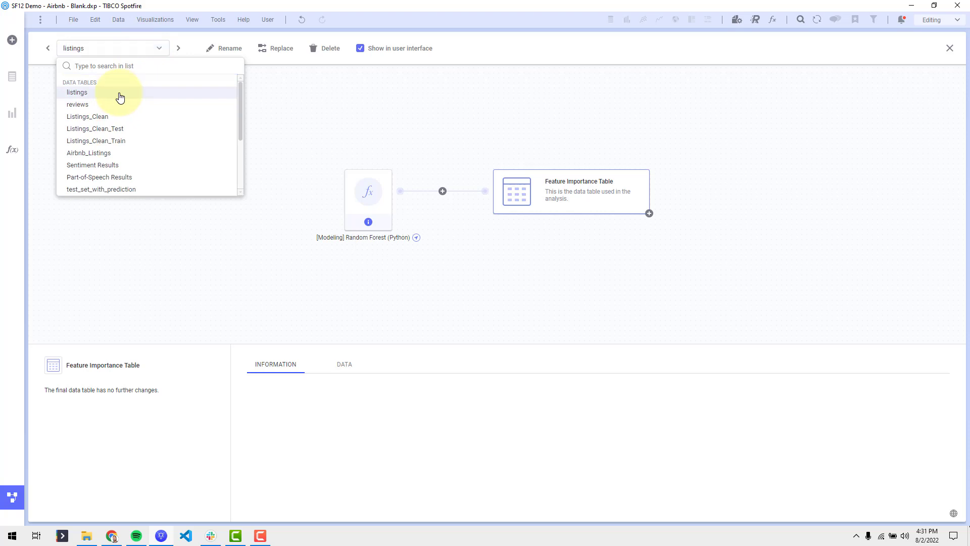
{"action": "left_click", "coordinate": [112, 51]}
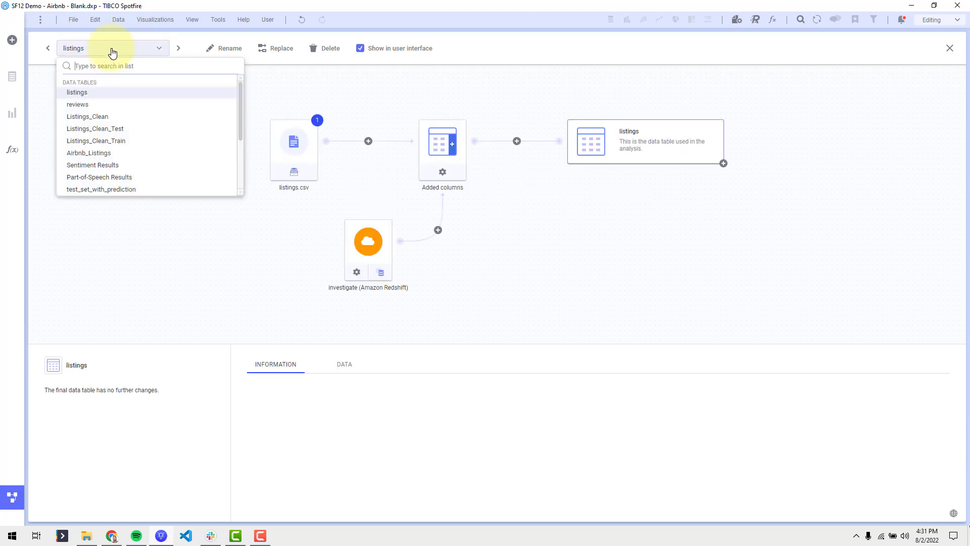
{"action": "left_click", "coordinate": [326, 260]}
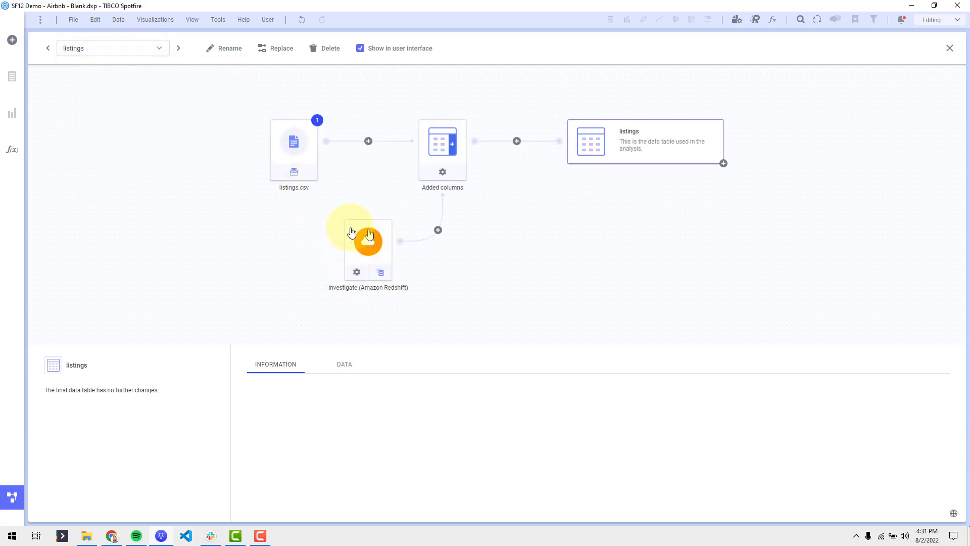
{"action": "left_click", "coordinate": [374, 274]}
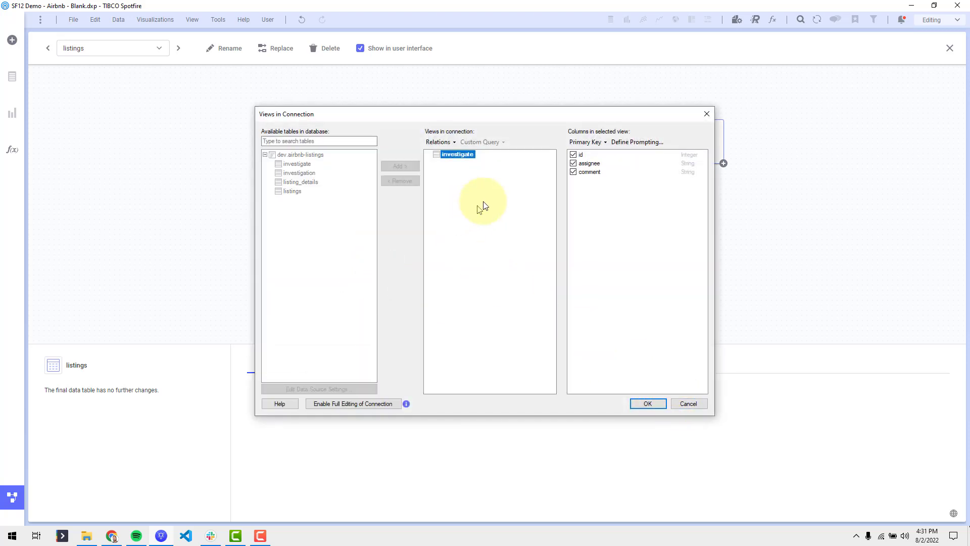
{"action": "left_click", "coordinate": [688, 404]}
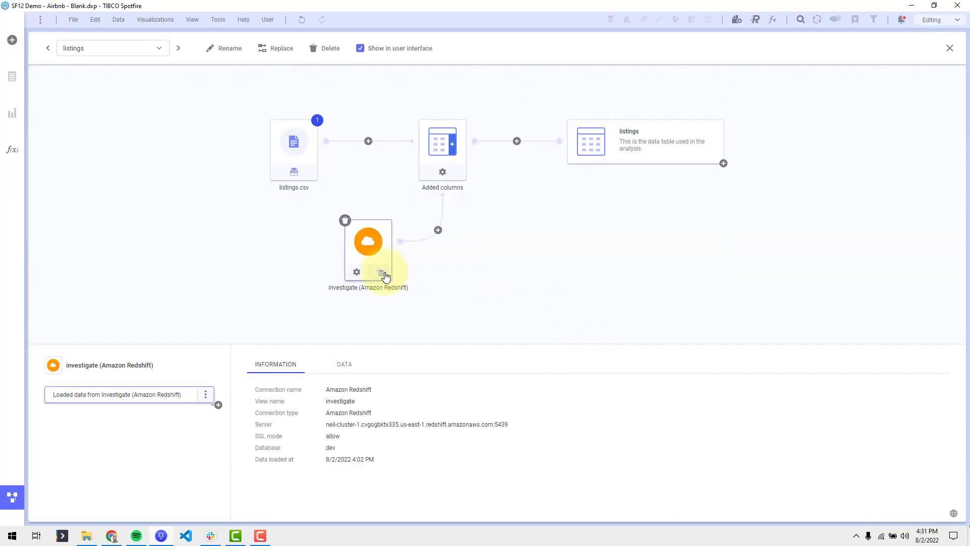
Reload the investigate (Amazon Redshift) source data, preview its rows and return to the Price Prediction page.
{"action": "left_click", "coordinate": [383, 273]}
{"action": "left_click", "coordinate": [422, 359]}
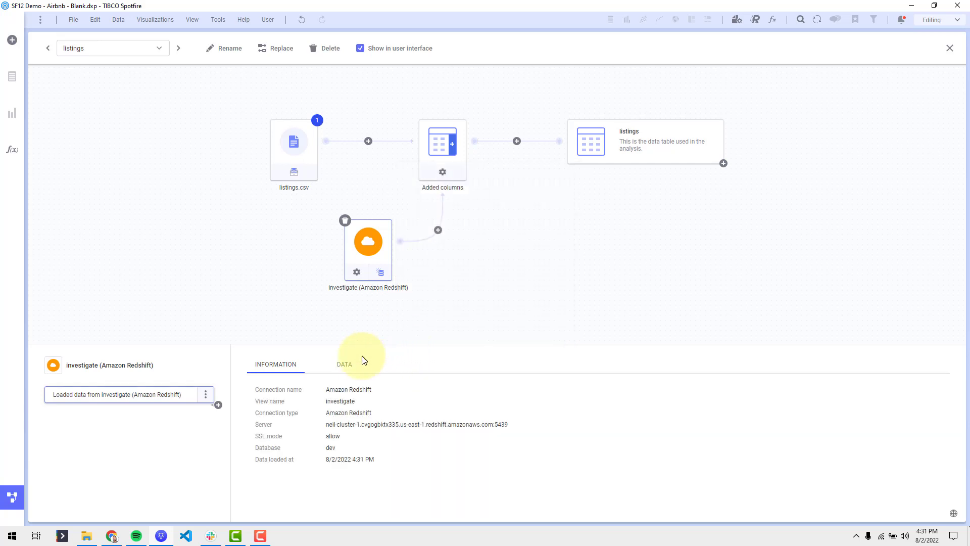
{"action": "left_click", "coordinate": [343, 366]}
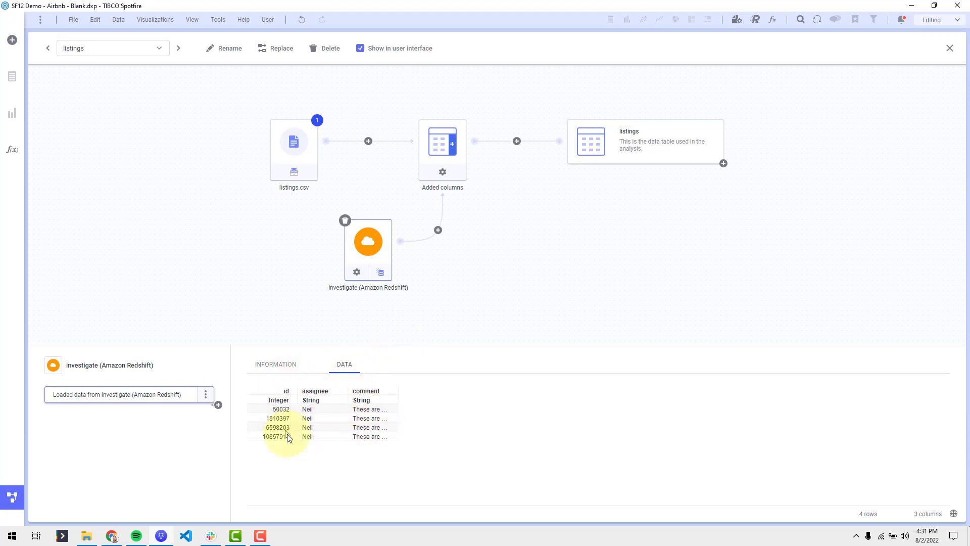
{"action": "left_click", "coordinate": [15, 501]}
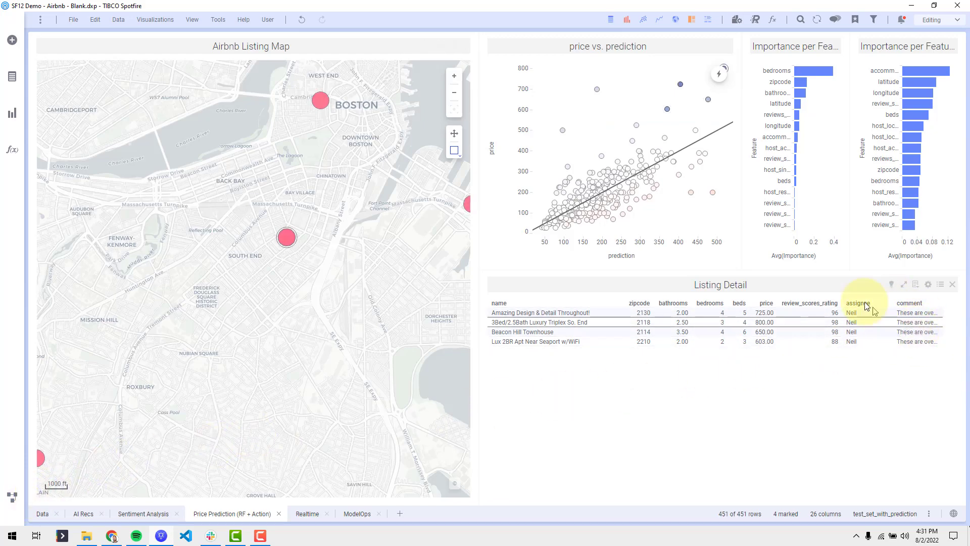
Clear the marking in the price vs. prediction plot and sort the Listing Detail table by assignee in descending order.
{"action": "left_click", "coordinate": [622, 106]}
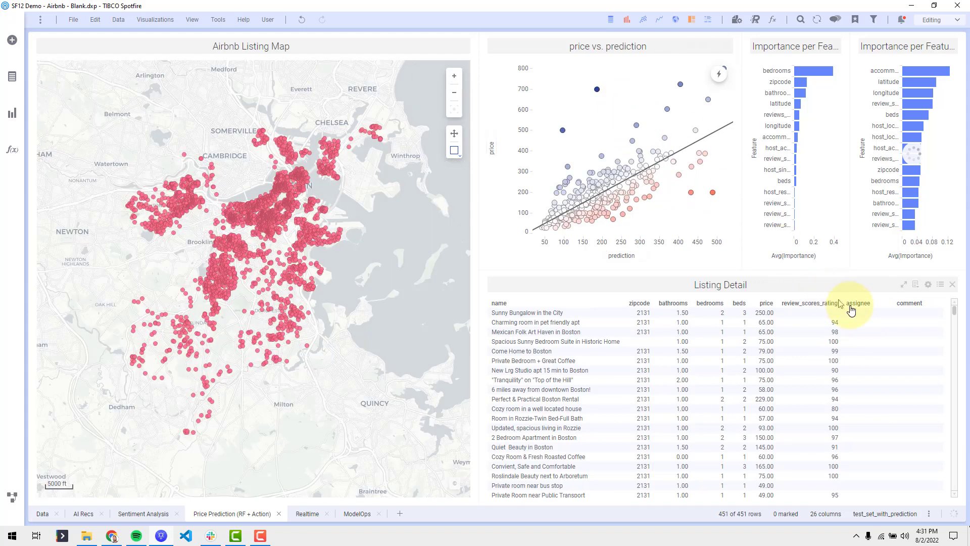
{"action": "left_click", "coordinate": [860, 305]}
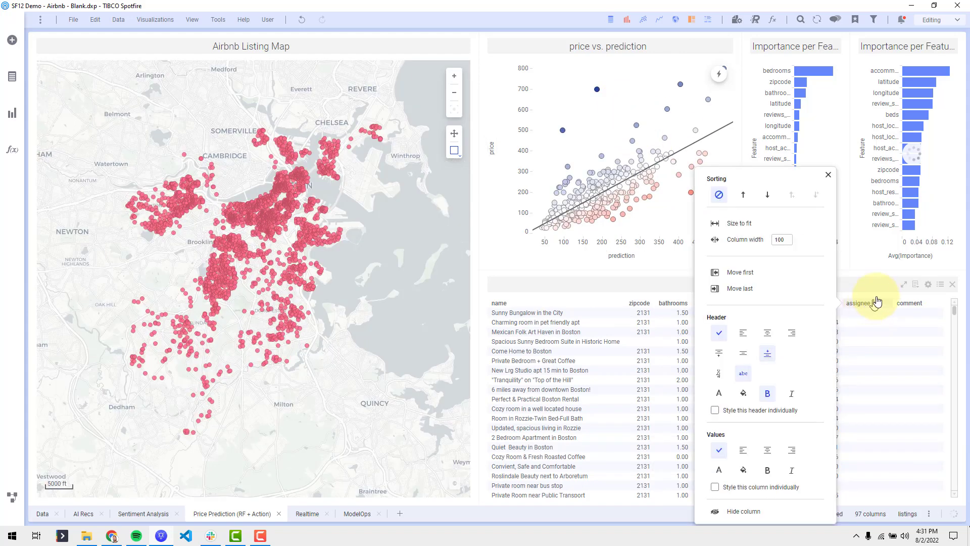
{"action": "left_click", "coordinate": [767, 195]}
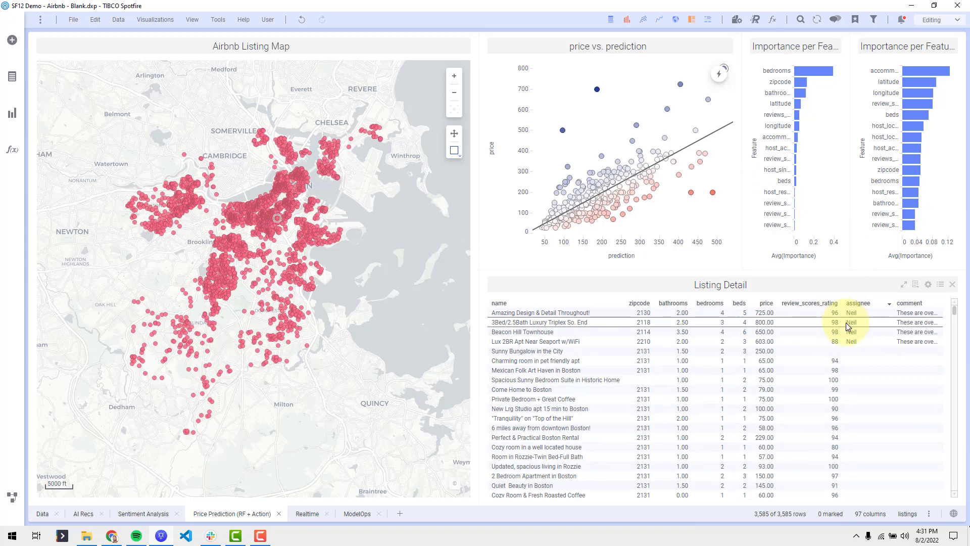
Switch to TIBCO Cloud Integration in the browser and open the Write to S3 flow of the DS_Write_to_AWS app.
{"action": "left_click", "coordinate": [116, 539]}
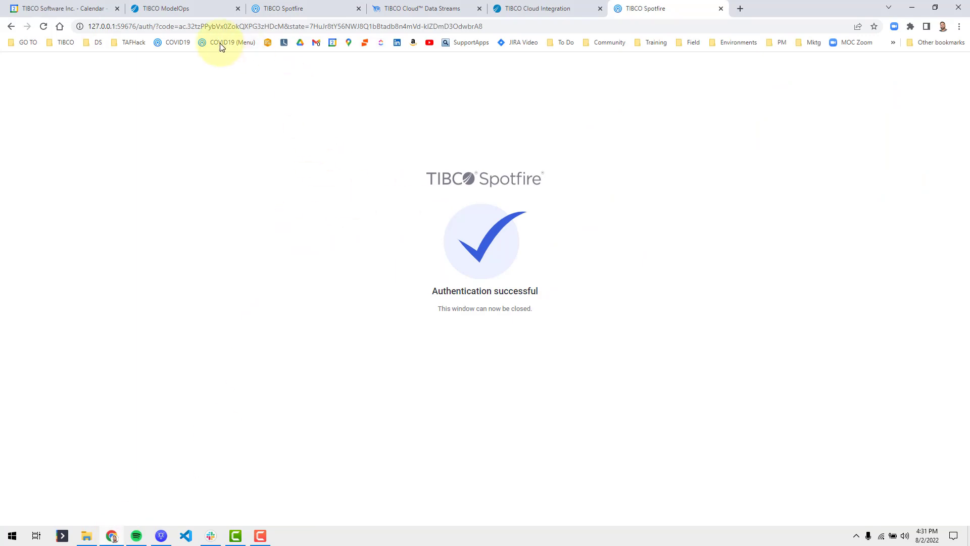
{"action": "left_click", "coordinate": [534, 4]}
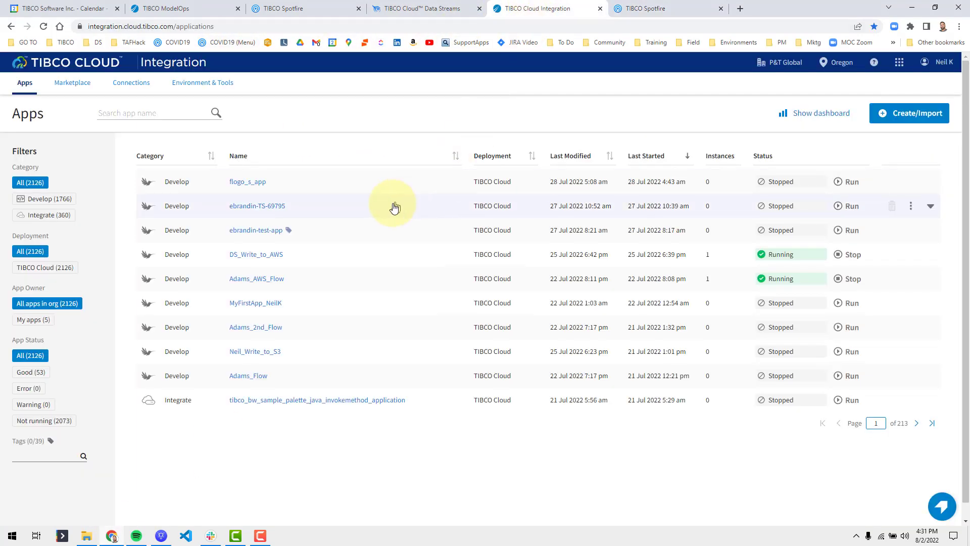
{"action": "left_click", "coordinate": [277, 261]}
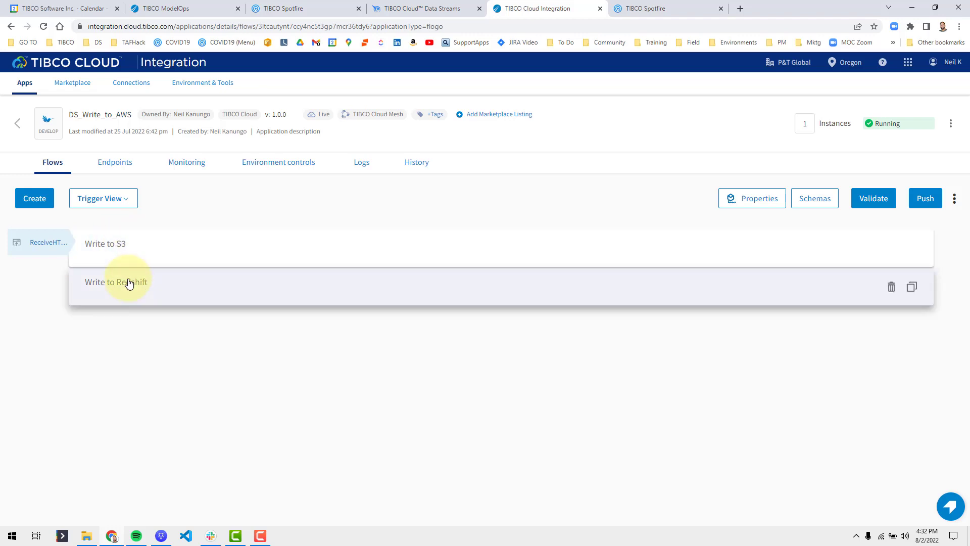
{"action": "left_click", "coordinate": [147, 257]}
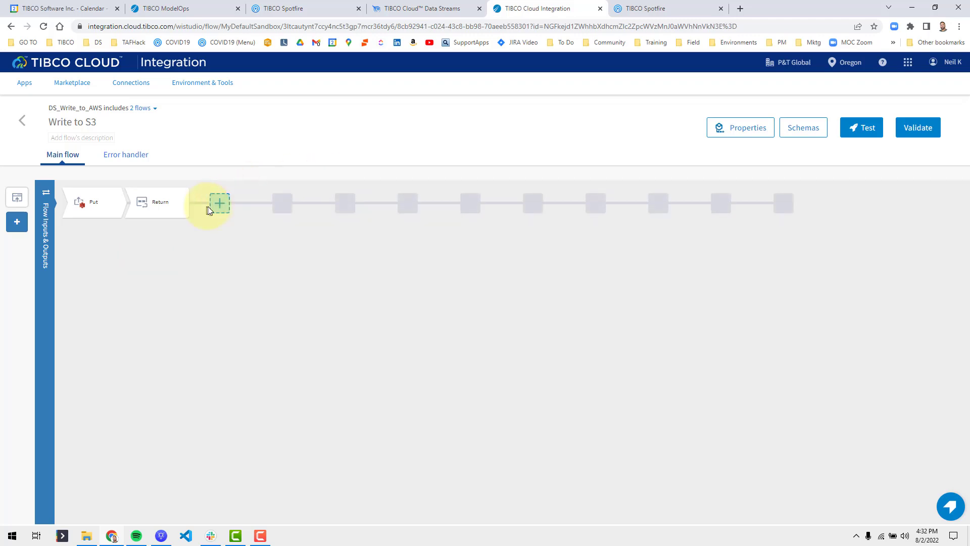
Open the activity catalog after the flow's Return activity and browse the AWSKINESIS, Adobesign and Box activities.
{"action": "left_click", "coordinate": [218, 205]}
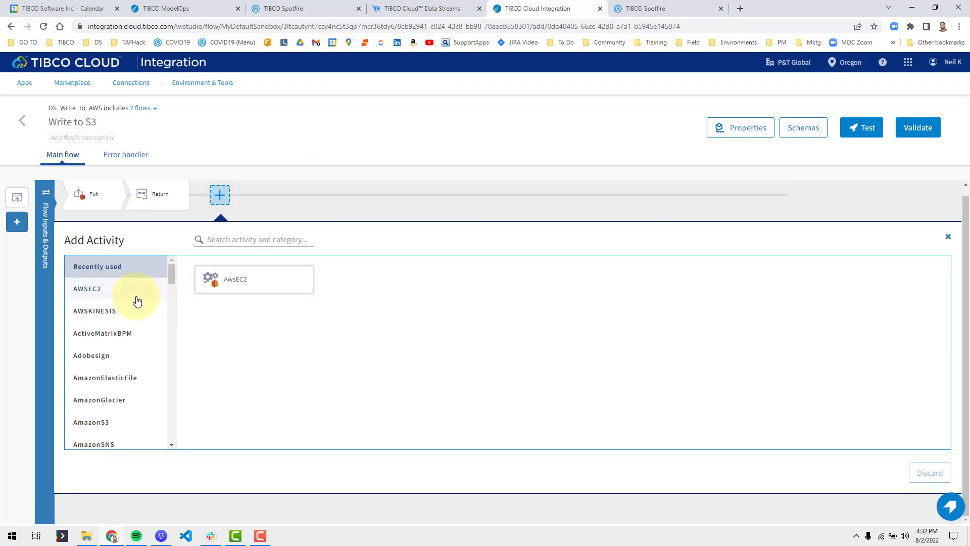
{"action": "left_click", "coordinate": [137, 316]}
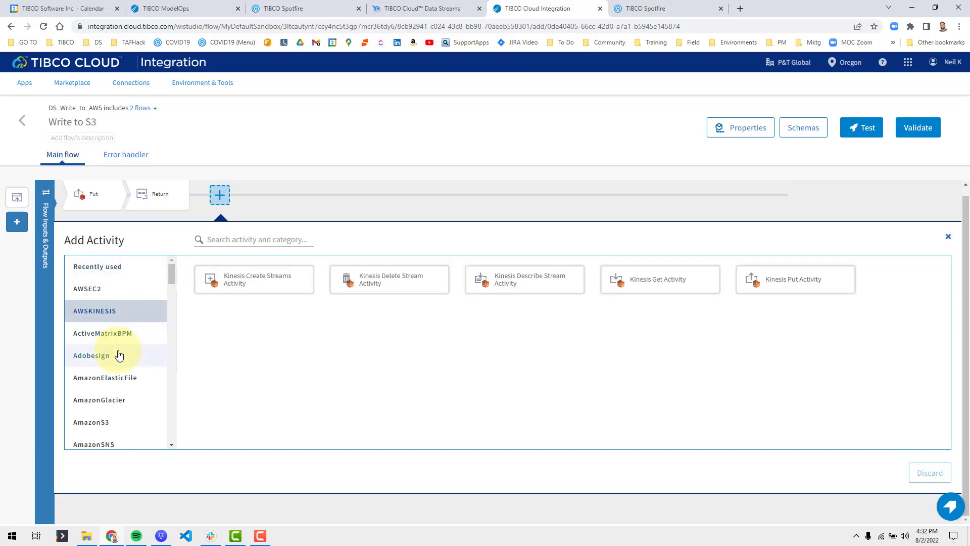
{"action": "left_click", "coordinate": [120, 355]}
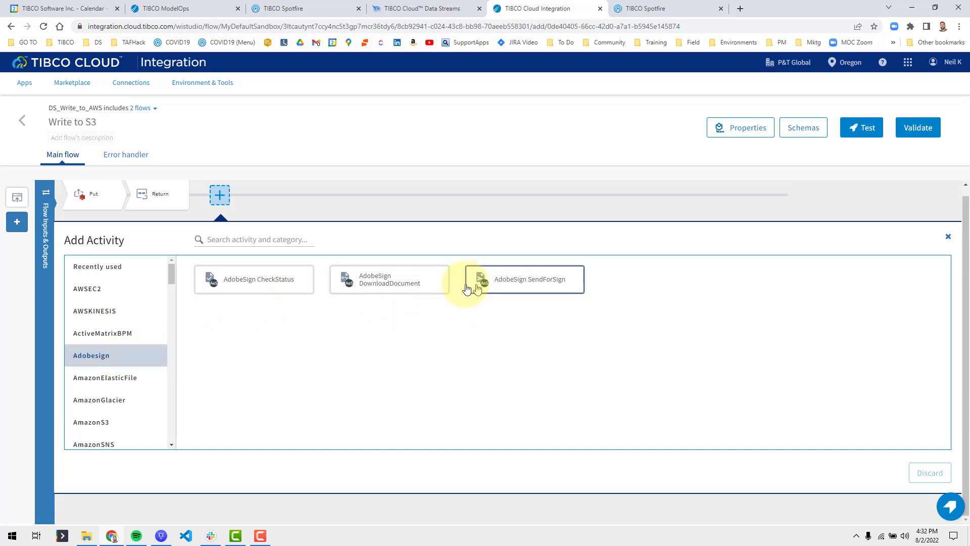
{"action": "scroll", "coordinate": [128, 357], "scroll_direction": "down", "scroll_amount": 3}
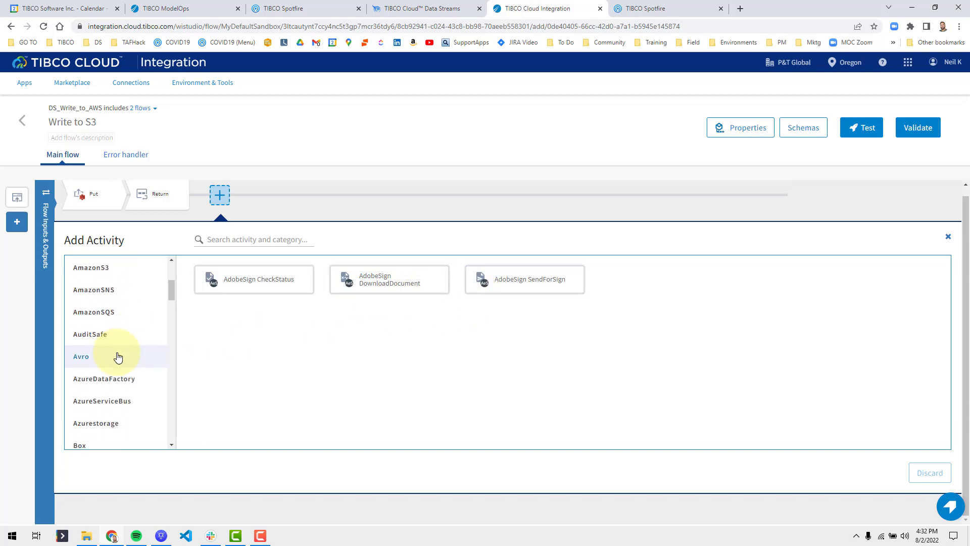
{"action": "scroll", "coordinate": [118, 354], "scroll_direction": "down", "scroll_amount": 1}
{"action": "left_click", "coordinate": [124, 335]}
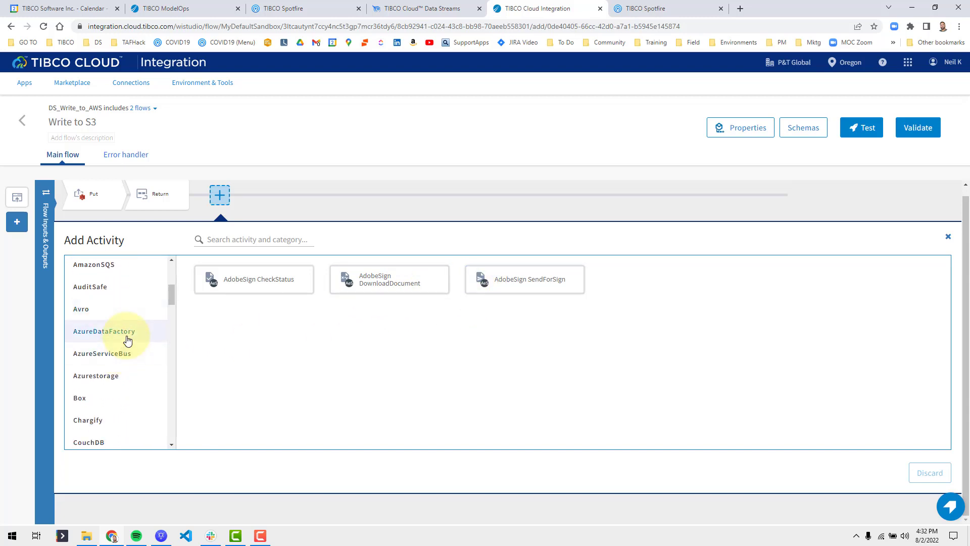
{"action": "left_click", "coordinate": [105, 398]}
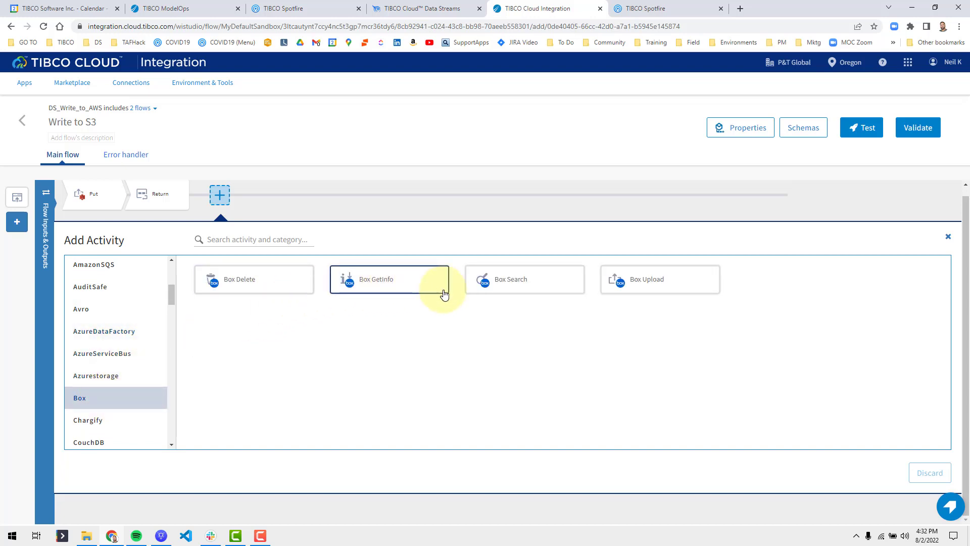
Browse the Docusign, Dropbox, SAPS4HANACloud, SAPHANADB and Slack activities, and close the catalog without adding any.
{"action": "scroll", "coordinate": [95, 374], "scroll_direction": "down", "scroll_amount": 2}
{"action": "scroll", "coordinate": [96, 373], "scroll_direction": "down", "scroll_amount": 2}
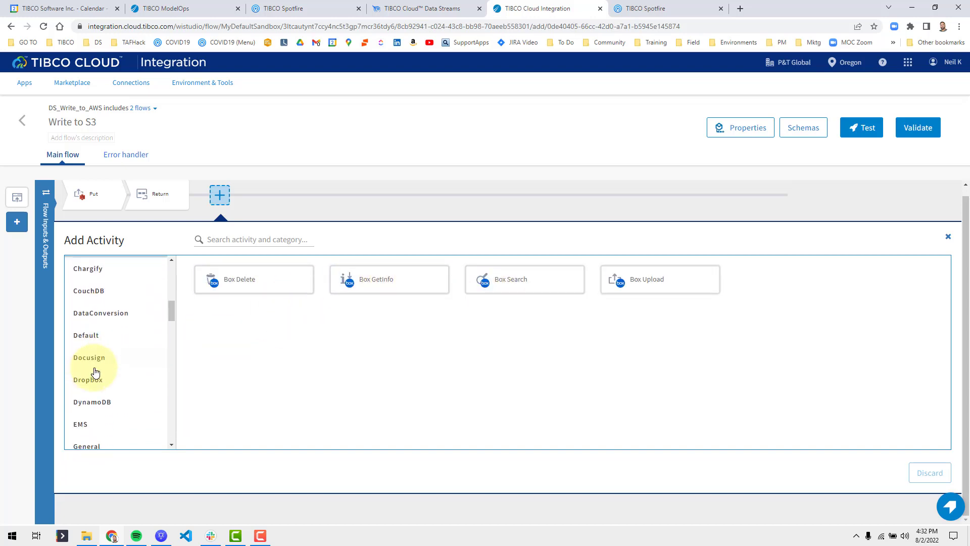
{"action": "left_click", "coordinate": [98, 353]}
{"action": "left_click", "coordinate": [112, 309]}
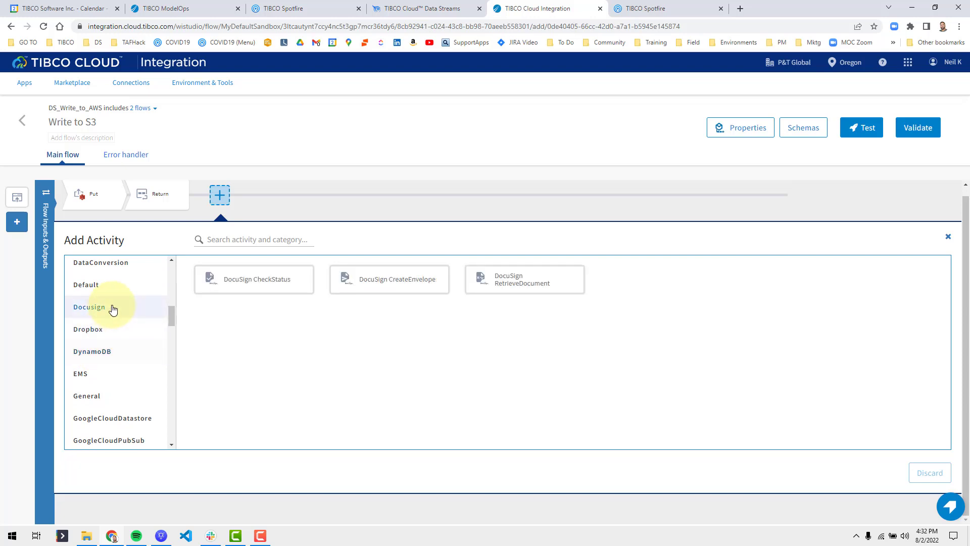
{"action": "left_click", "coordinate": [126, 332]}
{"action": "scroll", "coordinate": [119, 351], "scroll_direction": "down", "scroll_amount": 5}
{"action": "scroll", "coordinate": [115, 367], "scroll_direction": "down", "scroll_amount": 7}
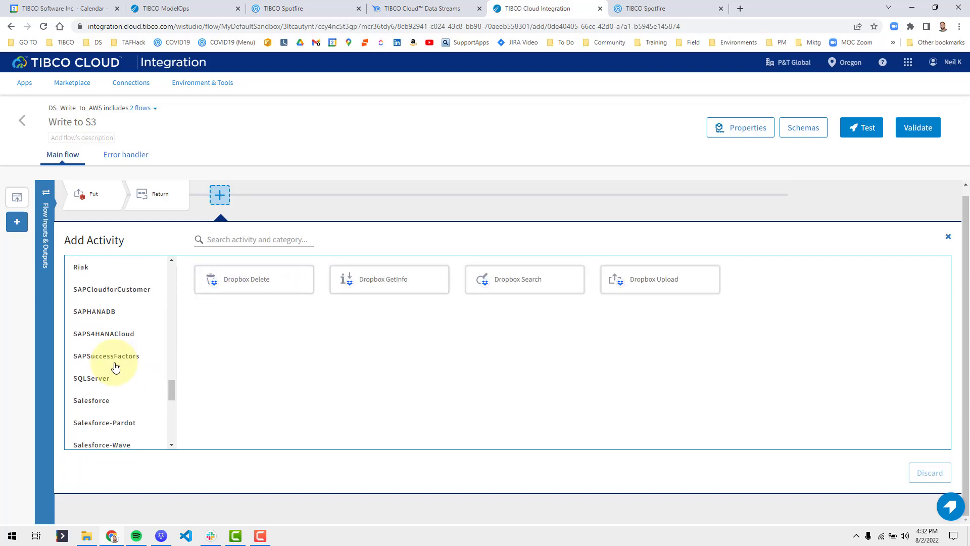
{"action": "left_click", "coordinate": [108, 335]}
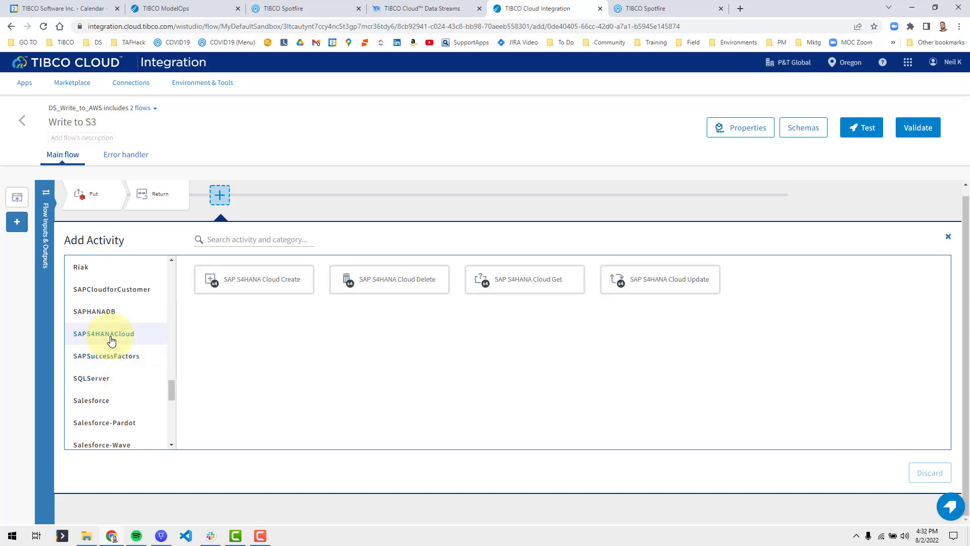
{"action": "left_click", "coordinate": [121, 313]}
{"action": "scroll", "coordinate": [100, 399], "scroll_direction": "down", "scroll_amount": 3}
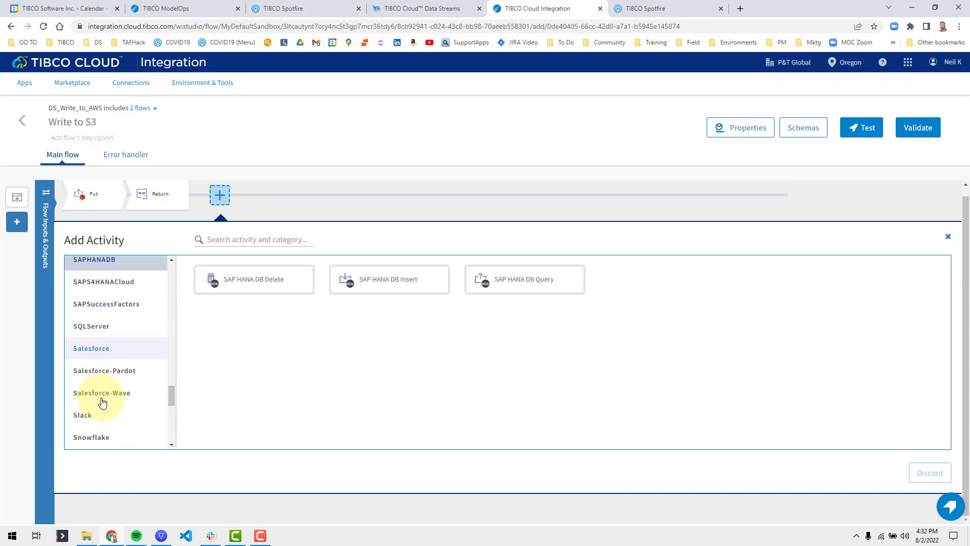
{"action": "left_click", "coordinate": [107, 372]}
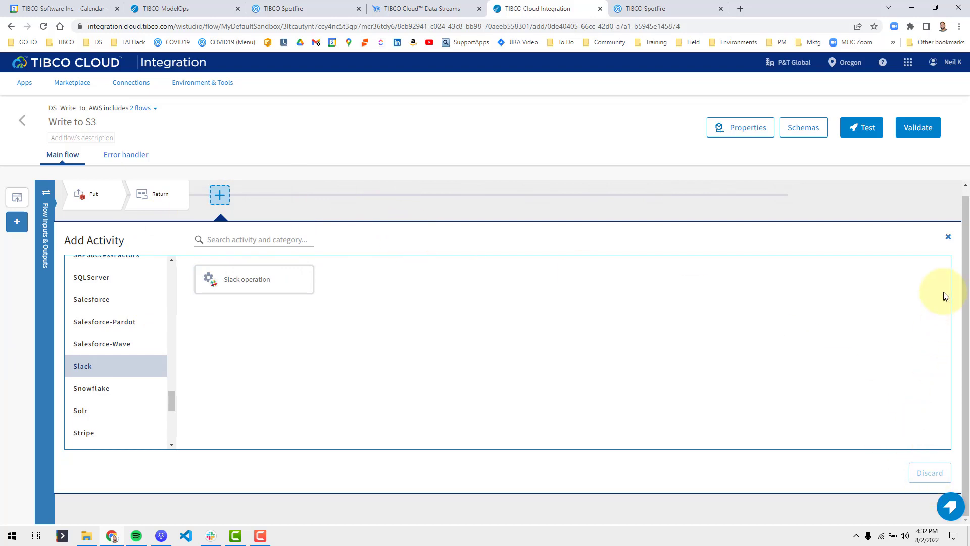
{"action": "left_click", "coordinate": [948, 238]}
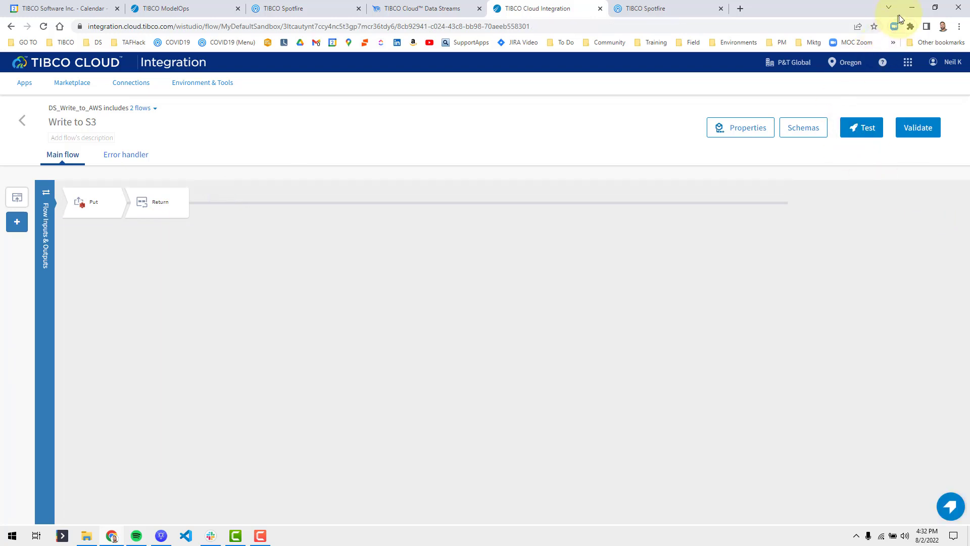
View the Realtime page in Spotfire and its Airbnb_Listings source stream in TIBCO Cloud Data Streams.
{"action": "left_click", "coordinate": [914, 7]}
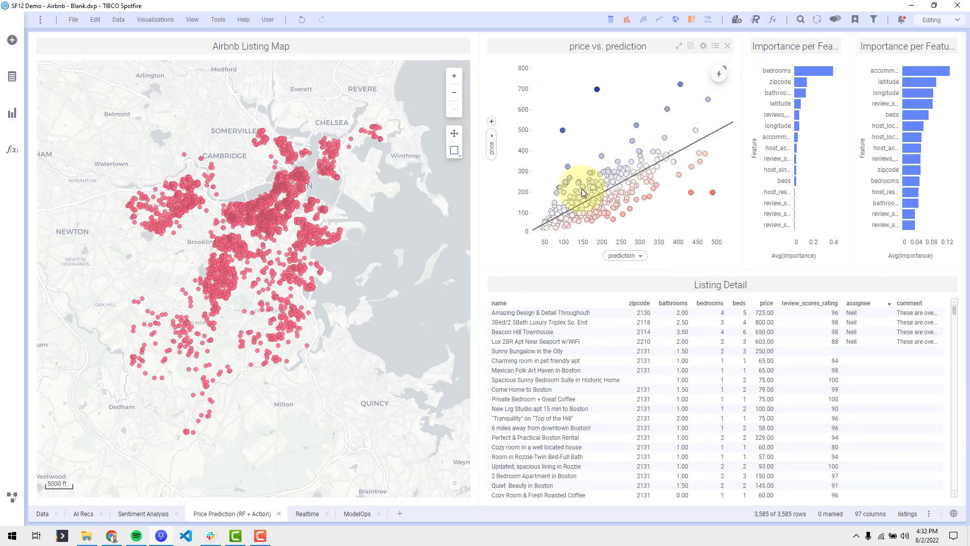
{"action": "left_click", "coordinate": [307, 513]}
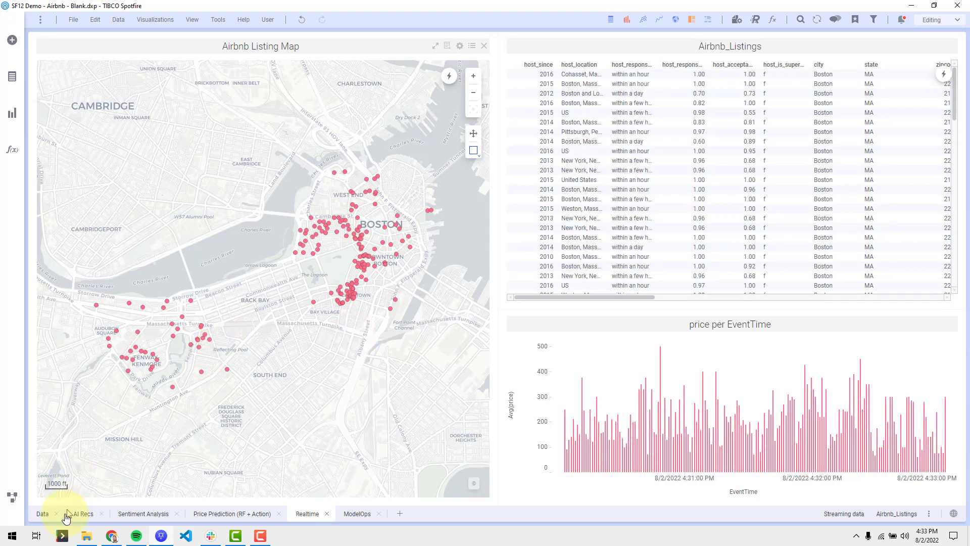
{"action": "left_click", "coordinate": [111, 536]}
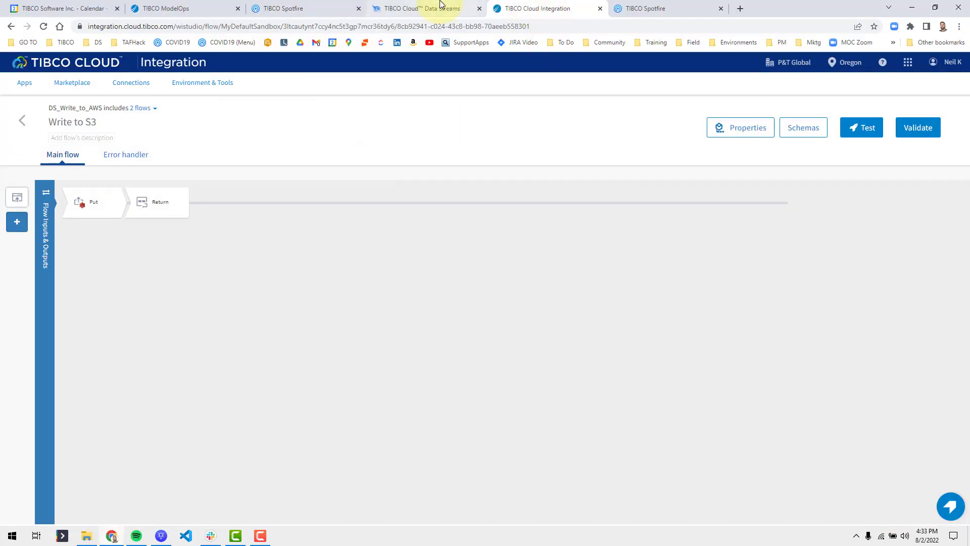
{"action": "left_click", "coordinate": [421, 8]}
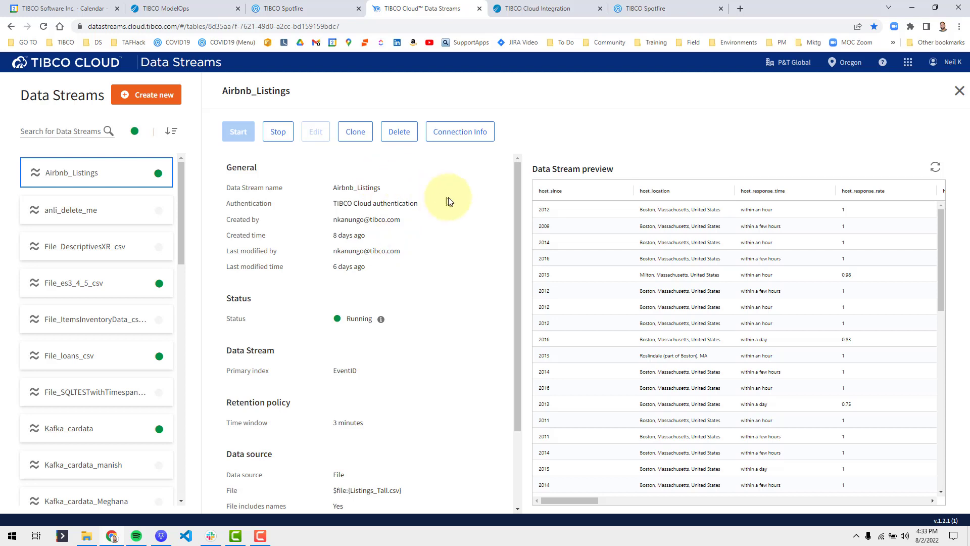
Switch to Spotfire's Realtime page and mark groups of rows in the Airbnb_Listings table to trace them on the map and chart.
{"action": "scroll", "coordinate": [403, 200], "scroll_direction": "down", "scroll_amount": 1}
{"action": "scroll", "coordinate": [402, 200], "scroll_direction": "up", "scroll_amount": 1}
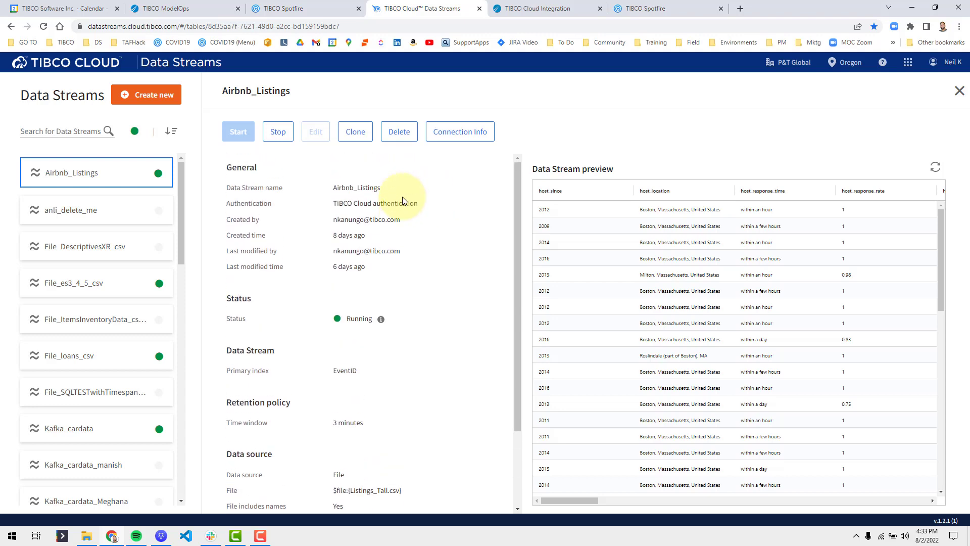
{"action": "left_click", "coordinate": [909, 7]}
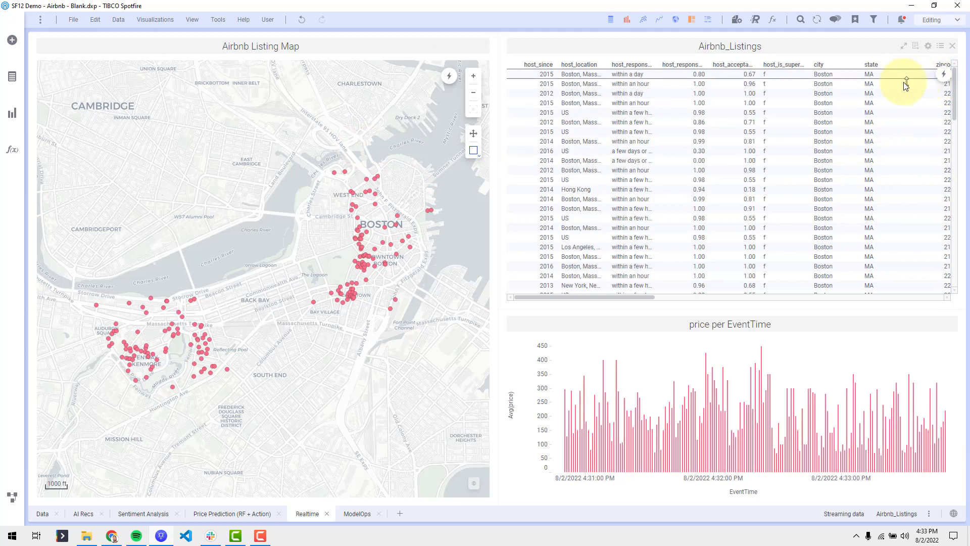
{"action": "left_click_drag", "start_coordinate": [731, 97], "coordinate": [727, 134]}
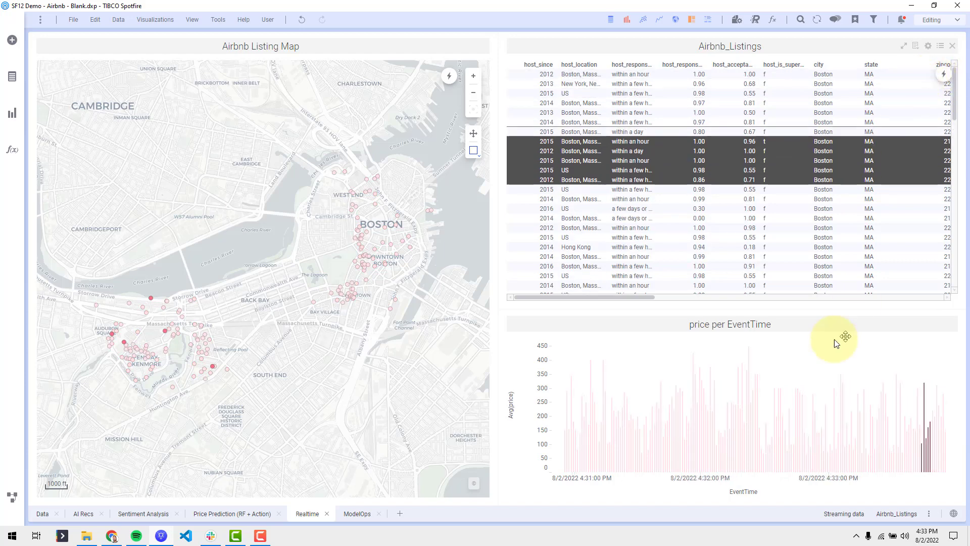
{"action": "left_click", "coordinate": [793, 344]}
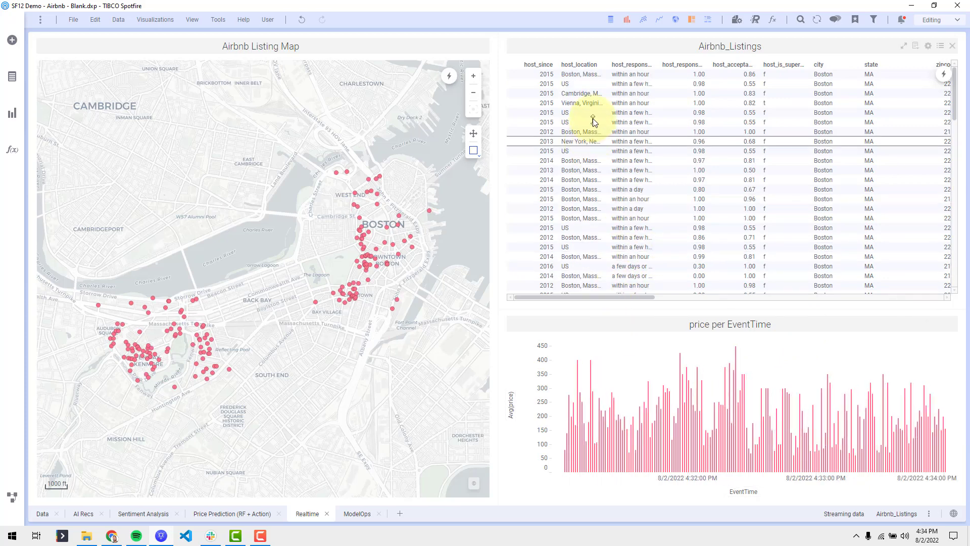
{"action": "left_click_drag", "start_coordinate": [593, 118], "coordinate": [597, 157]}
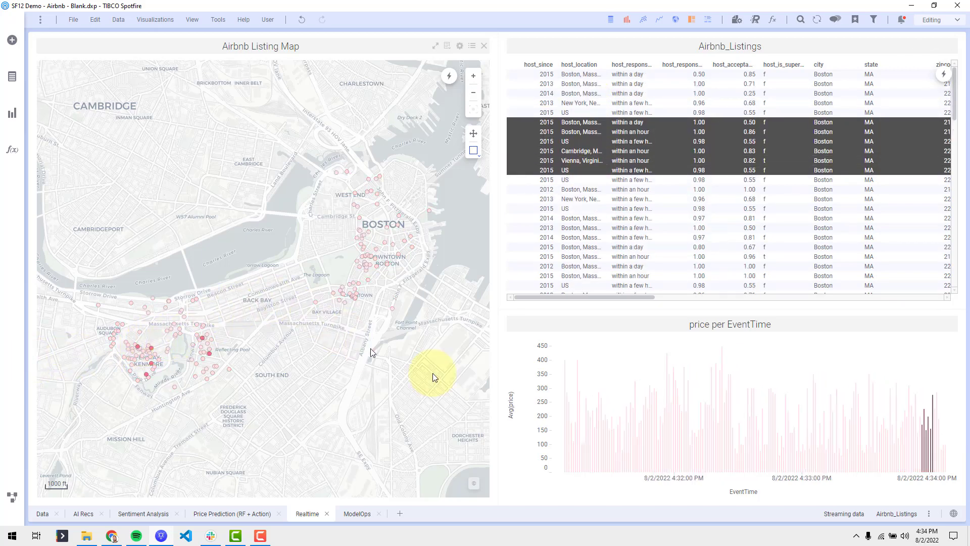
Mark the tallest bars in the price per EventTime chart to trace those listings on the map, and clear the marking.
{"action": "left_click", "coordinate": [883, 356]}
{"action": "left_click_drag", "start_coordinate": [561, 345], "coordinate": [966, 396]}
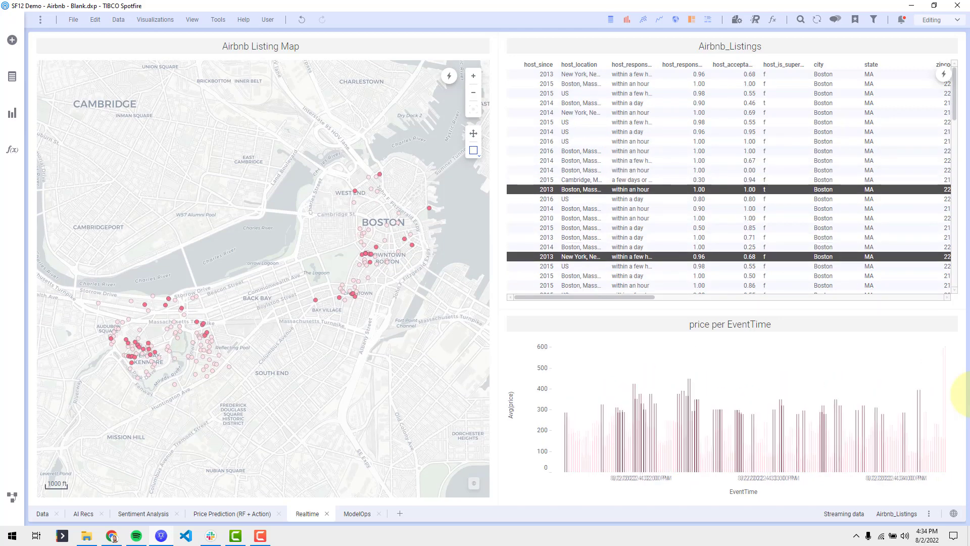
{"action": "left_click", "coordinate": [616, 362]}
Open the ModelOps page, examine the [Modeling] Random Forest PMML data function in the data canvas, and return to the page.
{"action": "left_click", "coordinate": [354, 514]}
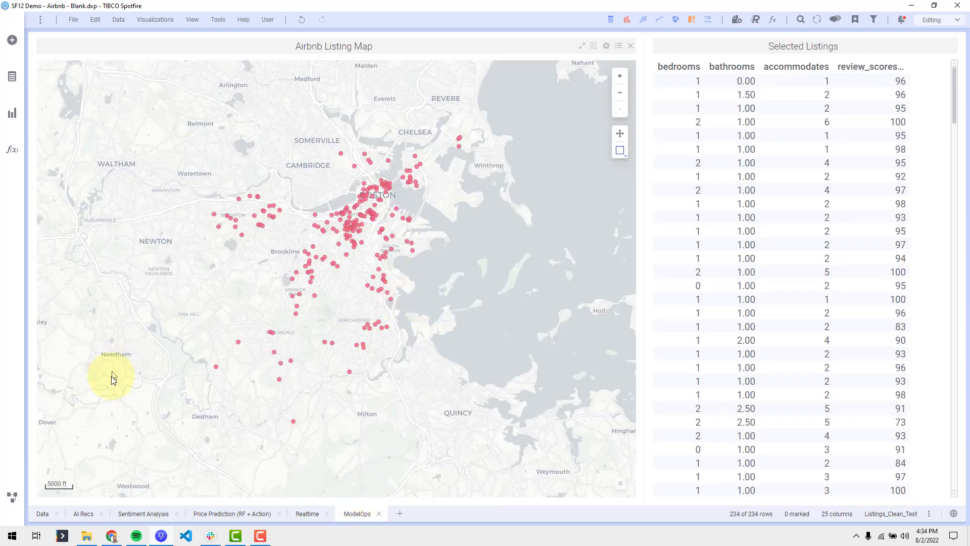
{"action": "left_click", "coordinate": [12, 496]}
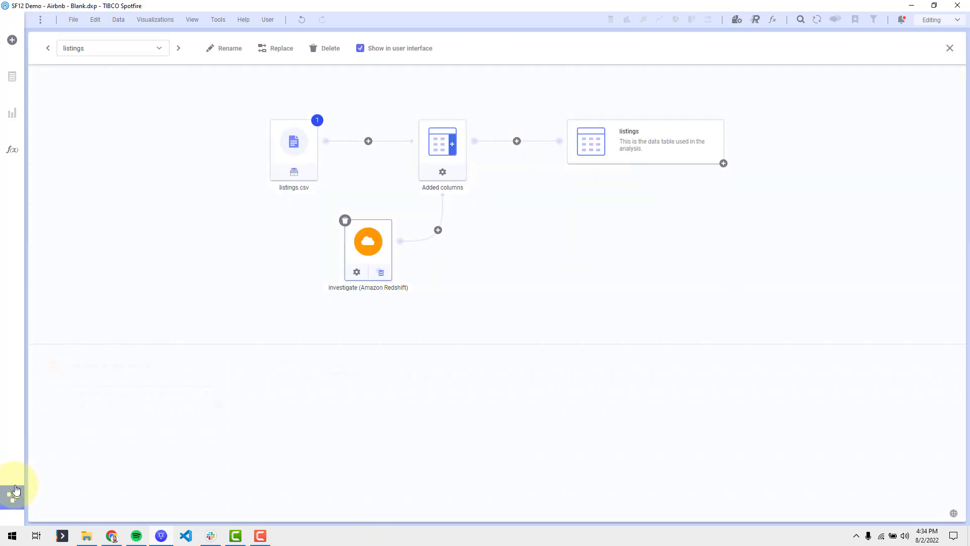
{"action": "left_click", "coordinate": [153, 47]}
{"action": "scroll", "coordinate": [142, 170], "scroll_direction": "down", "scroll_amount": 5}
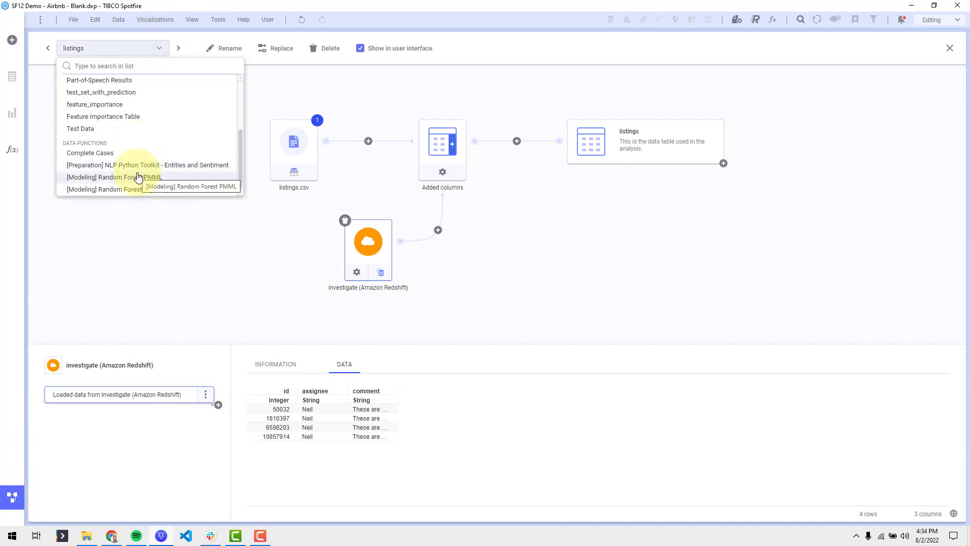
{"action": "left_click", "coordinate": [138, 176]}
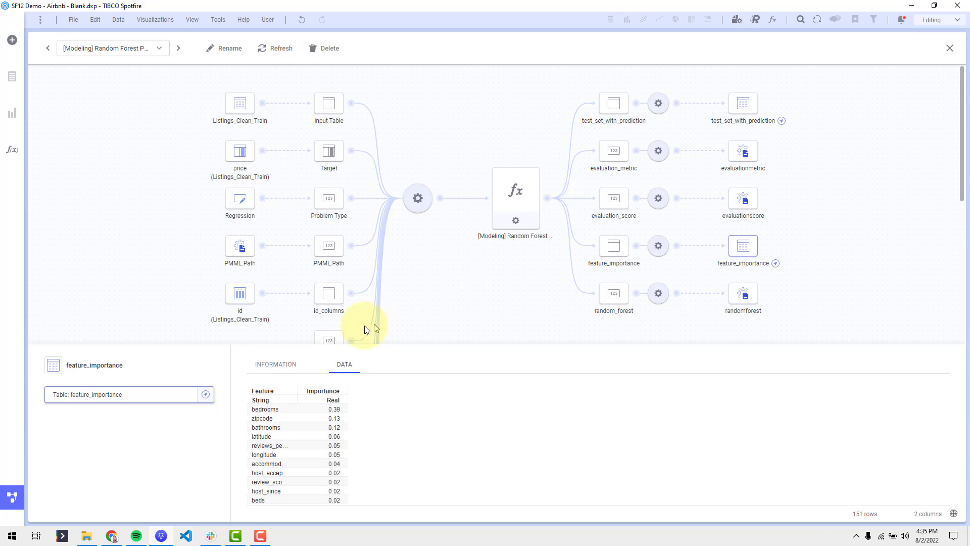
{"action": "left_click", "coordinate": [12, 497]}
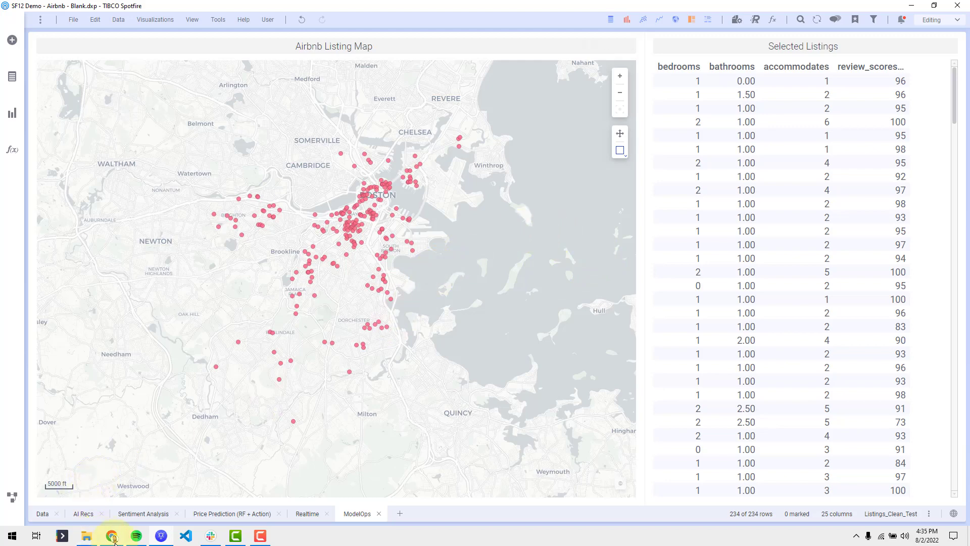
Switch to TIBCO ModelOps in the browser and open the Airbnb project from the dashboard.
{"action": "left_click", "coordinate": [113, 538]}
{"action": "left_click", "coordinate": [194, 8]}
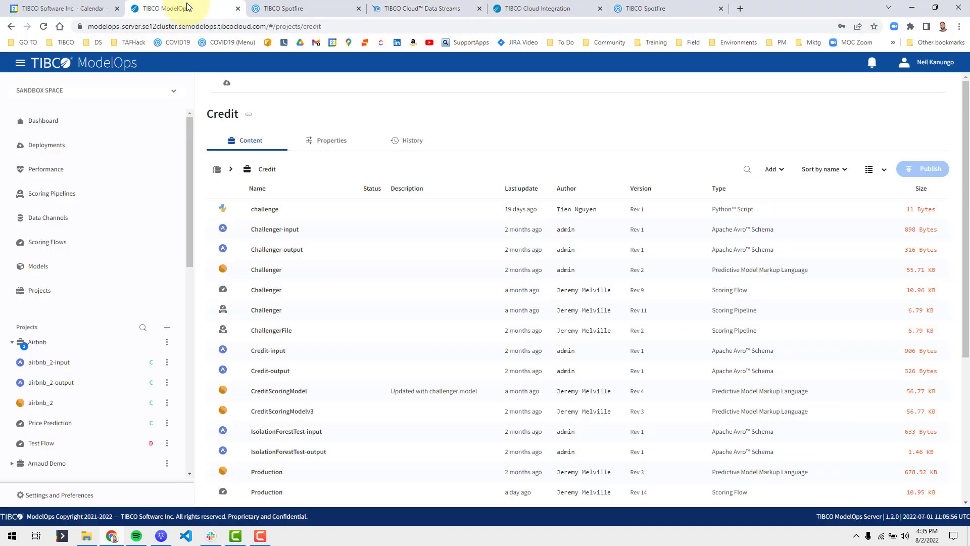
{"action": "left_click", "coordinate": [126, 131]}
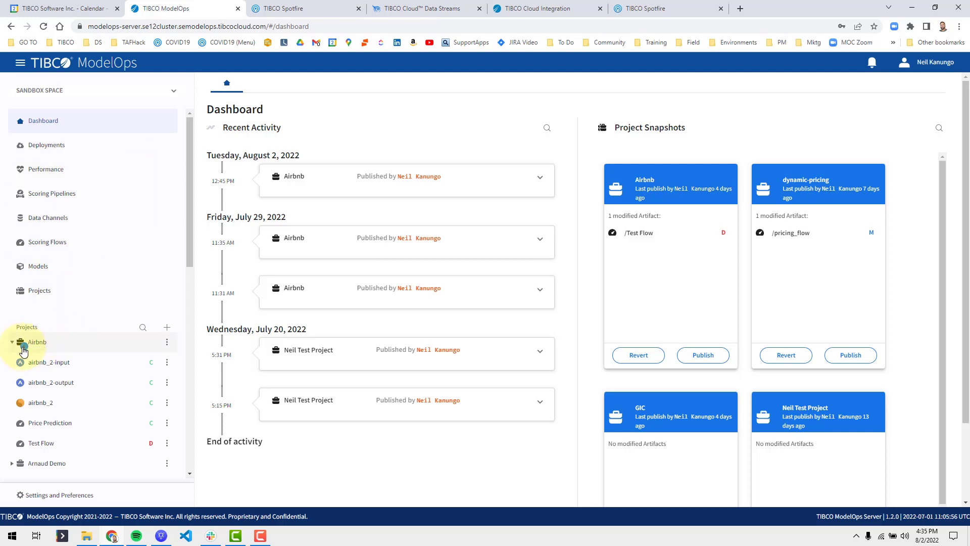
{"action": "left_click", "coordinate": [45, 346]}
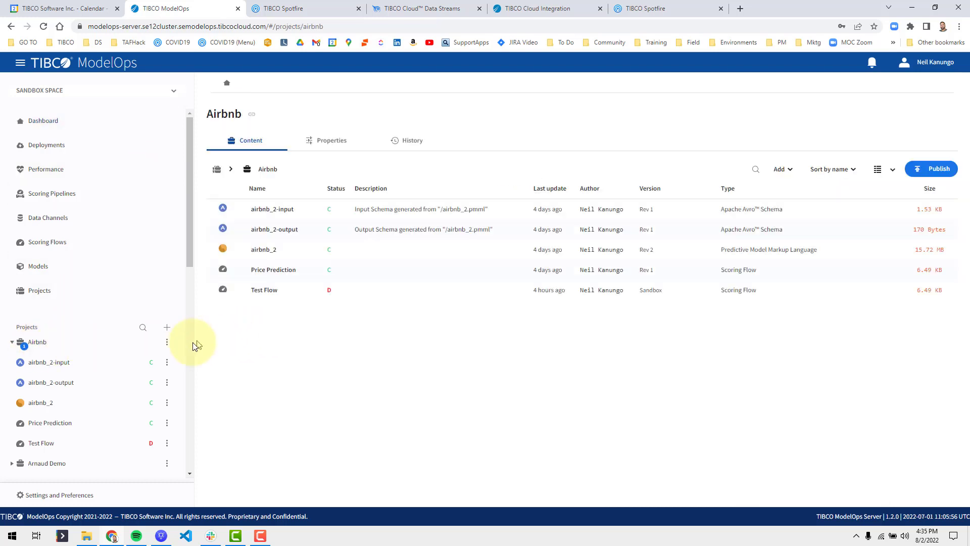
{"action": "mouse_move", "coordinate": [170, 373]}
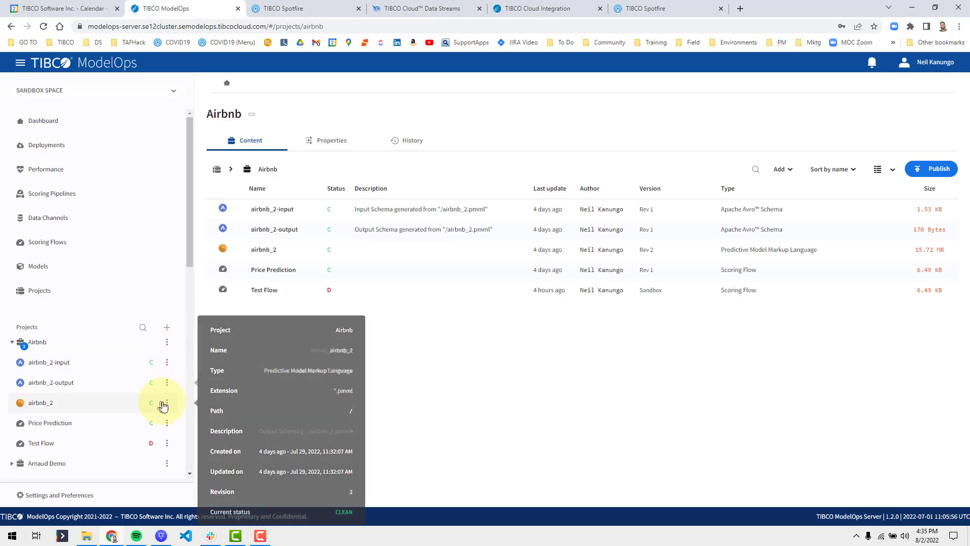
{"action": "left_click", "coordinate": [167, 328]}
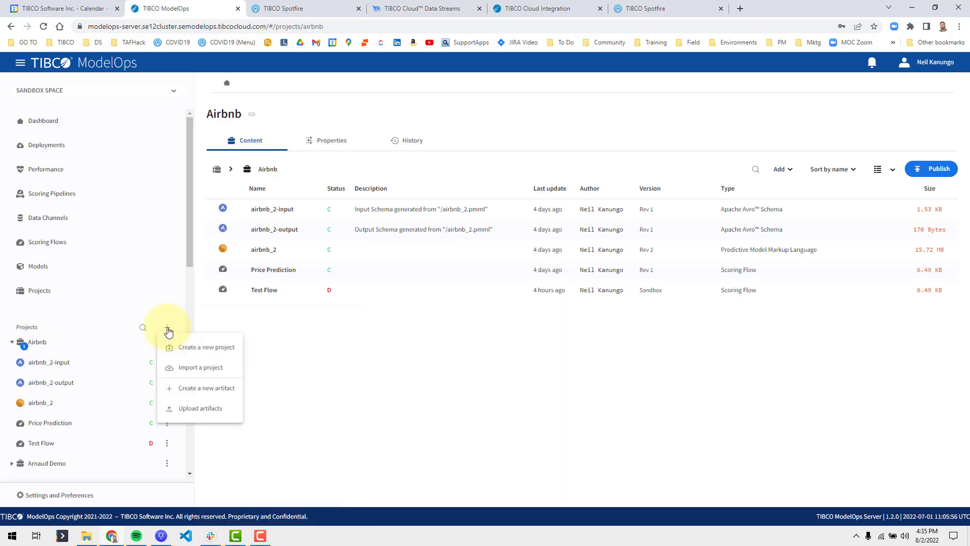
{"action": "left_click", "coordinate": [192, 388]}
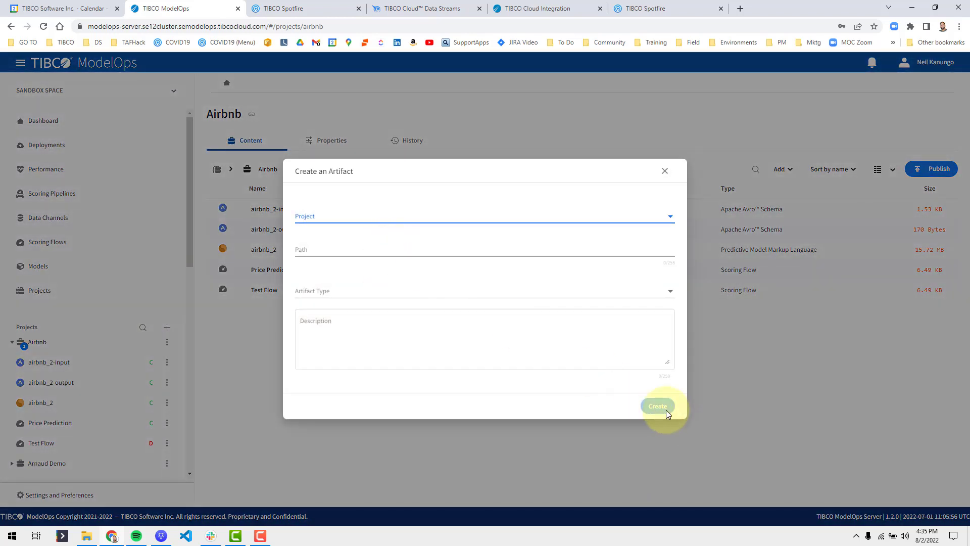
{"action": "left_click", "coordinate": [664, 171]}
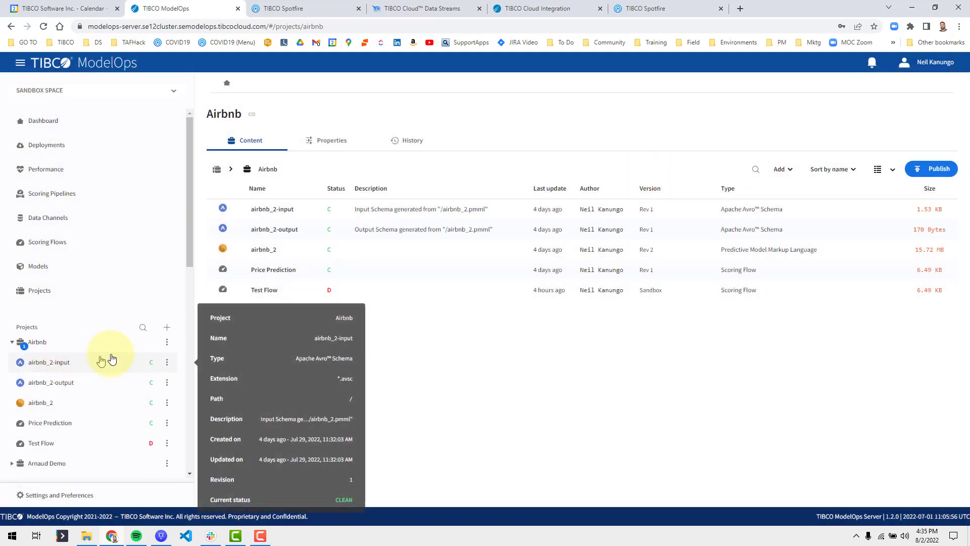
{"action": "left_click", "coordinate": [163, 332]}
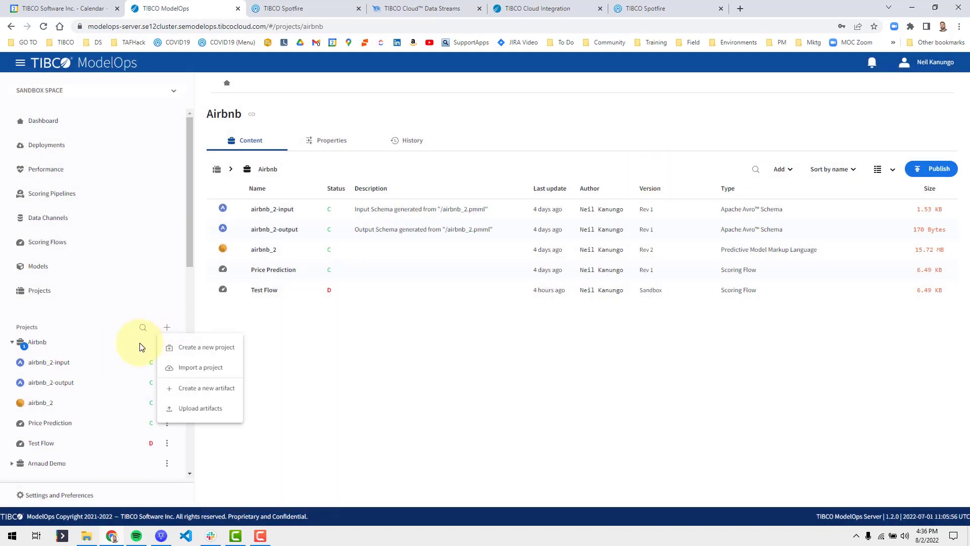
{"action": "left_click", "coordinate": [147, 343]}
Choose Airbnb.pmml from the Desktop as an artifact for the Airbnb project, and close the dialog without uploading it.
{"action": "left_click", "coordinate": [167, 342]}
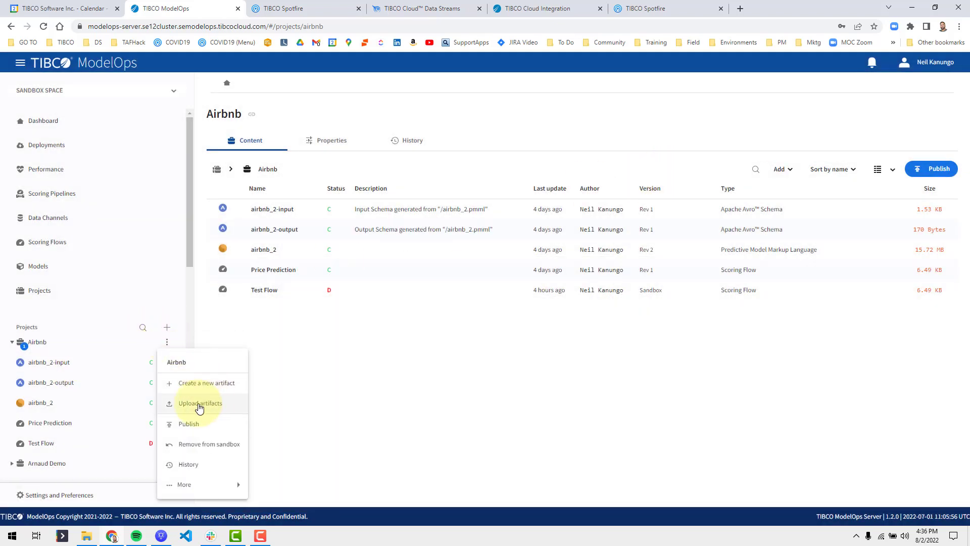
{"action": "left_click", "coordinate": [200, 405]}
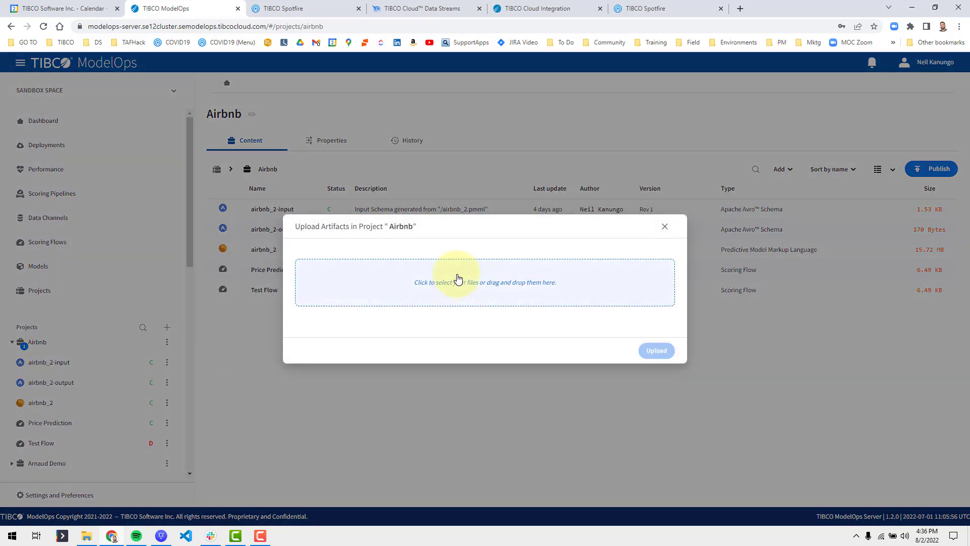
{"action": "left_click", "coordinate": [458, 278]}
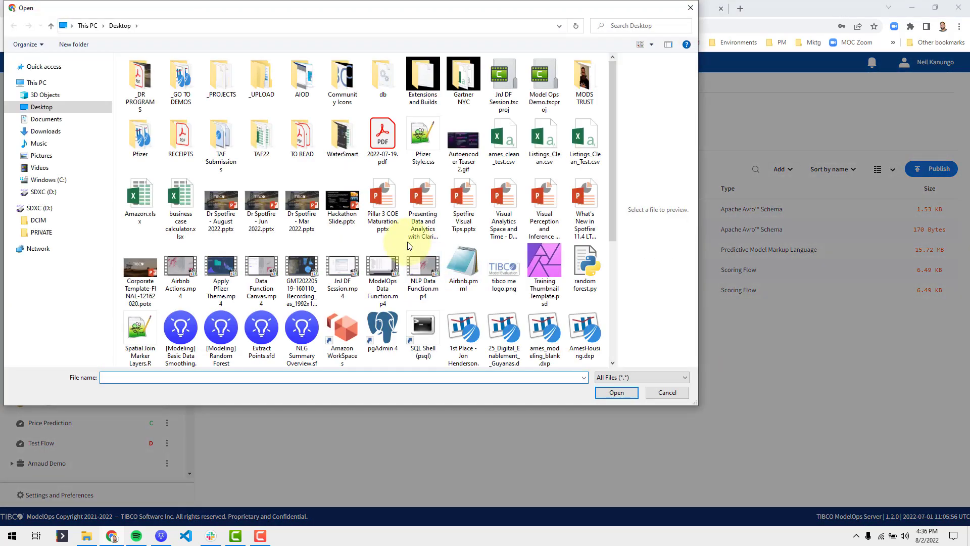
{"action": "left_click", "coordinate": [452, 278]}
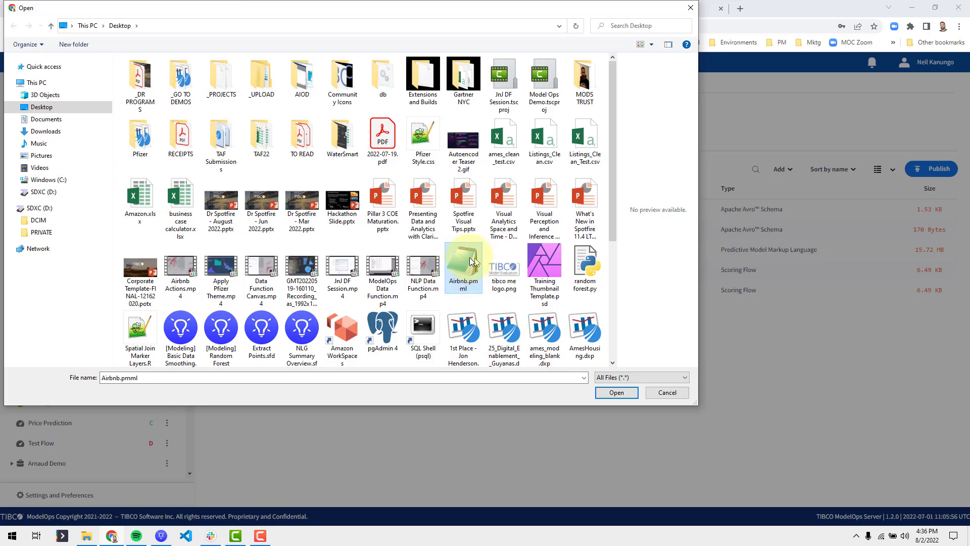
{"action": "double_click", "coordinate": [459, 268]}
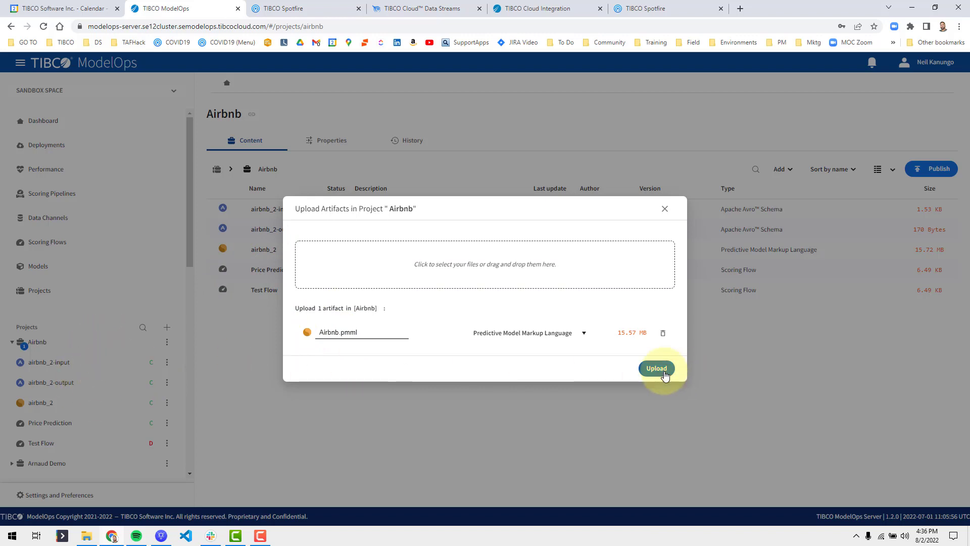
{"action": "left_click", "coordinate": [665, 211]}
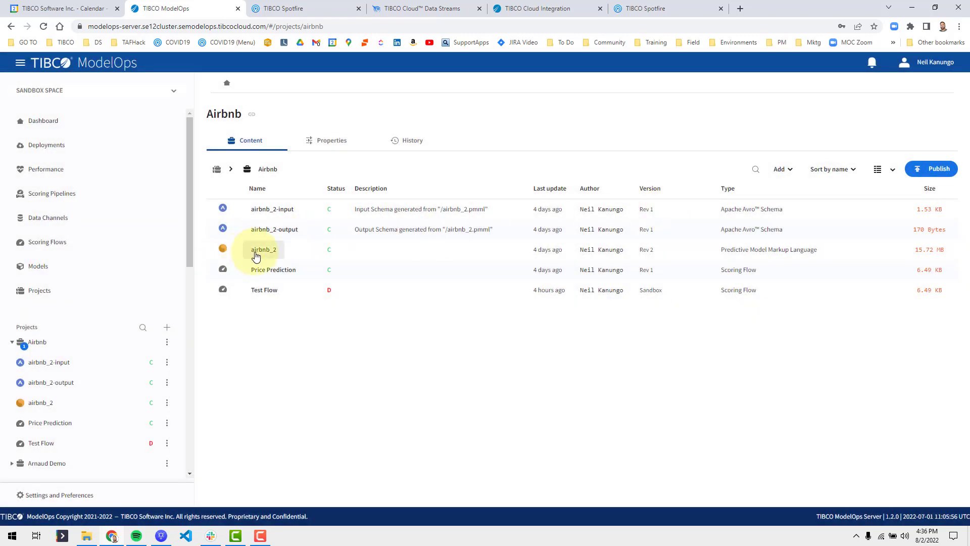
View the actions available for the airbnb_2 model, such as creating schemas, without running any.
{"action": "mouse_move", "coordinate": [80, 404]}
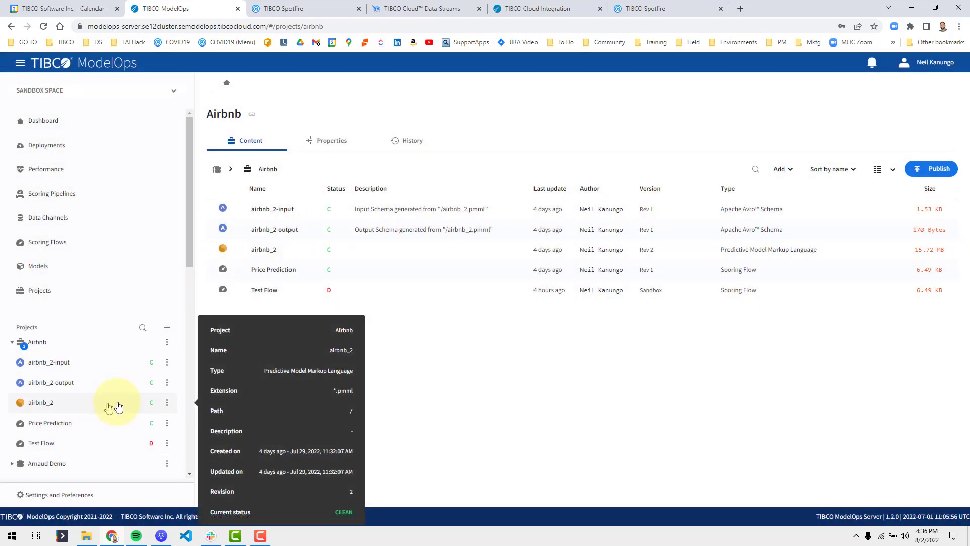
{"action": "left_click", "coordinate": [166, 403]}
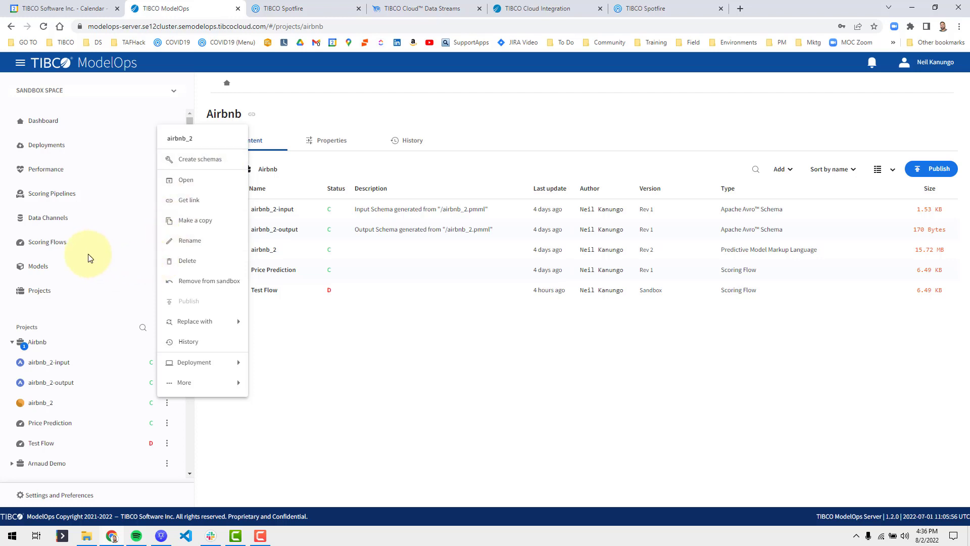
{"action": "left_click", "coordinate": [78, 243]}
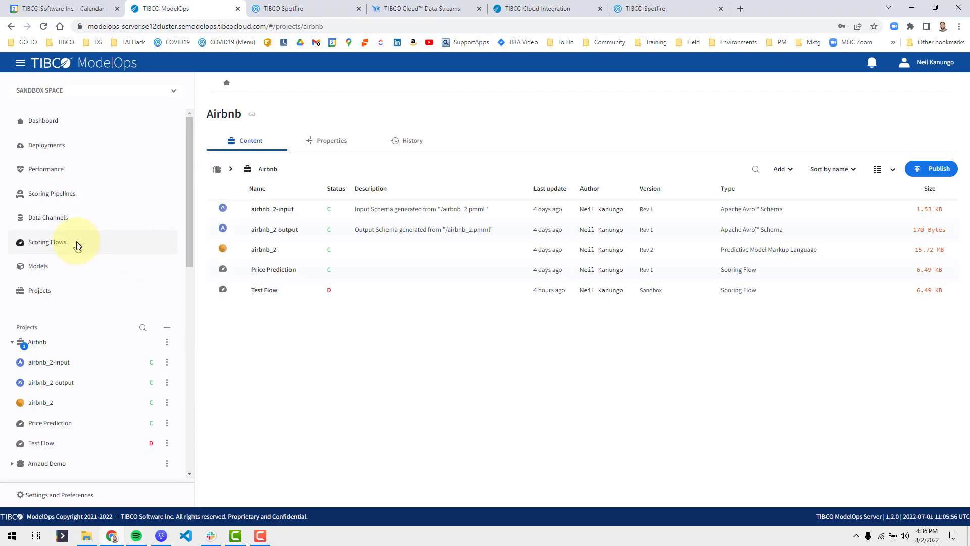
Open the Price Prediction scoring flow and examine the settings of its Input, Score and Output steps.
{"action": "left_click", "coordinate": [76, 422]}
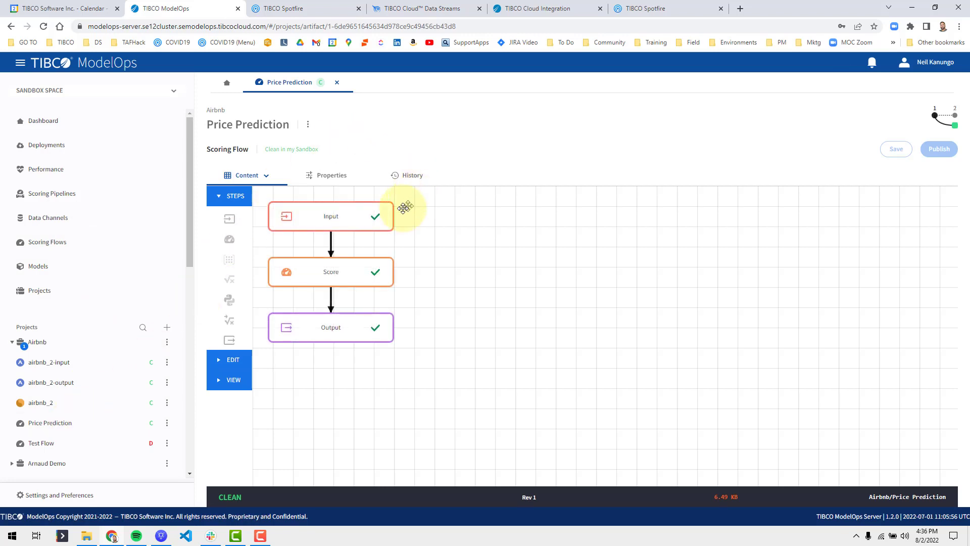
{"action": "left_click", "coordinate": [241, 368]}
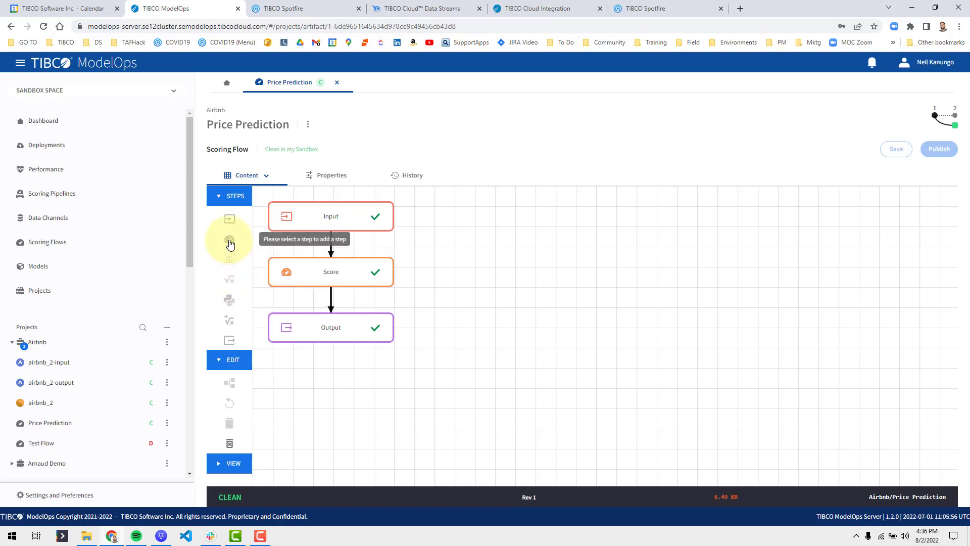
{"action": "left_click", "coordinate": [337, 221]}
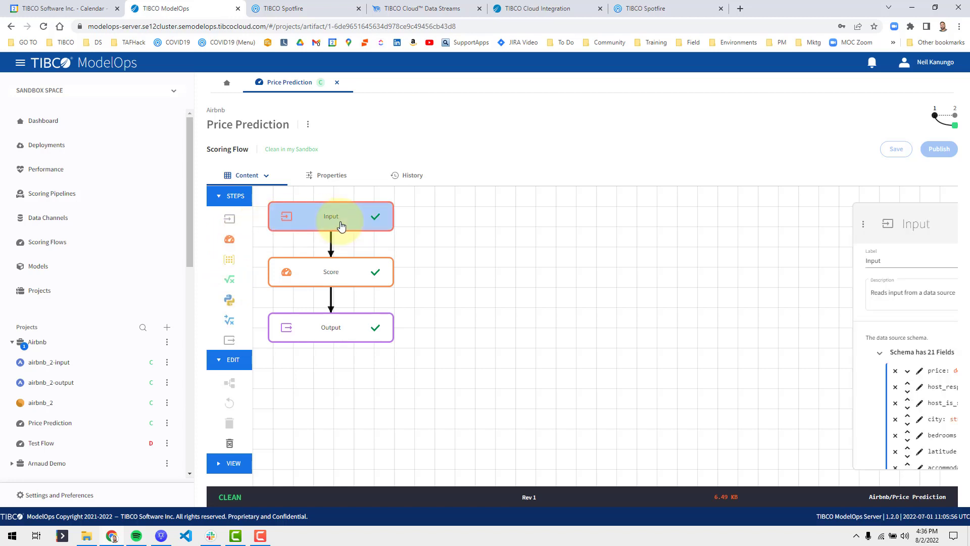
{"action": "left_click", "coordinate": [339, 220]}
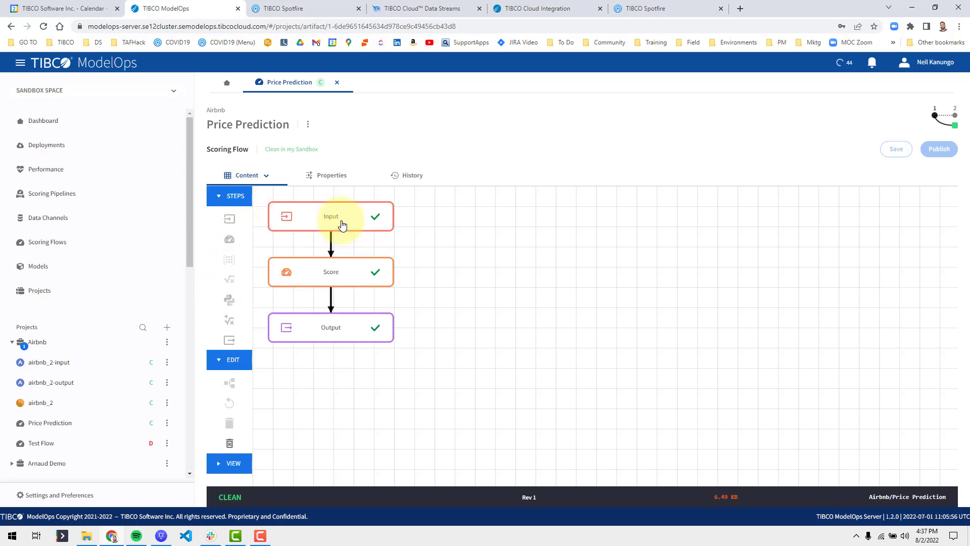
{"action": "left_click", "coordinate": [342, 224]}
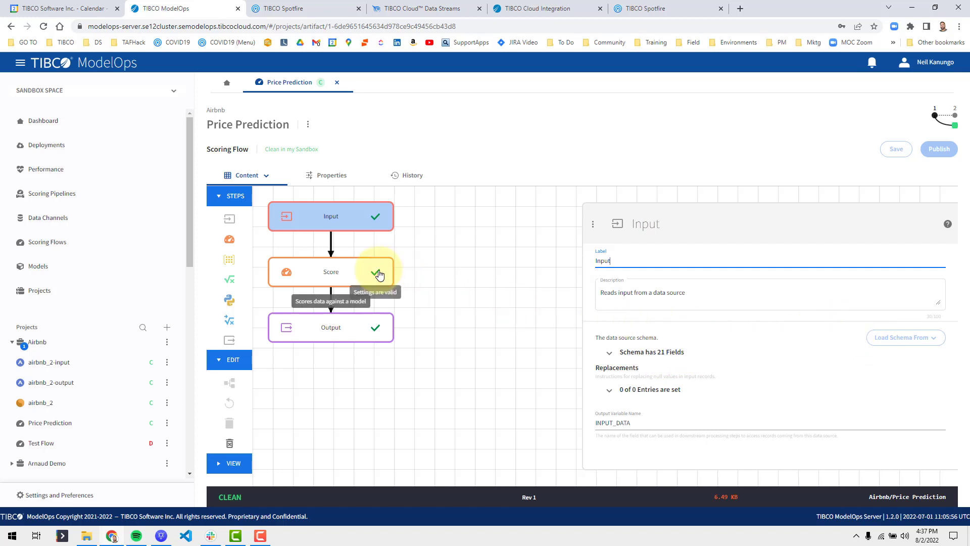
{"action": "left_click", "coordinate": [350, 273]}
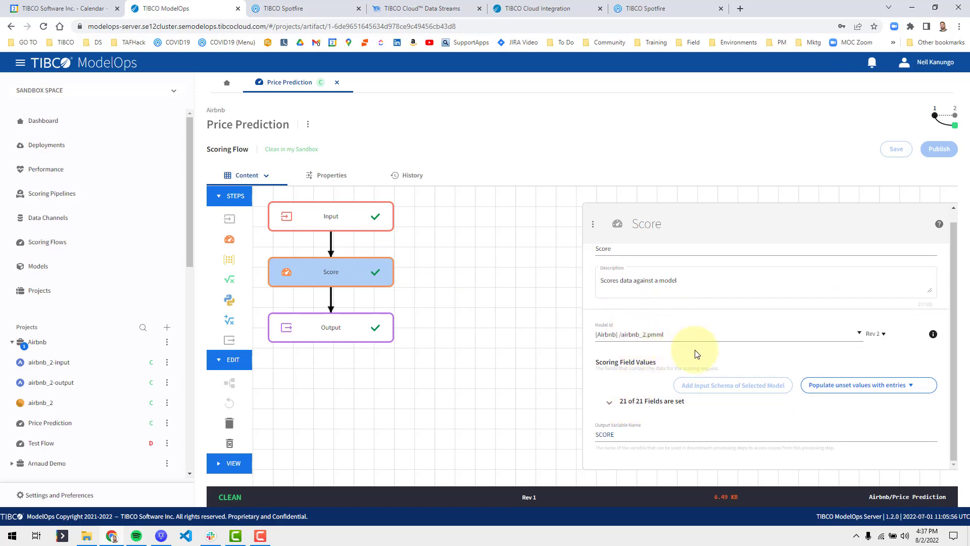
{"action": "left_click", "coordinate": [348, 331]}
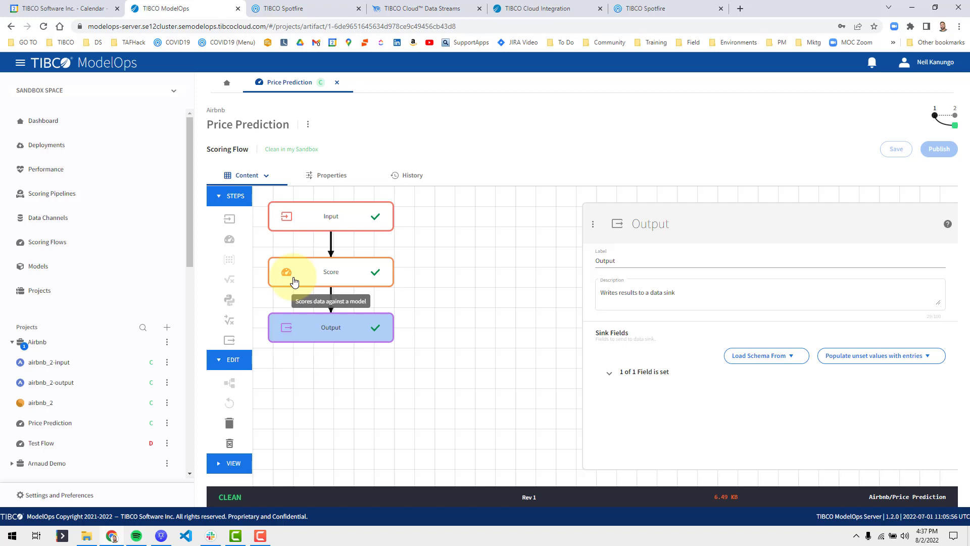
View the list of scoring pipelines and the list of current deployments in ModelOps.
{"action": "left_click", "coordinate": [126, 202]}
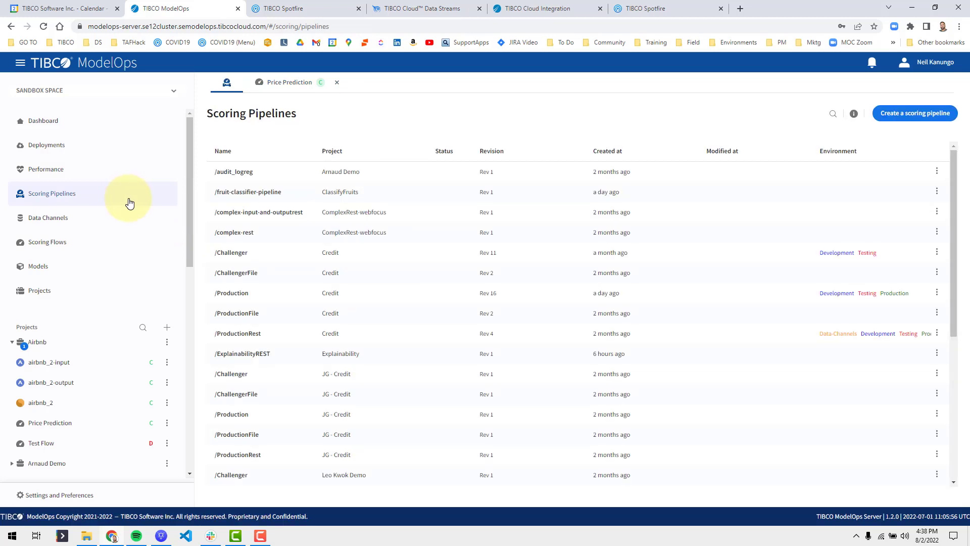
{"action": "left_click", "coordinate": [123, 147]}
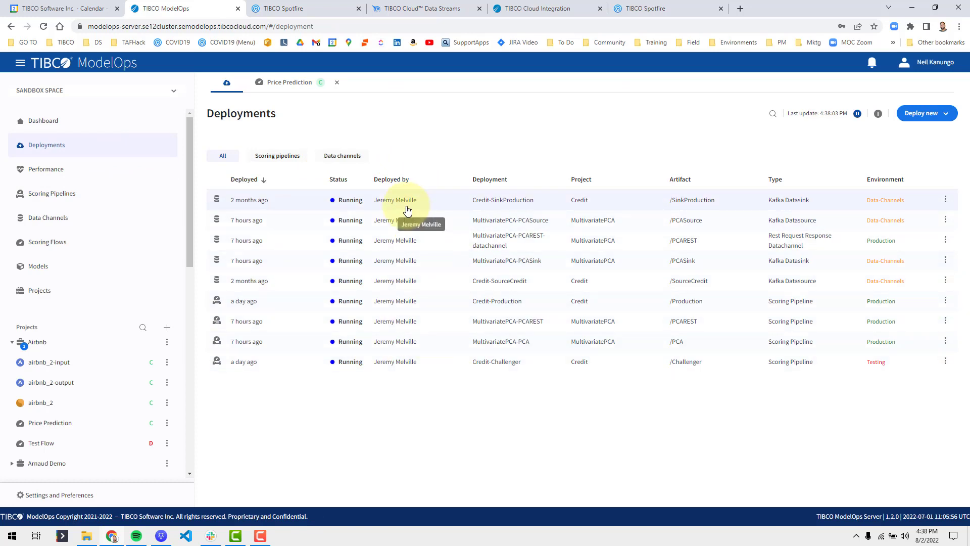
Switch to Spotfire, check which data table the Airbnb Listing Map uses, and mark the listings northwest of Winthrop.
{"action": "left_click", "coordinate": [162, 536]}
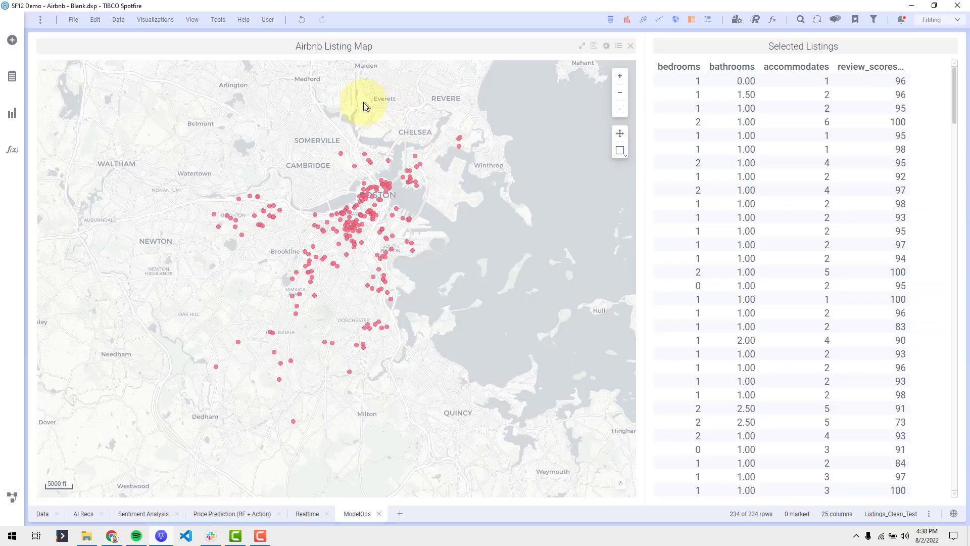
{"action": "left_click", "coordinate": [617, 46]}
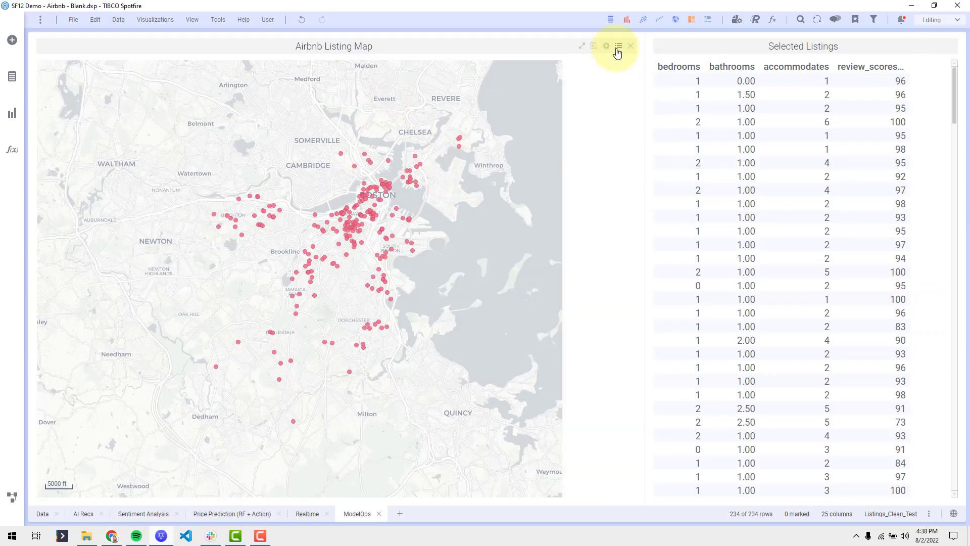
{"action": "left_click", "coordinate": [610, 105]}
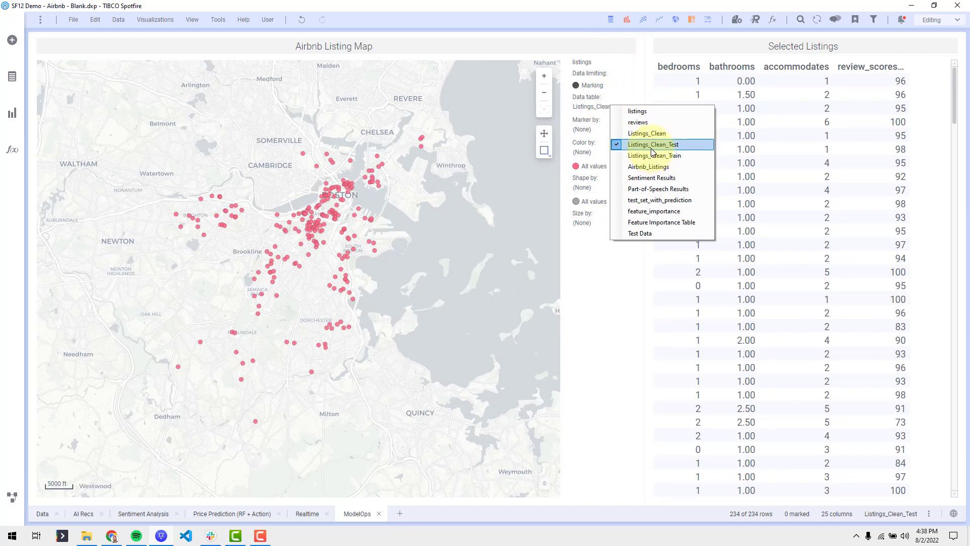
{"action": "left_click", "coordinate": [614, 46]}
{"action": "left_click", "coordinate": [618, 46]}
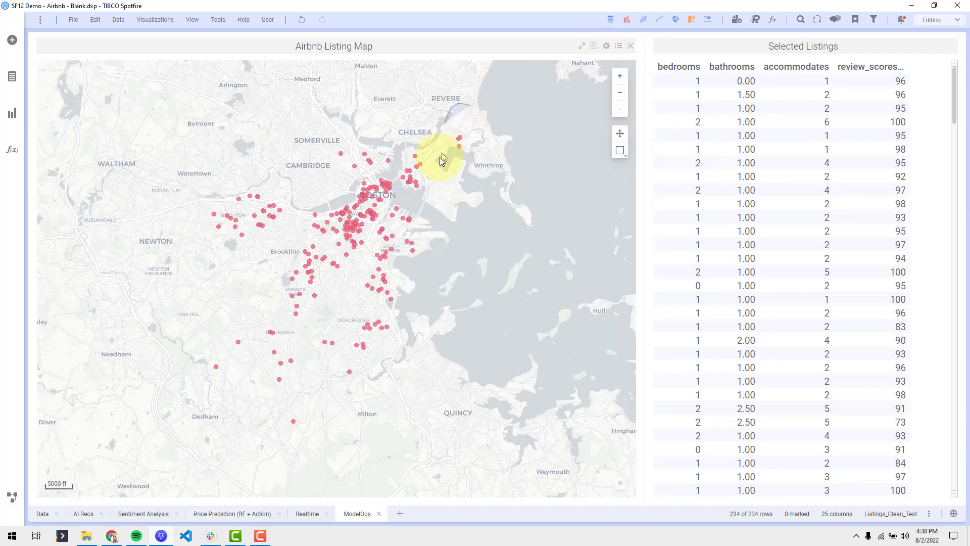
{"action": "left_click_drag", "start_coordinate": [440, 160], "coordinate": [468, 127]}
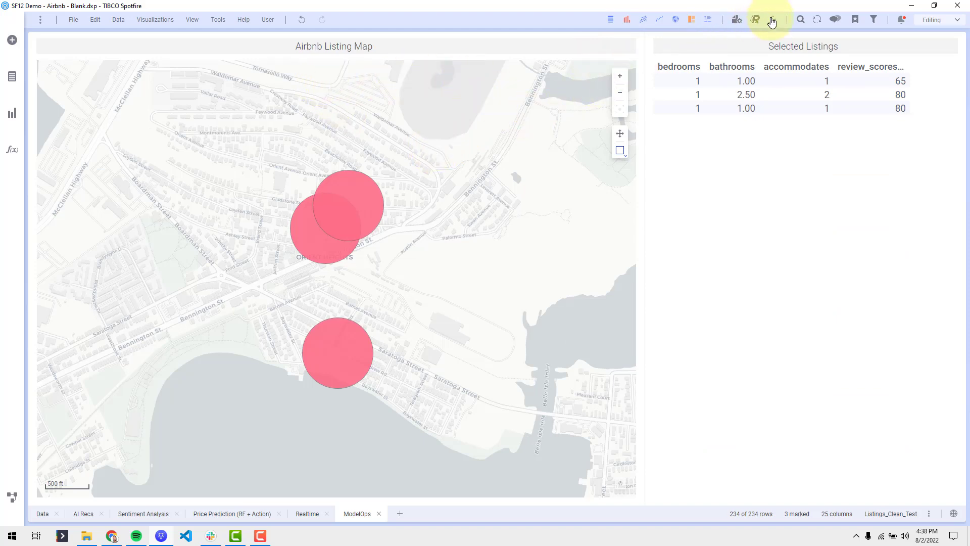
Start registering a new TIBCO ModelOps data function and name it Spotfire Demo.
{"action": "left_click", "coordinate": [772, 21]}
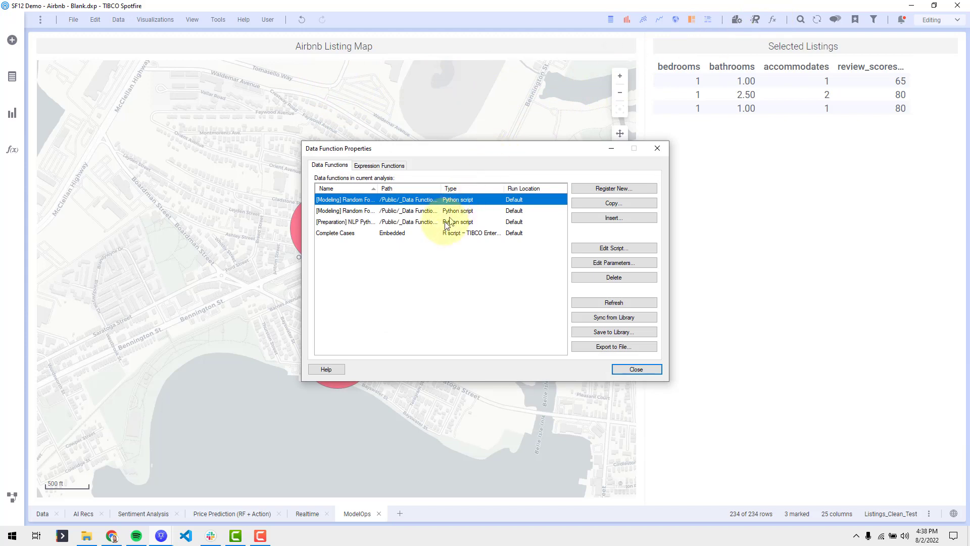
{"action": "left_click", "coordinate": [591, 189]}
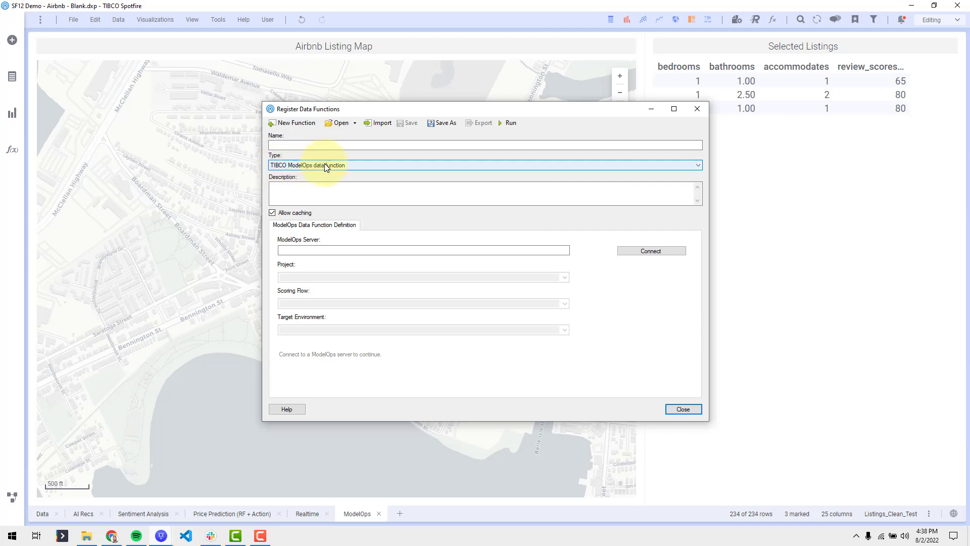
{"action": "left_click", "coordinate": [311, 145]}
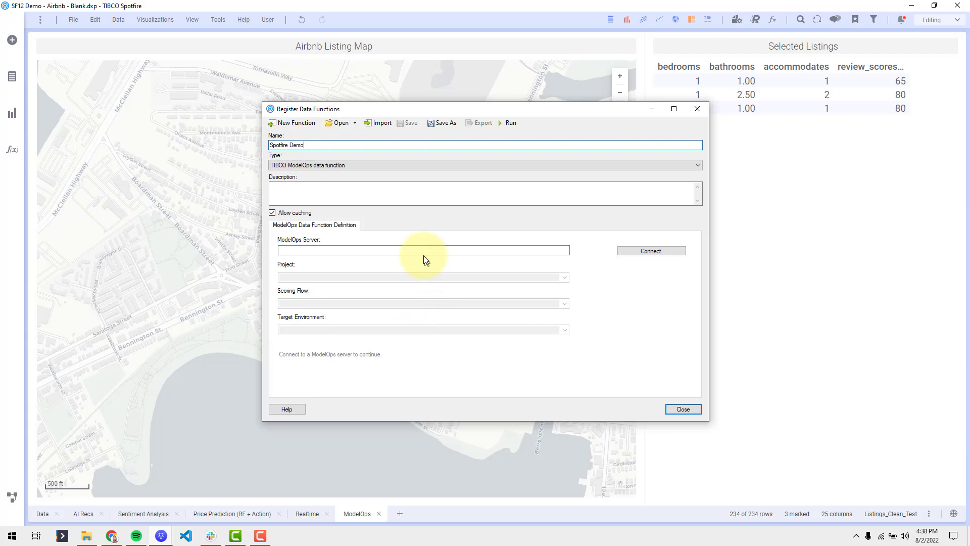
Copy the base URL of the ModelOps site from the browser and enter it as the data function's ModelOps server.
{"action": "left_click", "coordinate": [112, 536]}
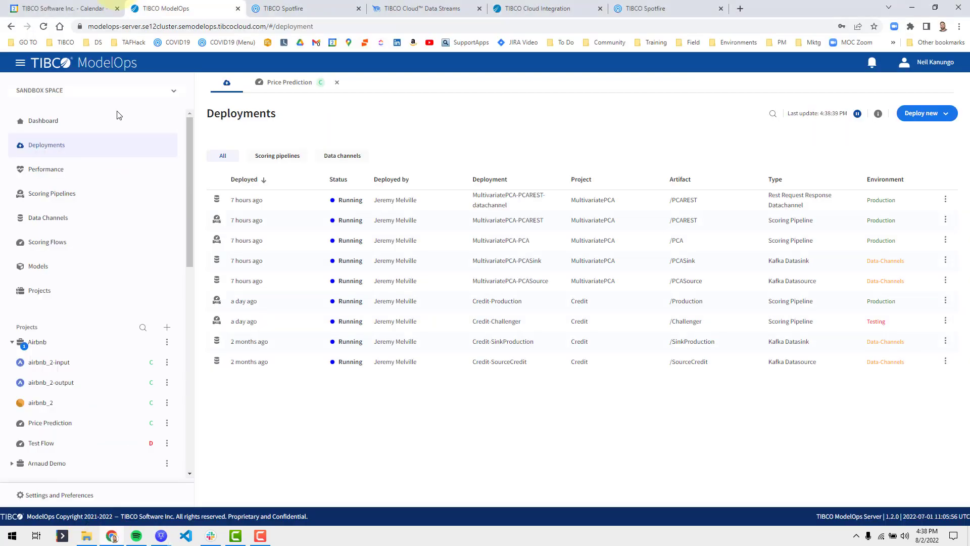
{"action": "left_click", "coordinate": [240, 24]}
{"action": "key", "text": "ctrl+c"}
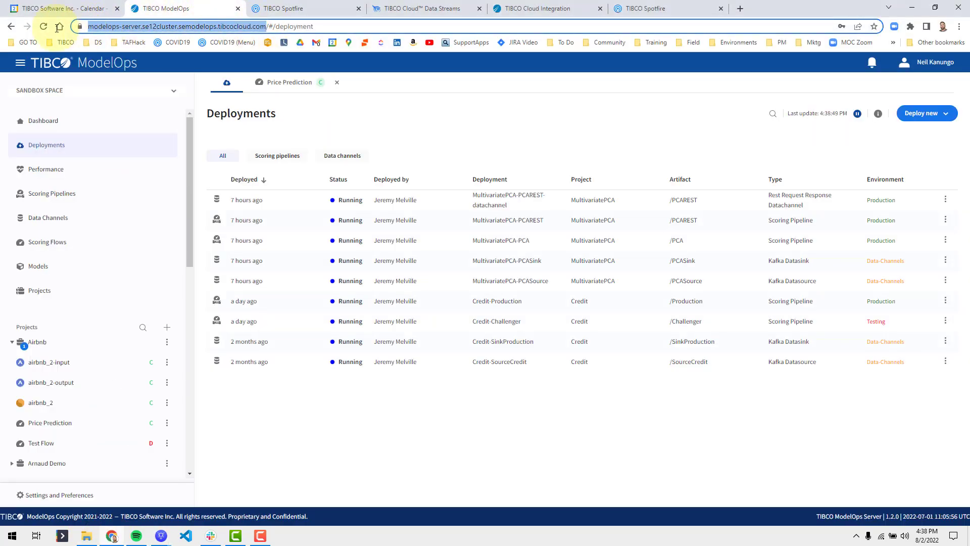
{"action": "left_click", "coordinate": [161, 536]}
{"action": "left_click", "coordinate": [250, 482]}
{"action": "left_click", "coordinate": [505, 250]}
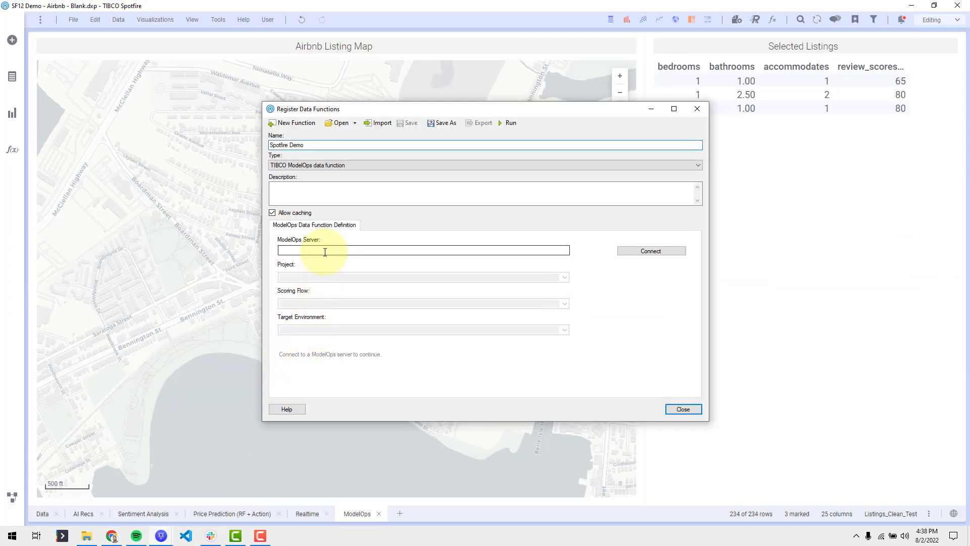
{"action": "key", "text": "ctrl+v"}
Connect to the ModelOps server by logging in with the account's user name and password.
{"action": "left_click", "coordinate": [631, 250]}
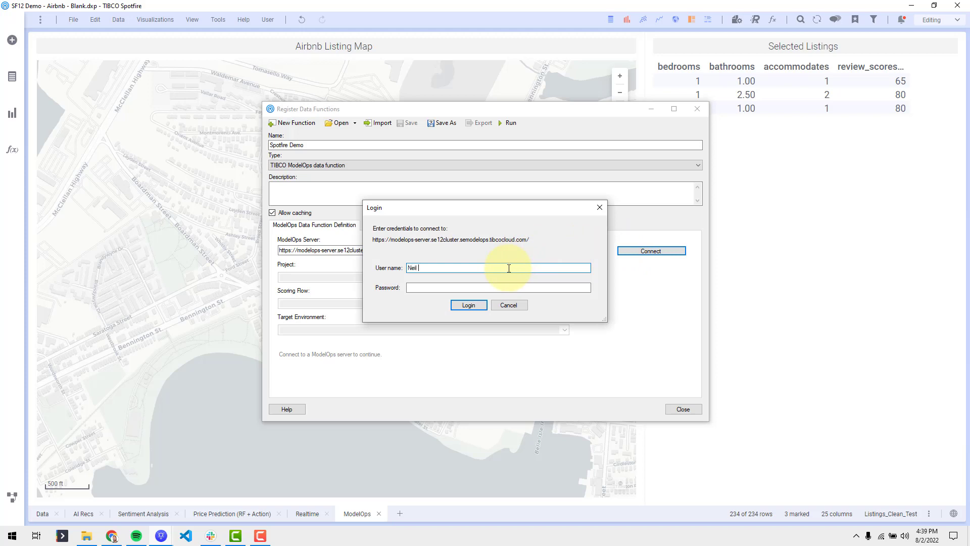
{"action": "key", "text": "Tab"}
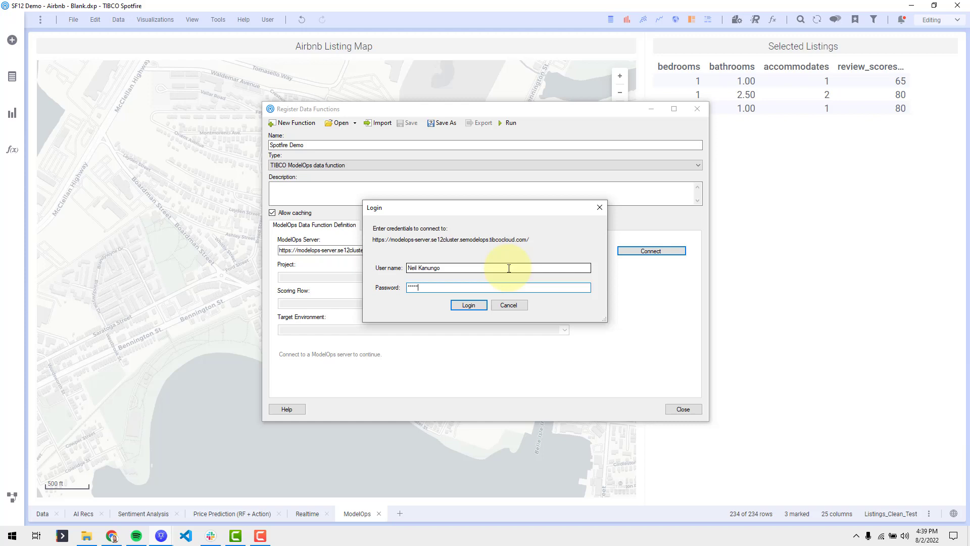
{"action": "key", "text": "Return"}
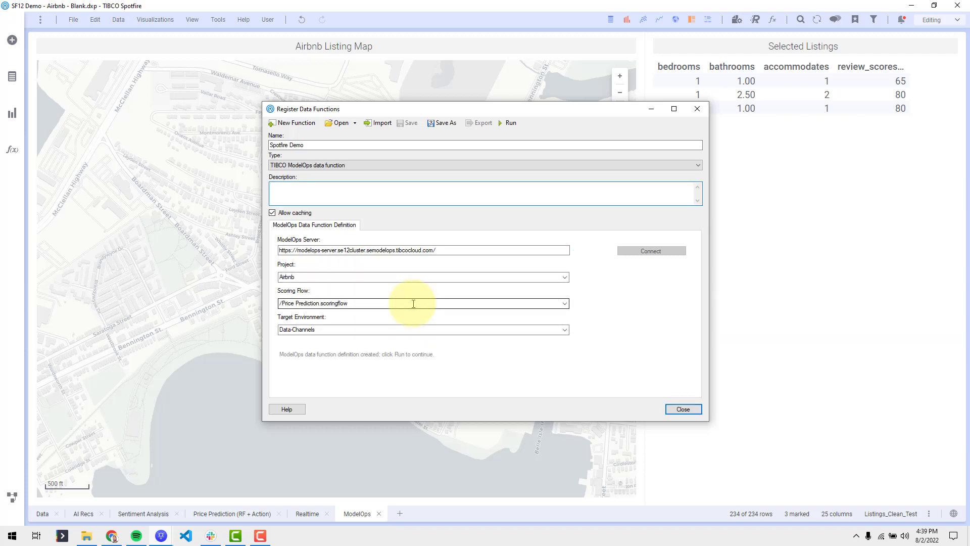
Set the data function to the Airbnb project, the /Price Prediction.scoringflow scoring flow and the Development target environment.
{"action": "left_click", "coordinate": [558, 276]}
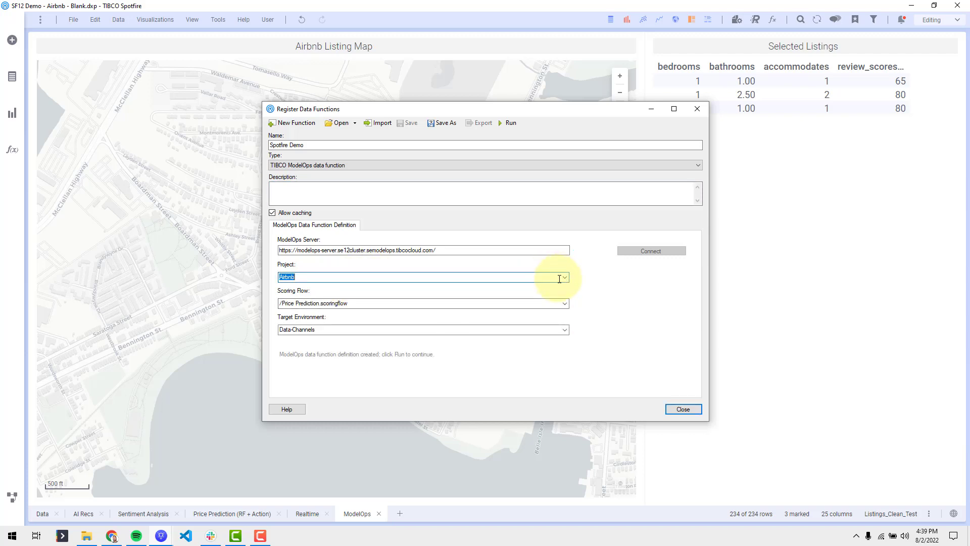
{"action": "left_click", "coordinate": [563, 278]}
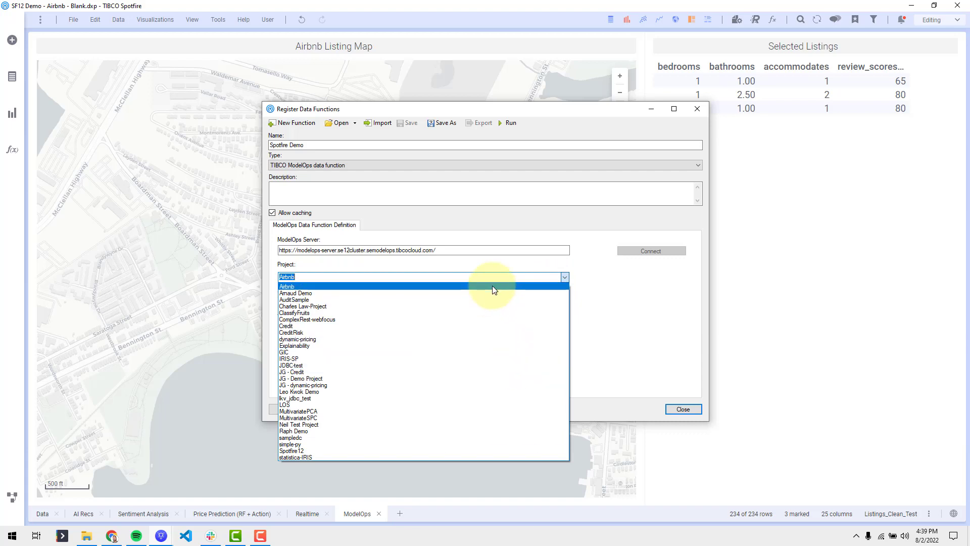
{"action": "left_click", "coordinate": [492, 286]}
{"action": "left_click", "coordinate": [564, 305]}
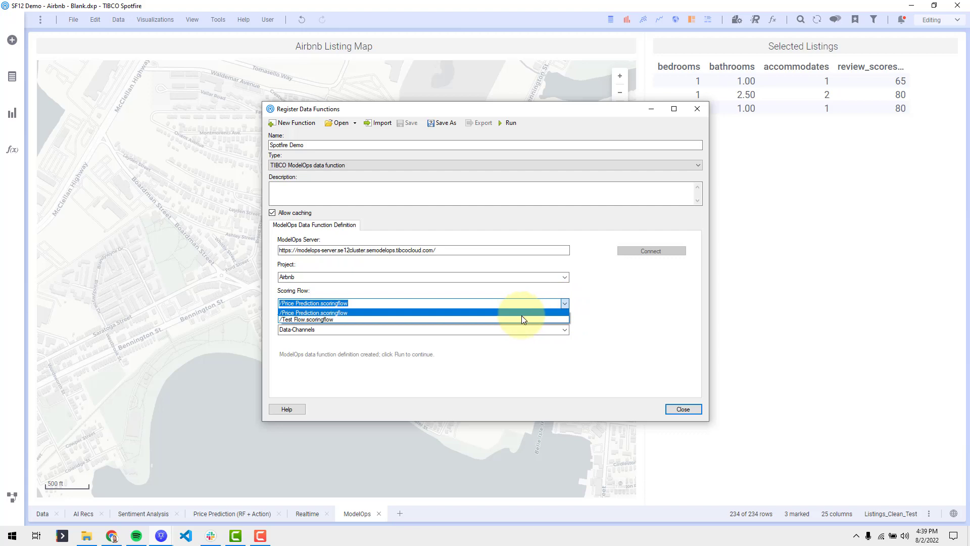
{"action": "left_click", "coordinate": [520, 313]}
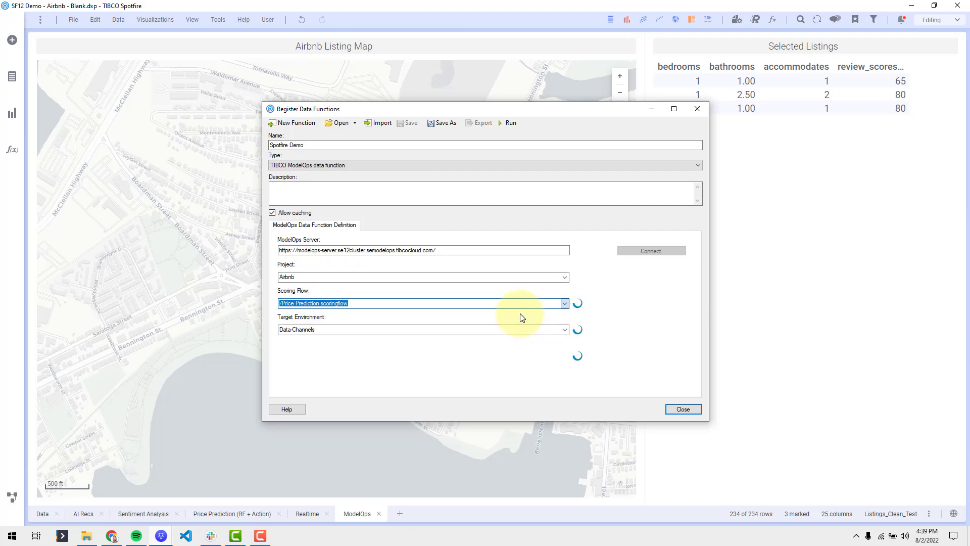
{"action": "left_click", "coordinate": [564, 329]}
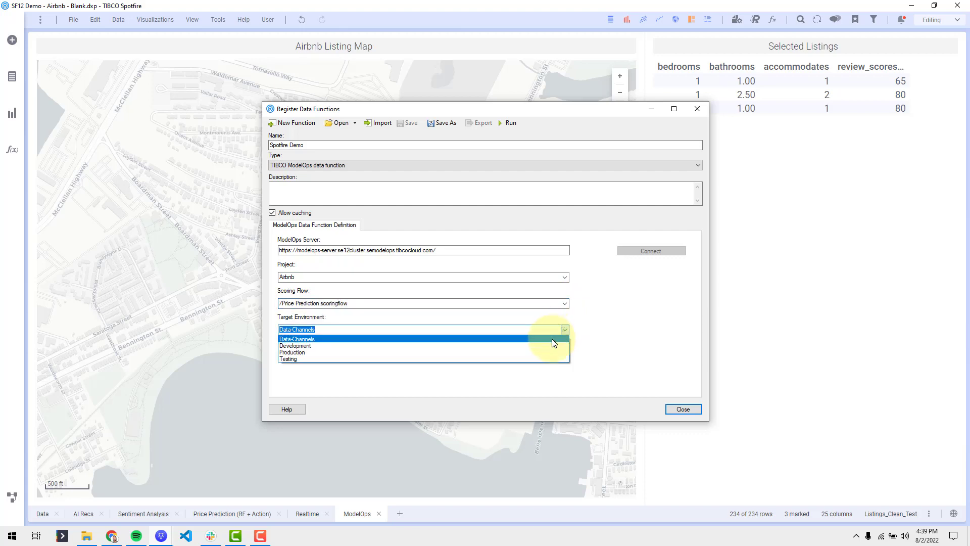
{"action": "left_click", "coordinate": [546, 346]}
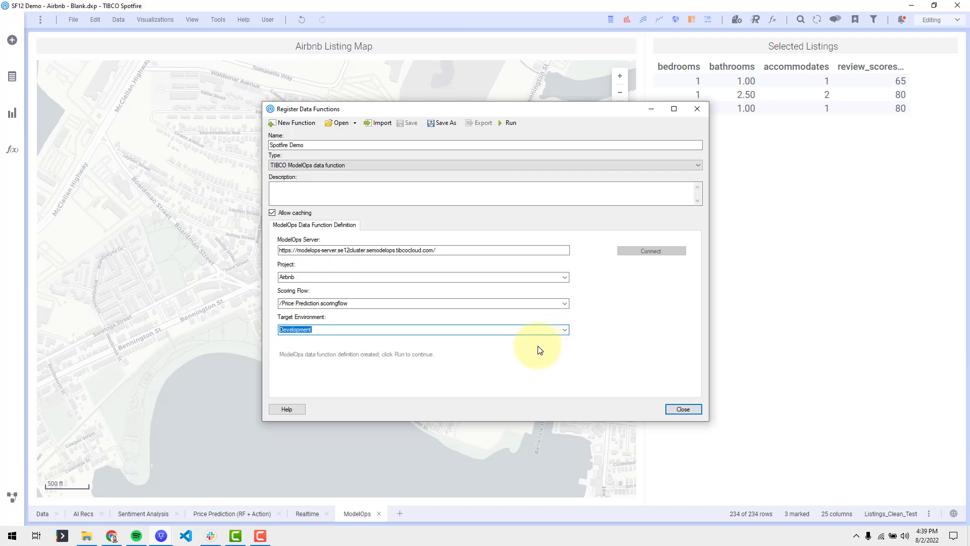
Run the data function with automatic refresh, using all Listings_Clean_Test columns (search expression *) as input, limited to the rows in Marking.
{"action": "left_click", "coordinate": [517, 123]}
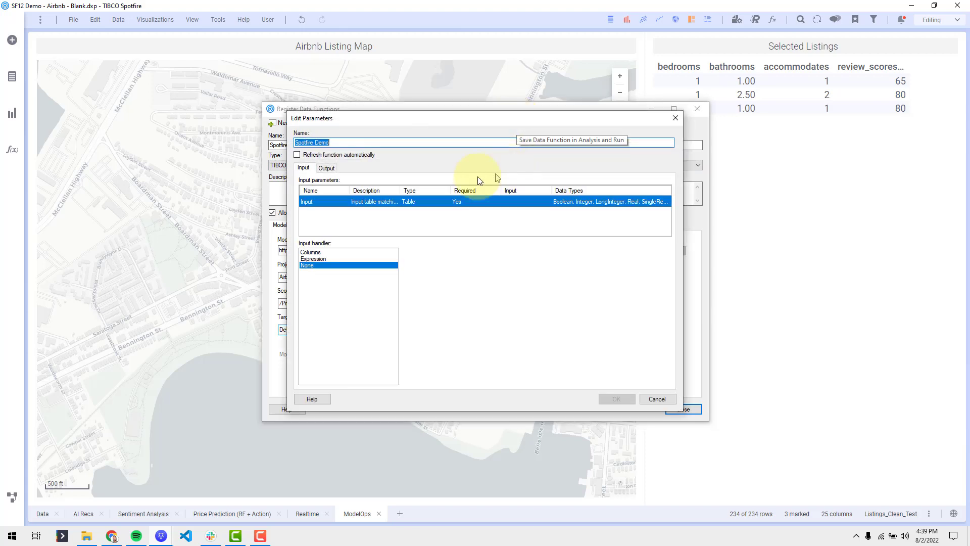
{"action": "left_click", "coordinate": [337, 155]}
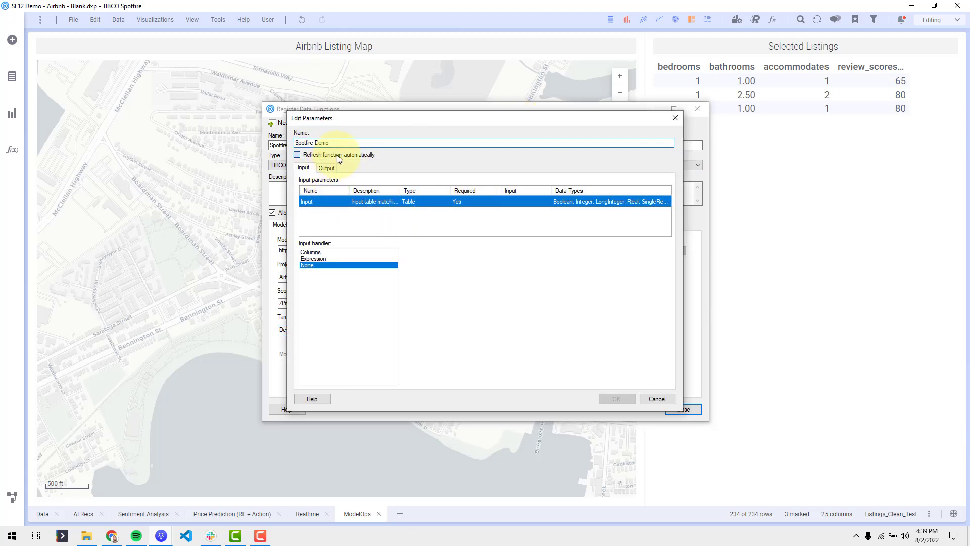
{"action": "left_click", "coordinate": [321, 252]}
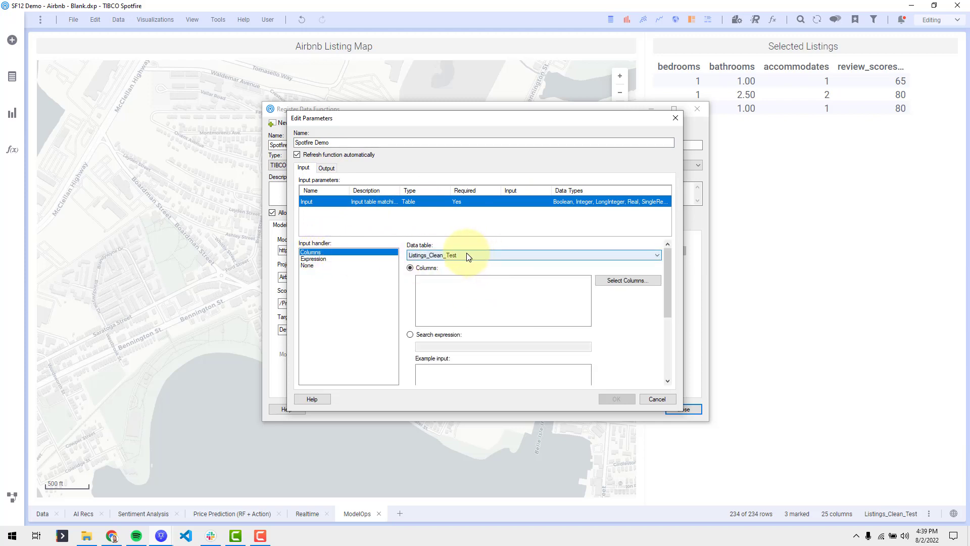
{"action": "left_click", "coordinate": [445, 336]}
{"action": "left_click", "coordinate": [447, 345]}
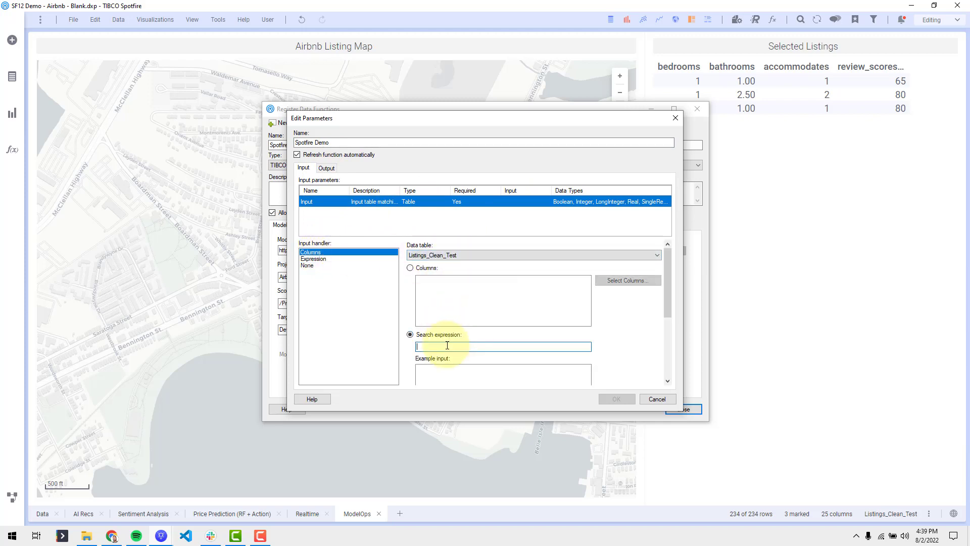
{"action": "type", "text": "*"}
{"action": "scroll", "coordinate": [455, 345], "scroll_direction": "down", "scroll_amount": 5}
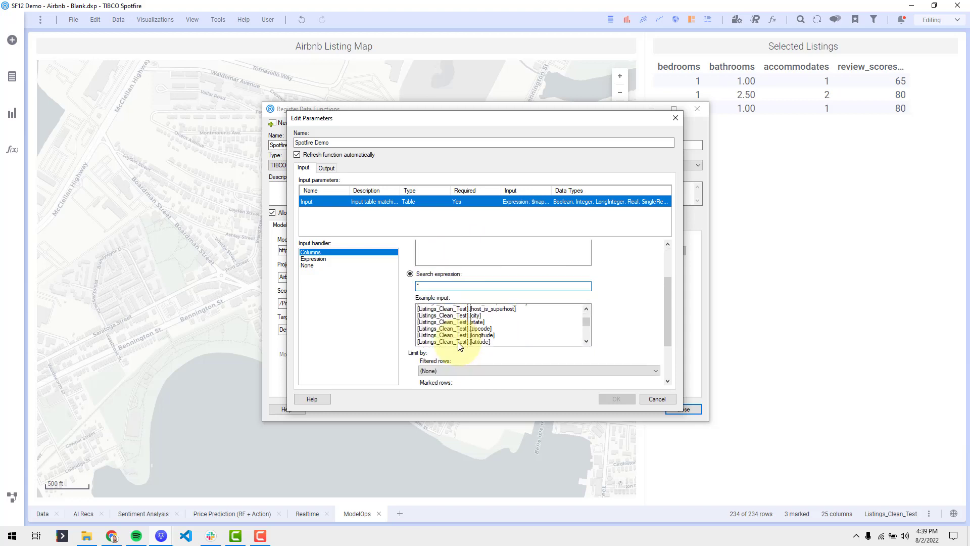
{"action": "scroll", "coordinate": [460, 347], "scroll_direction": "down", "scroll_amount": 5}
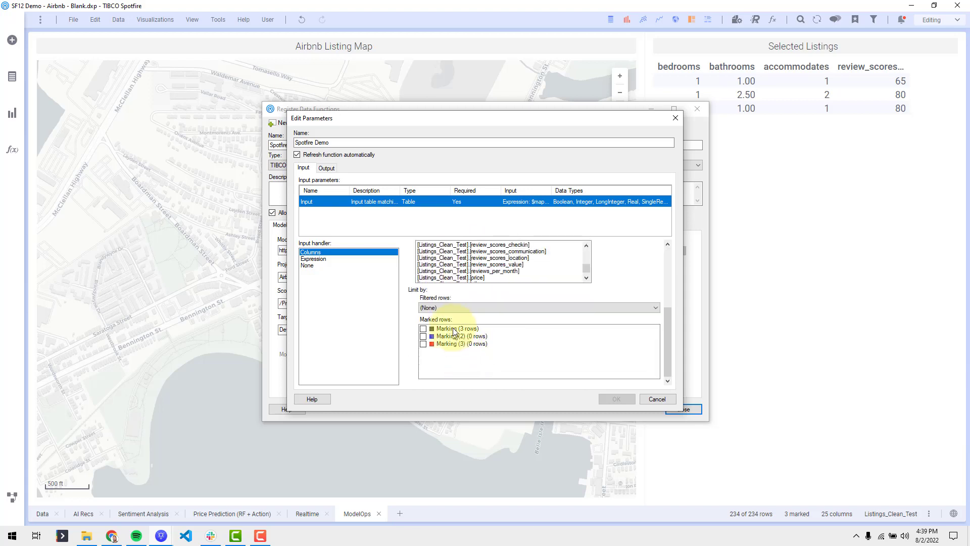
{"action": "left_click", "coordinate": [454, 329]}
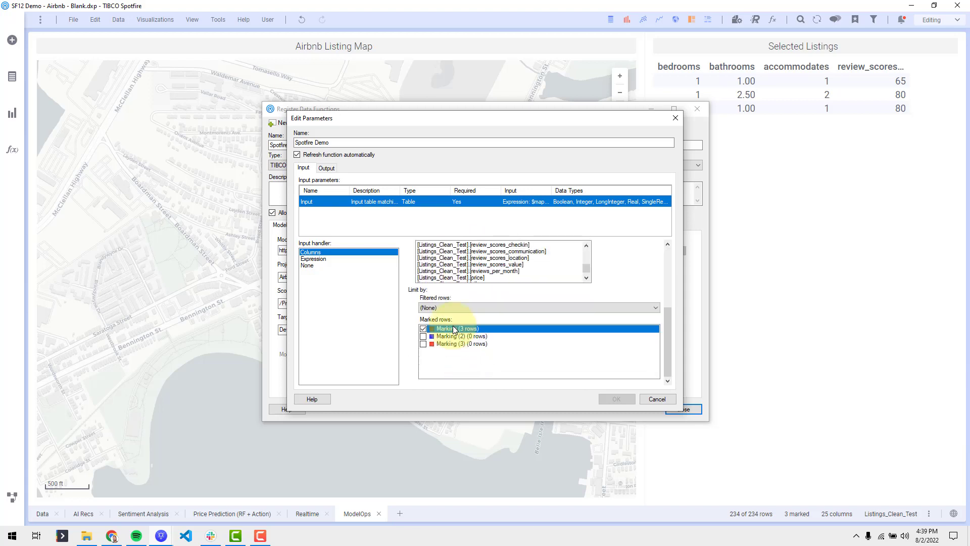
Send the data function's output to a new data table named Output, confirm the parameters, and check the run's progress.
{"action": "left_click", "coordinate": [328, 168]}
{"action": "left_click", "coordinate": [319, 252]}
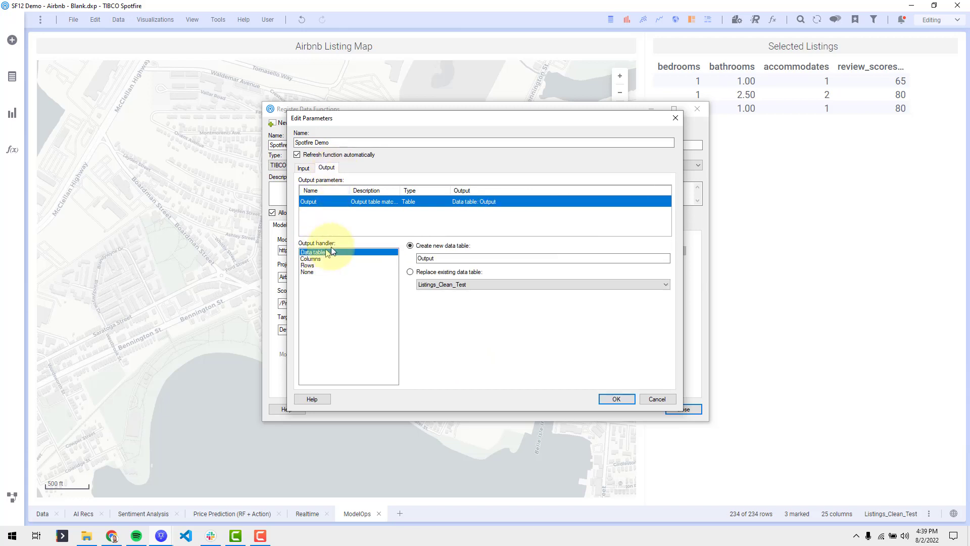
{"action": "left_click", "coordinate": [612, 398]}
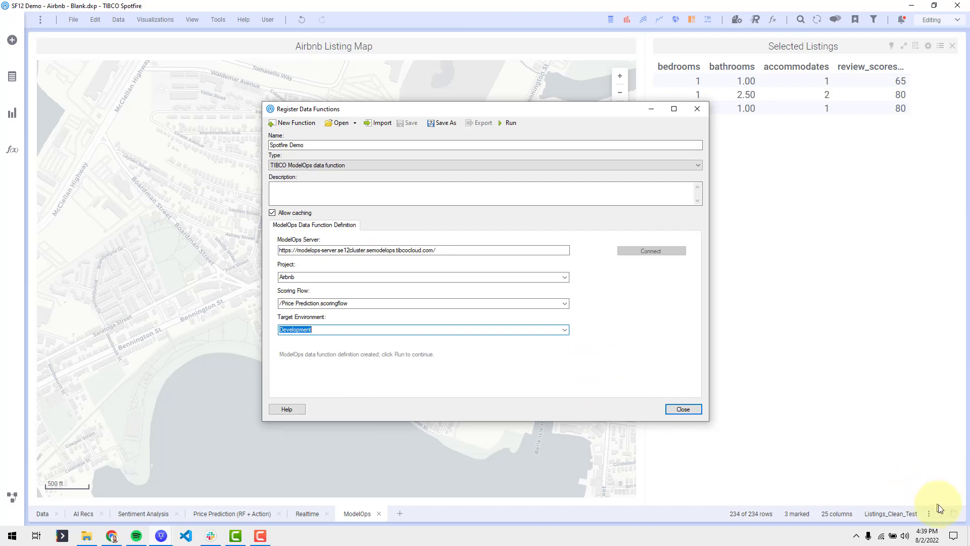
{"action": "left_click", "coordinate": [952, 516]}
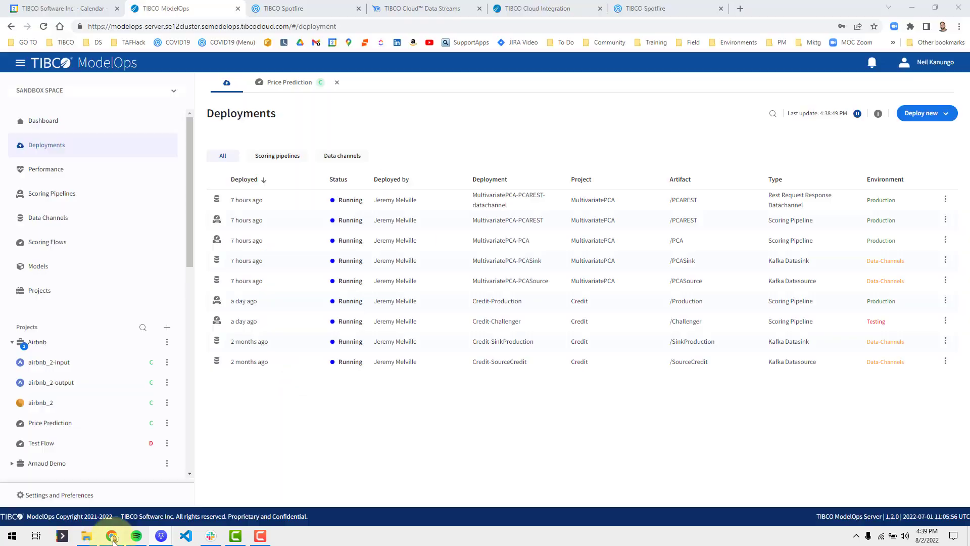
Switch to ModelOps, check the Spotfire Demo deployments and the available spaces, and open the Performance page.
{"action": "left_click", "coordinate": [111, 536]}
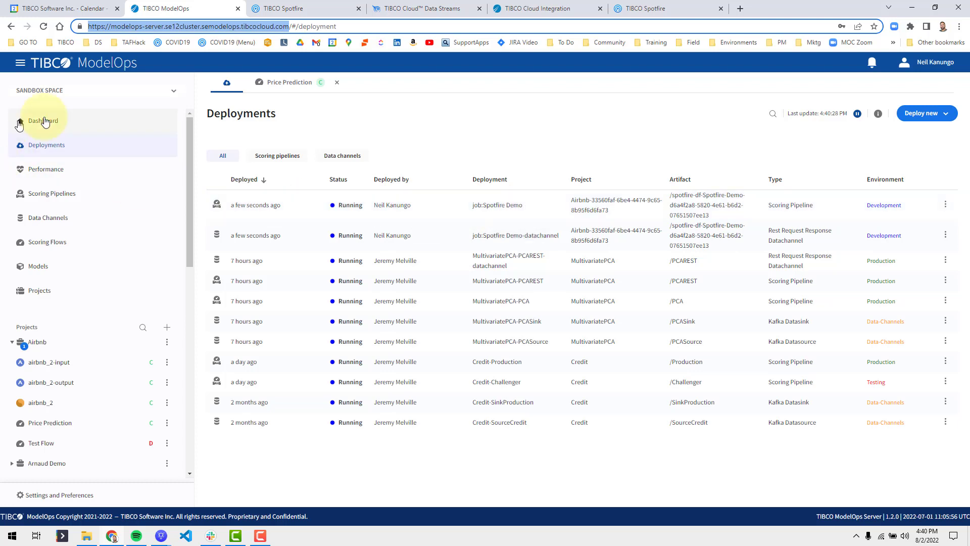
{"action": "left_click", "coordinate": [169, 96]}
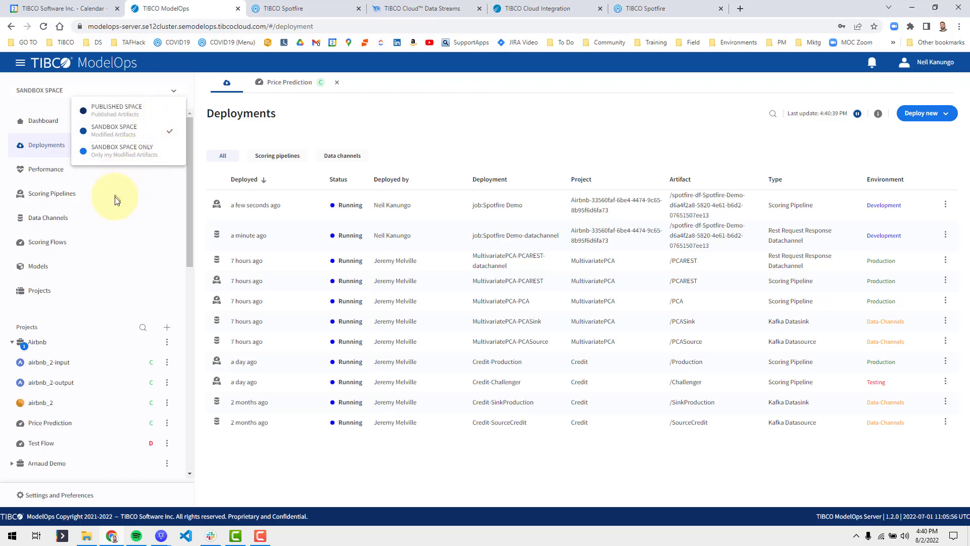
{"action": "left_click", "coordinate": [55, 176]}
{"action": "left_click", "coordinate": [55, 176]}
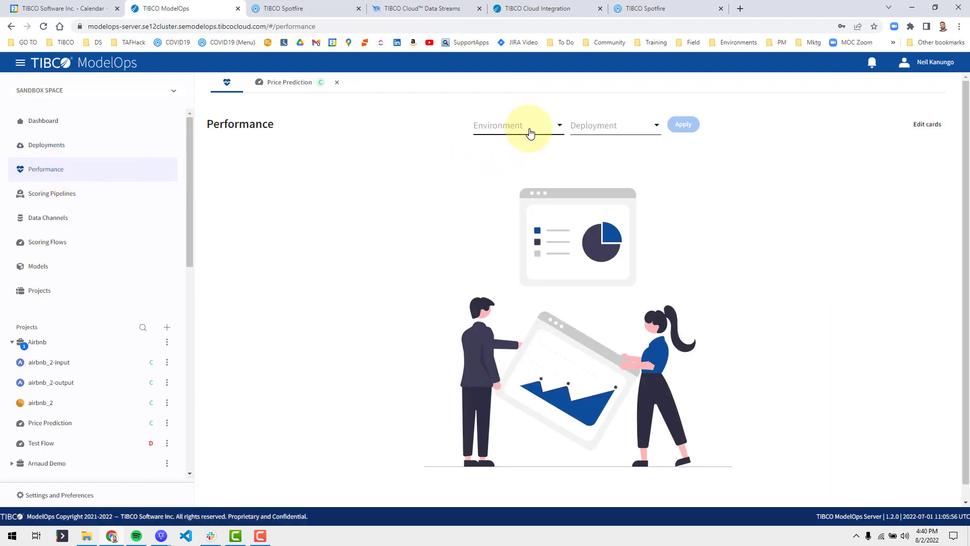
Look over the ModelOps dashboard and the list of models available in the sandbox space.
{"action": "left_click", "coordinate": [136, 130]}
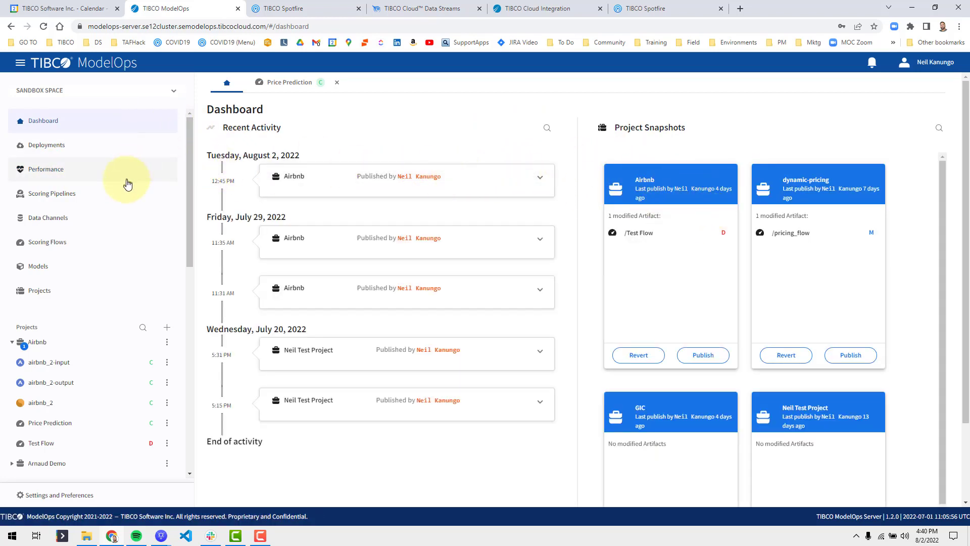
{"action": "left_click", "coordinate": [70, 267]}
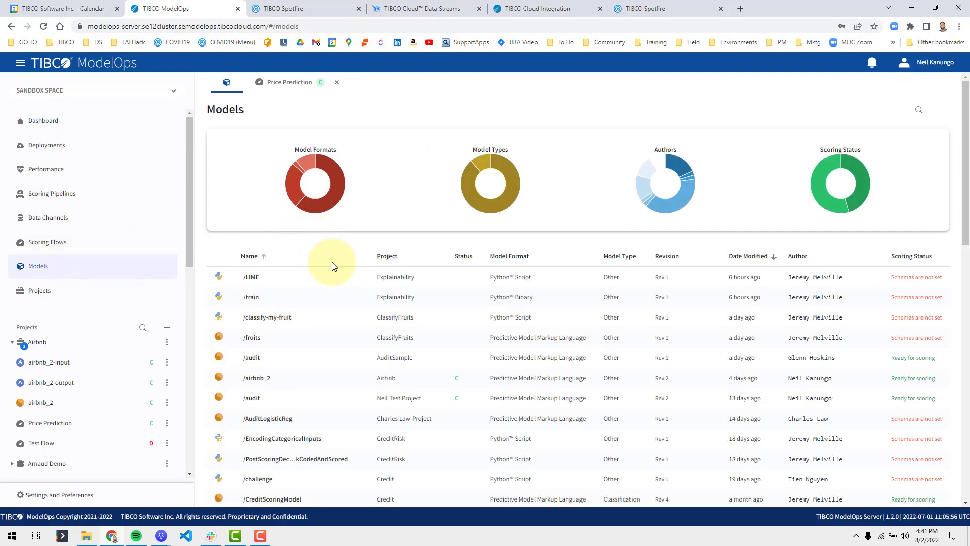
{"action": "scroll", "coordinate": [332, 266], "scroll_direction": "down", "scroll_amount": 6}
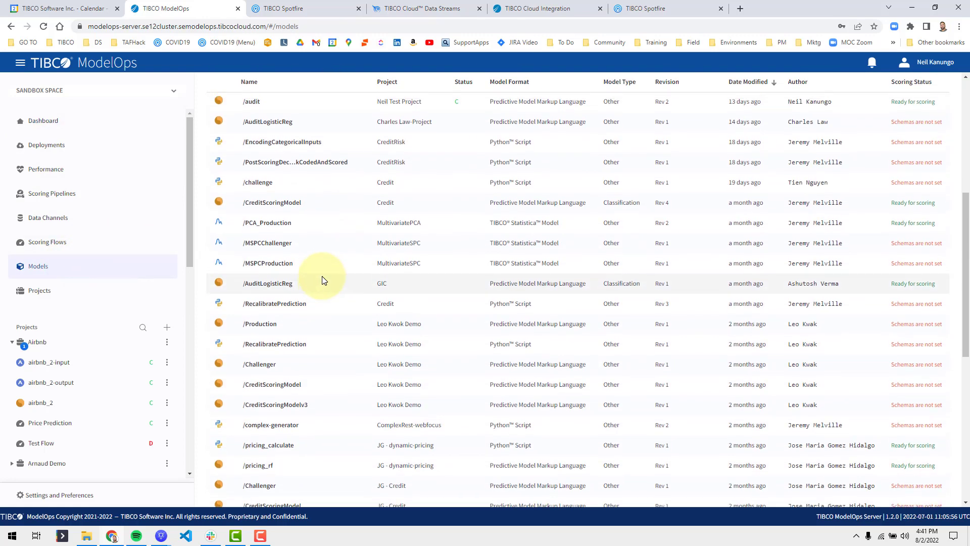
{"action": "scroll", "coordinate": [322, 276], "scroll_direction": "up", "scroll_amount": 6}
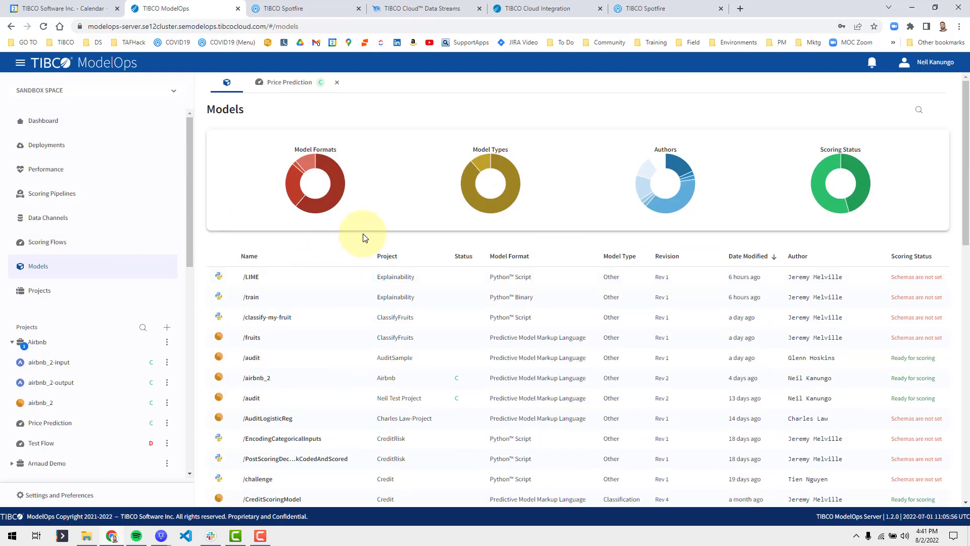
Switch back to Spotfire, check the background progress of the data function, and close the Register Data Functions and Data Function Properties dialogs.
{"action": "mouse_move", "coordinate": [162, 536]}
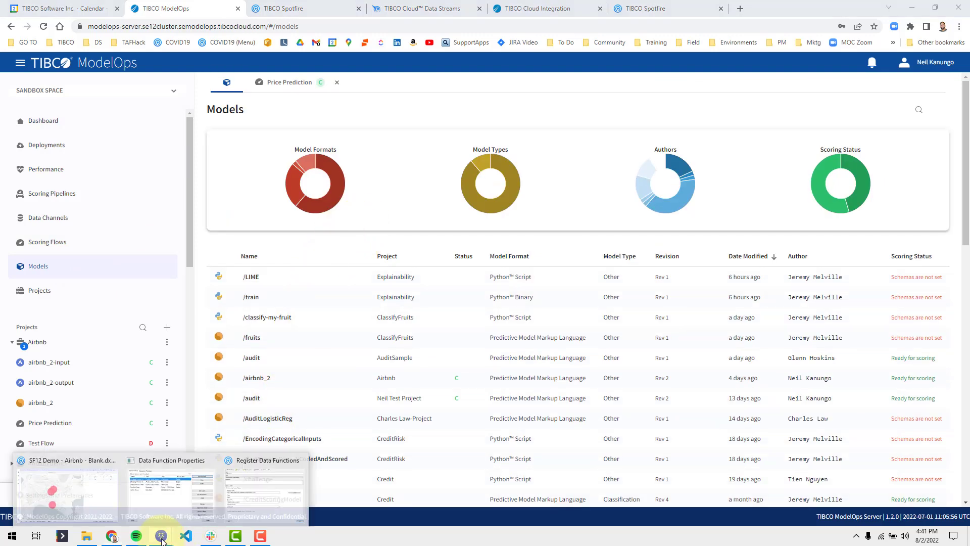
{"action": "left_click", "coordinate": [255, 492]}
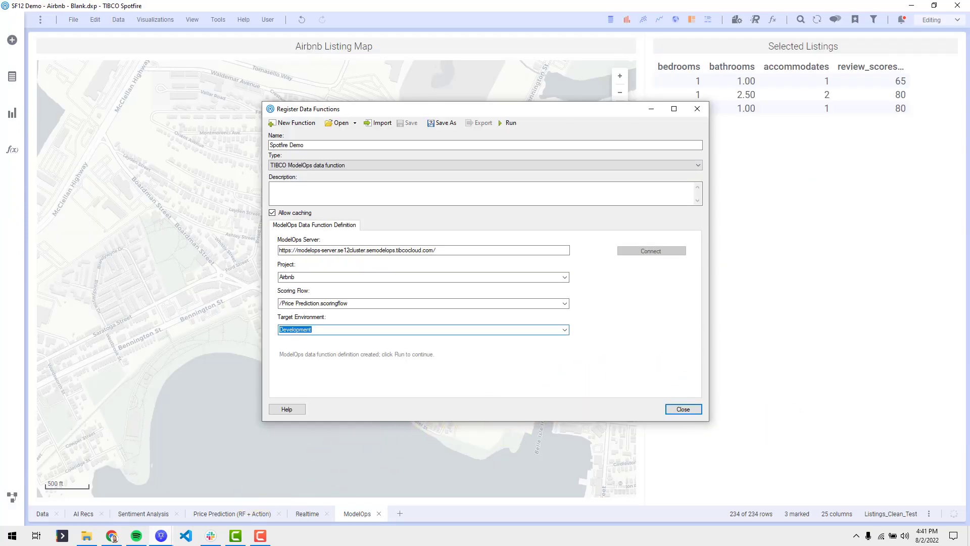
{"action": "left_click", "coordinate": [953, 513]}
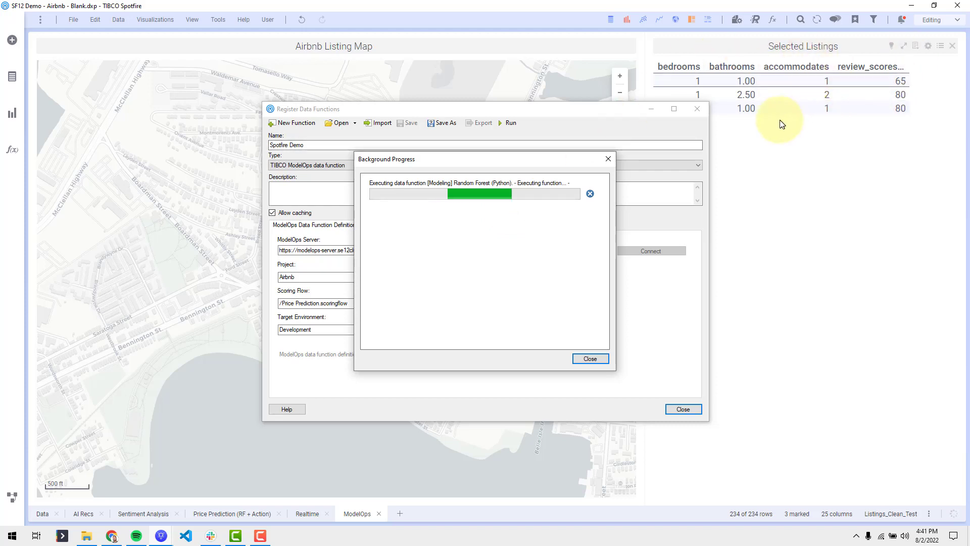
{"action": "left_click", "coordinate": [591, 359]}
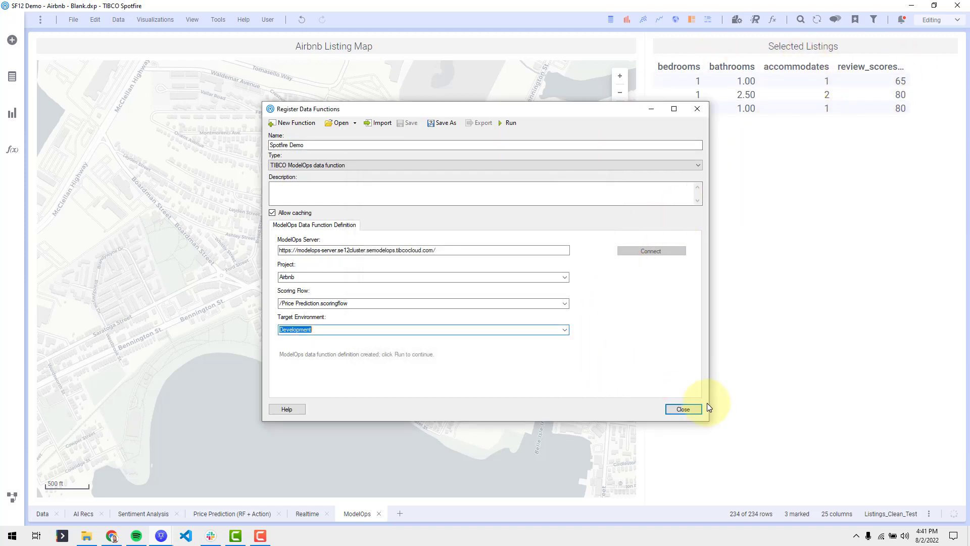
{"action": "left_click", "coordinate": [692, 411]}
{"action": "left_click", "coordinate": [523, 309]}
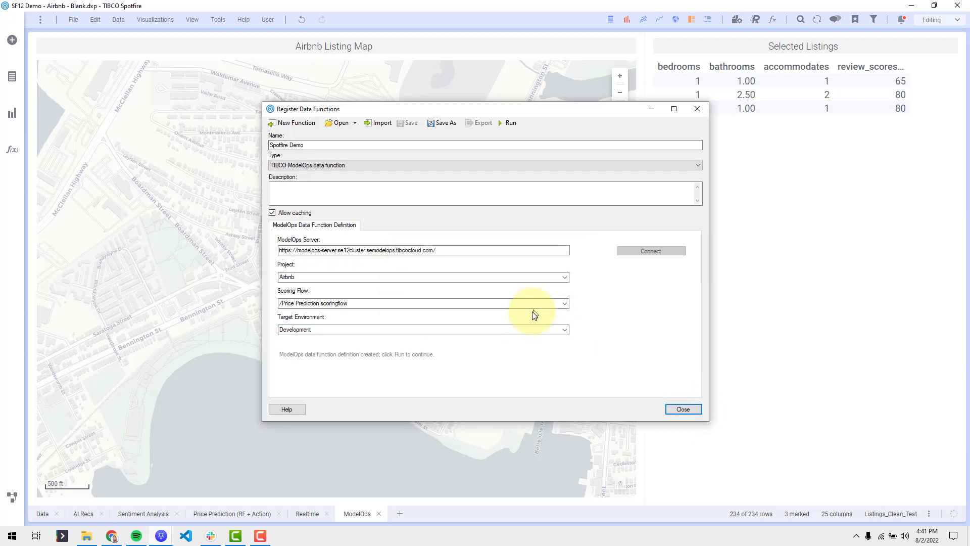
{"action": "left_click", "coordinate": [628, 370]}
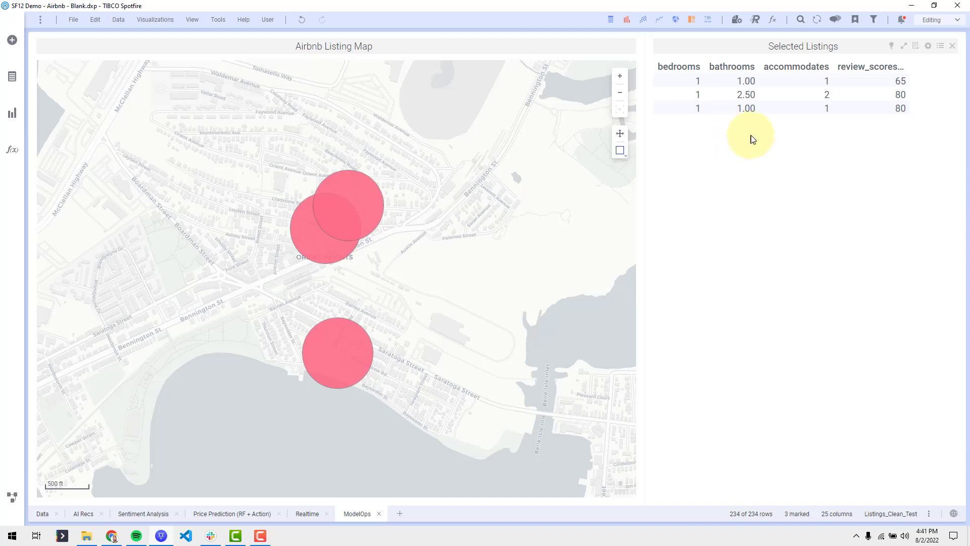
Add a Display Value visualization above the Selected Listings table on the ModelOps page.
{"action": "left_click", "coordinate": [941, 48]}
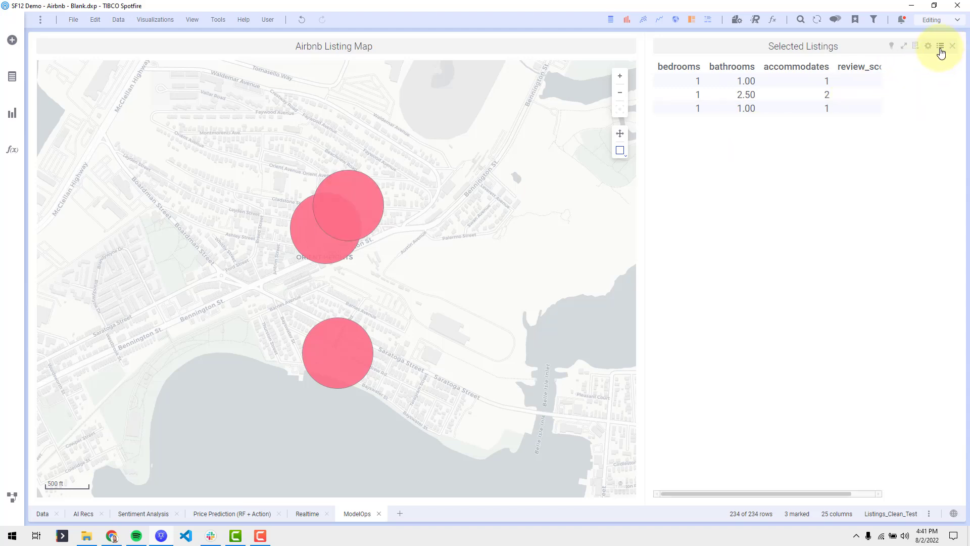
{"action": "left_click", "coordinate": [941, 48]}
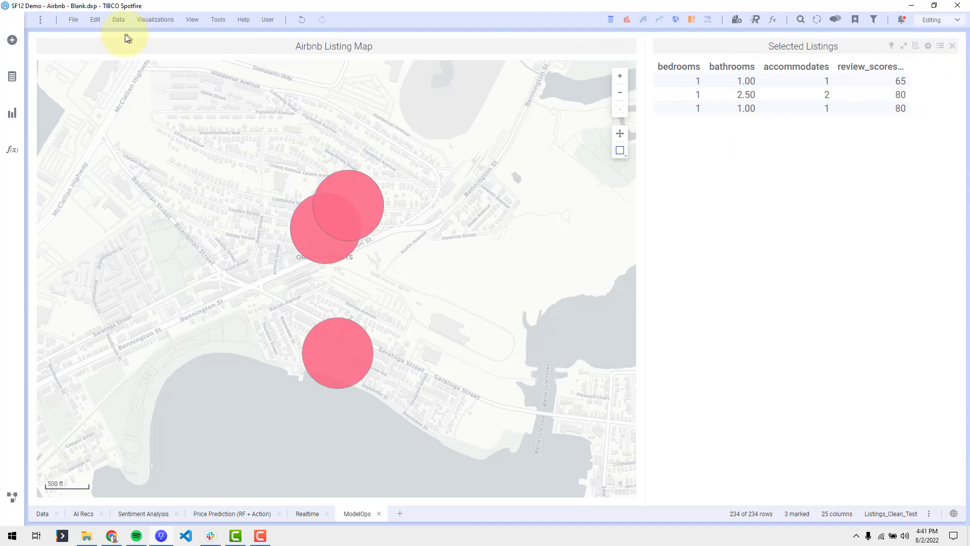
{"action": "left_click", "coordinate": [14, 115]}
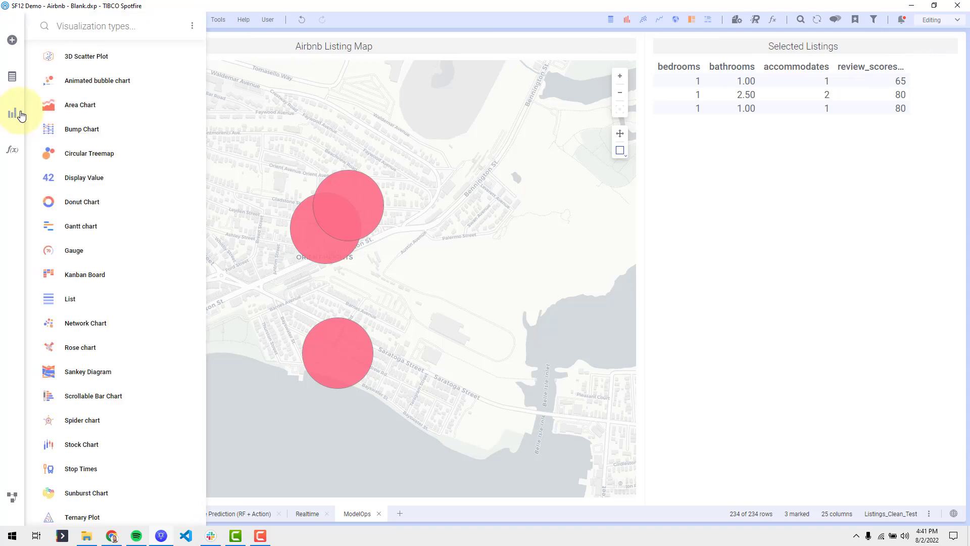
{"action": "left_click_drag", "start_coordinate": [96, 179], "coordinate": [762, 99]}
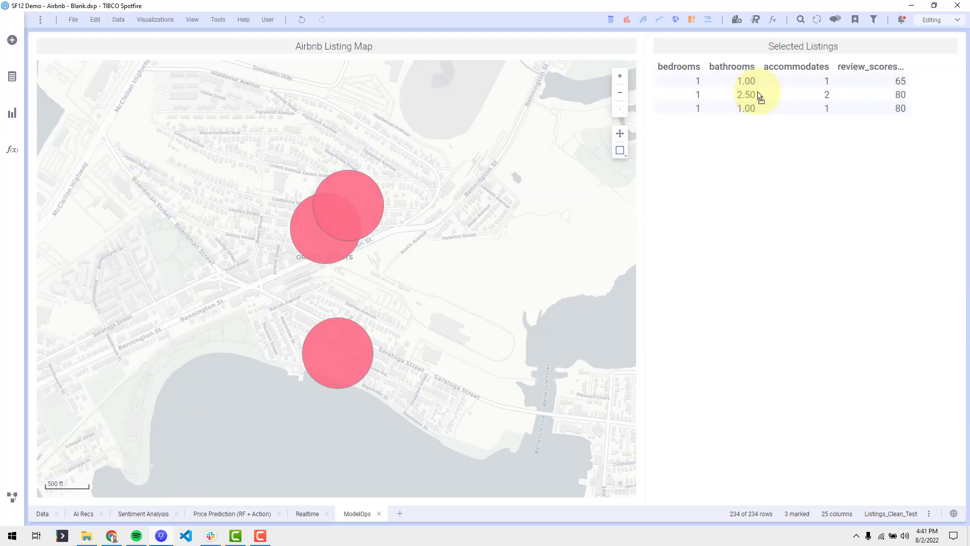
Set the Display Value visualization to use the Output data table and show Avg(price).
{"action": "left_click", "coordinate": [940, 46]}
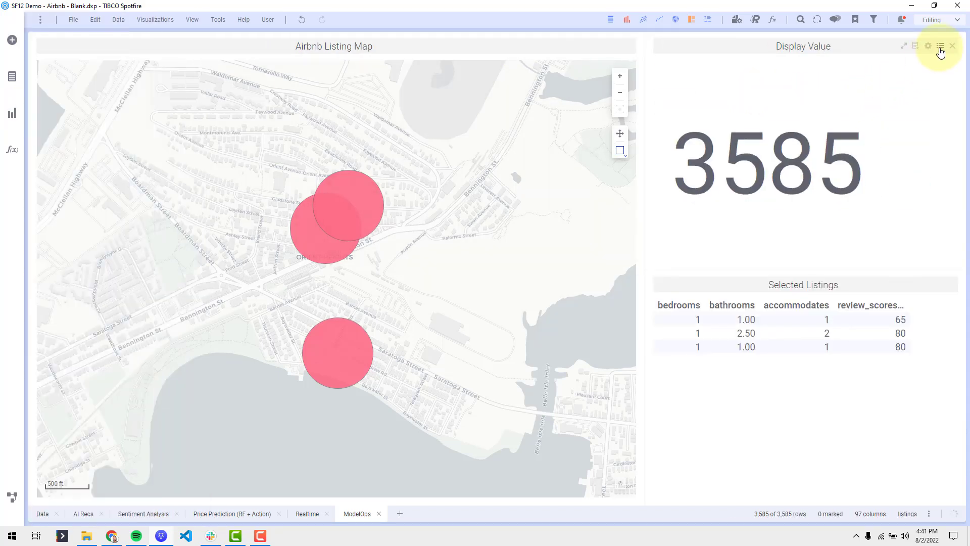
{"action": "left_click", "coordinate": [915, 94]}
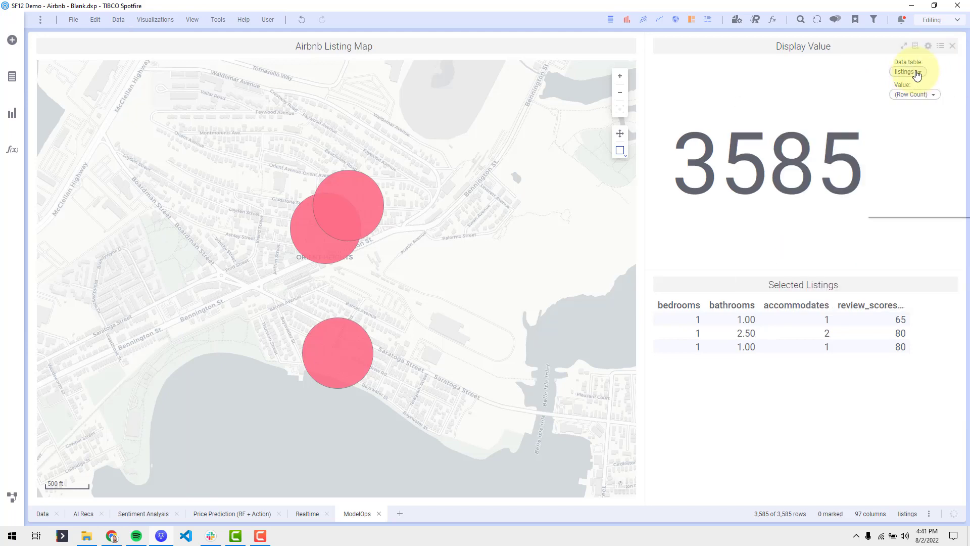
{"action": "left_click", "coordinate": [907, 71]}
{"action": "left_click", "coordinate": [895, 210]}
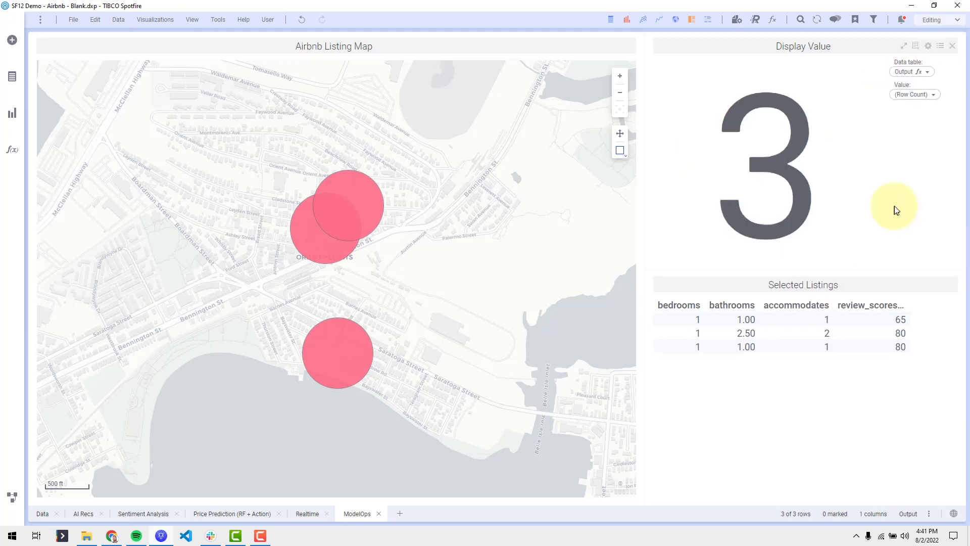
{"action": "left_click", "coordinate": [910, 95]}
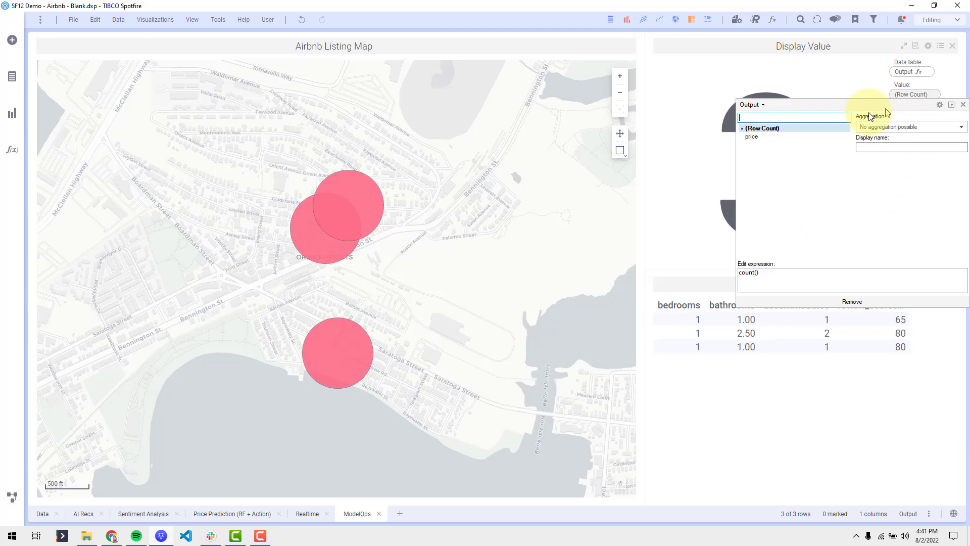
{"action": "left_click", "coordinate": [803, 137]}
{"action": "left_click", "coordinate": [742, 86]}
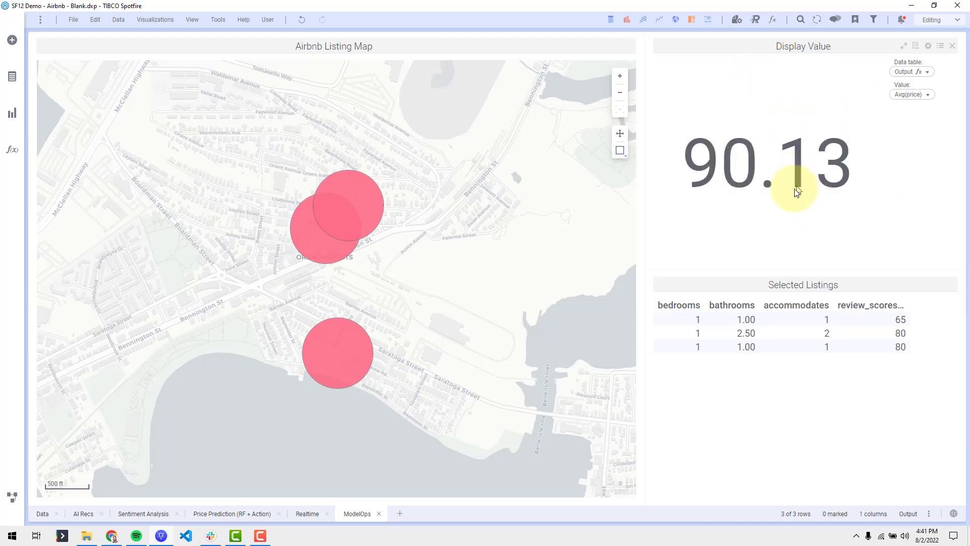
Clear the map marking and mark a single listing in Boston's West End to check its predicted price.
{"action": "left_click", "coordinate": [374, 252]}
{"action": "left_click", "coordinate": [374, 251]}
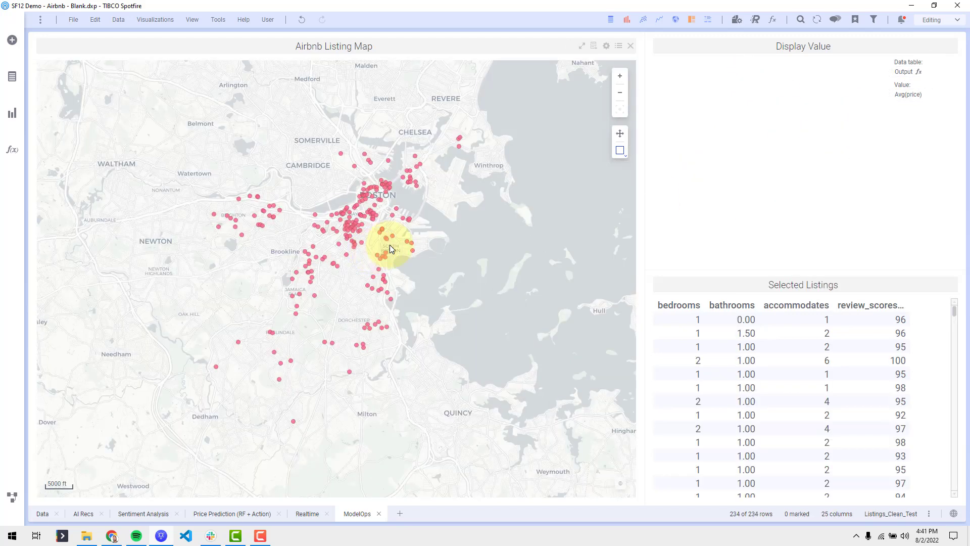
{"action": "left_click", "coordinate": [421, 163]}
{"action": "left_click", "coordinate": [373, 190]}
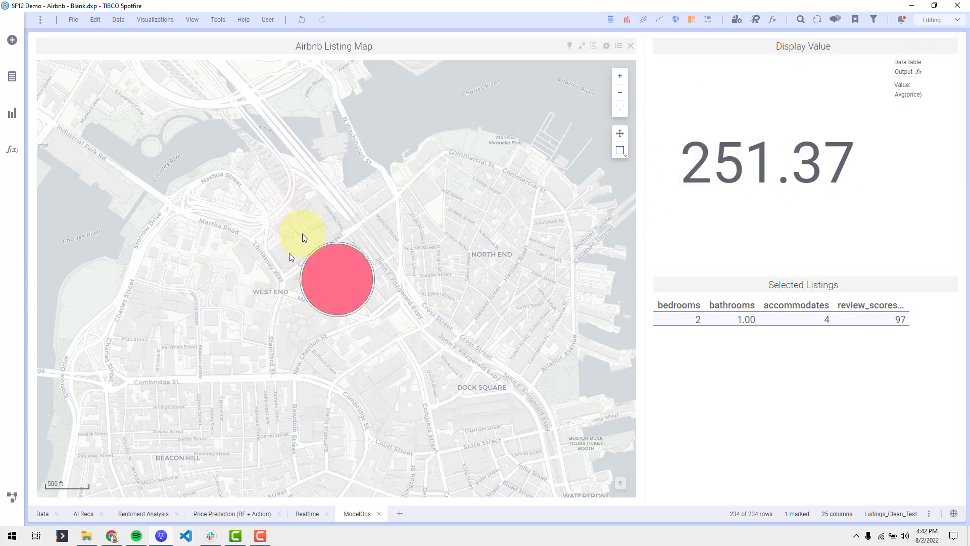
Clear the marking and mark the cluster of listings near W Fourth Street to score their average price.
{"action": "left_click", "coordinate": [392, 231]}
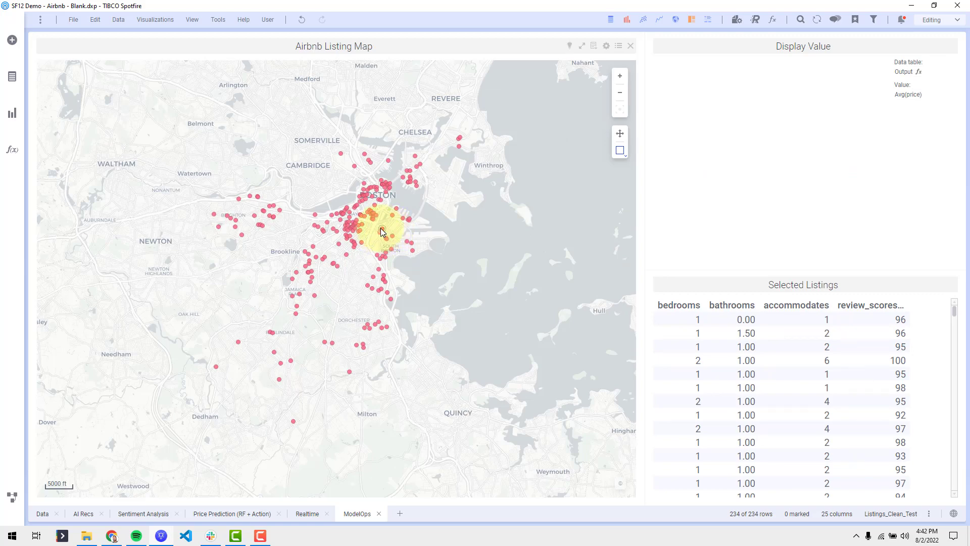
{"action": "left_click", "coordinate": [382, 232]}
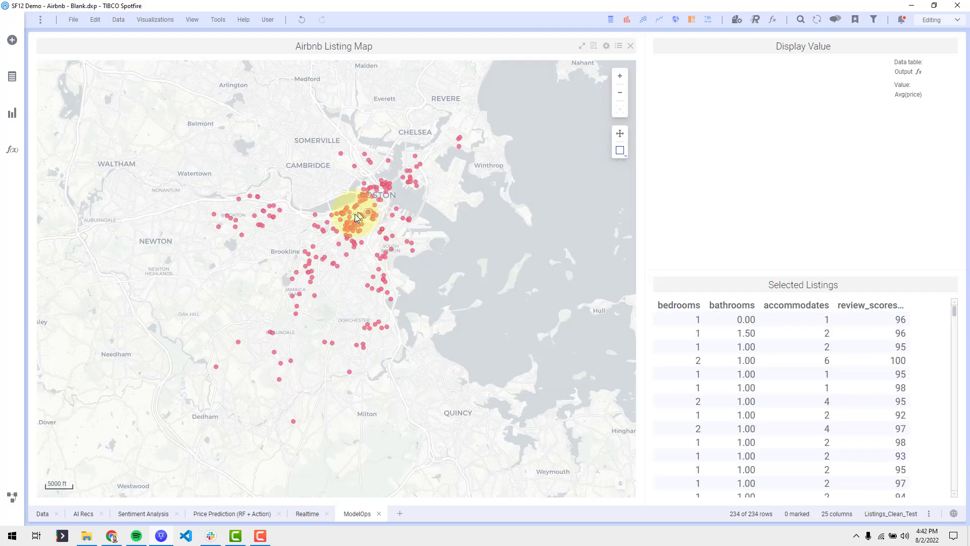
{"action": "left_click", "coordinate": [386, 226]}
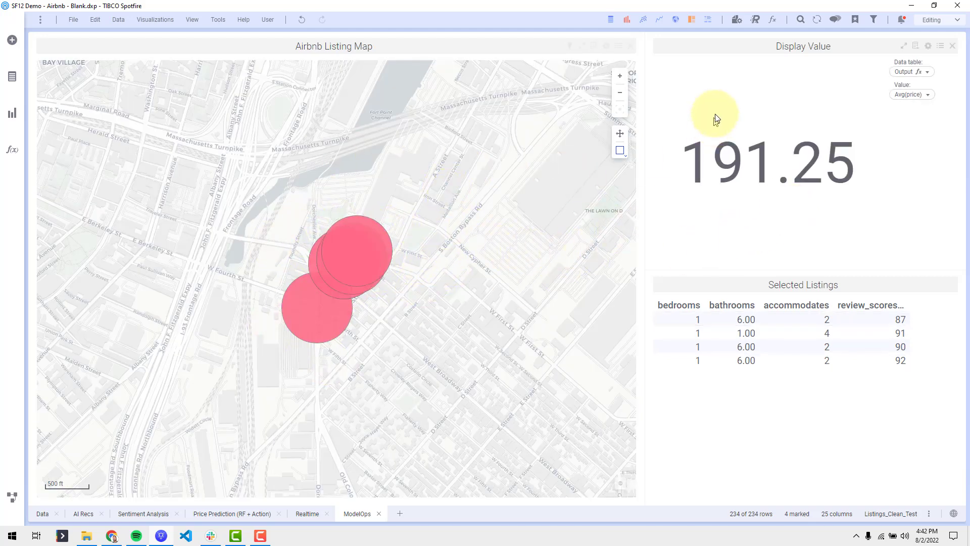
{"action": "right_click", "coordinate": [726, 104]}
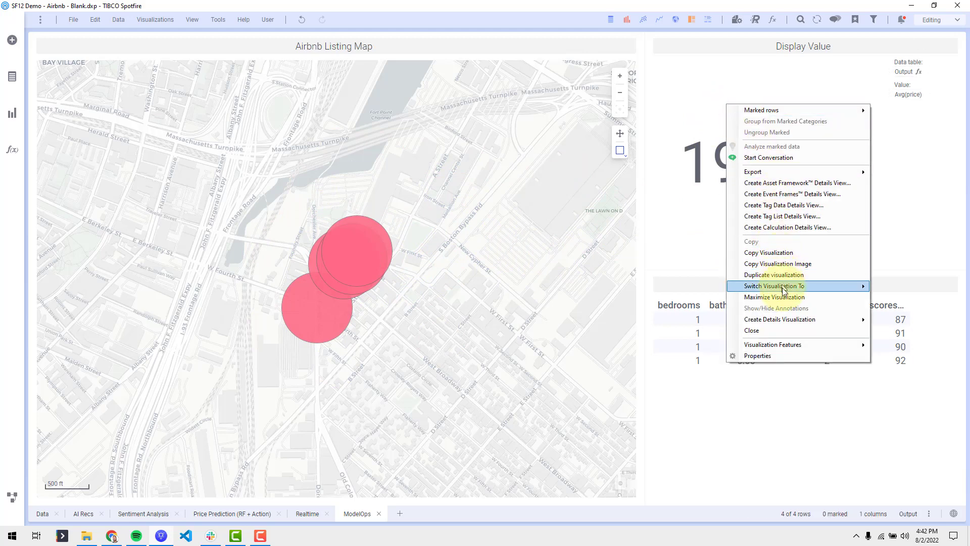
{"action": "mouse_move", "coordinate": [783, 319]}
{"action": "left_click", "coordinate": [644, 53]}
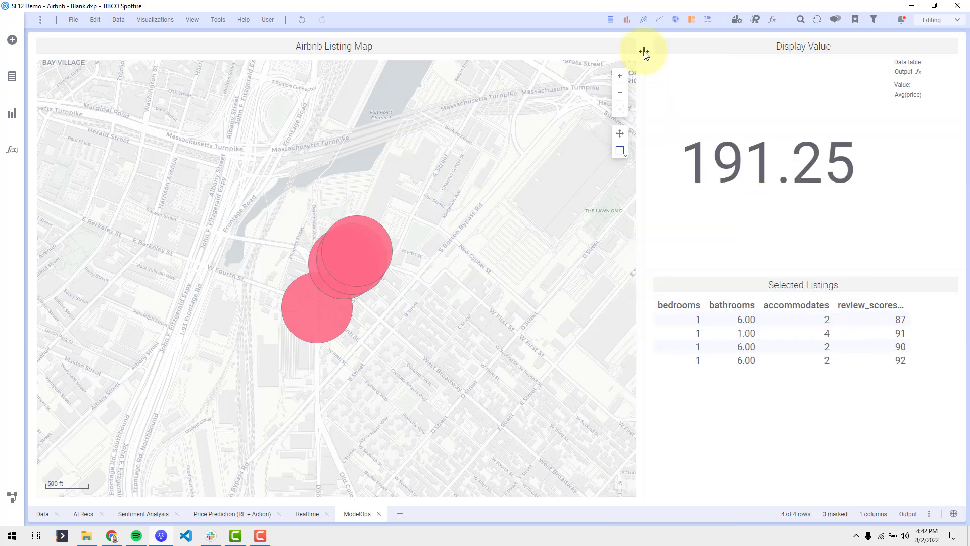